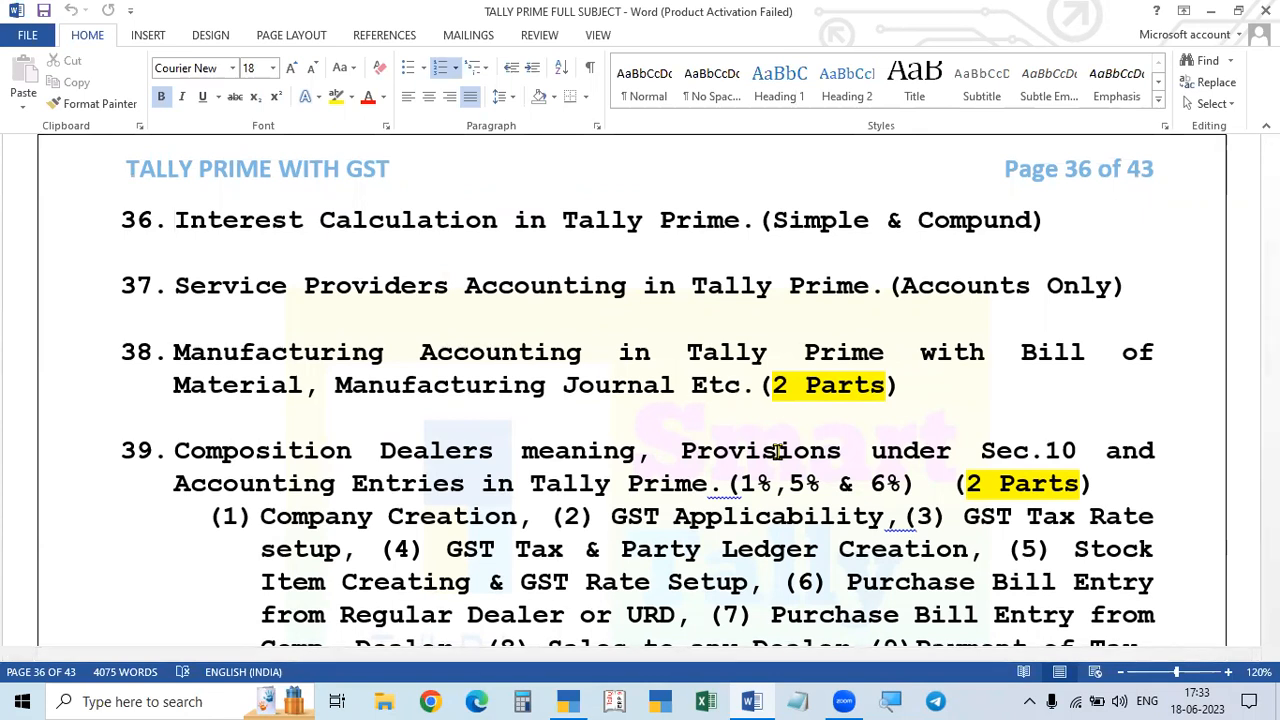
# Step: Select the text "Sec.10" in topic 39 on composition dealers
pyautogui.scroll(1, 777, 452)
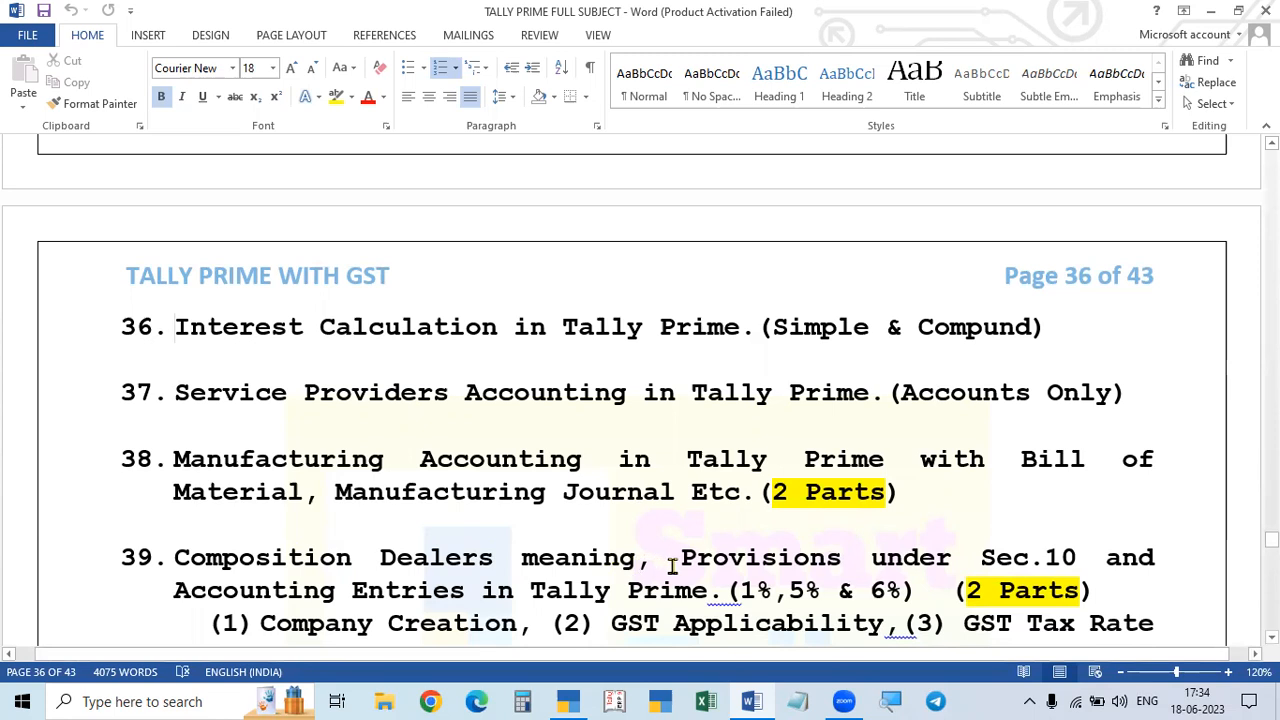
pyautogui.moveTo(1080, 556); pyautogui.dragTo(988, 557)
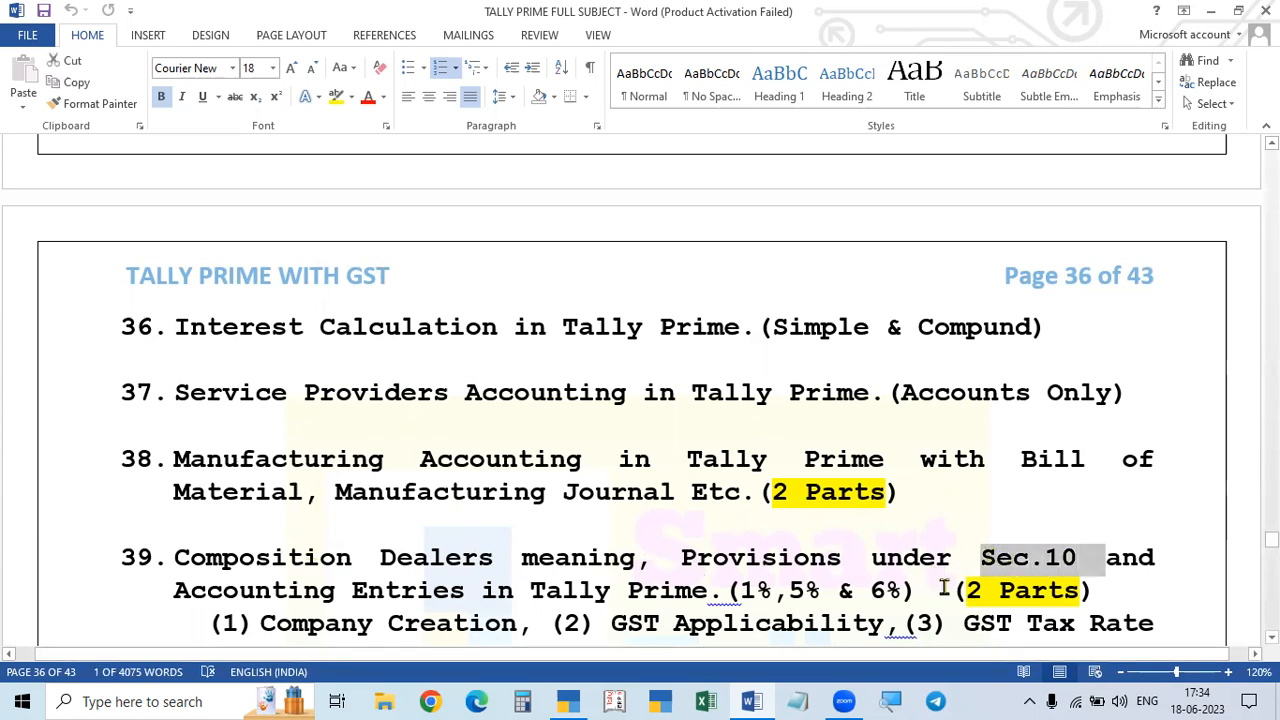
pyautogui.click(1012, 562)
pyautogui.click(1080, 558)
pyautogui.moveTo(1082, 558); pyautogui.dragTo(980, 558)
# Step: Read through topic 39 on composition dealers, covering its sub-topics from Company Creation to Payment of Tax
pyautogui.scroll(-1, 740, 605)
pyautogui.scroll(-2, 762, 602)
pyautogui.scroll(1, 761, 602)
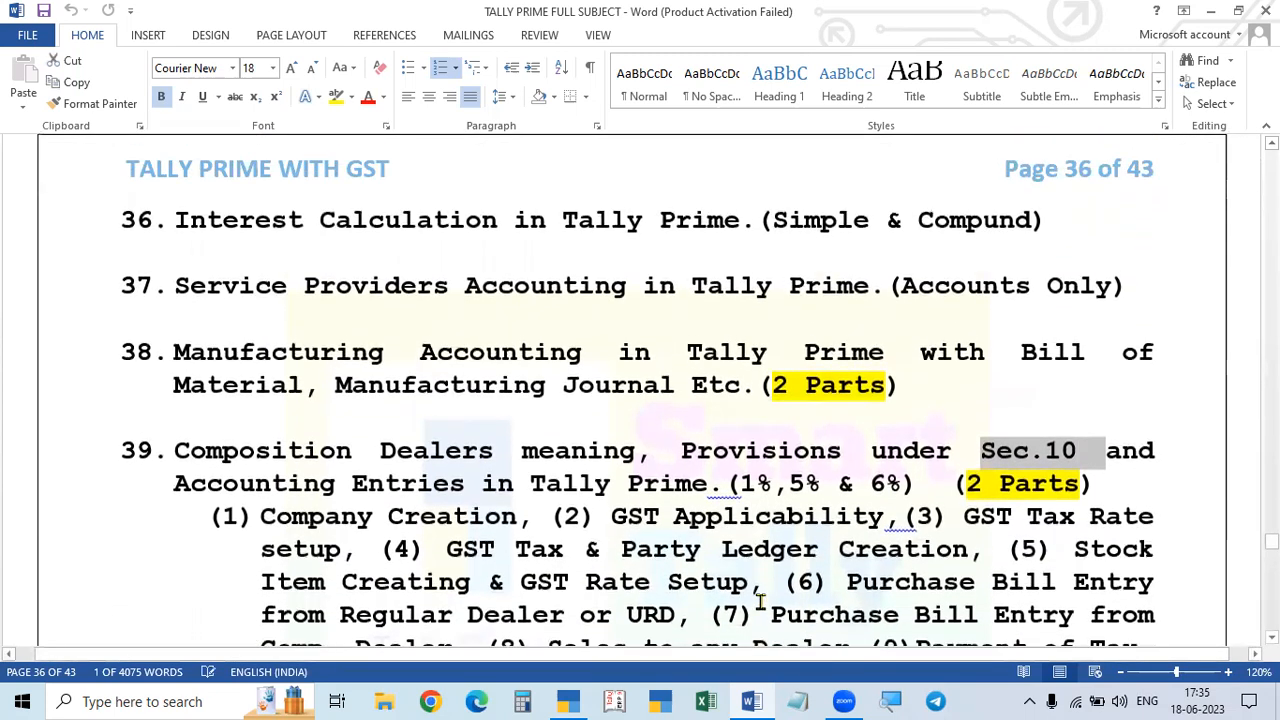
pyautogui.scroll(-1, 762, 602)
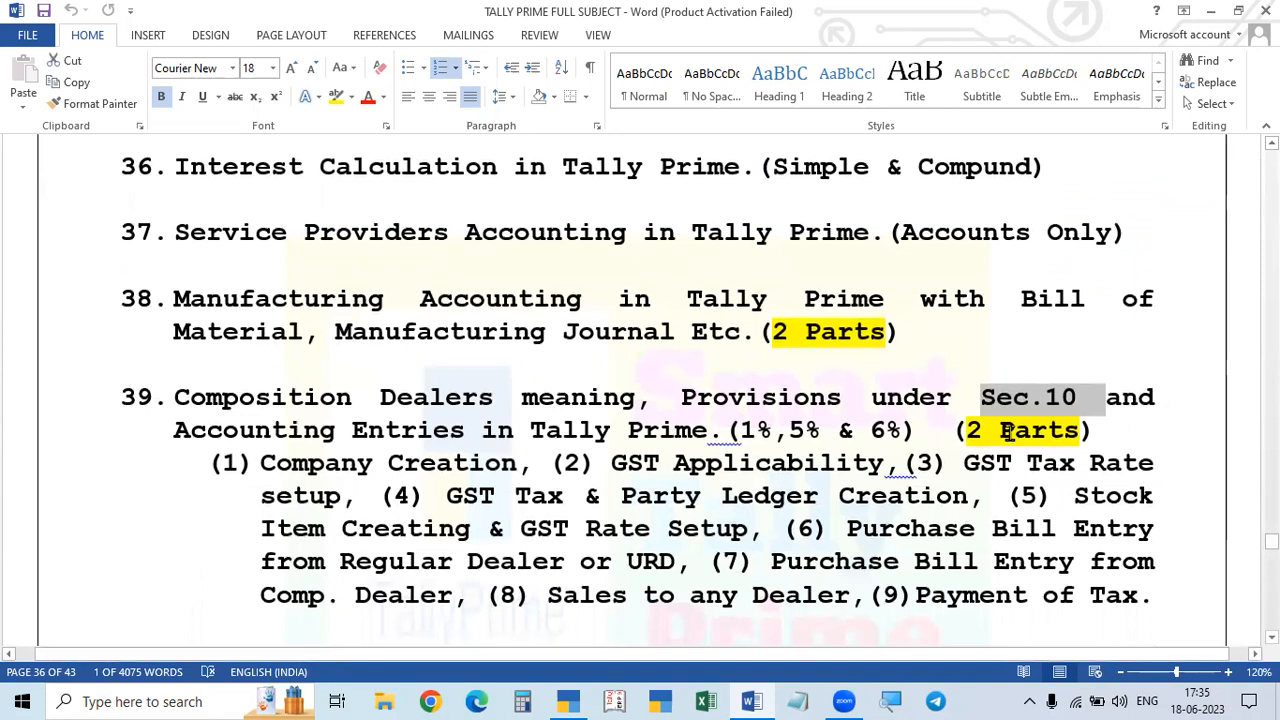
pyautogui.scroll(1, 806, 512)
pyautogui.scroll(-1, 806, 512)
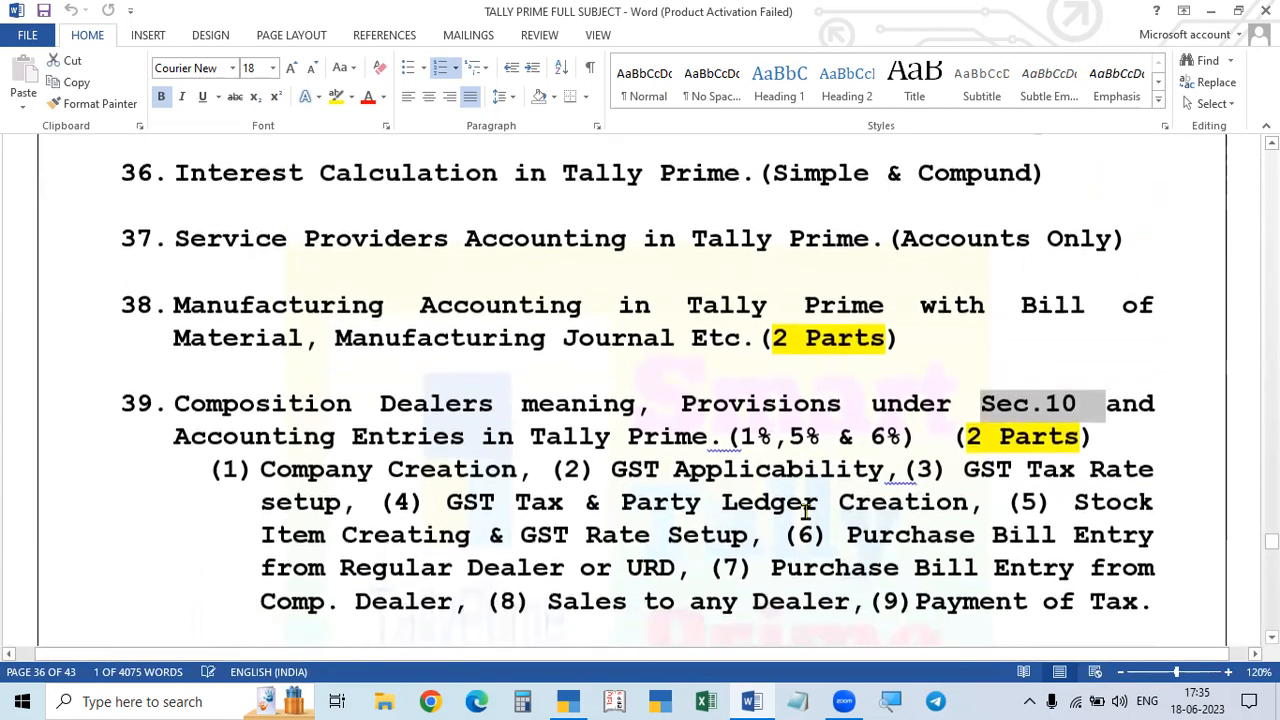
pyautogui.scroll(1, 838, 490)
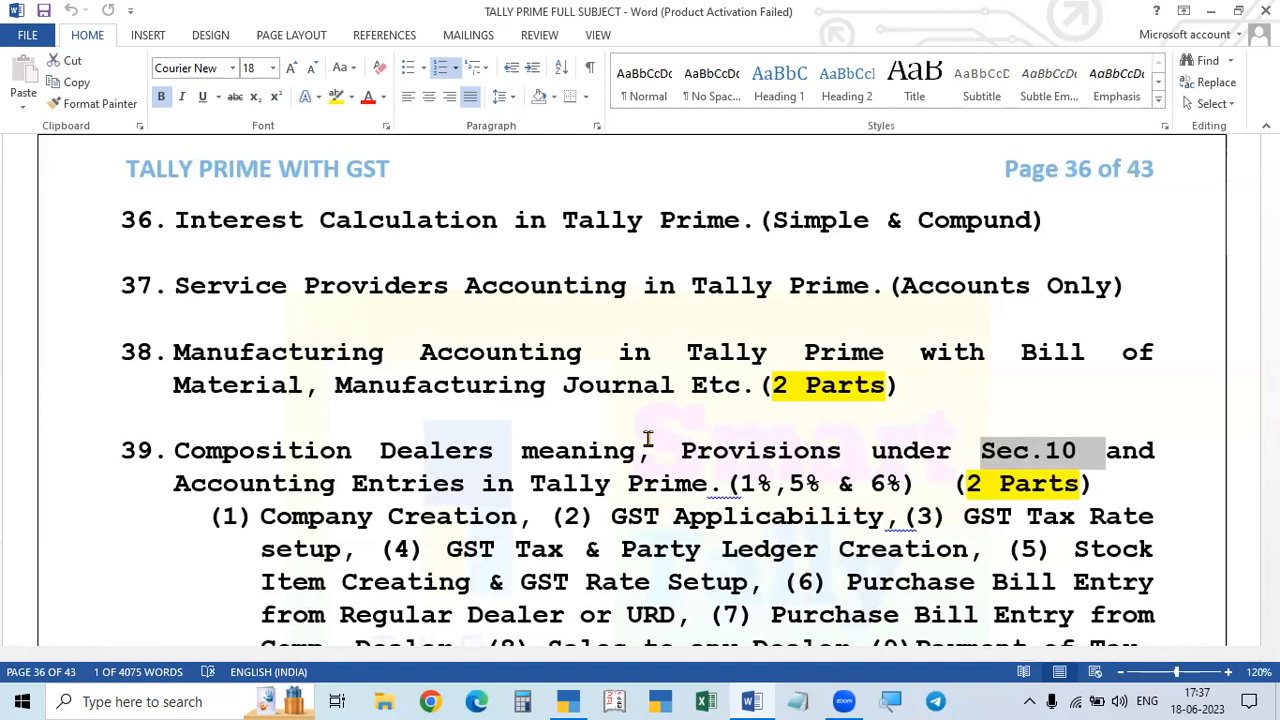
pyautogui.scroll(1, 856, 494)
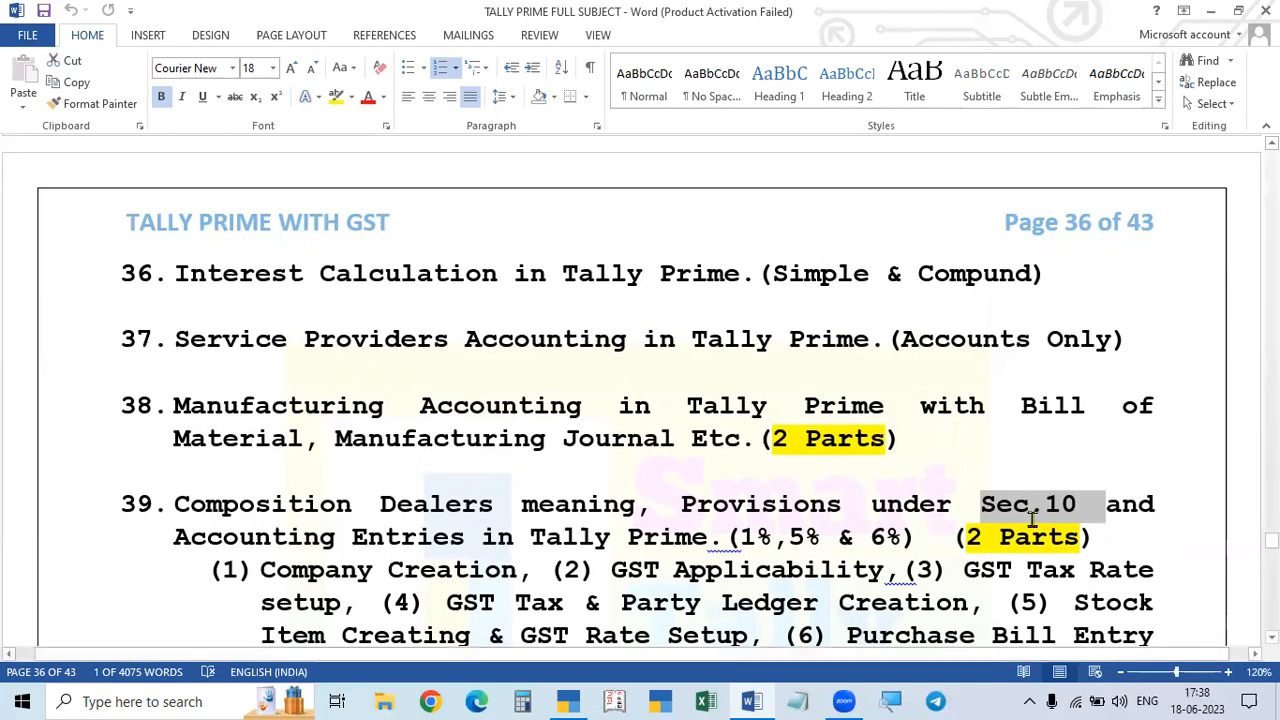
pyautogui.scroll(-1, 900, 512)
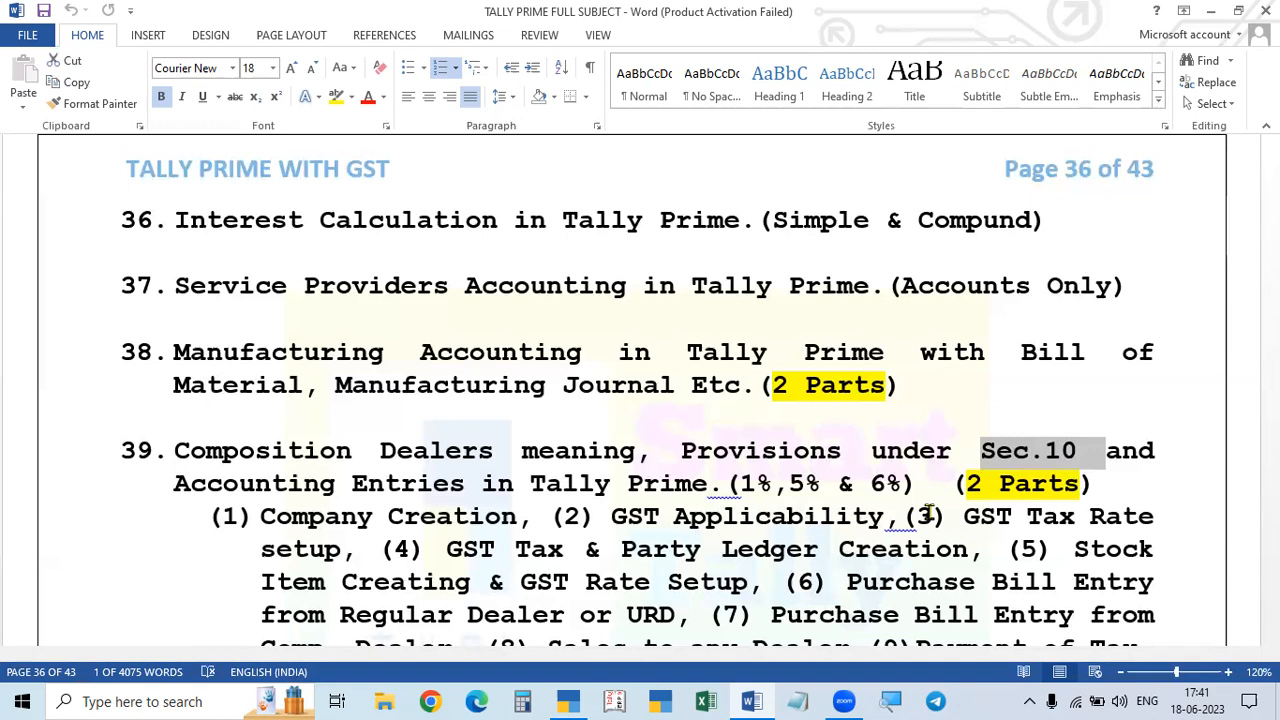
pyautogui.scroll(-4, 711, 600)
pyautogui.scroll(3, 703, 561)
pyautogui.scroll(1, 703, 561)
pyautogui.scroll(-1, 703, 561)
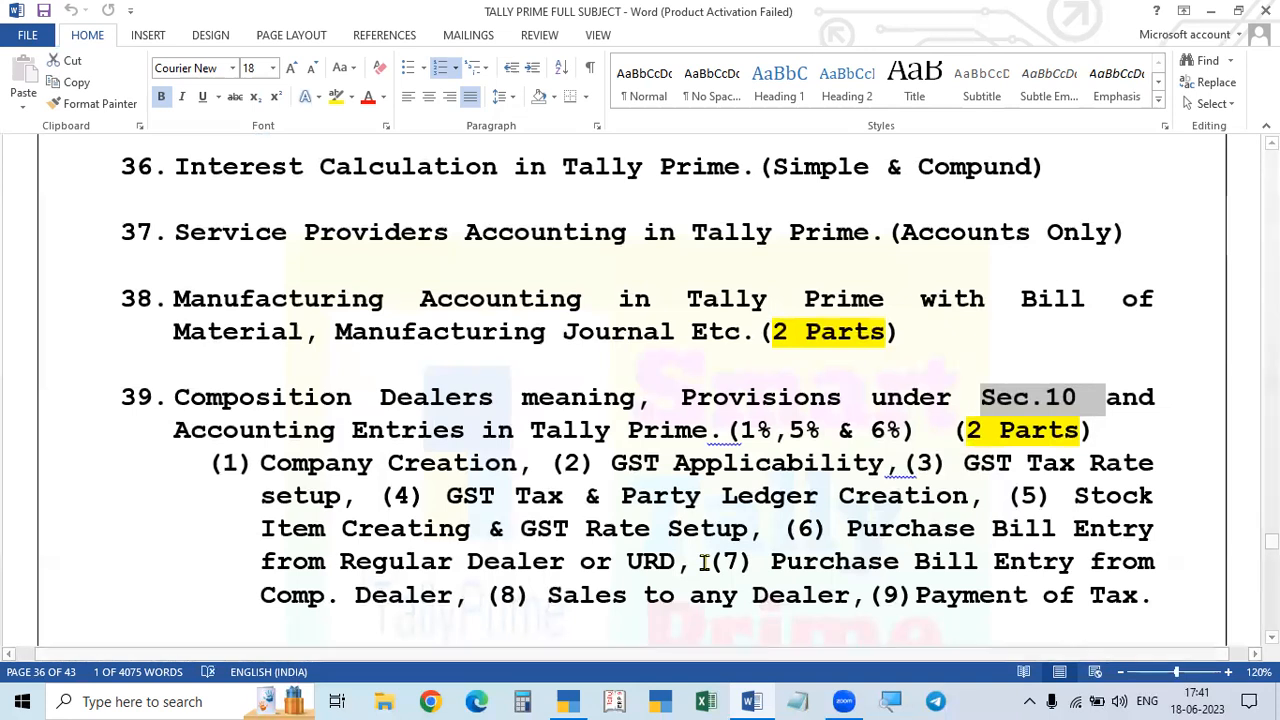
pyautogui.scroll(1, 703, 561)
pyautogui.scroll(-1, 703, 561)
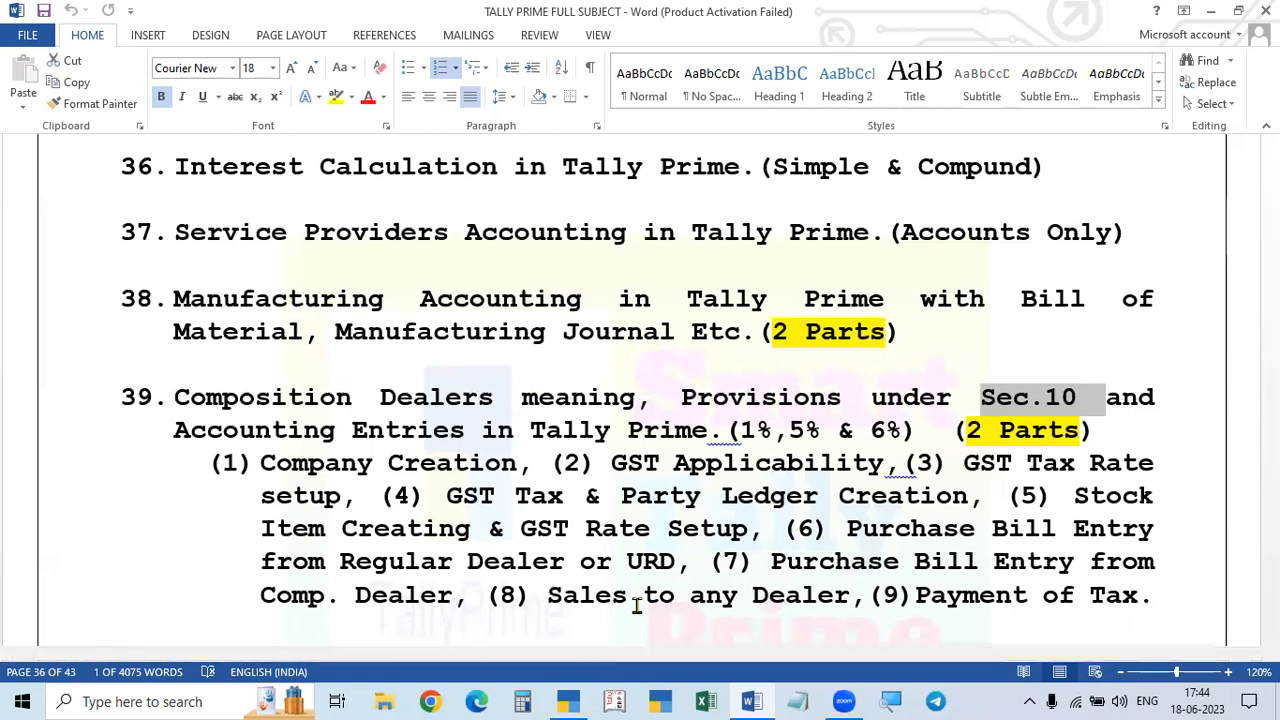
pyautogui.scroll(-2, 636, 605)
pyautogui.scroll(3, 650, 595)
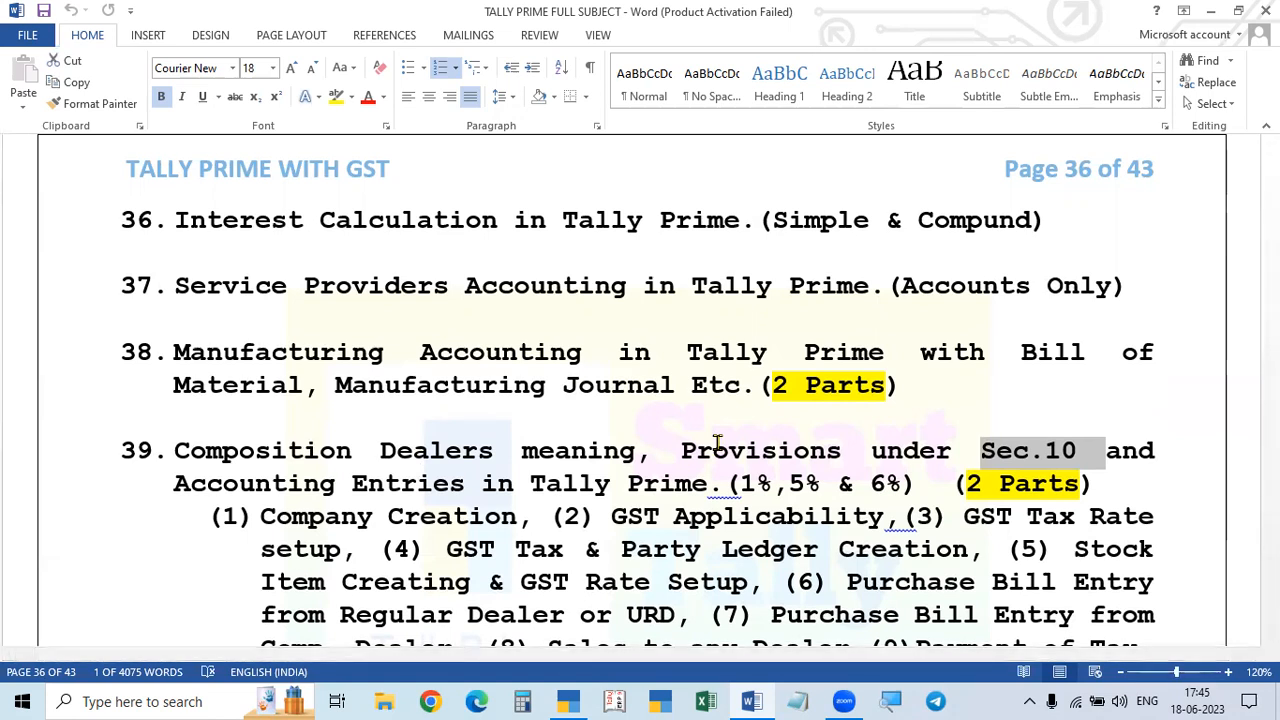
pyautogui.scroll(-2, 717, 442)
pyautogui.scroll(1, 400, 438)
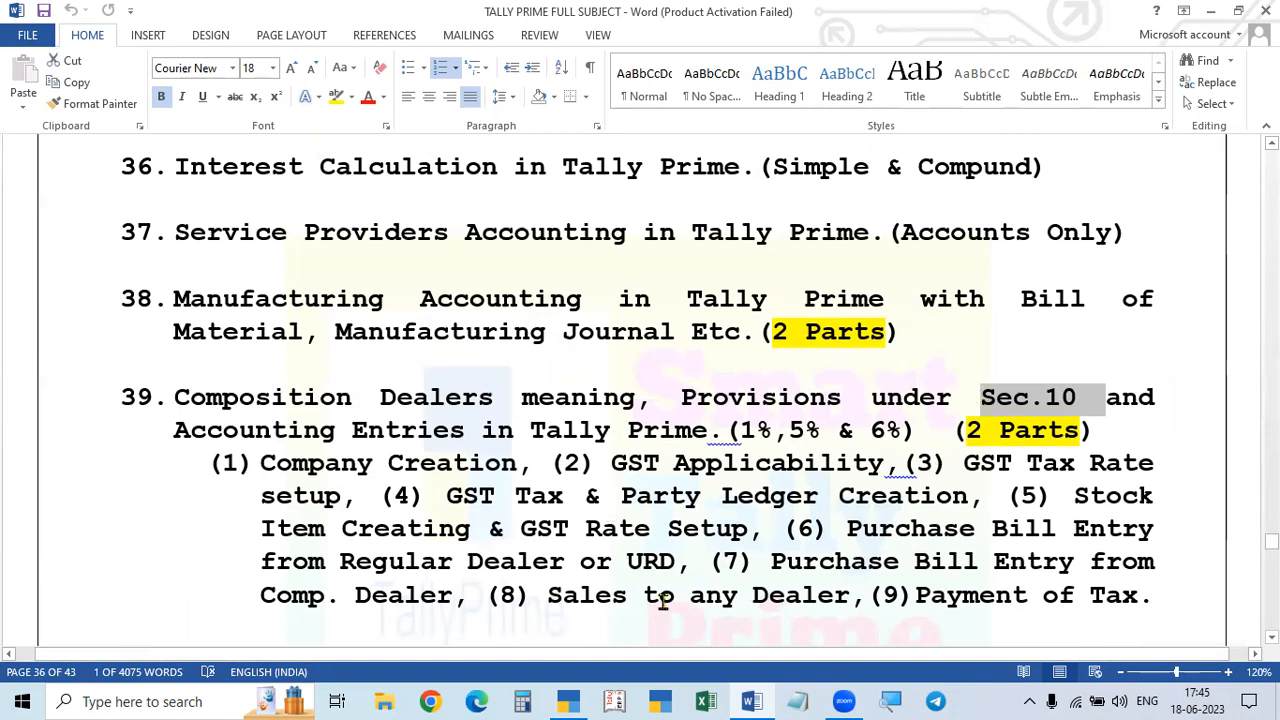
pyautogui.scroll(1, 663, 600)
pyautogui.scroll(-1, 663, 600)
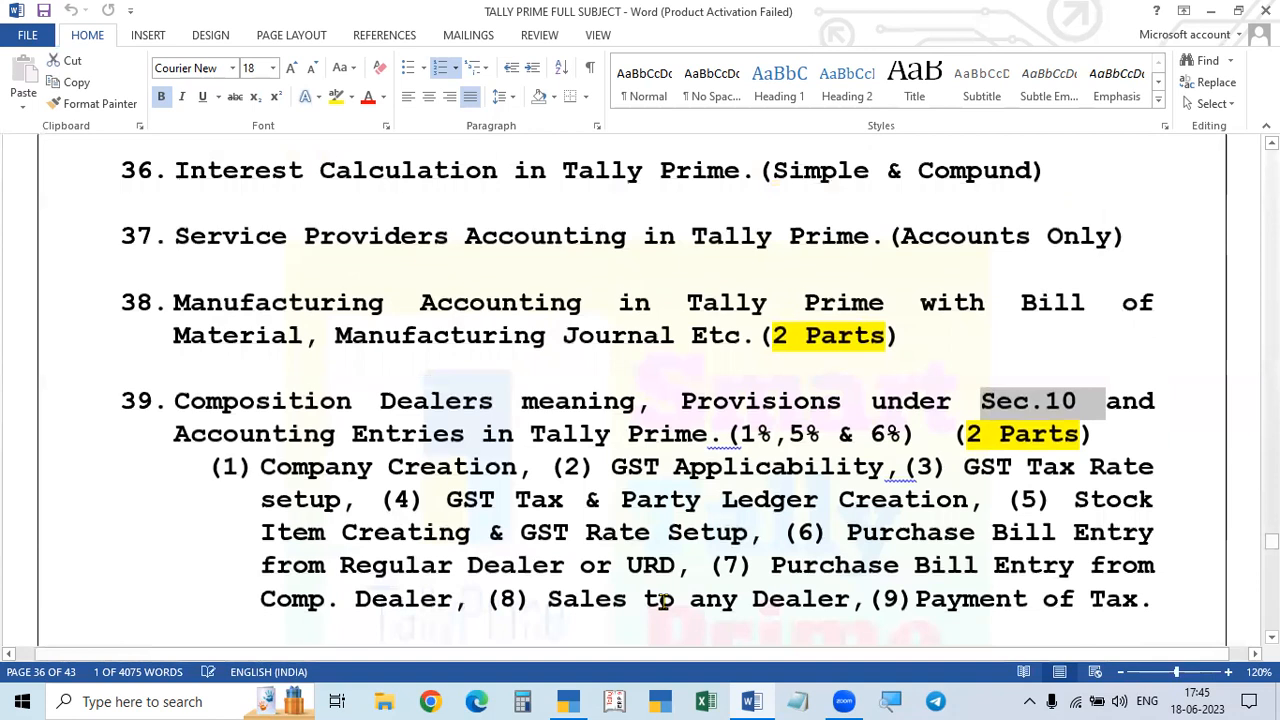
pyautogui.scroll(1, 663, 600)
pyautogui.scroll(-1, 663, 600)
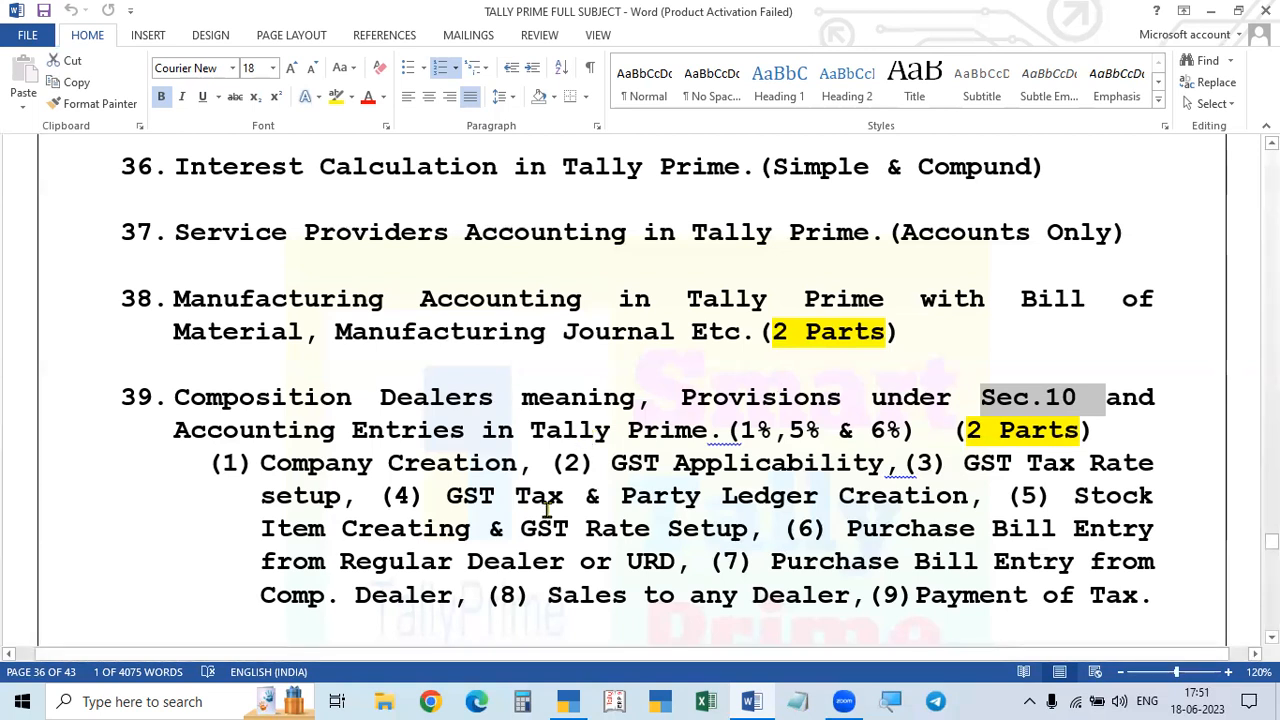
# Step: Select the composition tax rates "1%,5% & 6%" in topic 39 as a group, and also each rate individually
pyautogui.moveTo(740, 430); pyautogui.dragTo(905, 447)
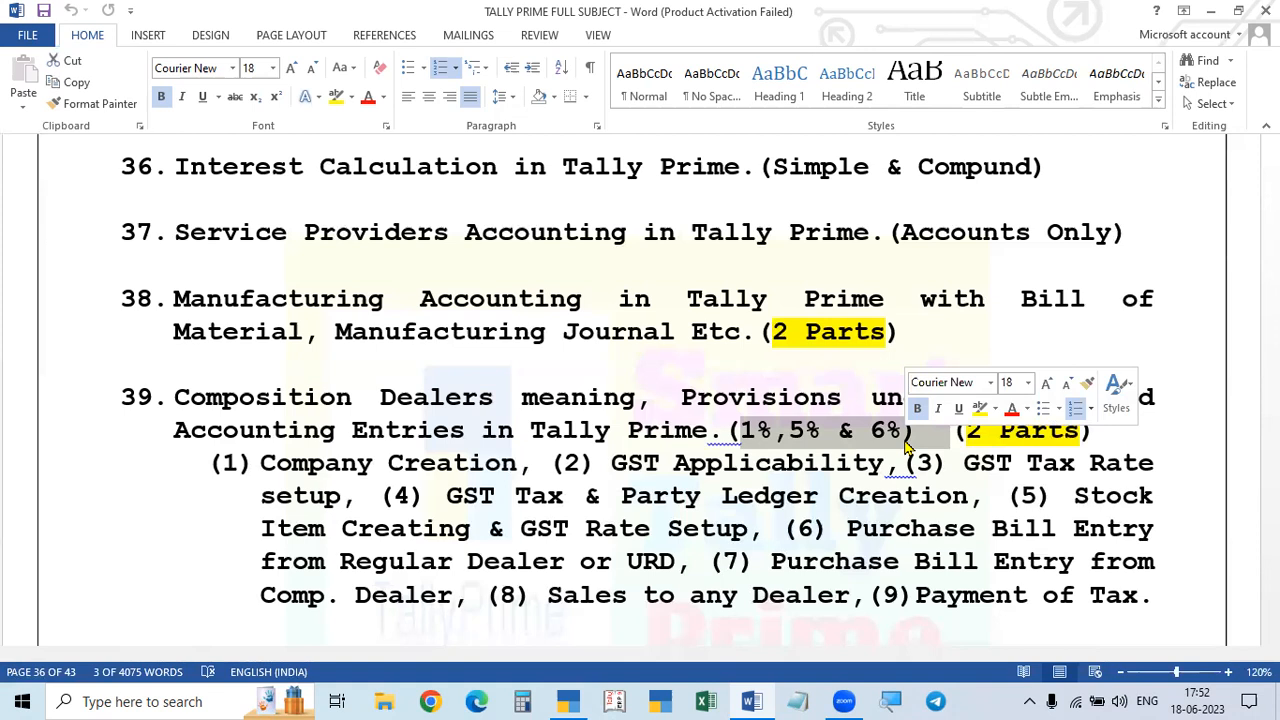
pyautogui.scroll(2, 557, 490)
pyautogui.scroll(-1, 557, 490)
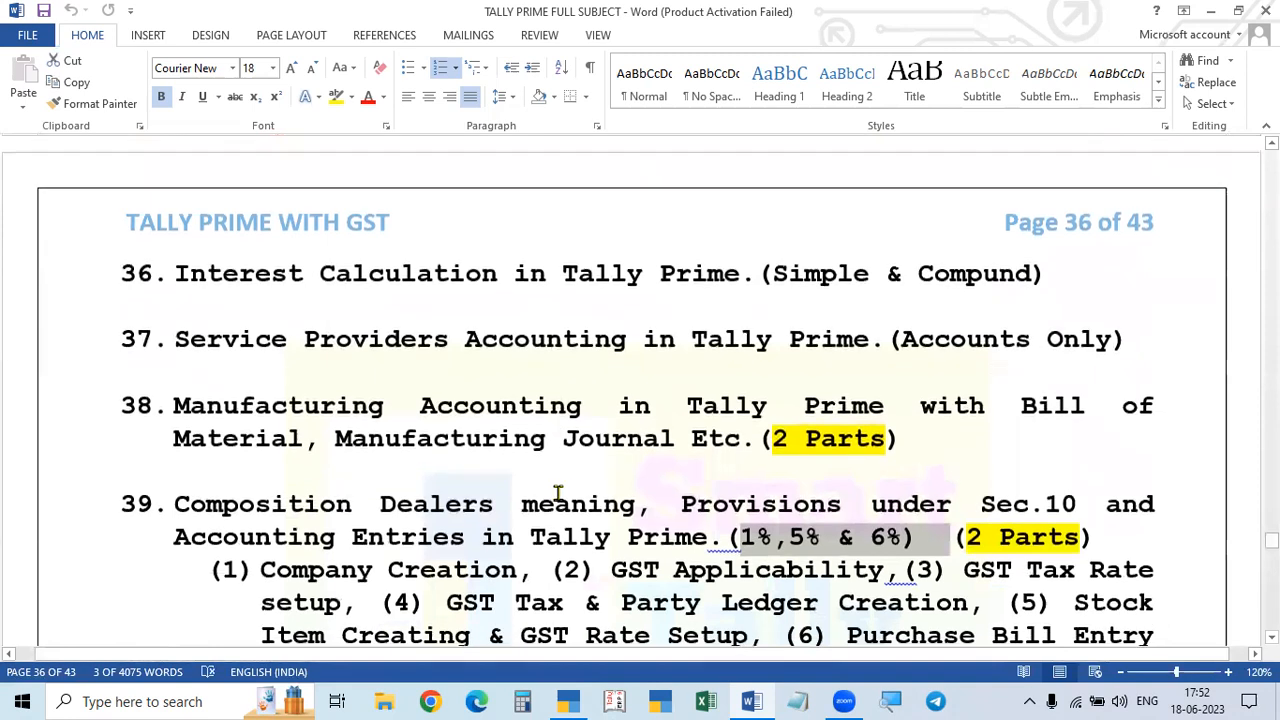
pyautogui.scroll(-1, 630, 560)
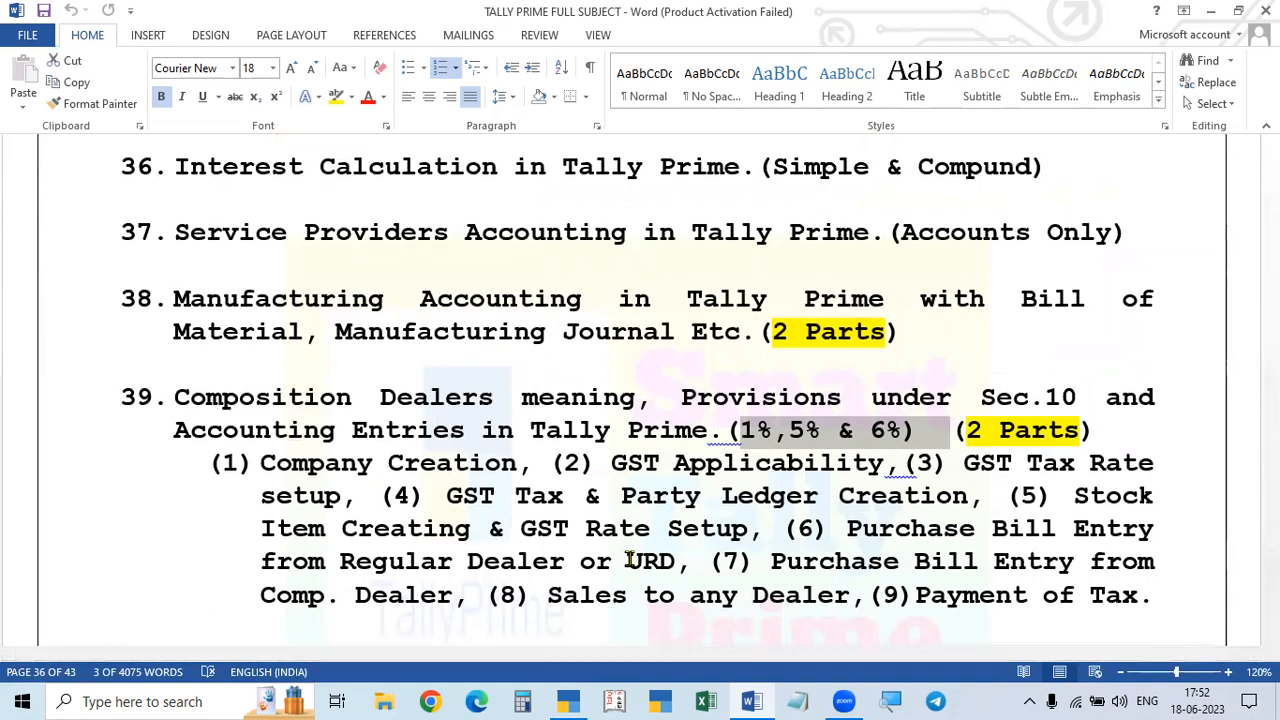
pyautogui.click(736, 426)
pyautogui.moveTo(736, 426); pyautogui.dragTo(770, 432)
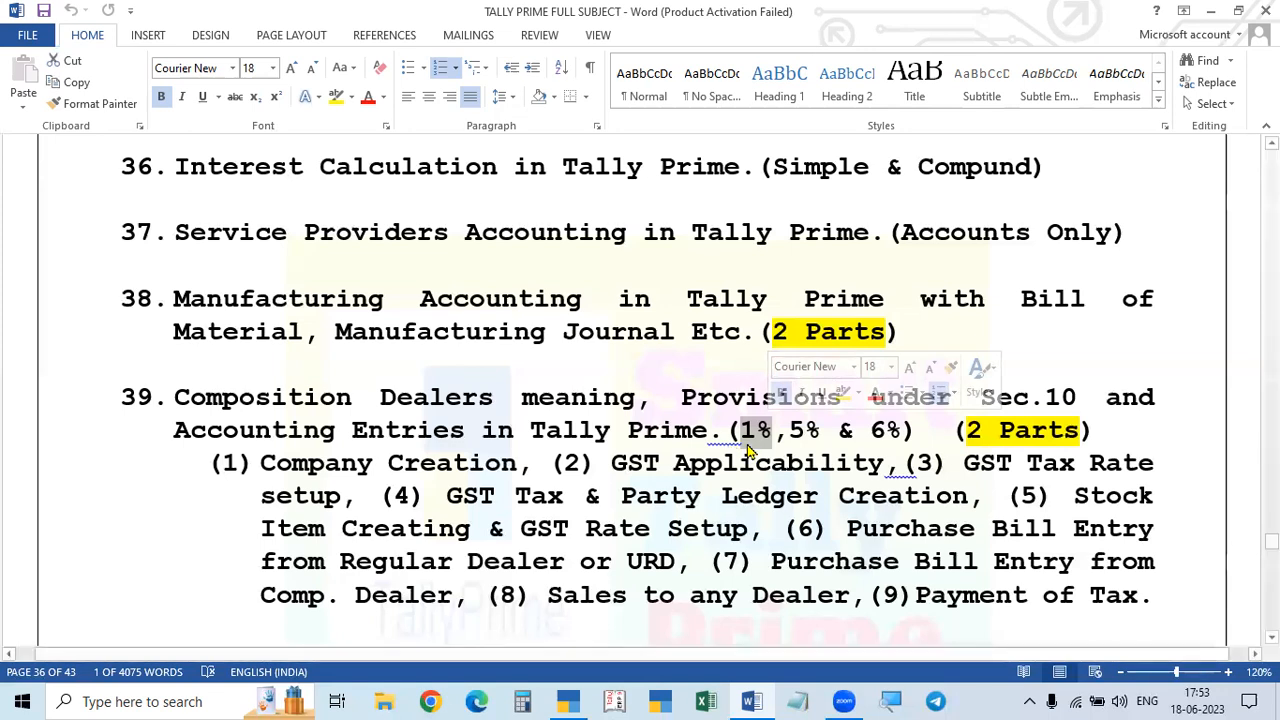
pyautogui.click(790, 430)
pyautogui.moveTo(790, 430); pyautogui.dragTo(820, 431)
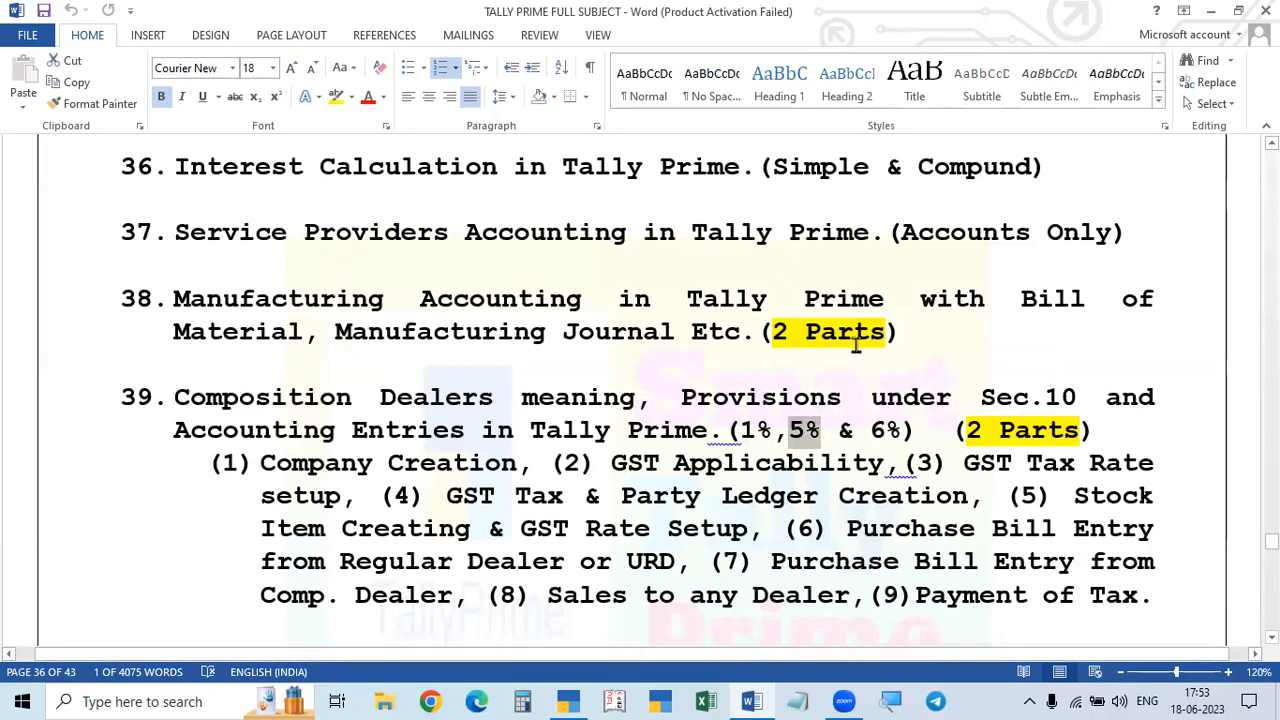
pyautogui.moveTo(870, 430); pyautogui.dragTo(904, 430)
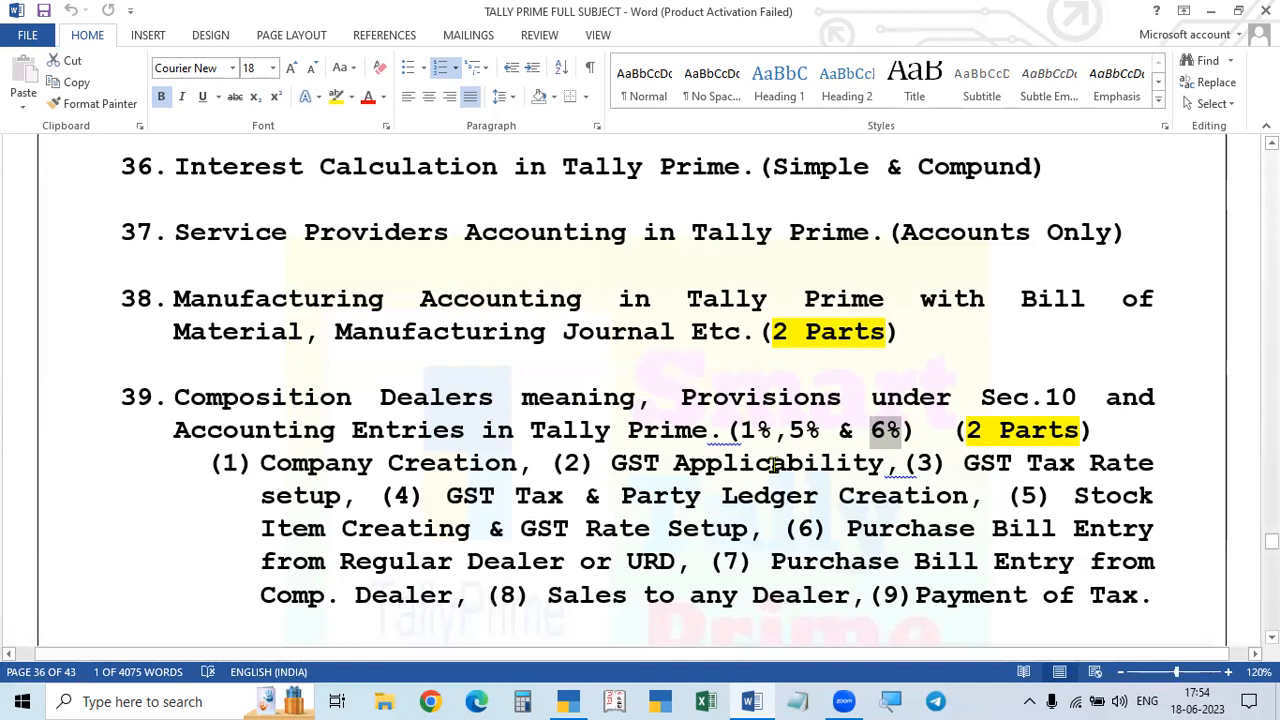
# Step: Reselect the whole group of composition rates in topic 39, followed by only the "1" of the first rate
pyautogui.moveTo(735, 430); pyautogui.dragTo(945, 440)
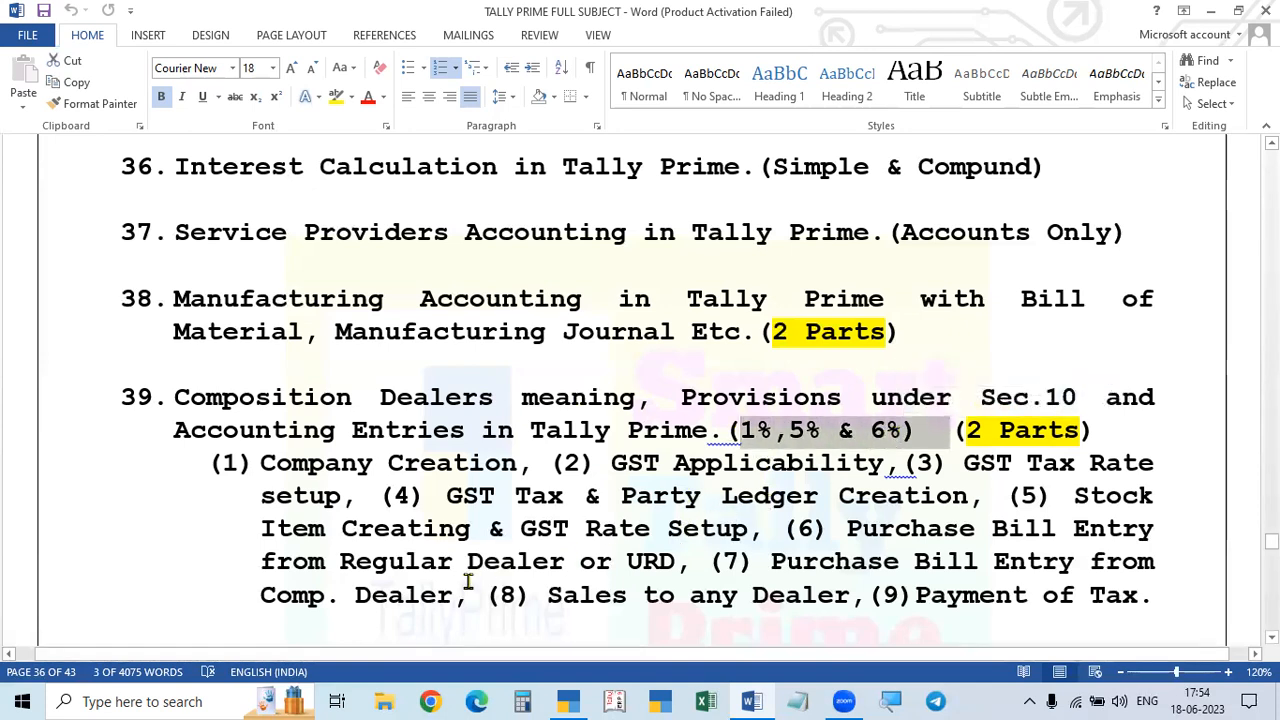
pyautogui.click(808, 430)
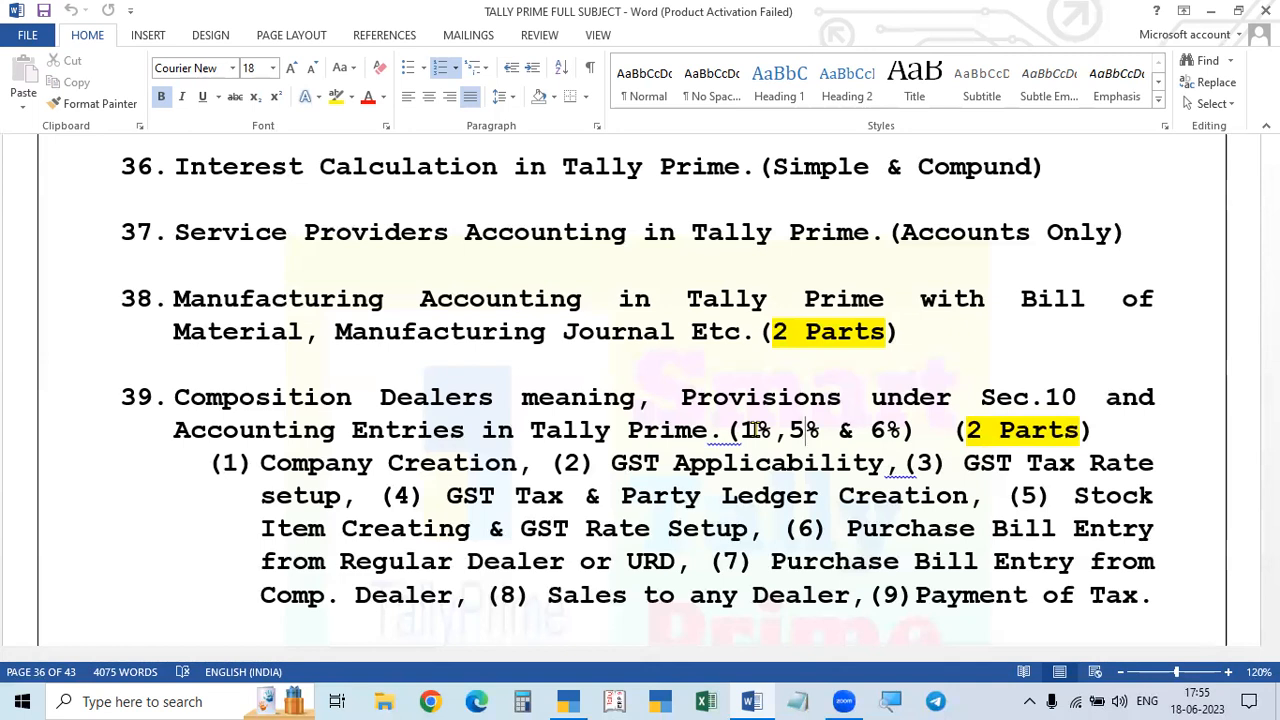
pyautogui.moveTo(757, 428); pyautogui.dragTo(737, 430)
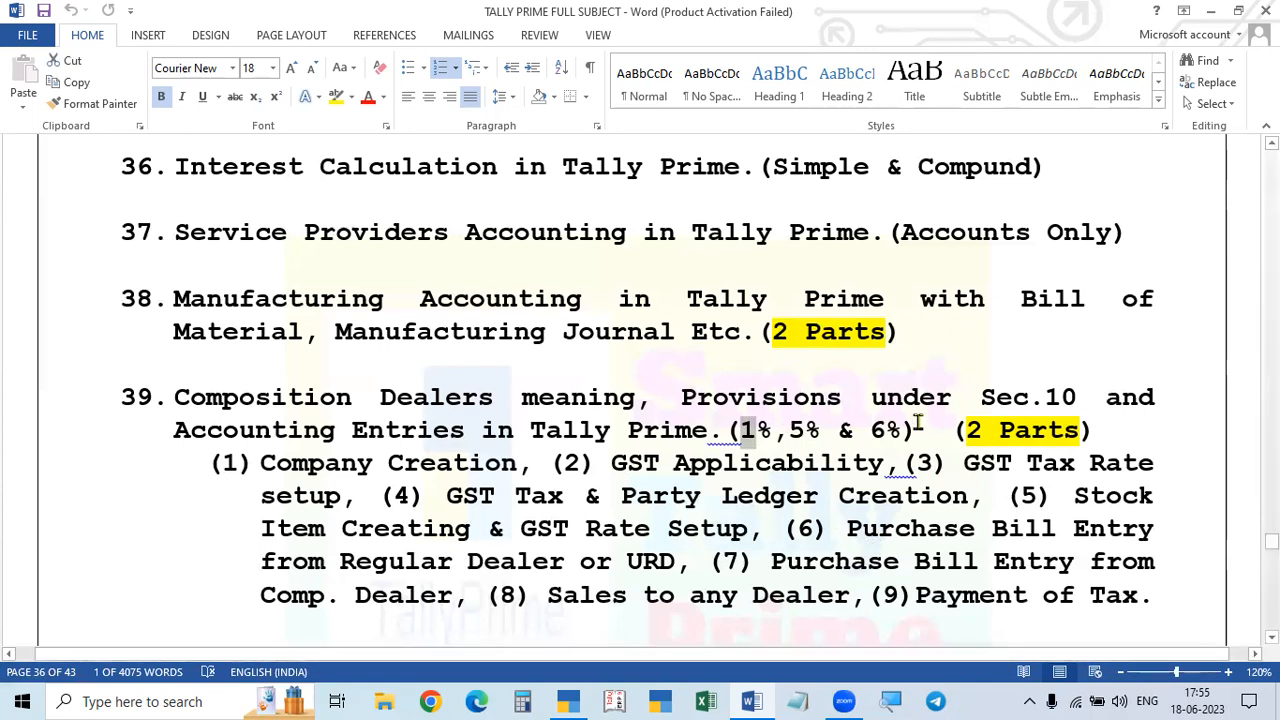
pyautogui.moveTo(757, 424); pyautogui.dragTo(741, 430)
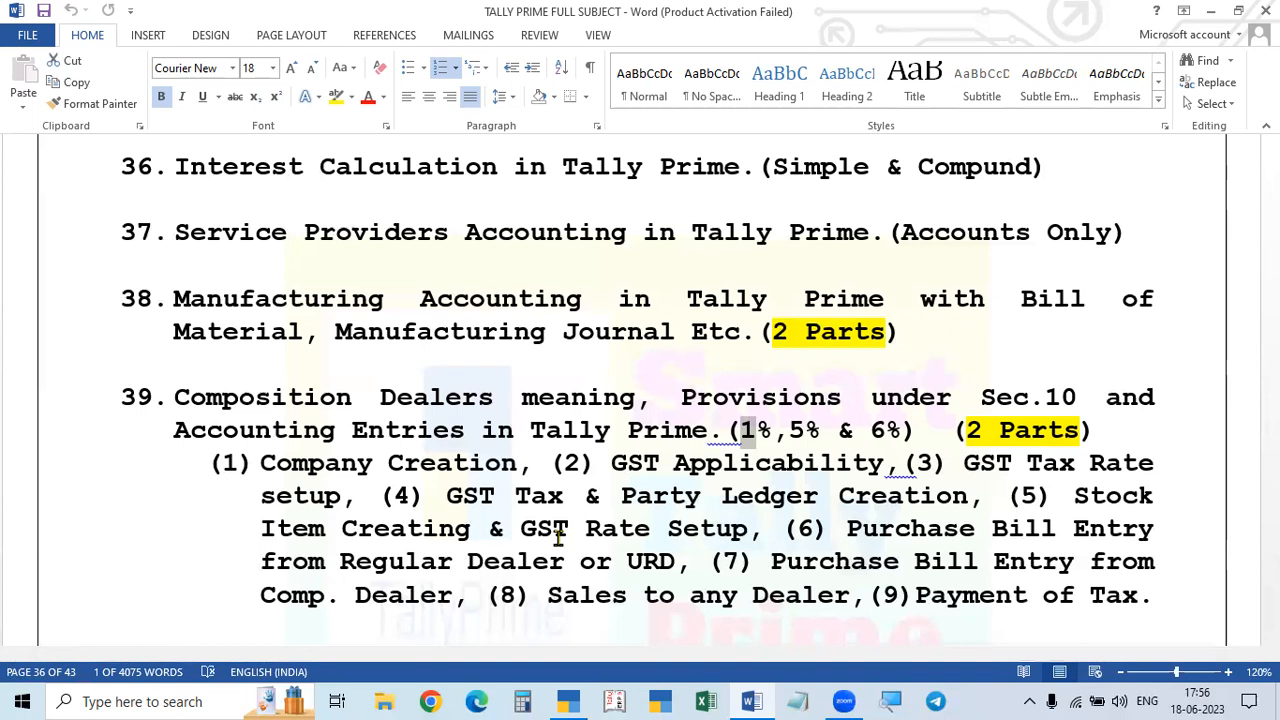
# Step: Switch to TallyPrime, load the company Composition Accounting(23-24), and review and accept its company alteration details
pyautogui.click(568, 700)
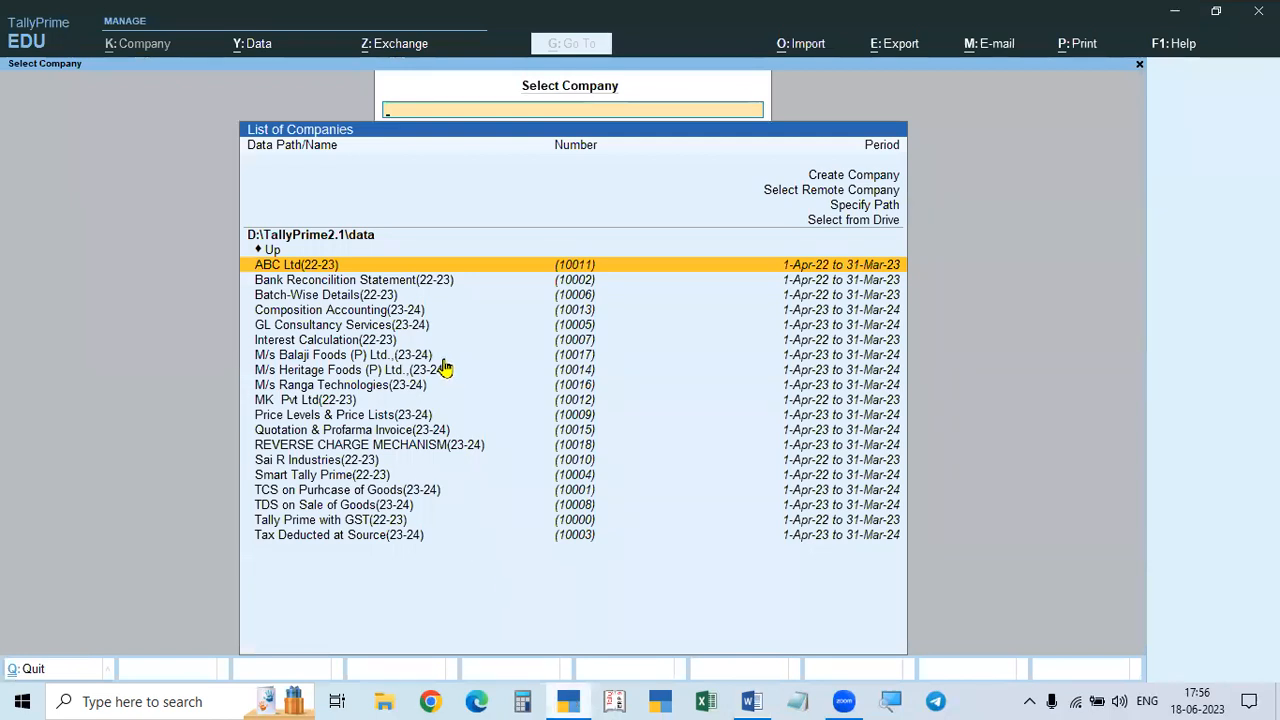
pyautogui.click(336, 312)
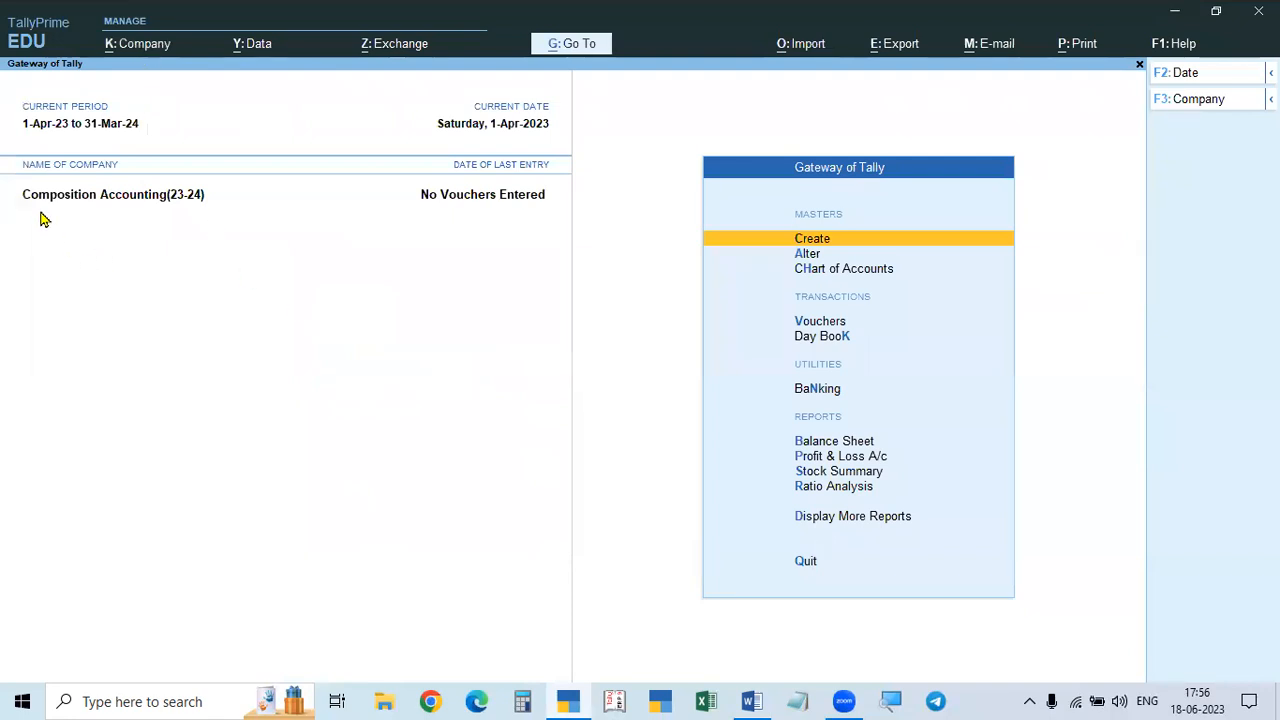
pyautogui.click(142, 48)
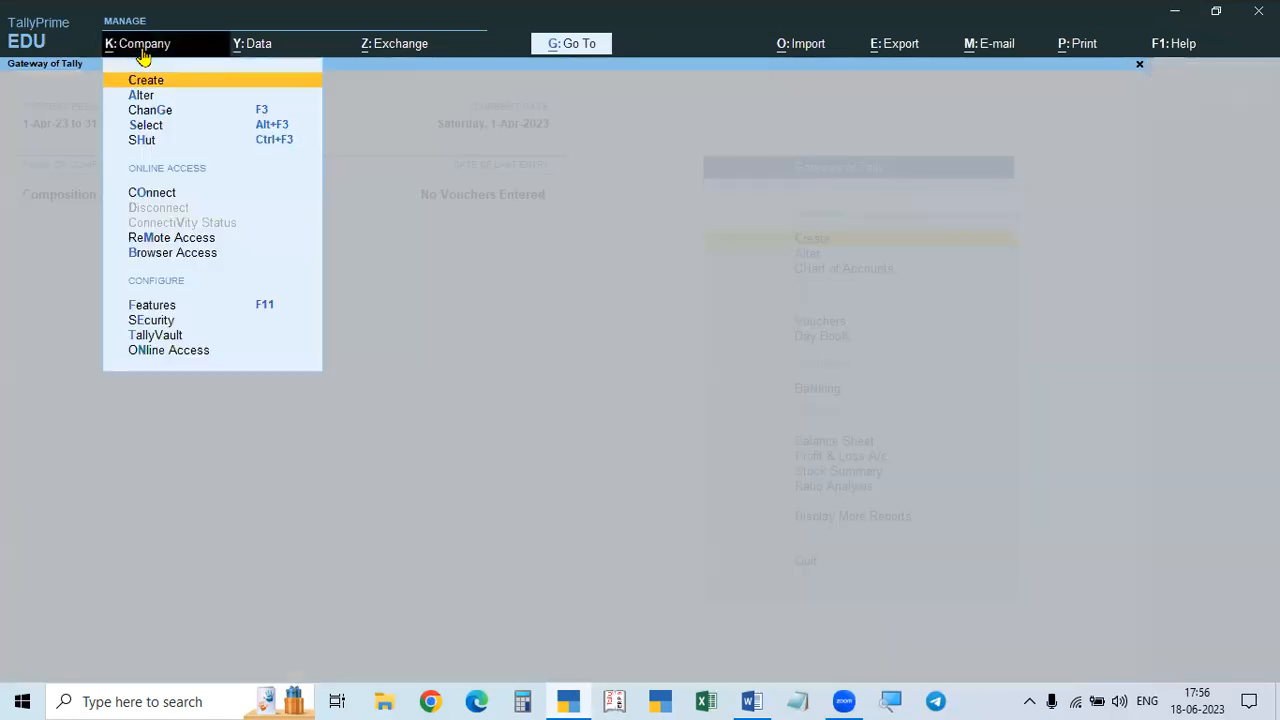
pyautogui.click(138, 96)
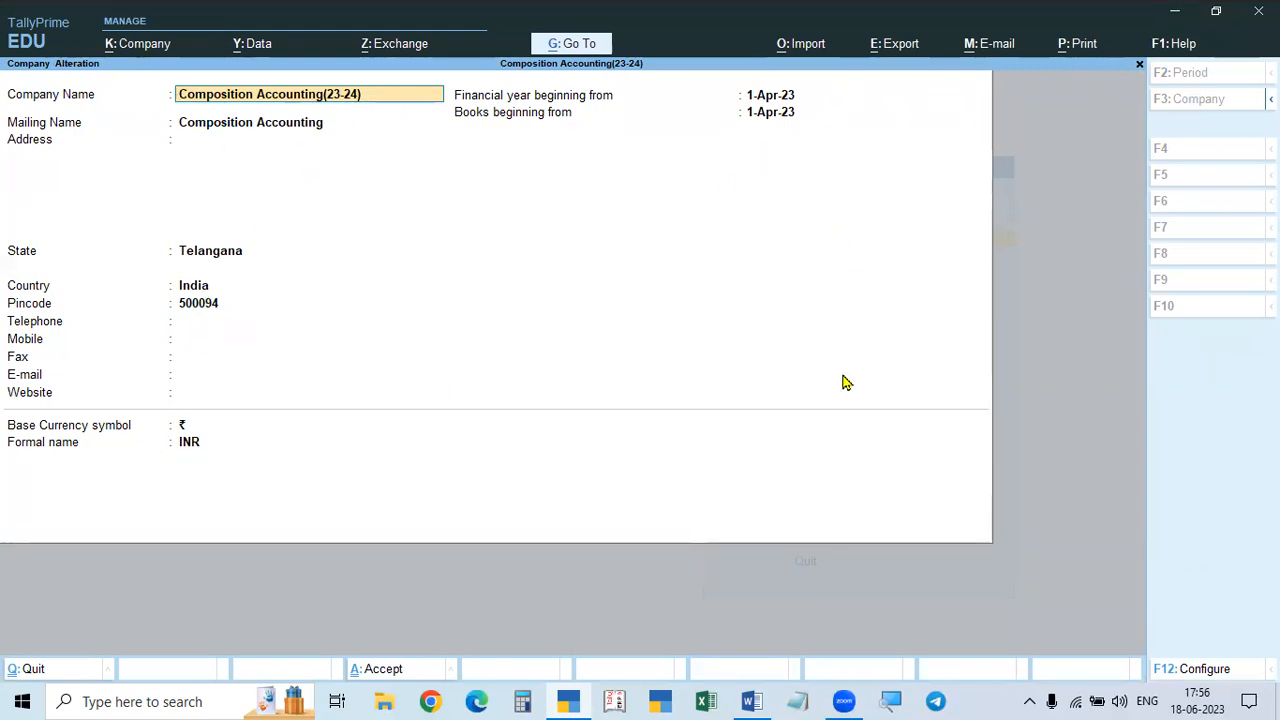
pyautogui.press('ctrl')
pyautogui.hotkey('ctrl', 'a')
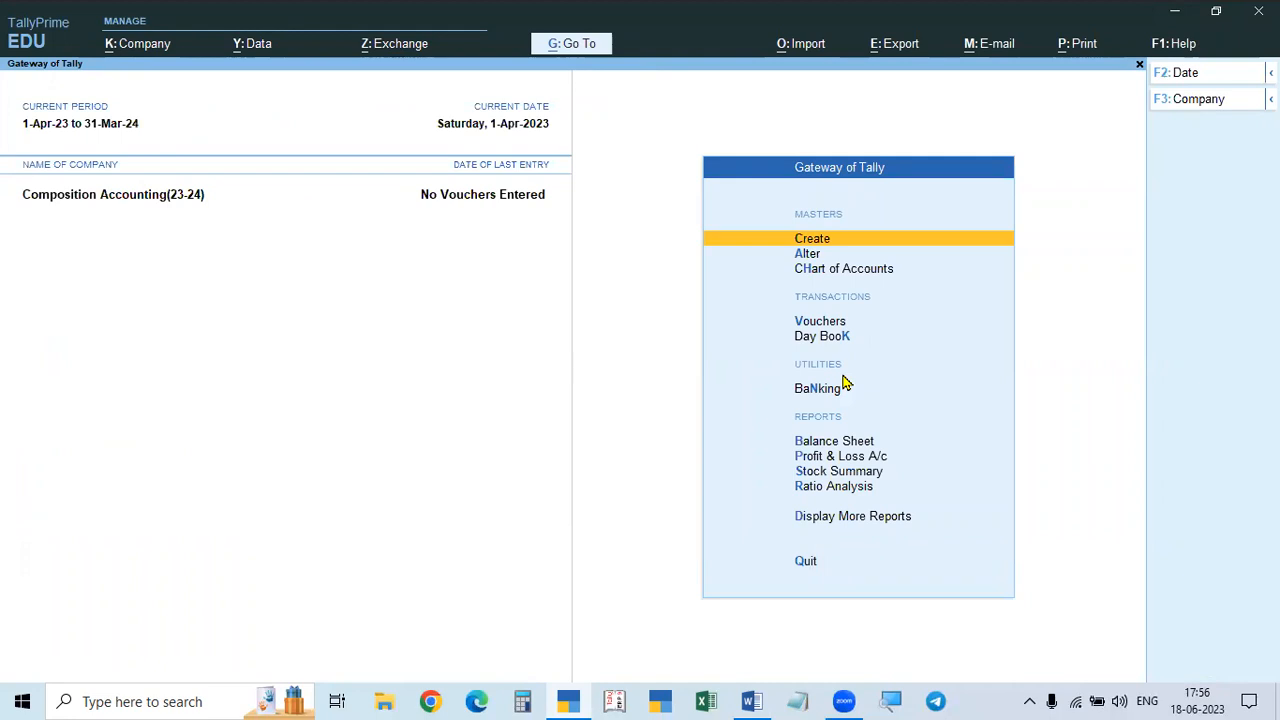
# Step: Open the company's GST Details from its features, keeping Goods and Services Tax (GST) set to Yes
pyautogui.press('F11')
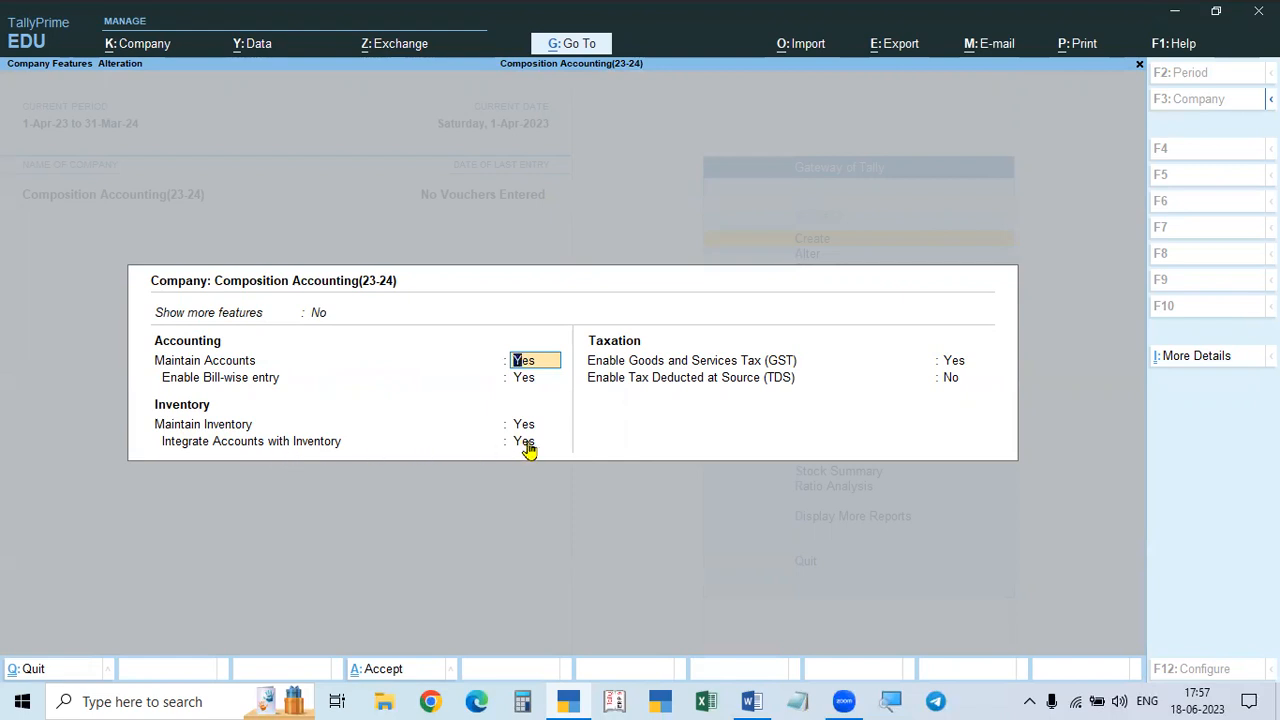
pyautogui.click(956, 363)
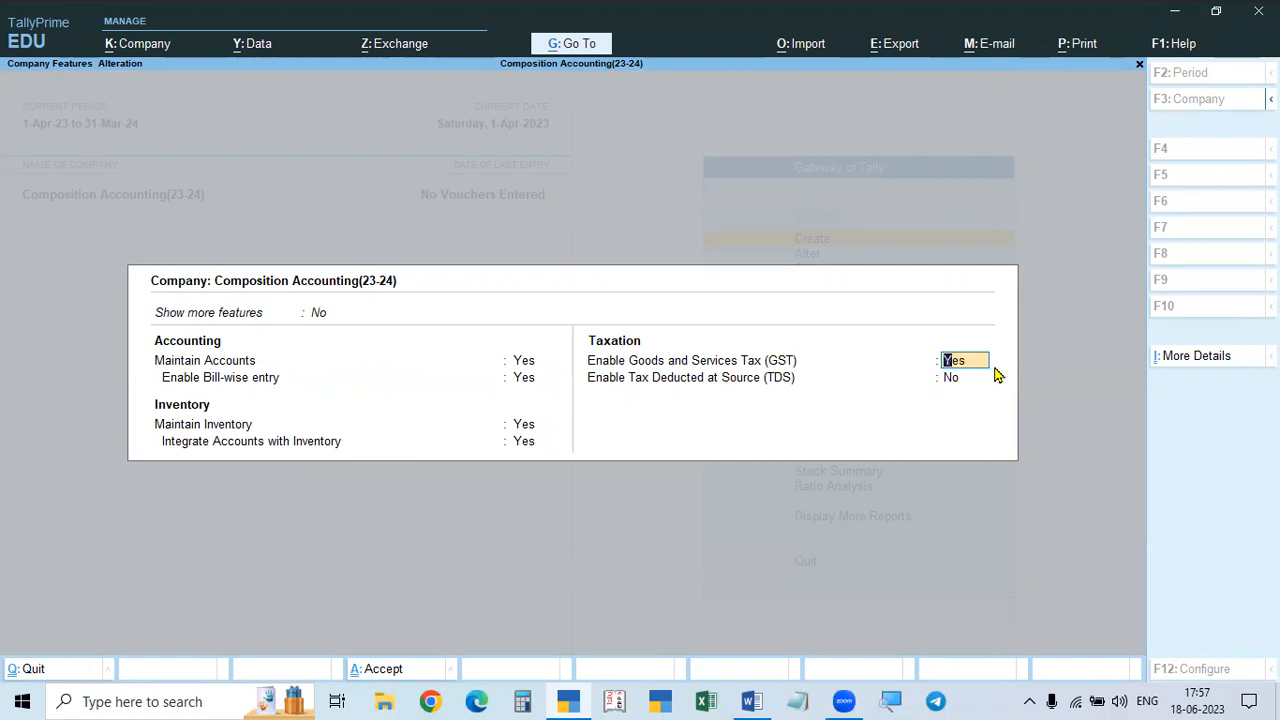
pyautogui.press('Return')
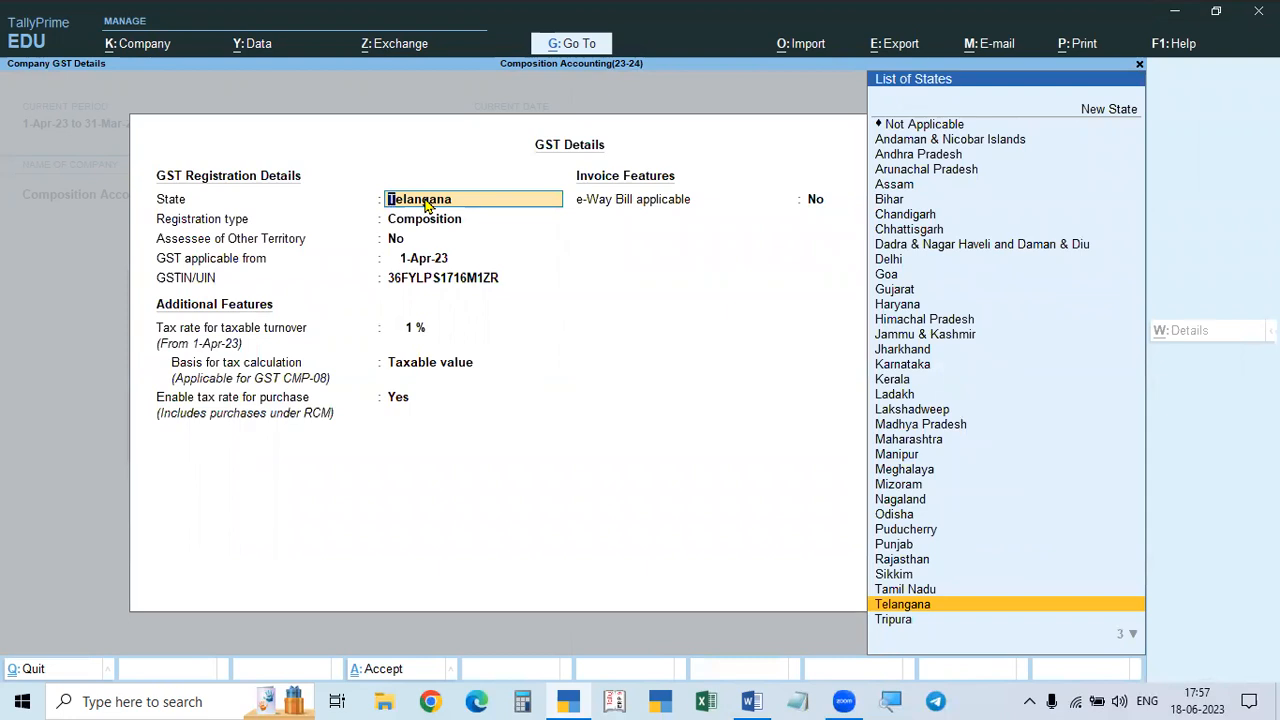
# Step: Keep the state as Telangana and try the registration type Regular in the company's GST Details
pyautogui.press('Return')
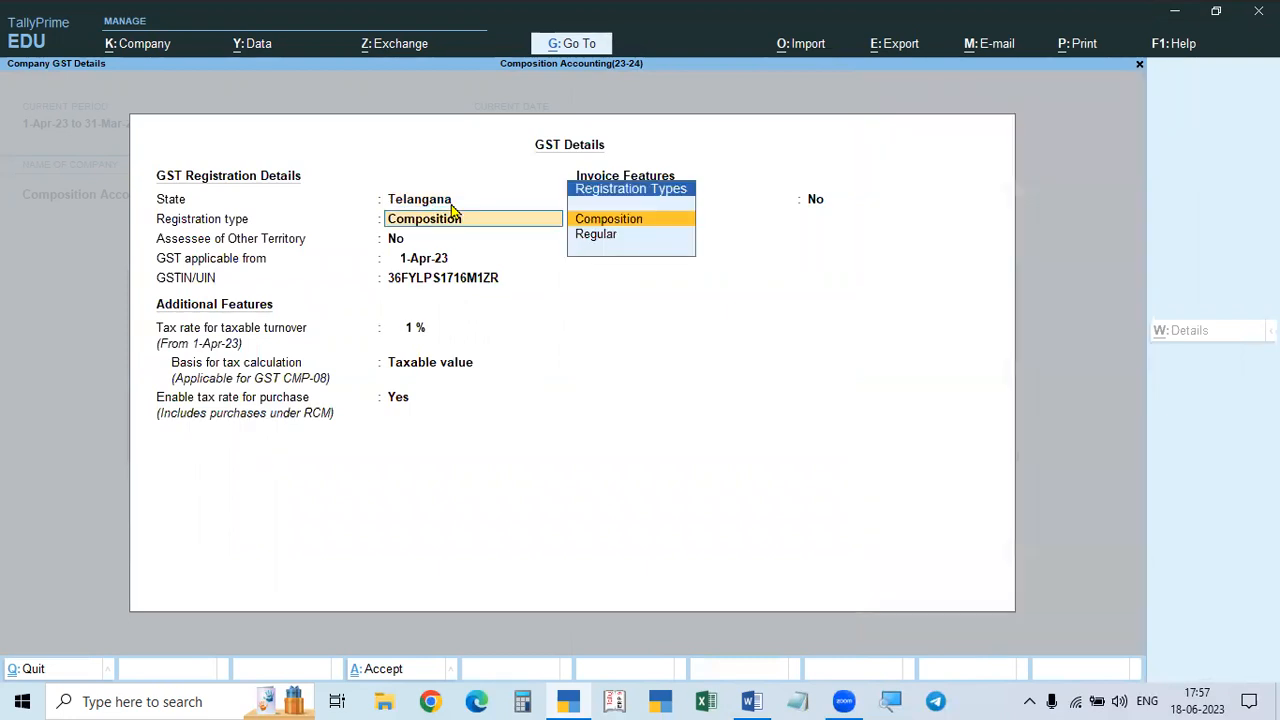
pyautogui.press('Down')
pyautogui.press('Return')
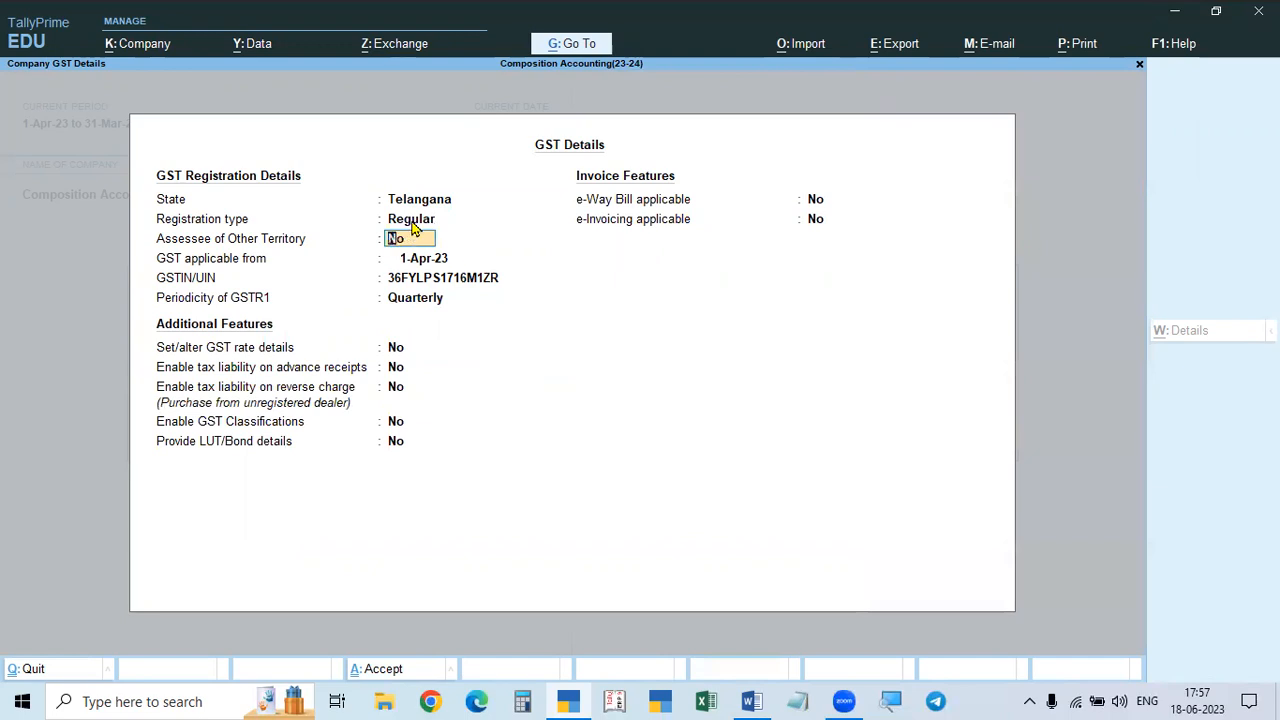
# Step: Set the registration type to Composition, decline the help offer, and keep the other-territory, applicable-from and GSTIN/UIN entries
pyautogui.click(411, 222)
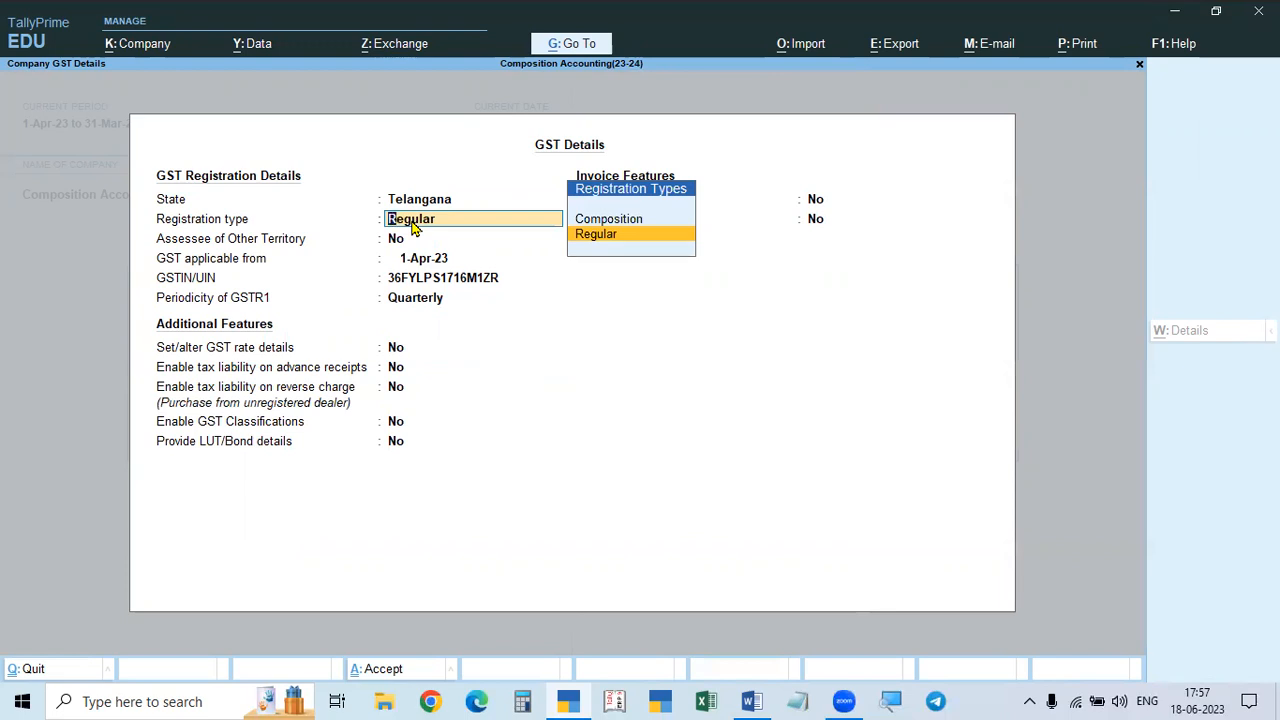
pyautogui.press('Up')
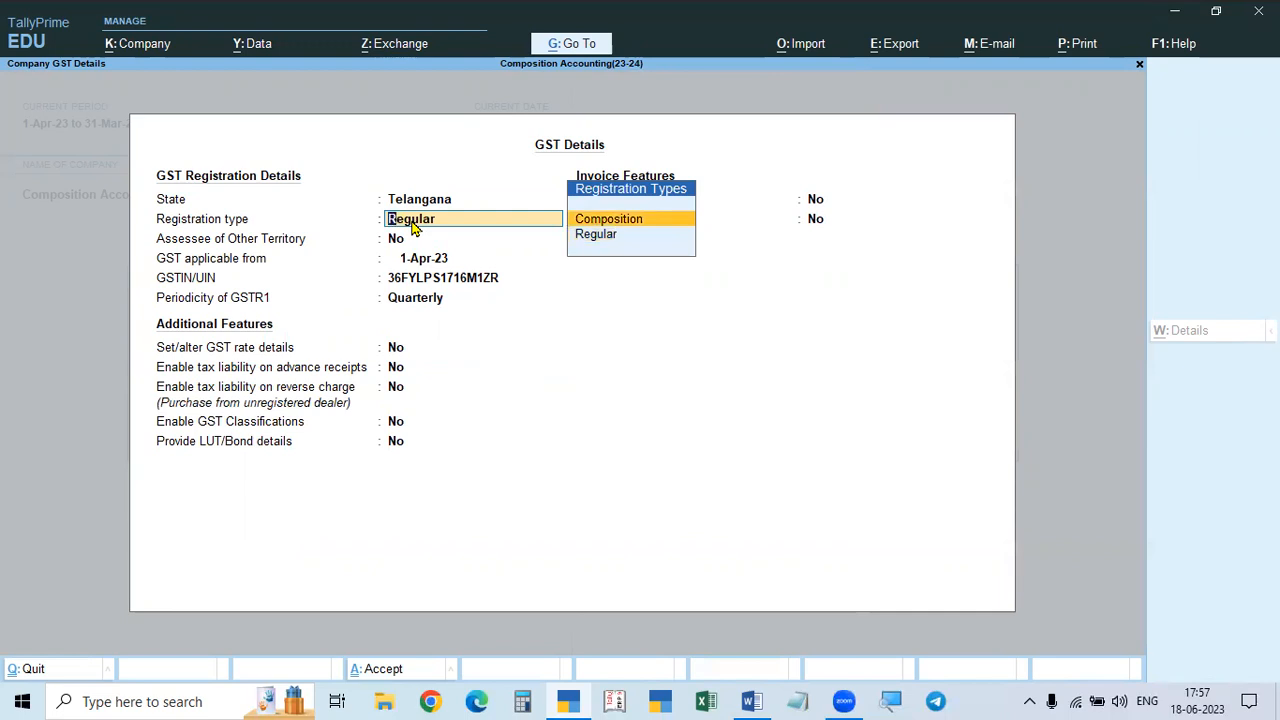
pyautogui.press('Return')
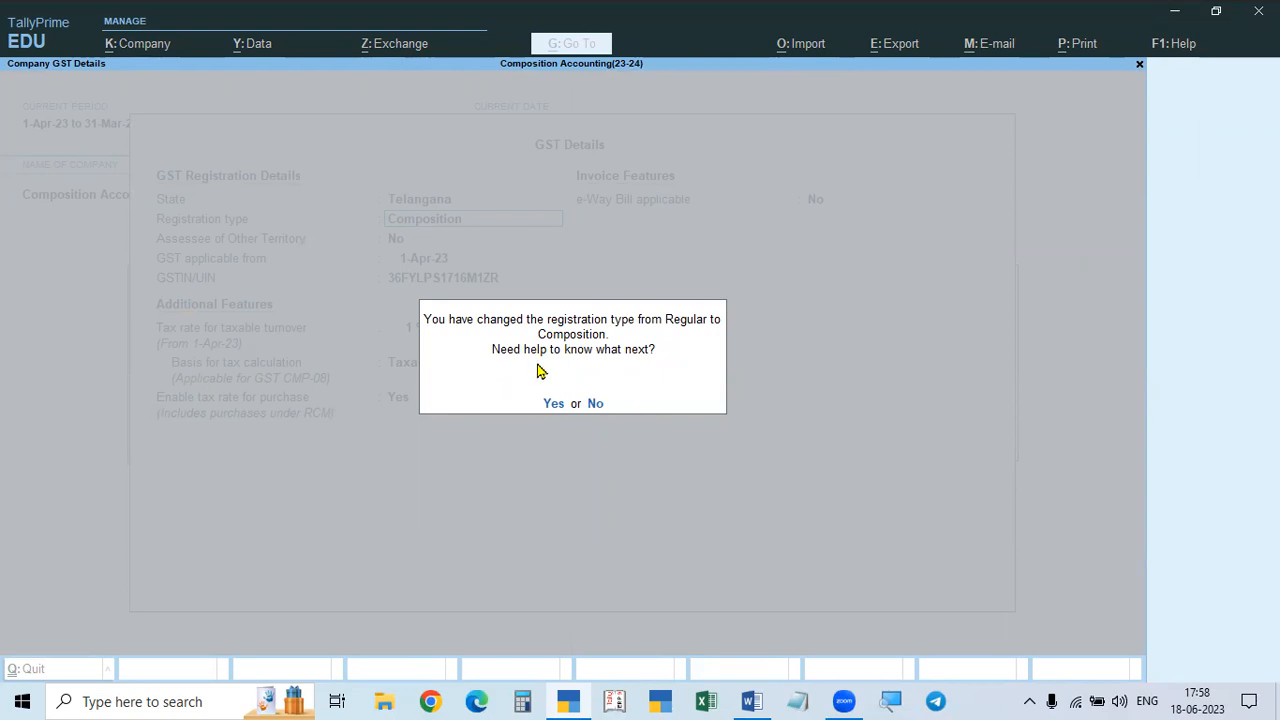
pyautogui.click(594, 406)
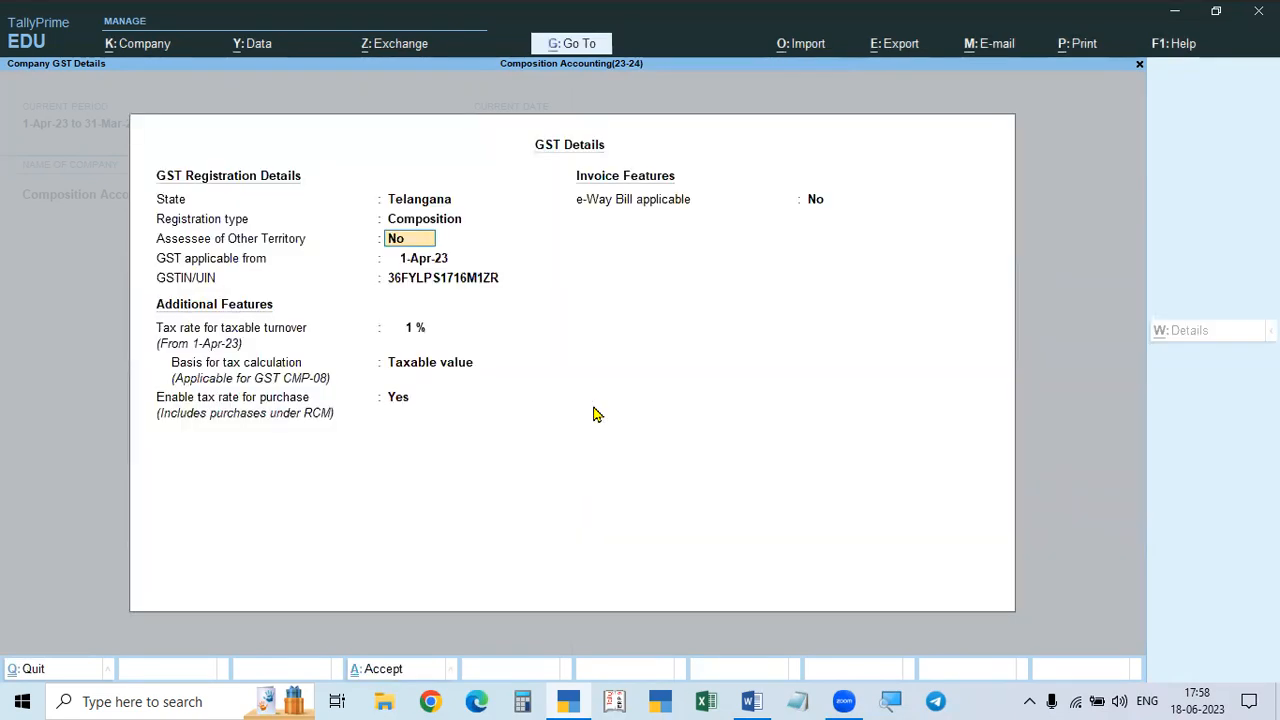
pyautogui.press('Return')
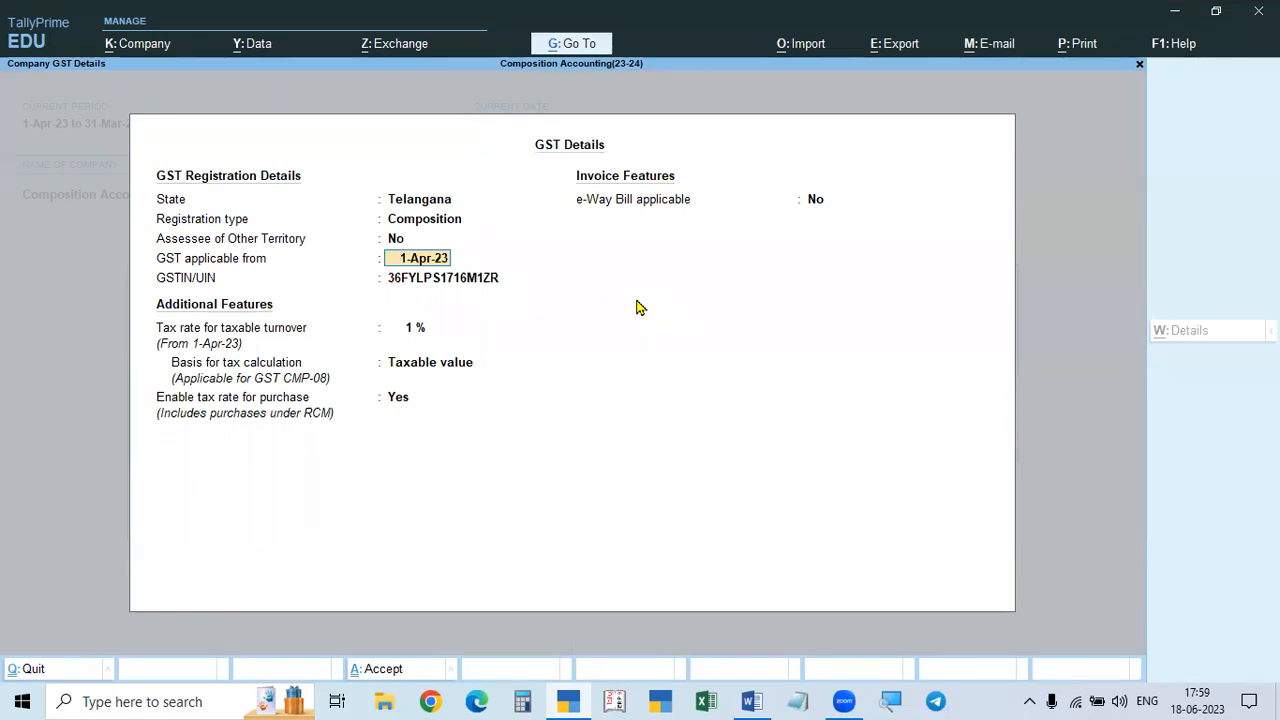
pyautogui.press('Return')
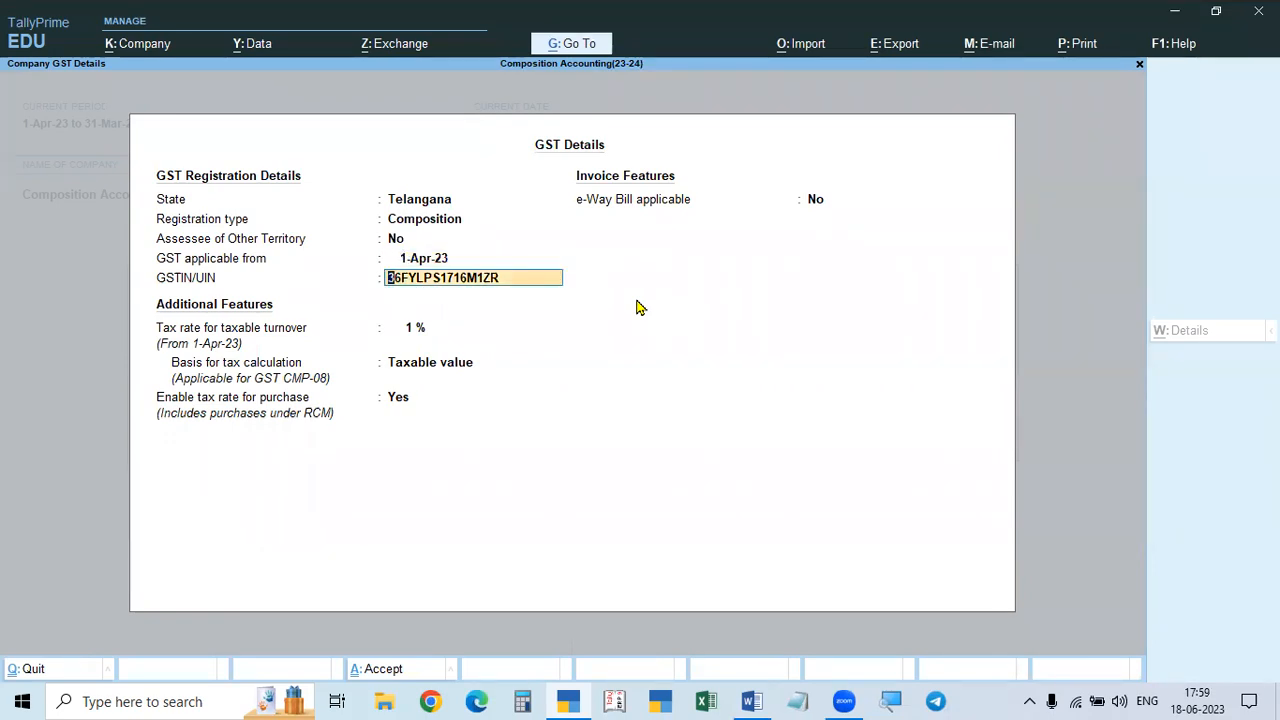
pyautogui.press('Return')
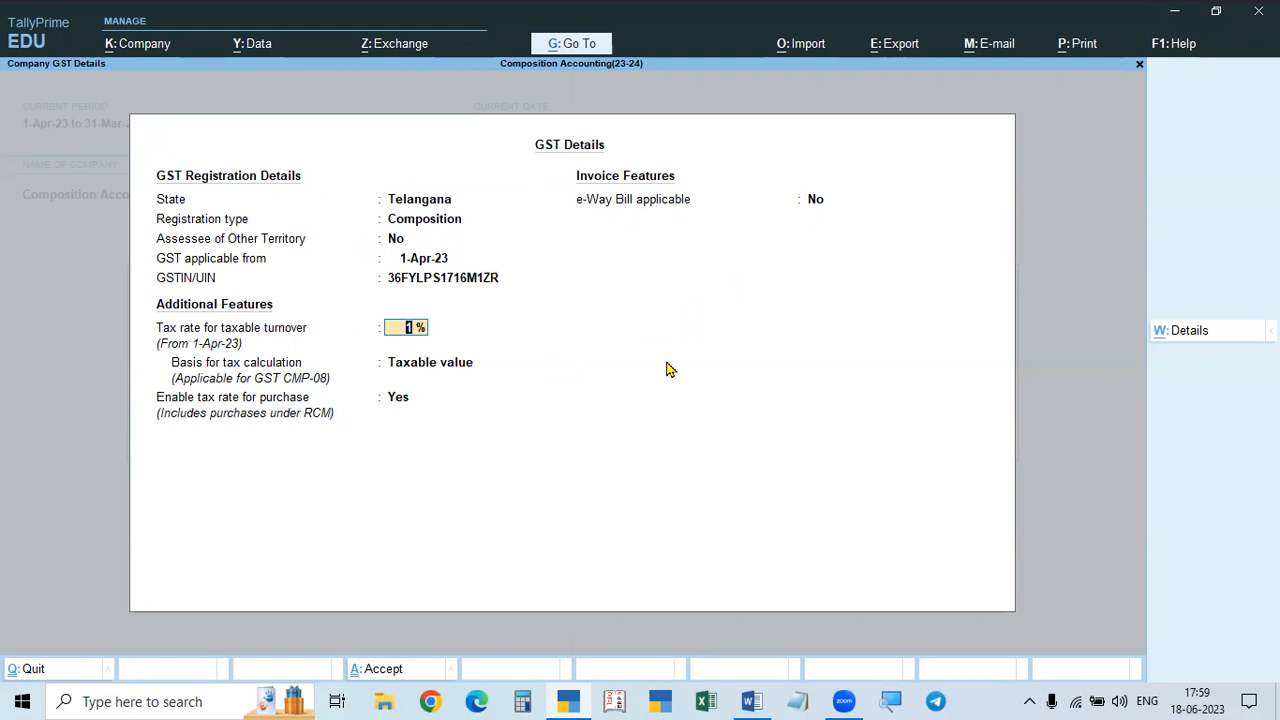
# Step: Try 5% followed by 6% as the tax rate for taxable turnover
pyautogui.write('5')
pyautogui.press('Return')
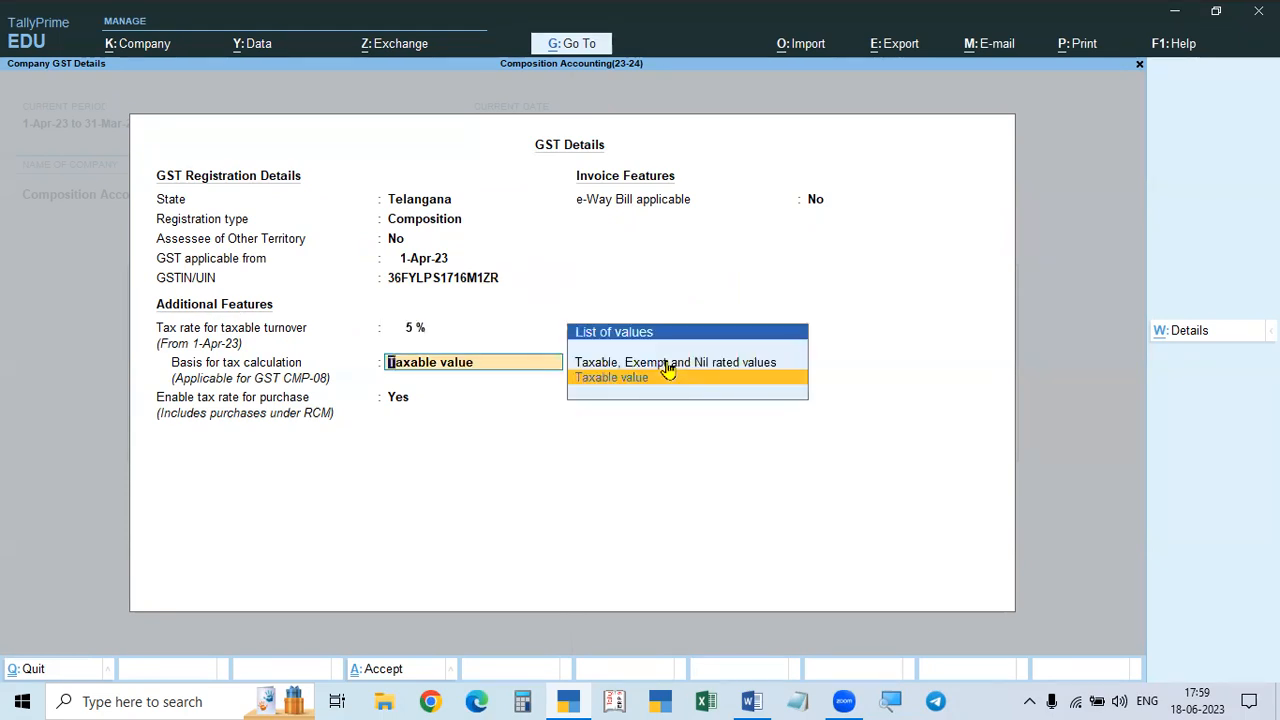
pyautogui.press('BackSpace')
pyautogui.write('6')
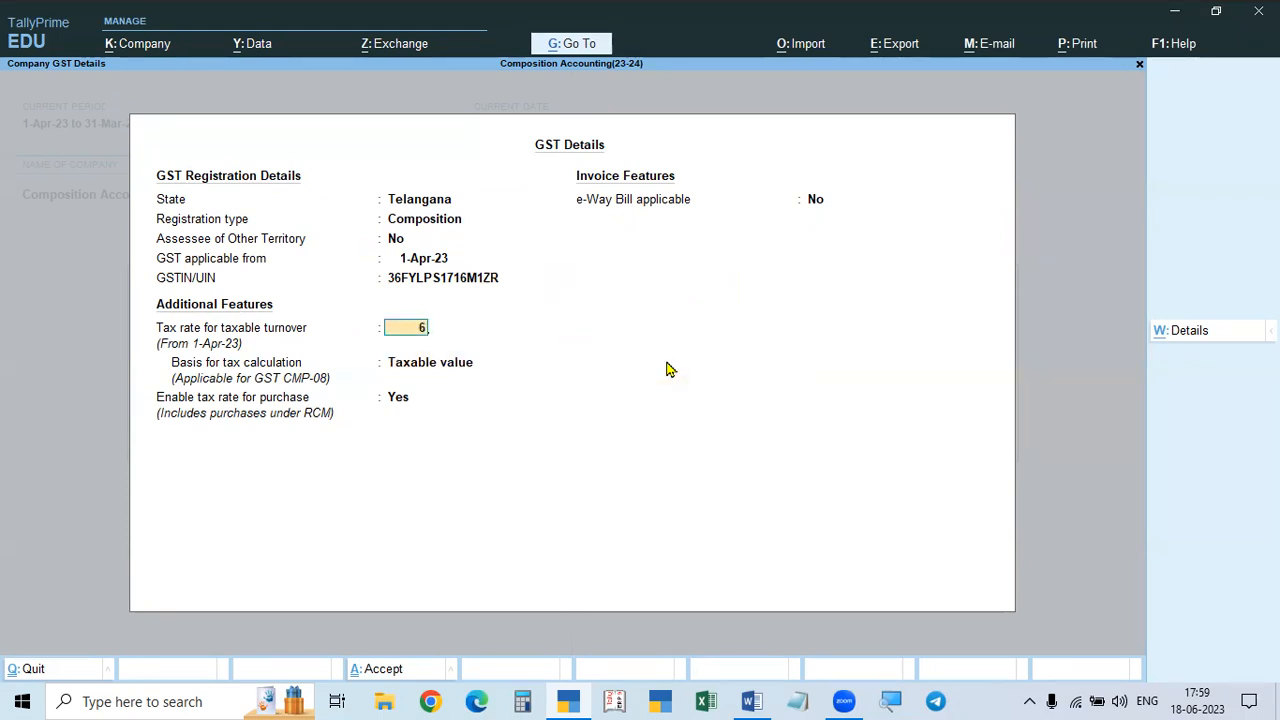
pyautogui.press('Return')
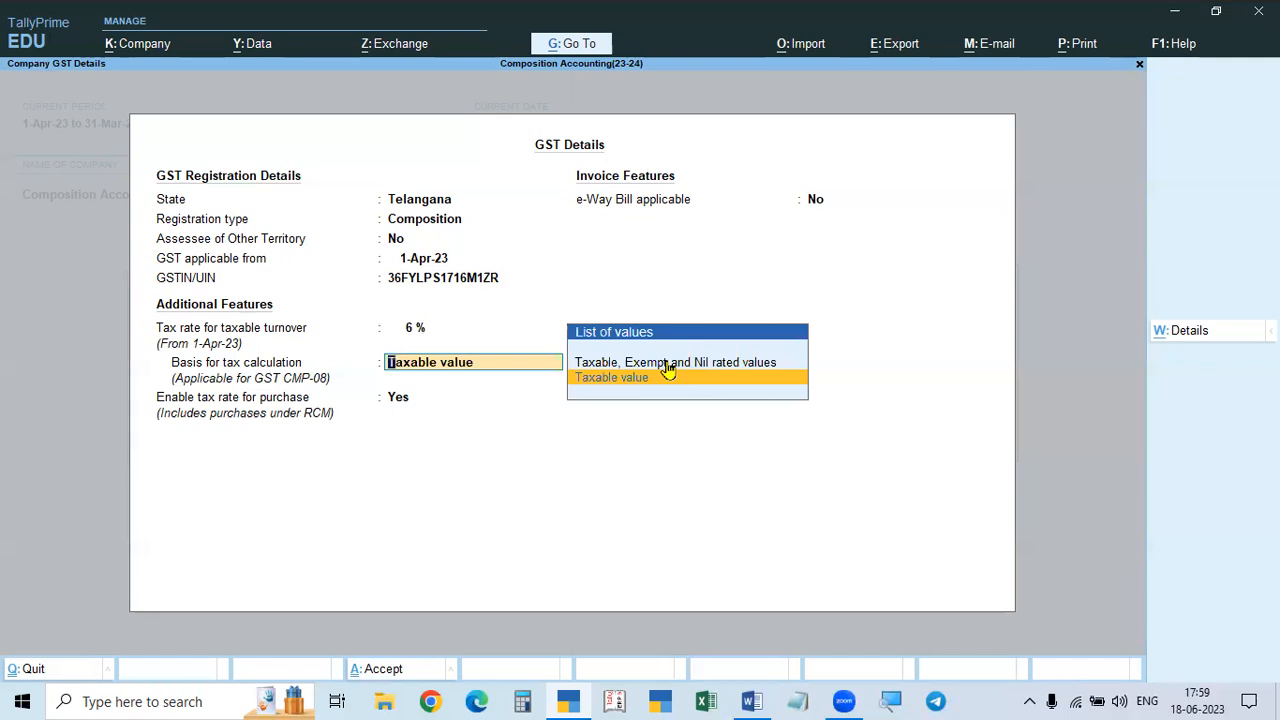
# Step: Set the tax rate for taxable turnover to 1%
pyautogui.click(414, 330)
pyautogui.write('1')
pyautogui.press('Return')
pyautogui.click(414, 330)
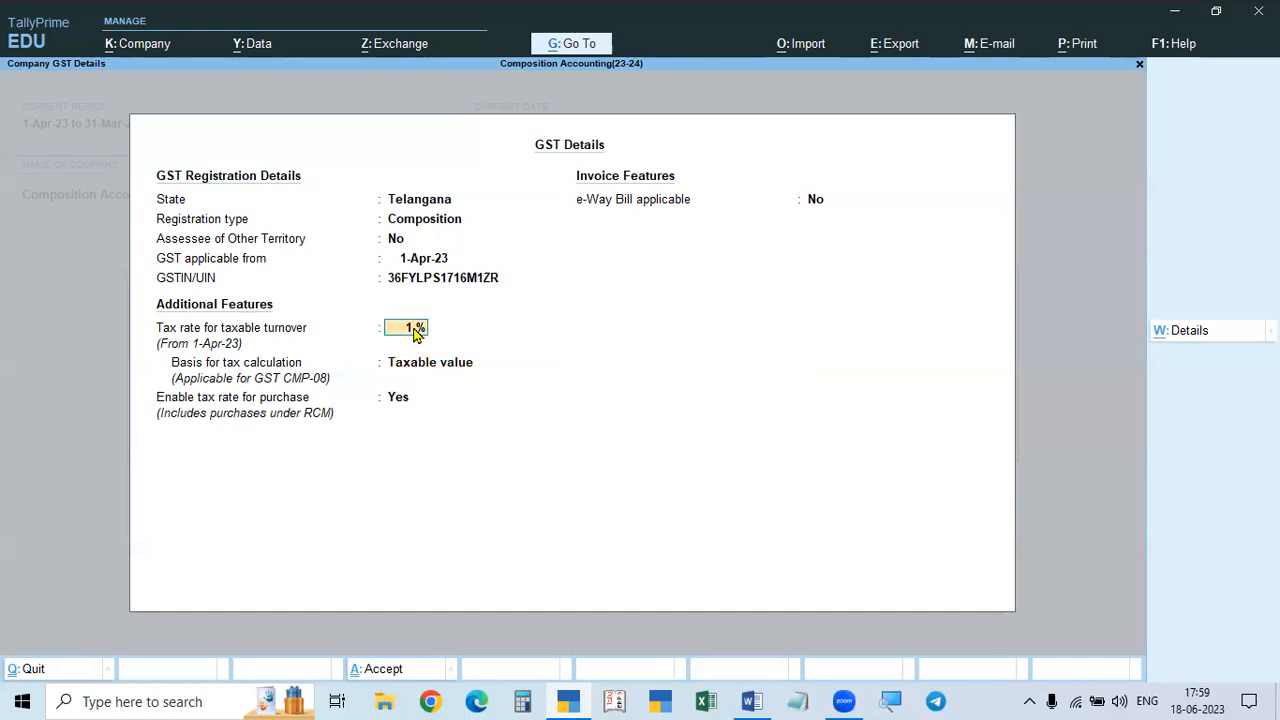
pyautogui.press('Return')
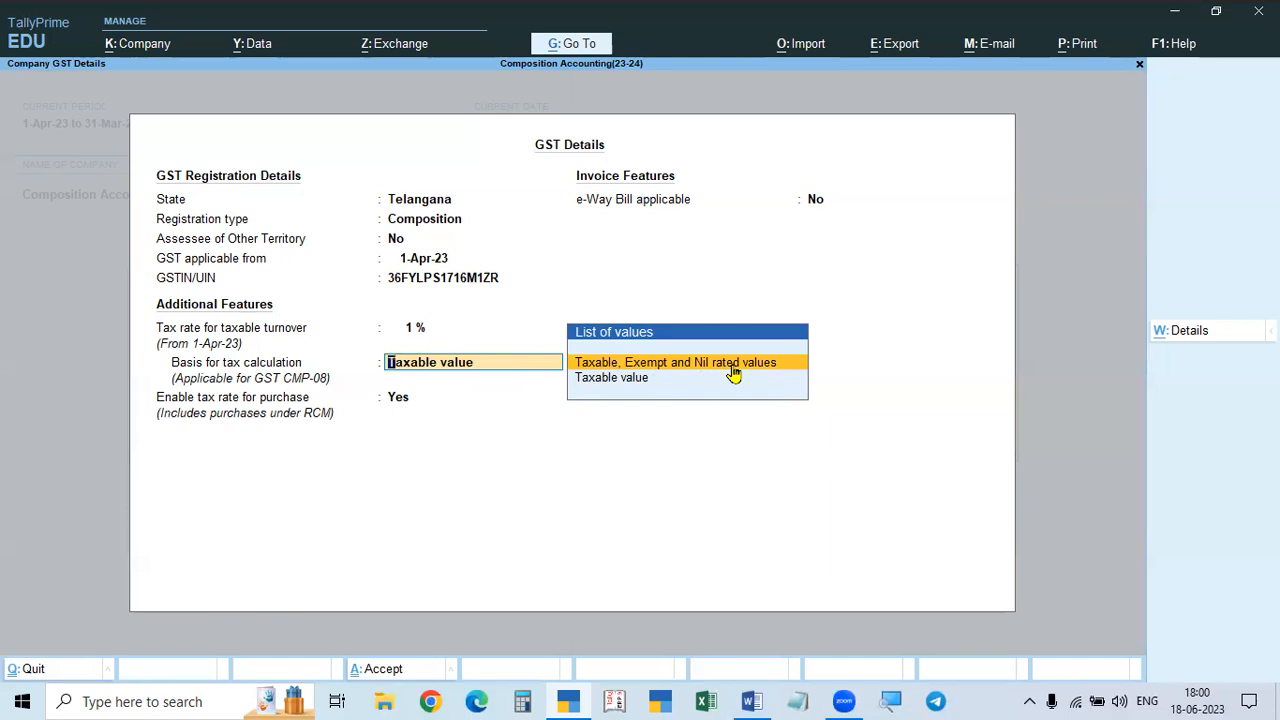
# Step: Choose Taxable value as the basis for tax calculation and keep the tax rate for purchase enabled
pyautogui.click(617, 380)
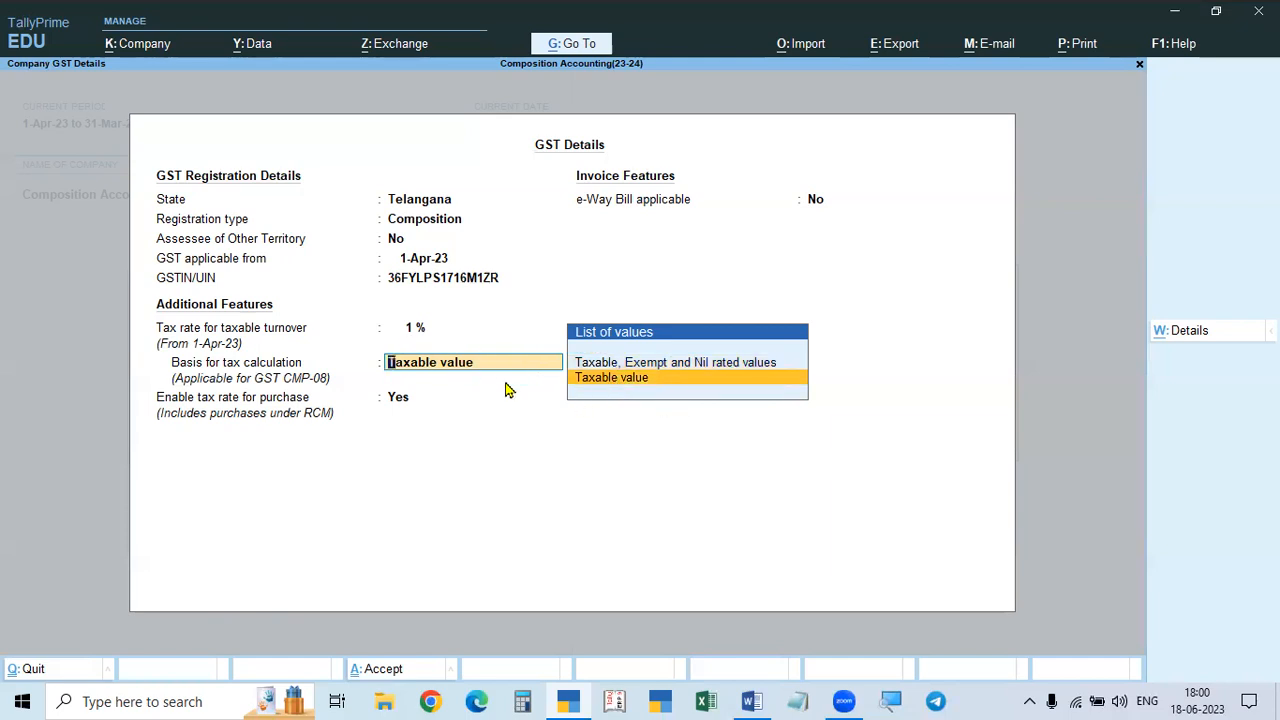
pyautogui.press('Return')
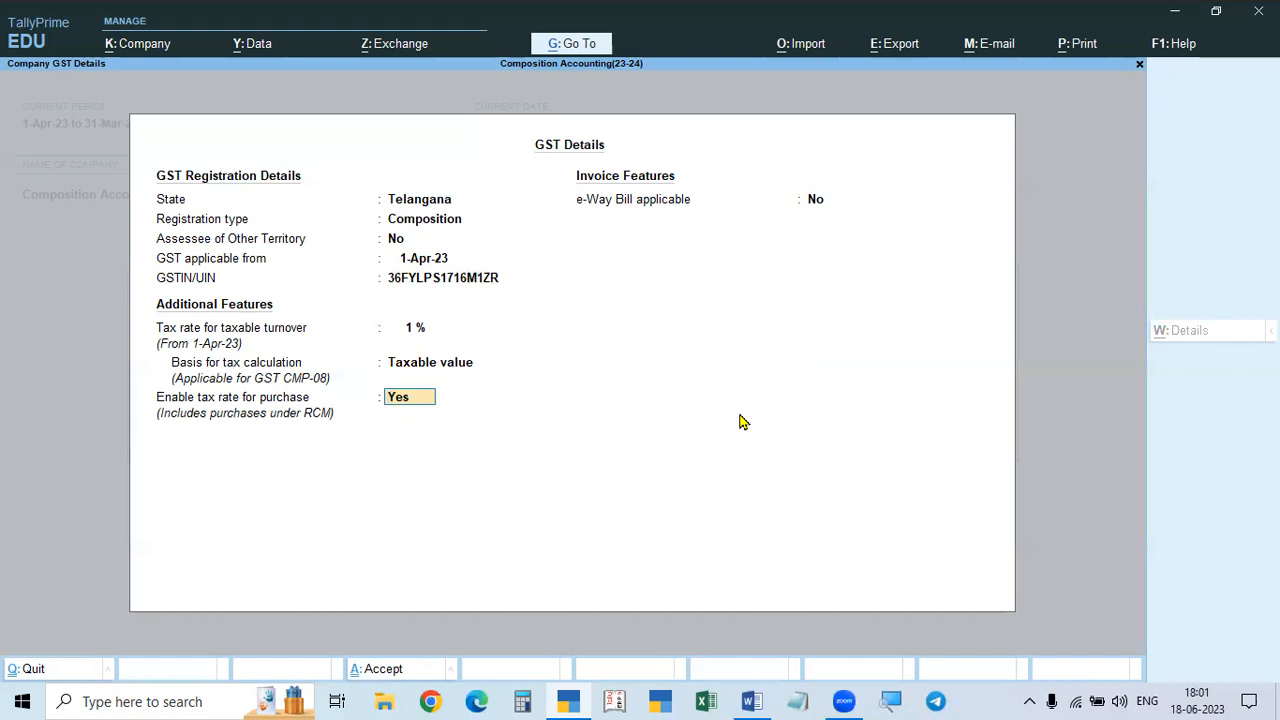
pyautogui.press('Return')
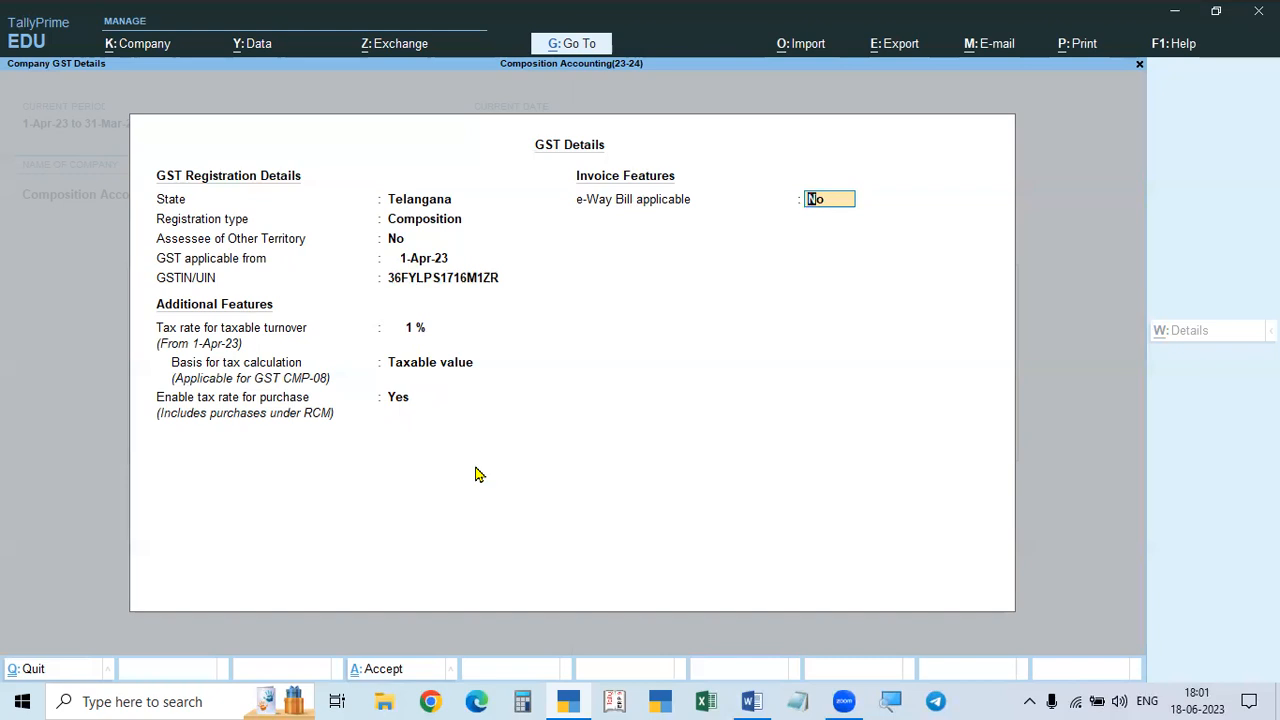
# Step: Switch e-Way Bill applicable to Yes and back to No, and accept the GST details and company features
pyautogui.press('y')
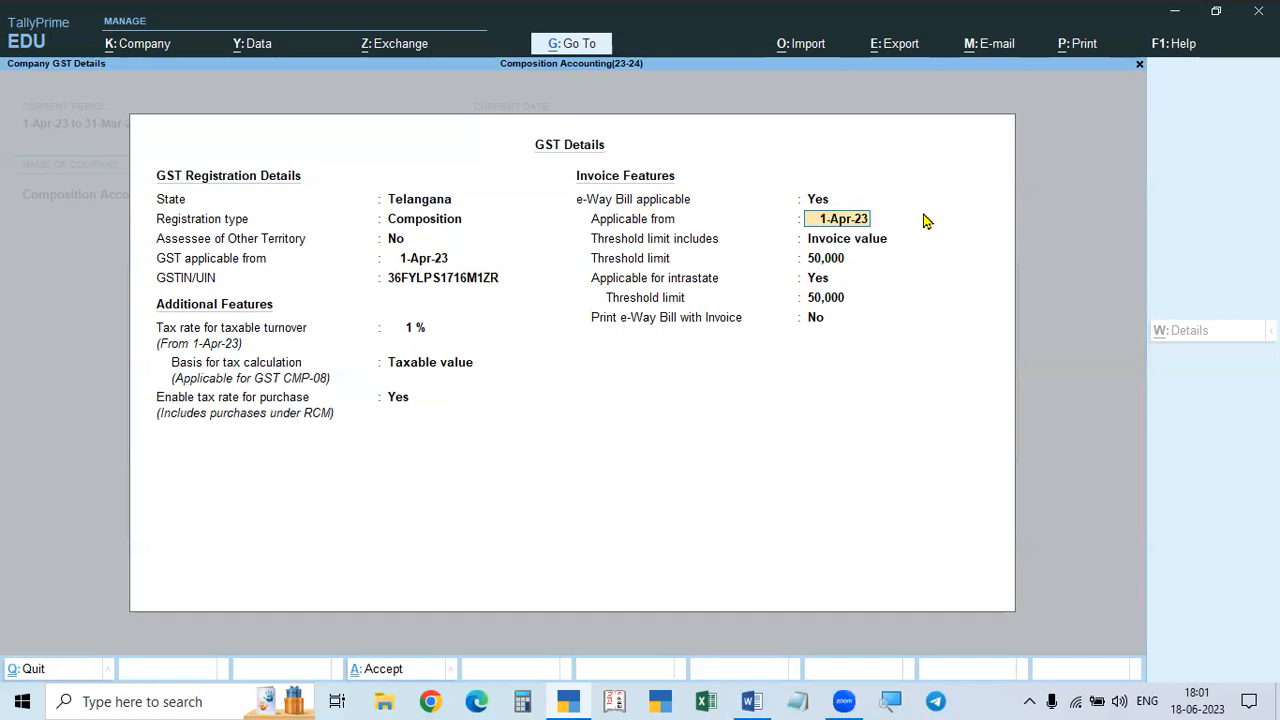
pyautogui.press('Up')
pyautogui.write('n')
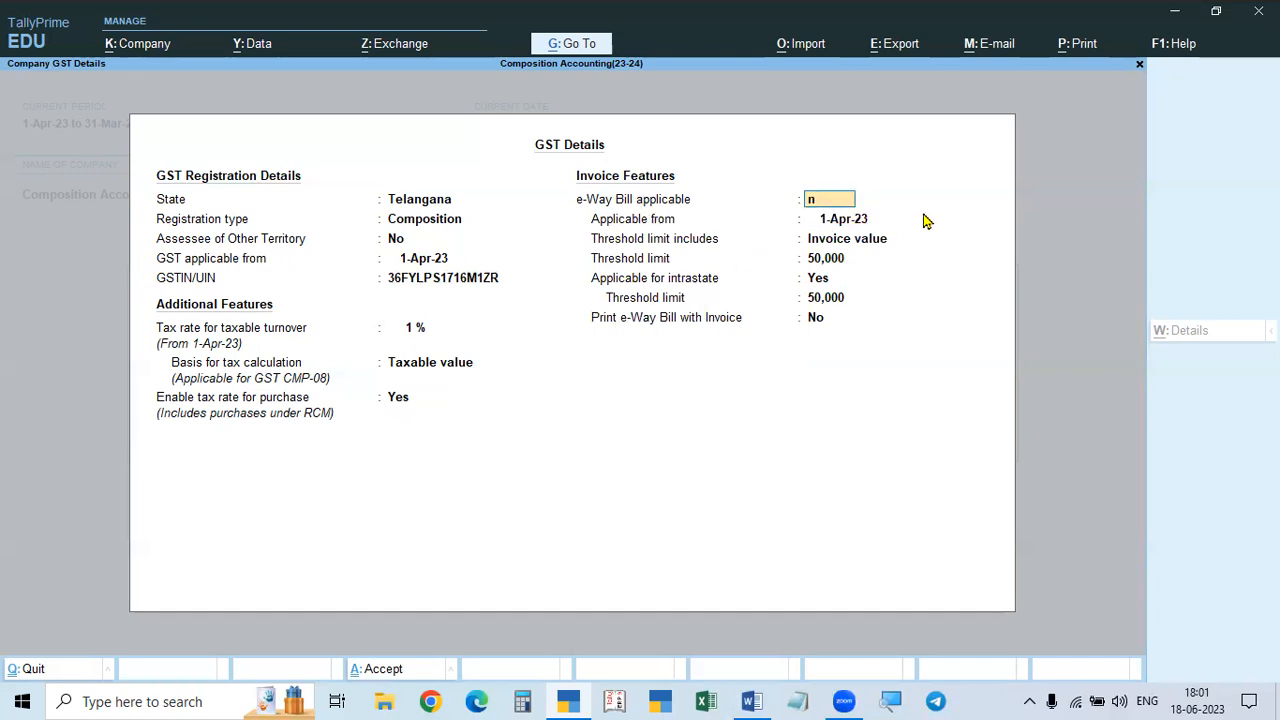
pyautogui.press('Return')
pyautogui.press('Return')
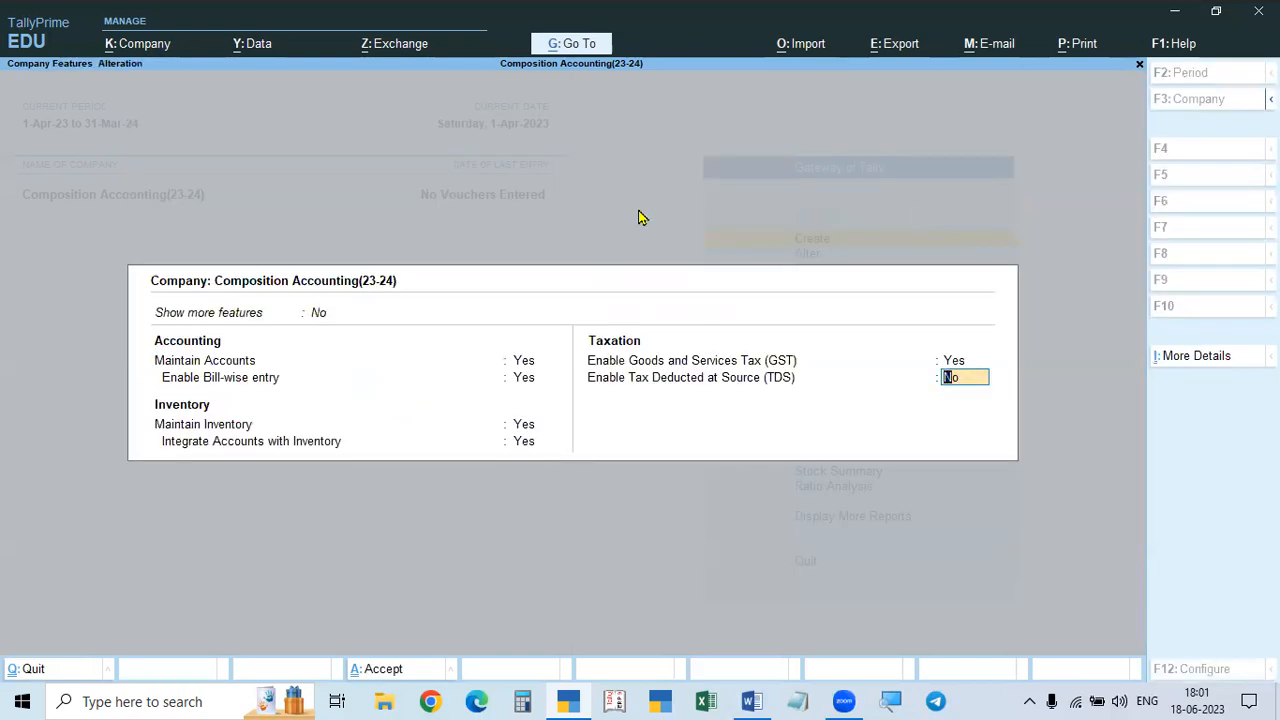
pyautogui.hotkey('ctrl', 'a')
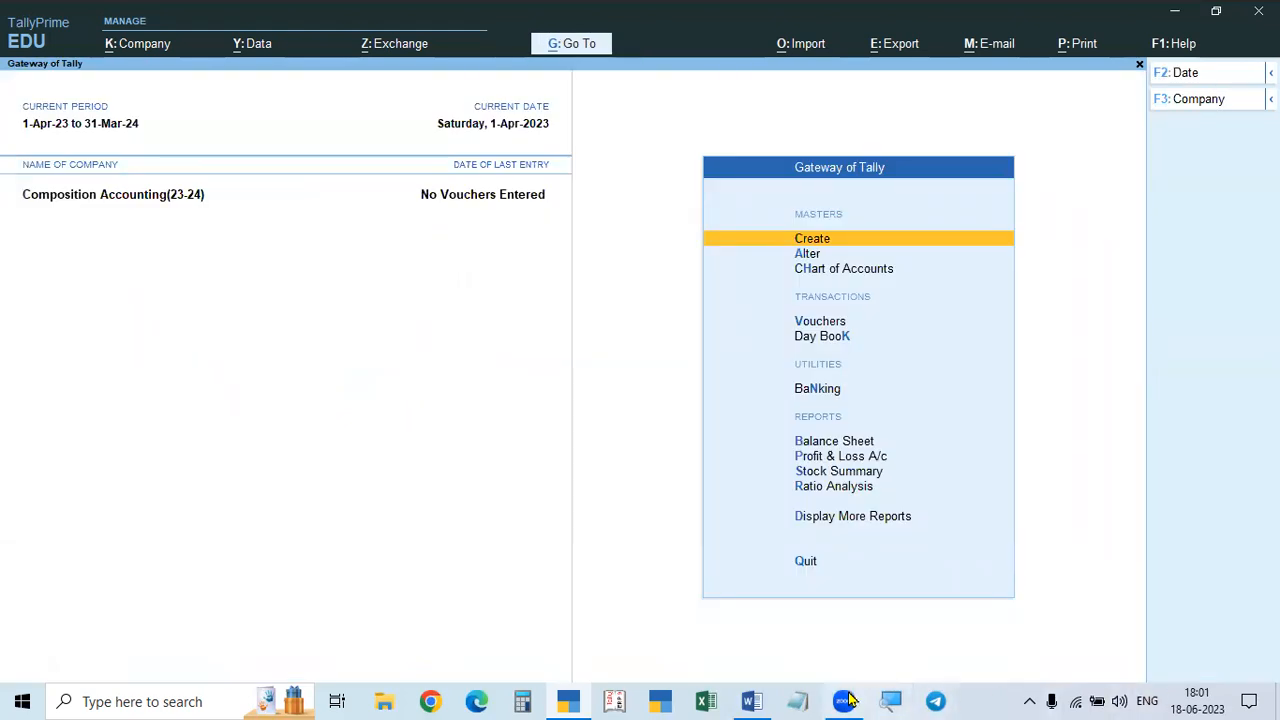
# Step: Switch to Word, select "GST Tax & Party Ledger Creation," in topic 39, and return to TallyPrime
pyautogui.click(755, 700)
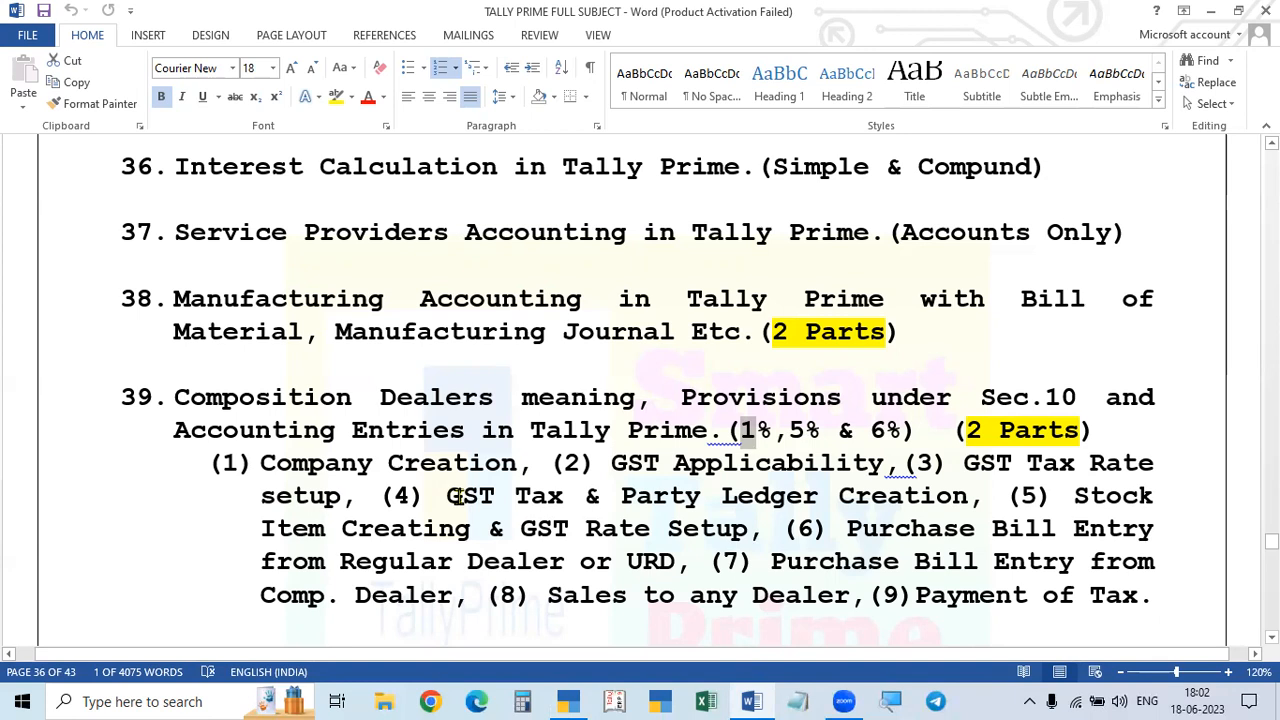
pyautogui.moveTo(446, 497); pyautogui.dragTo(997, 509)
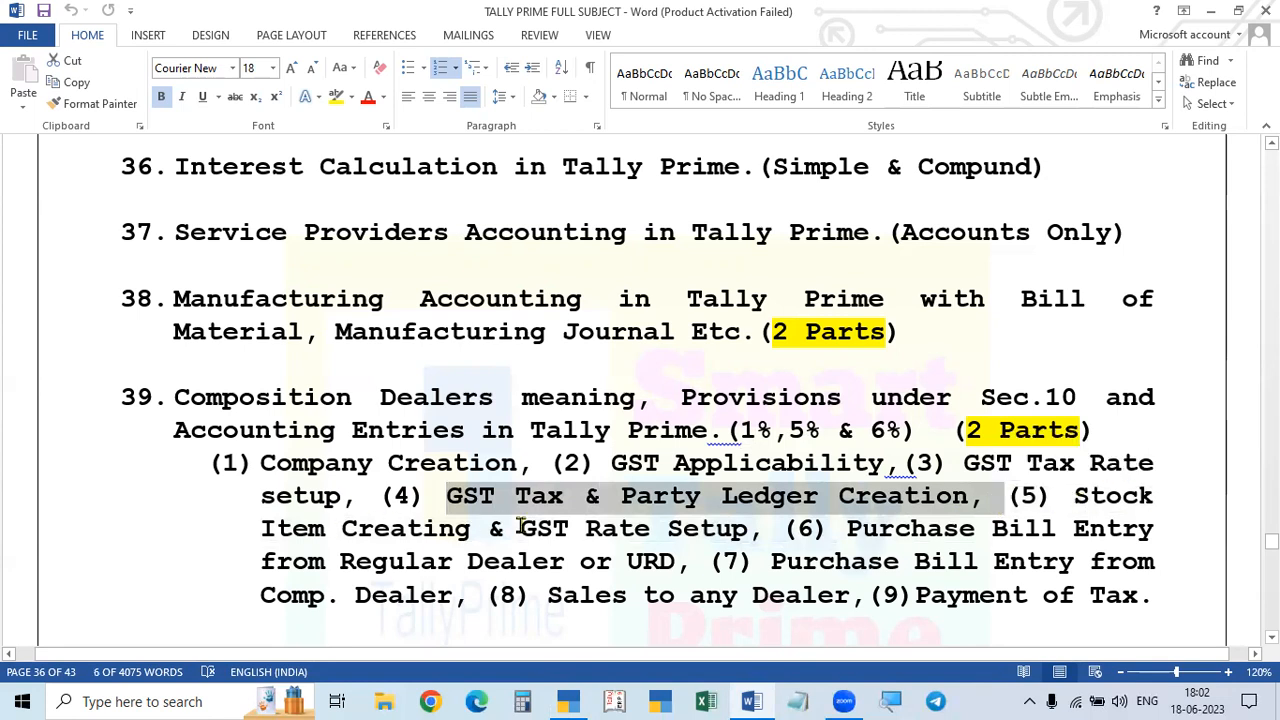
pyautogui.hotkey('alt', 'Tab')
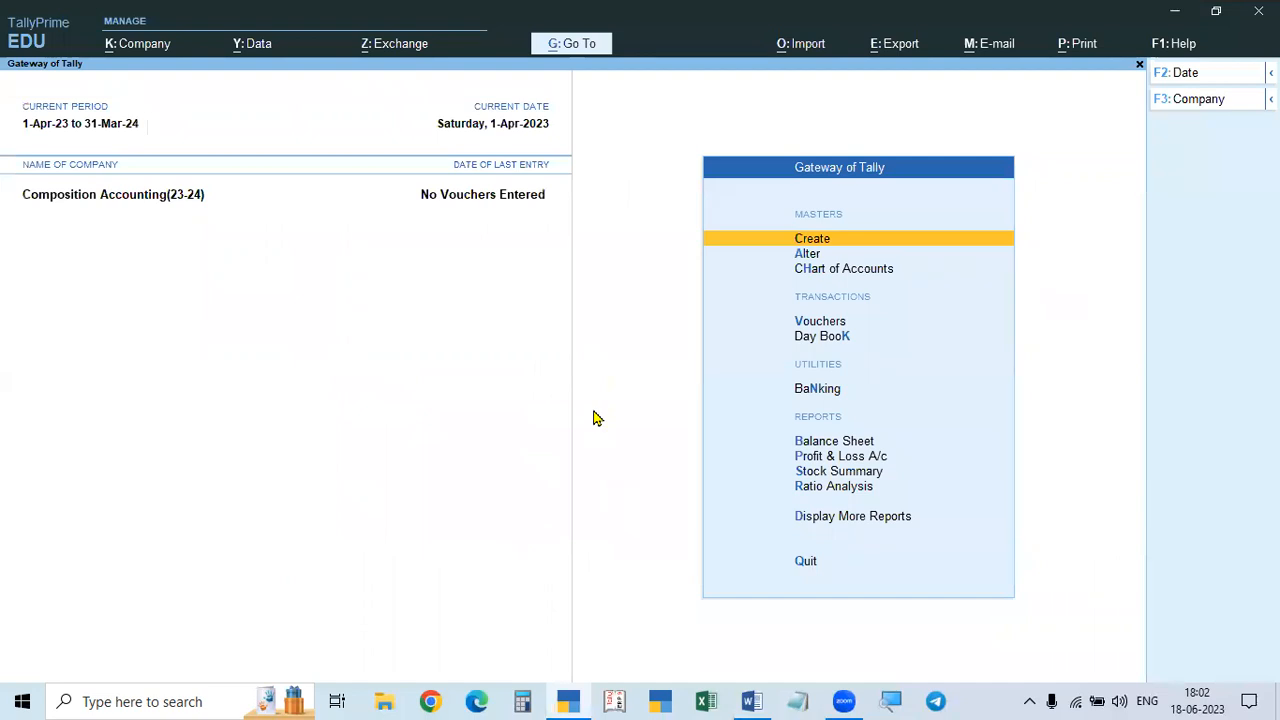
# Step: Open the blank ledger creation form to view its fields and quit it without saving
pyautogui.press('Return')
pyautogui.press('Down')
pyautogui.press('Return')
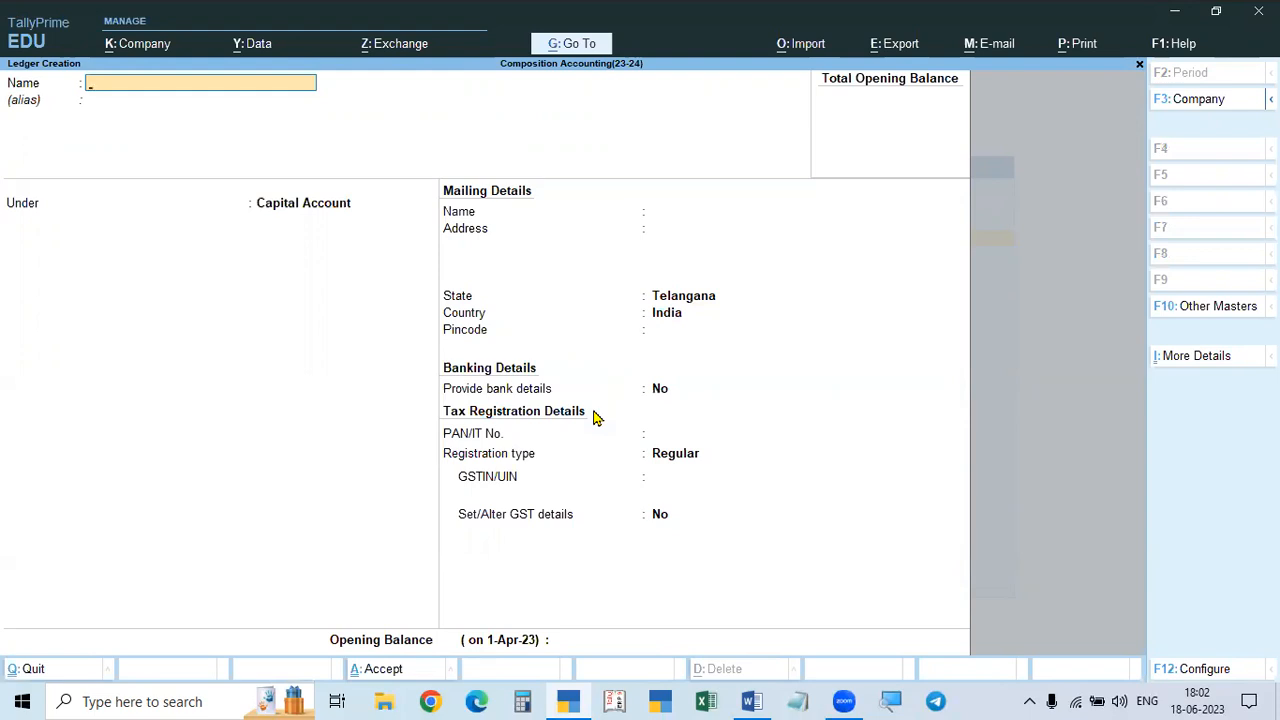
pyautogui.press('Escape')
pyautogui.press('y')
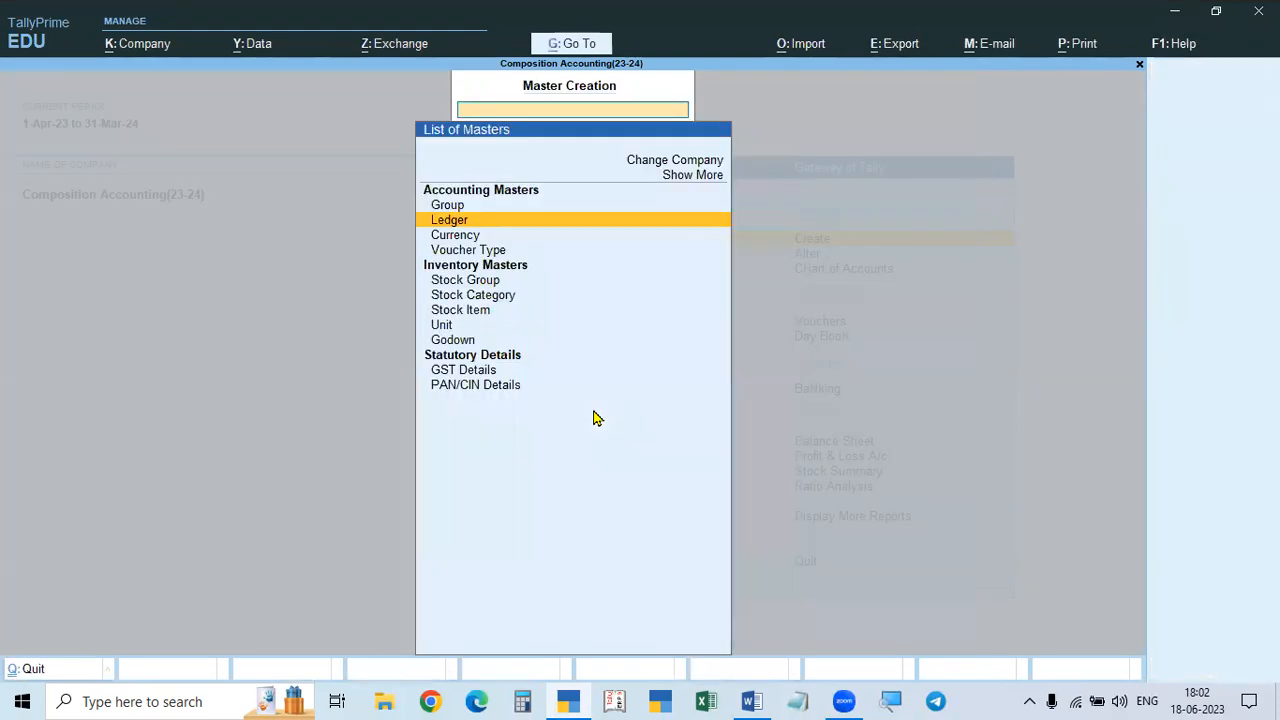
# Step: Open the blank stock item creation form to view its fields, and leave master creation without saving
pyautogui.press('Down')
pyautogui.press('Down')
pyautogui.press('Down')
pyautogui.press('Down')
pyautogui.press('Down')
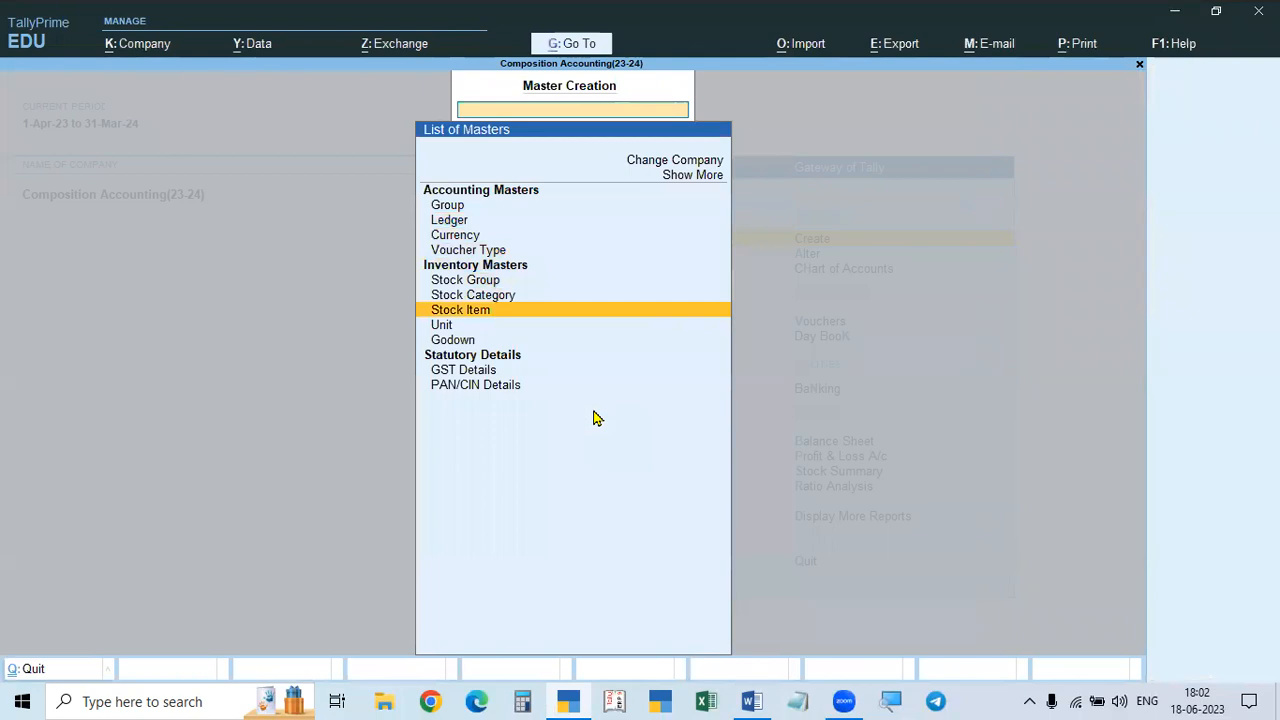
pyautogui.press('Return')
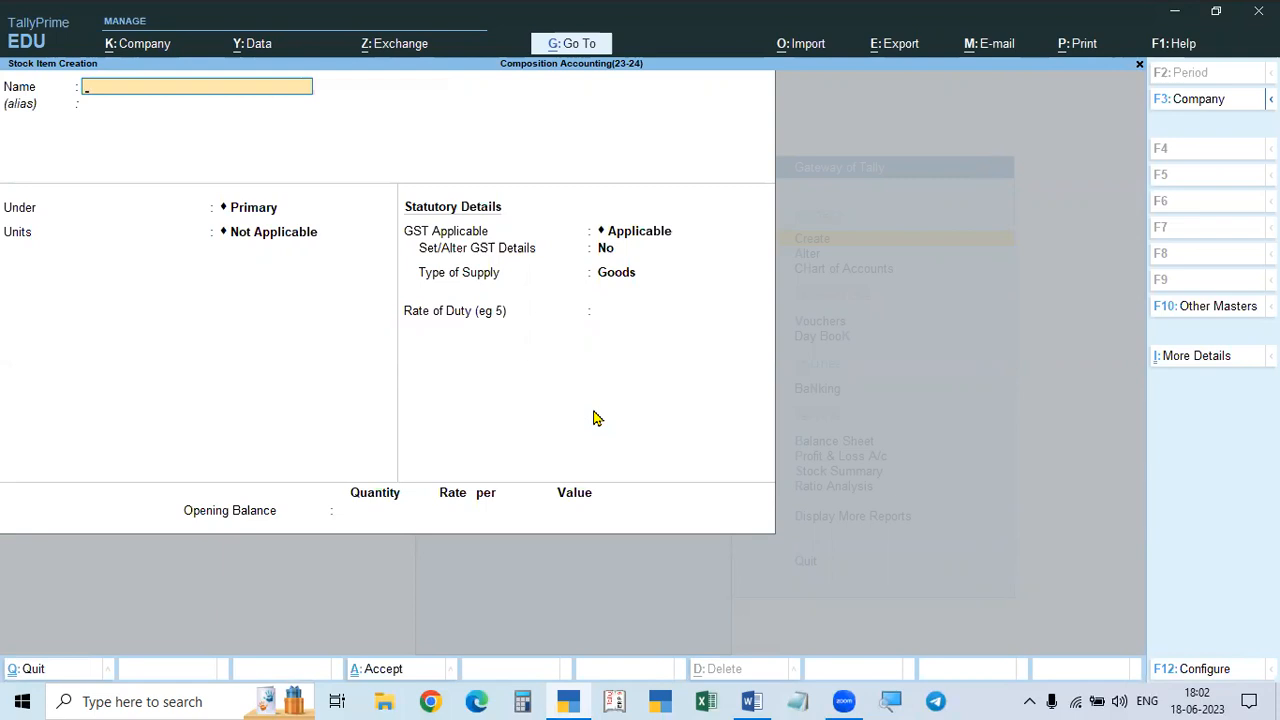
pyautogui.press('Escape')
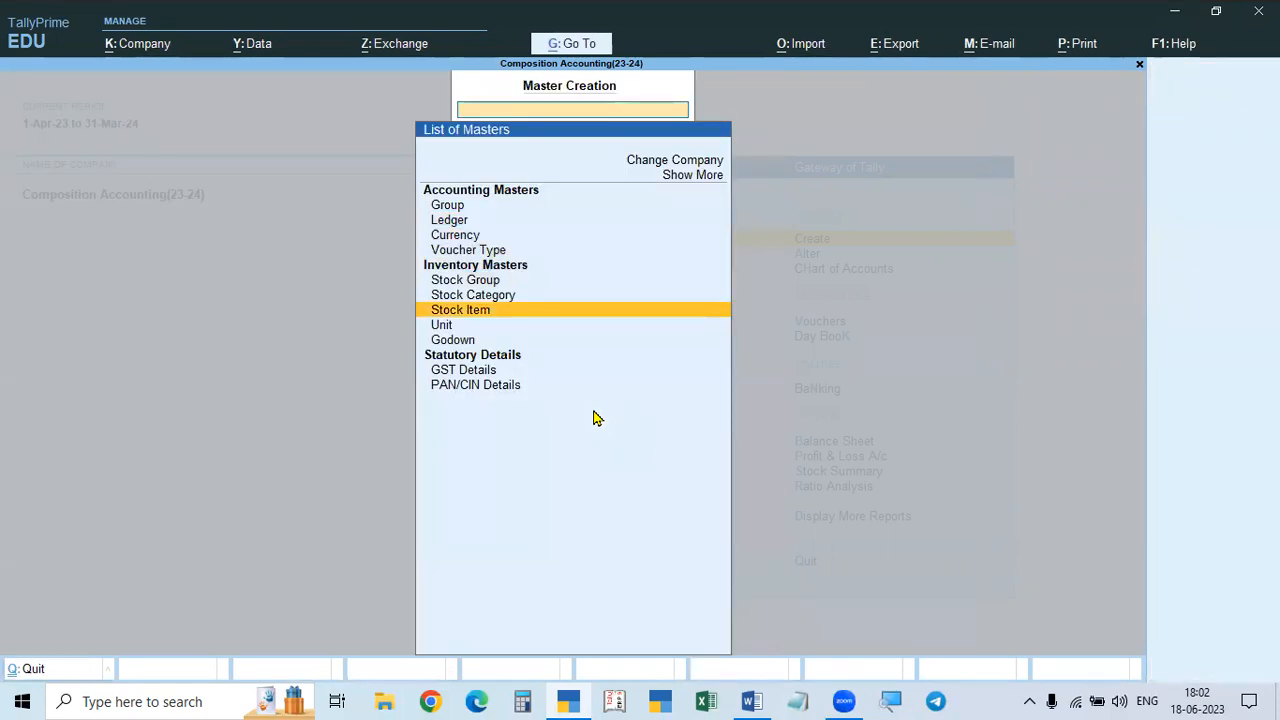
pyautogui.press('Up')
pyautogui.press('Escape')
# Step: Open the company's list of ledgers for alteration
pyautogui.press('Down')
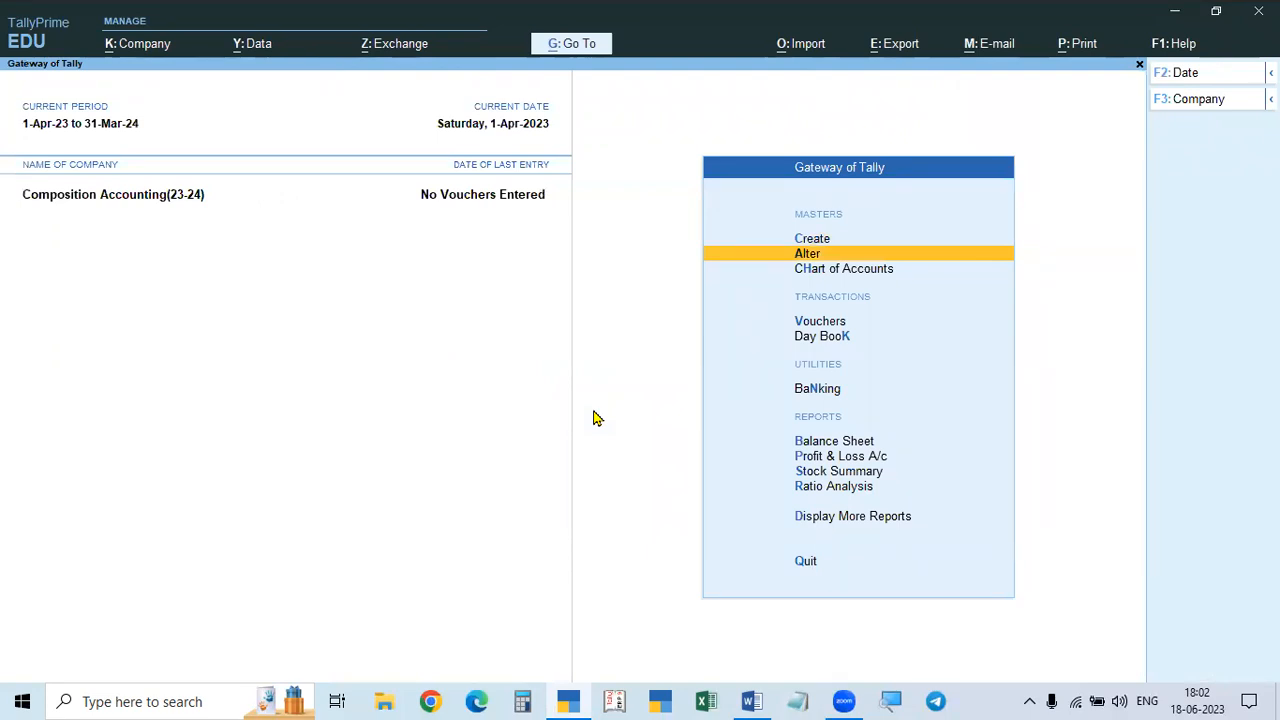
pyautogui.press('Return')
pyautogui.press('Down')
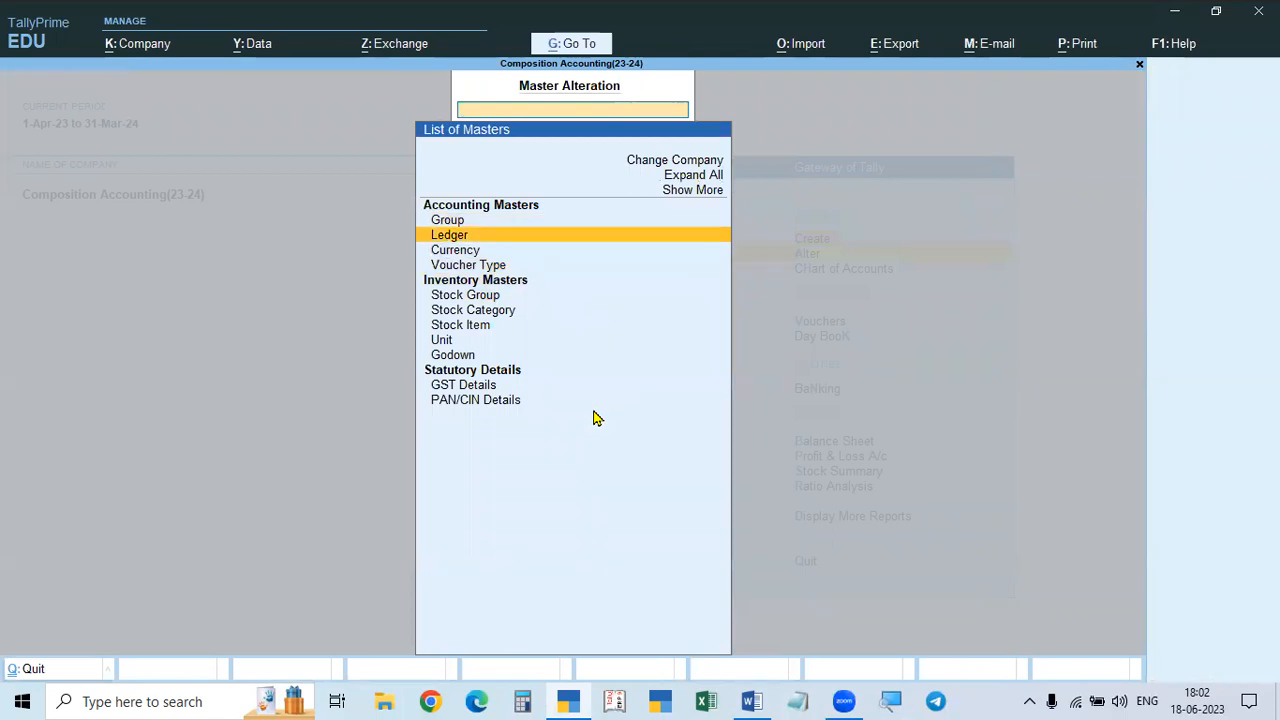
pyautogui.press('Return')
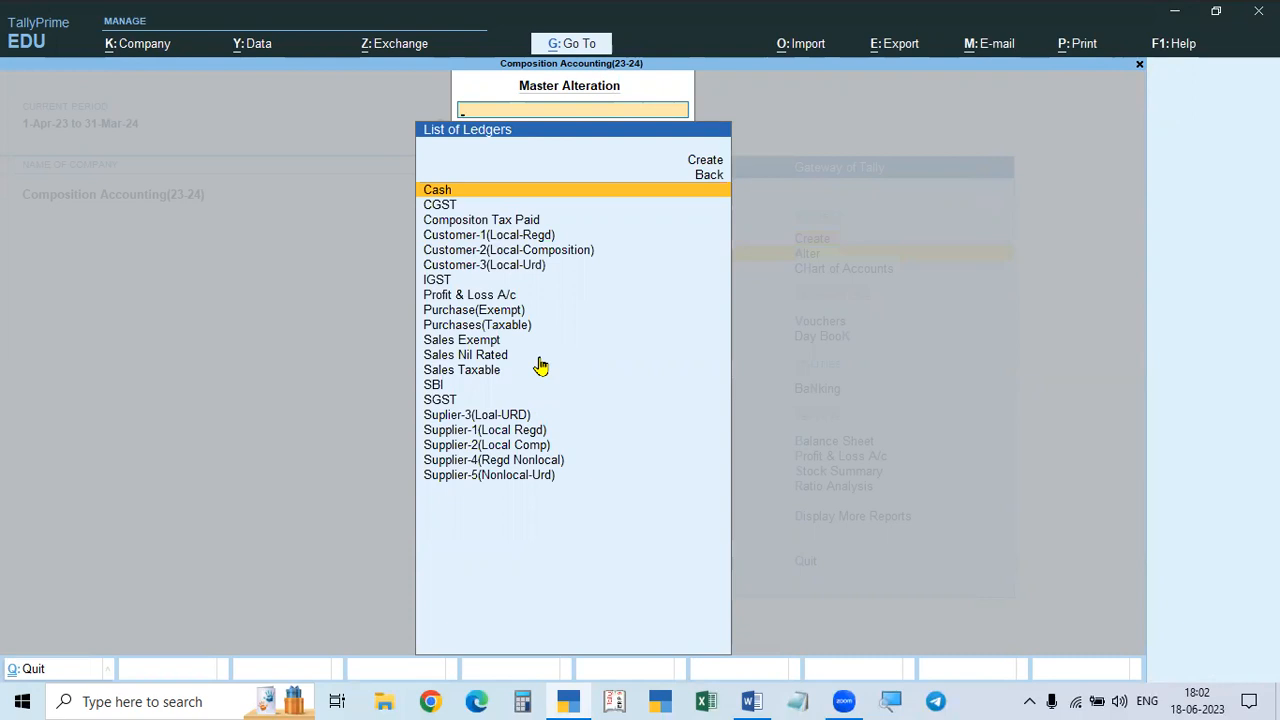
# Step: Go through the existing ledgers from Cash down to Supplier-2(Local Comp), covering the tax, customer, purchase, sales and supplier ledgers
pyautogui.press('Down')
pyautogui.press('Down')
pyautogui.press('Down')
pyautogui.press('Down')
pyautogui.press('Down')
pyautogui.press('Down')
pyautogui.press('Down')
pyautogui.press('Down')
pyautogui.press('Down')
pyautogui.press('Down')
pyautogui.press('Down')
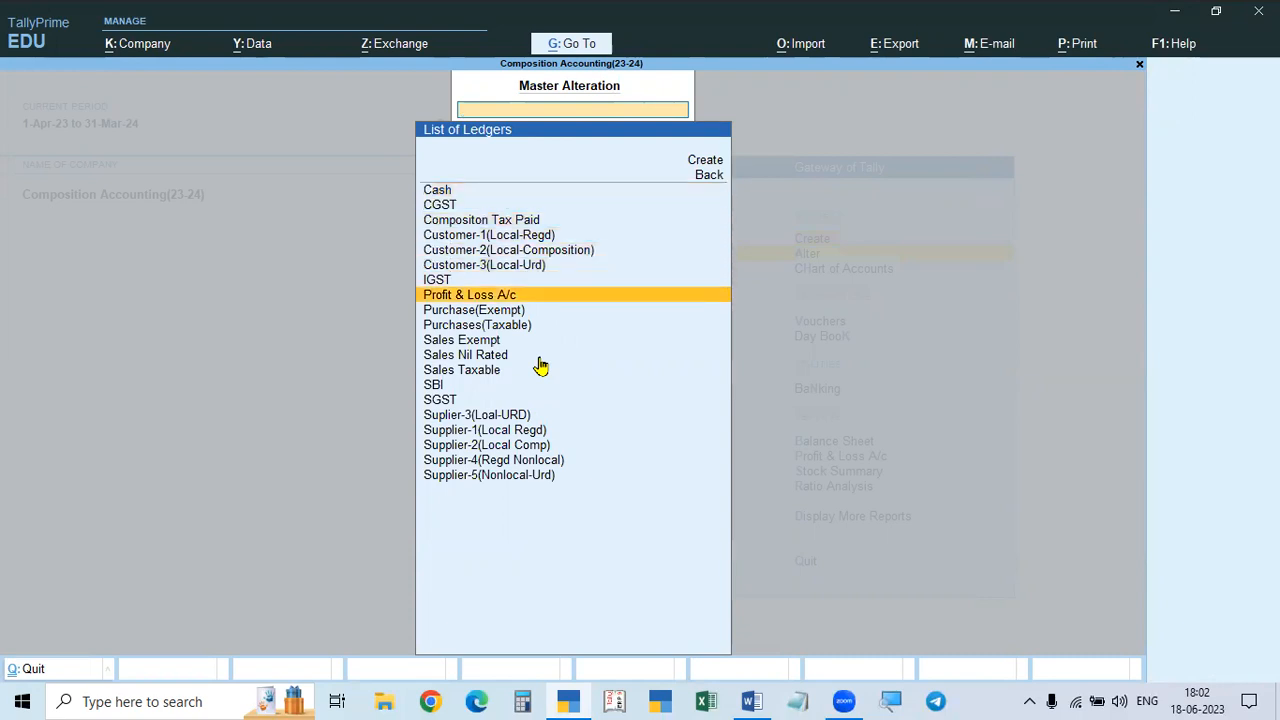
pyautogui.press('Down')
pyautogui.press('Down')
pyautogui.press('Down')
pyautogui.press('Down')
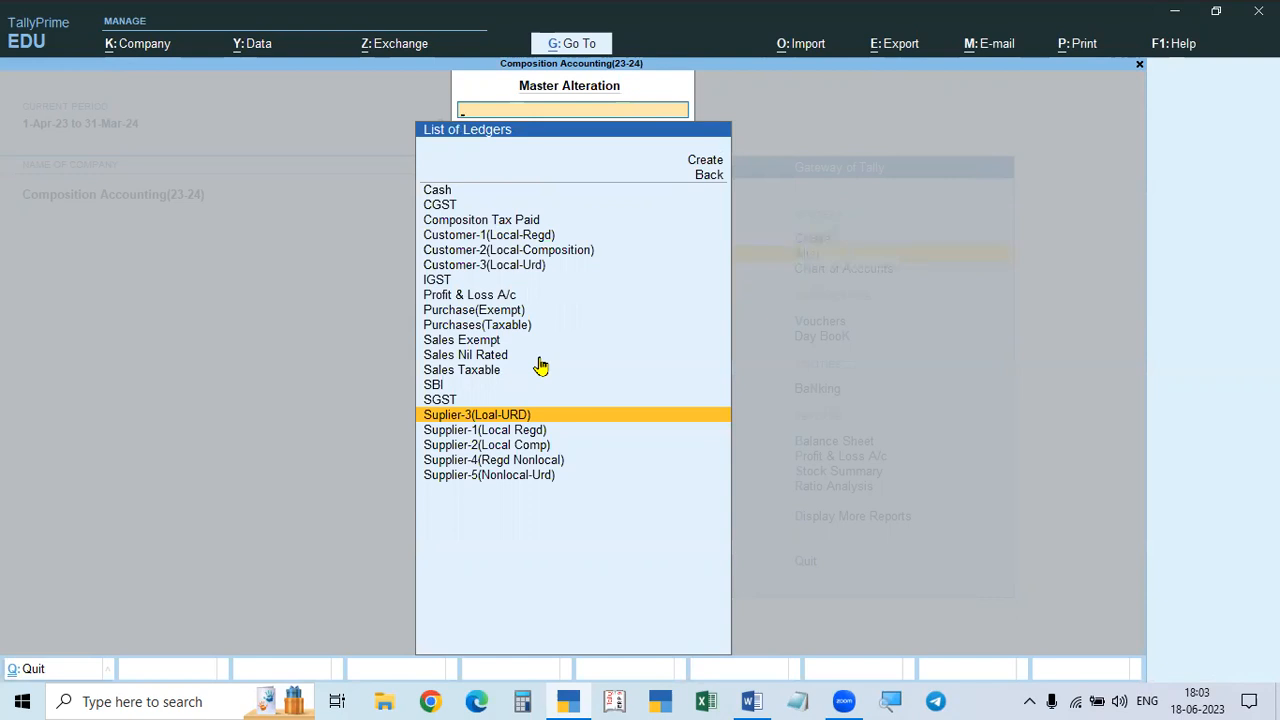
pyautogui.press('Down')
pyautogui.press('Down')
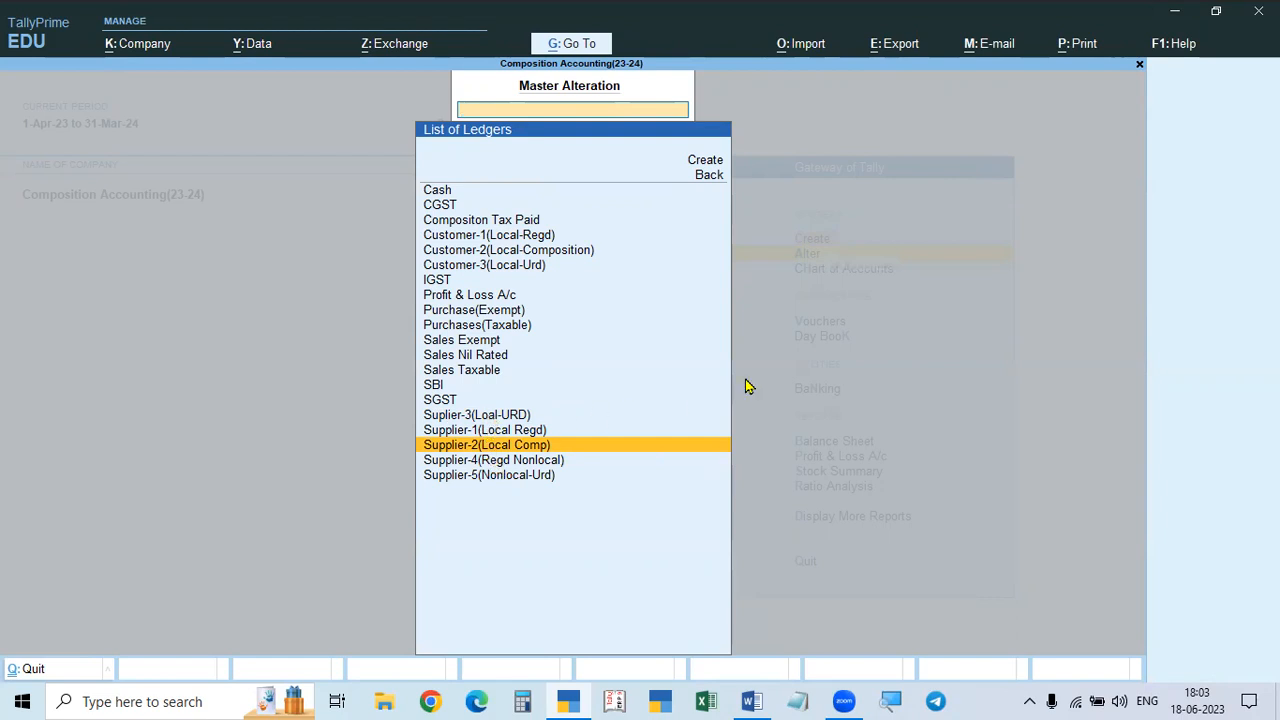
# Step: Go through the local and non-local supplier ledgers in the list, comparing the registered, composition and unregistered suppliers
pyautogui.press('Up')
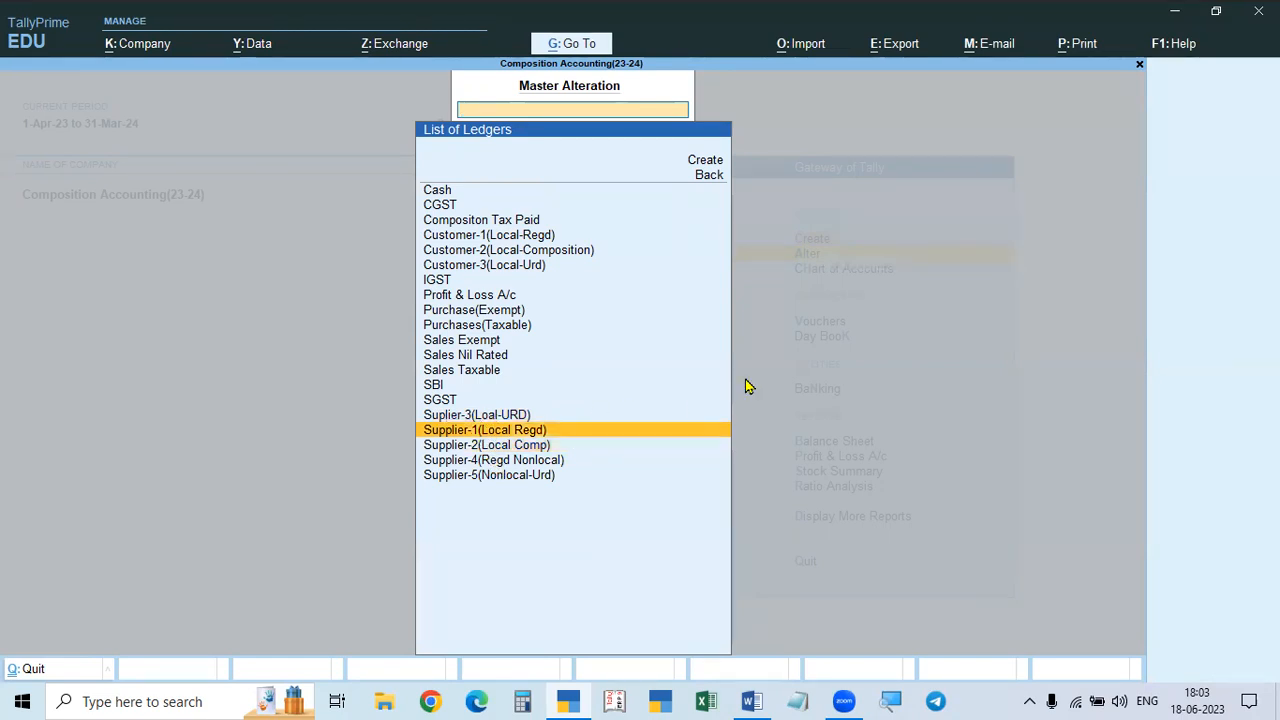
pyautogui.press('Down')
pyautogui.press('Down')
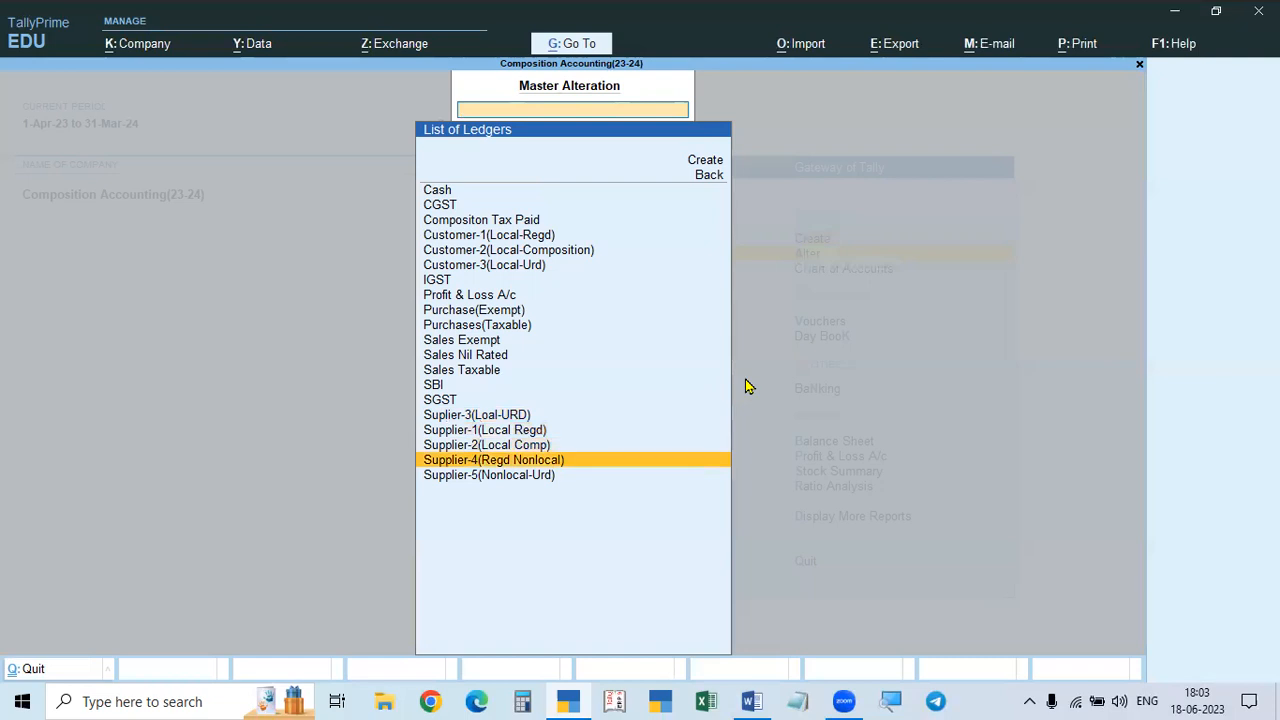
pyautogui.press('Up')
pyautogui.press('Up')
pyautogui.press('Up')
pyautogui.press('Up')
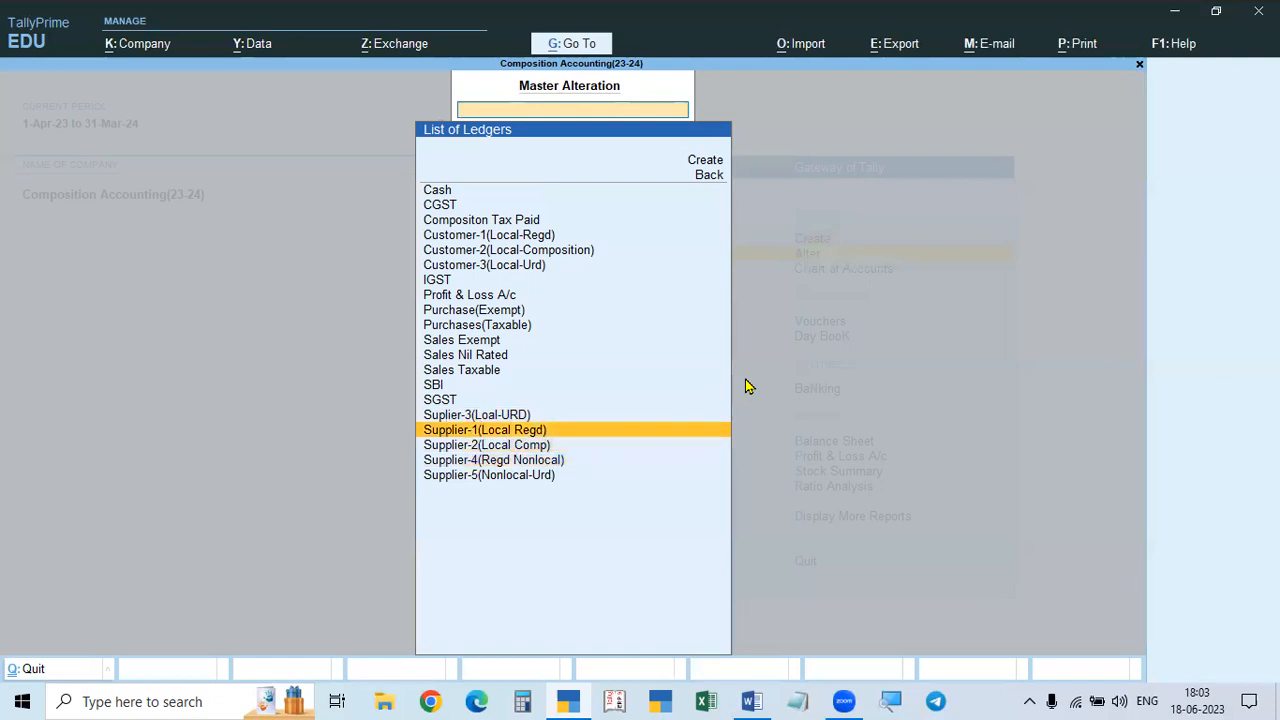
pyautogui.press('Down')
pyautogui.press('Down')
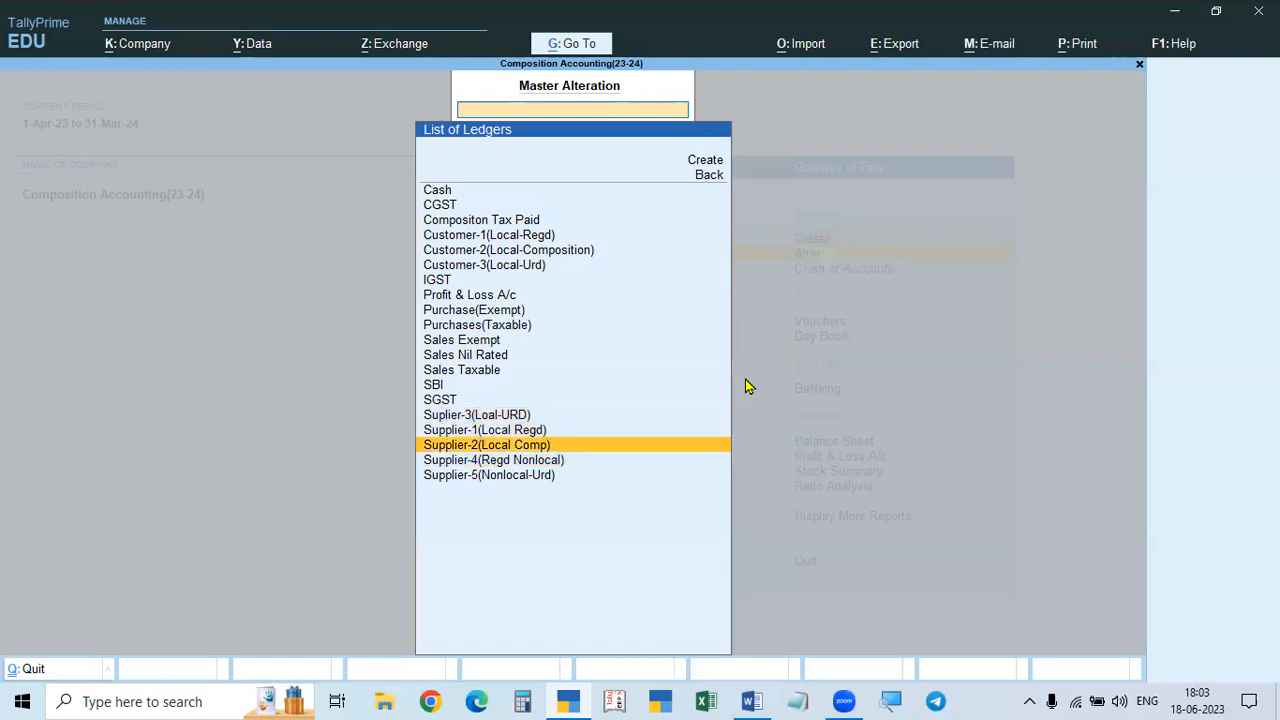
pyautogui.press('Down')
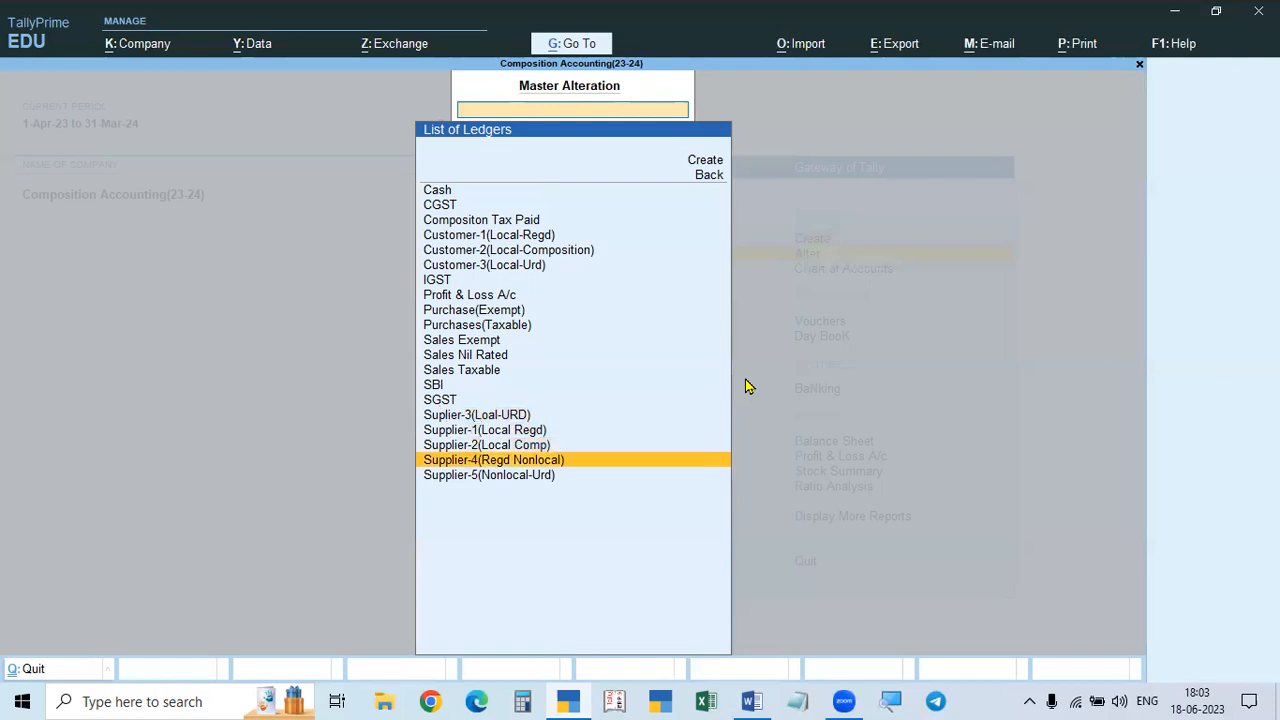
pyautogui.press('Down')
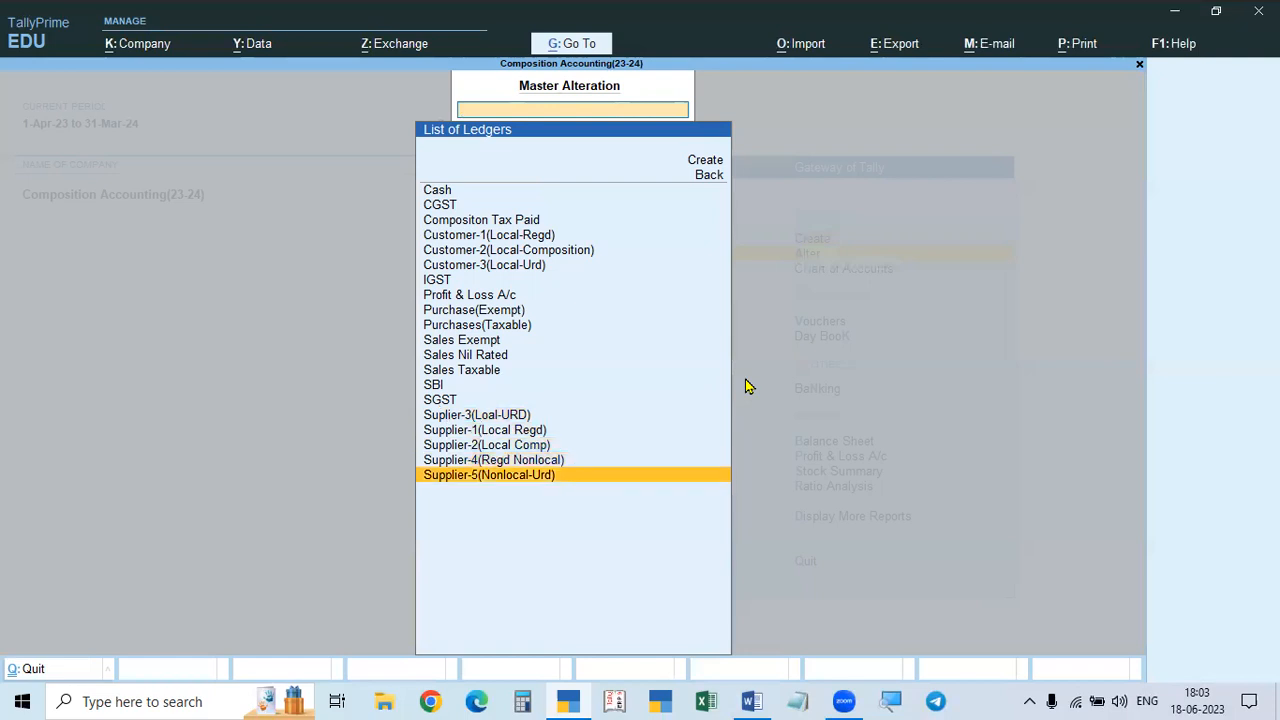
pyautogui.press('Up')
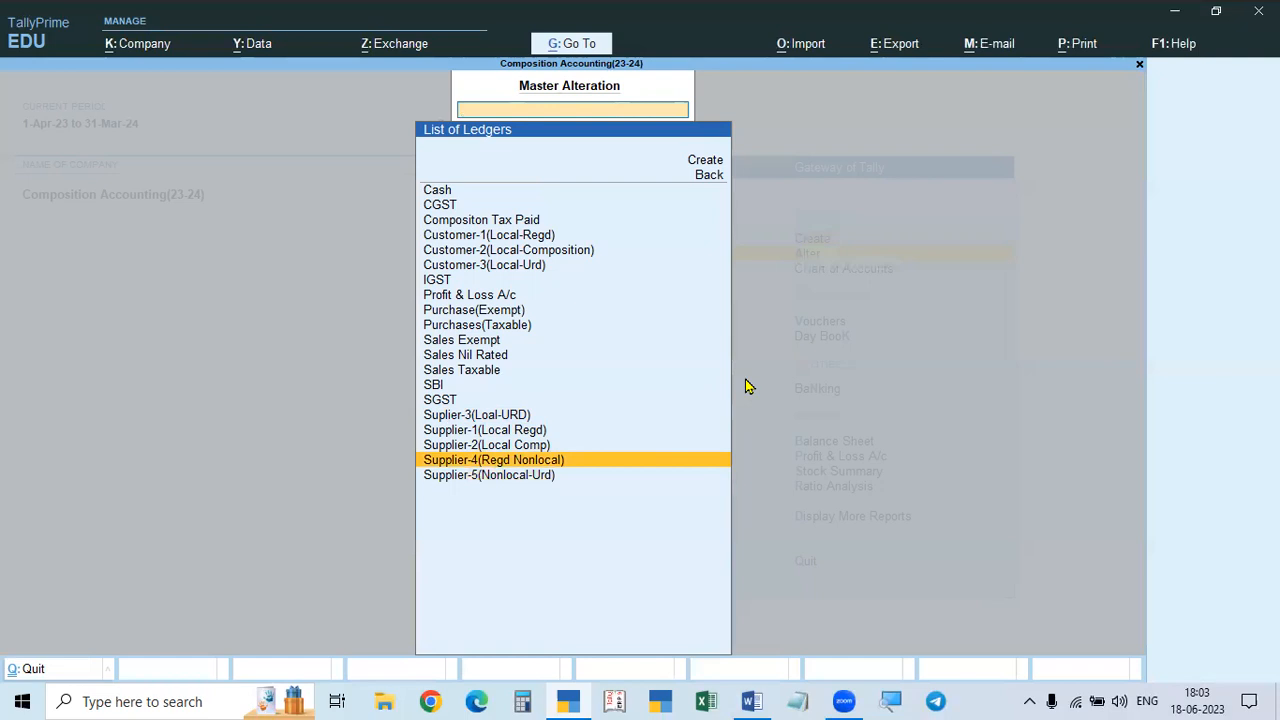
pyautogui.press('Up')
pyautogui.press('Up')
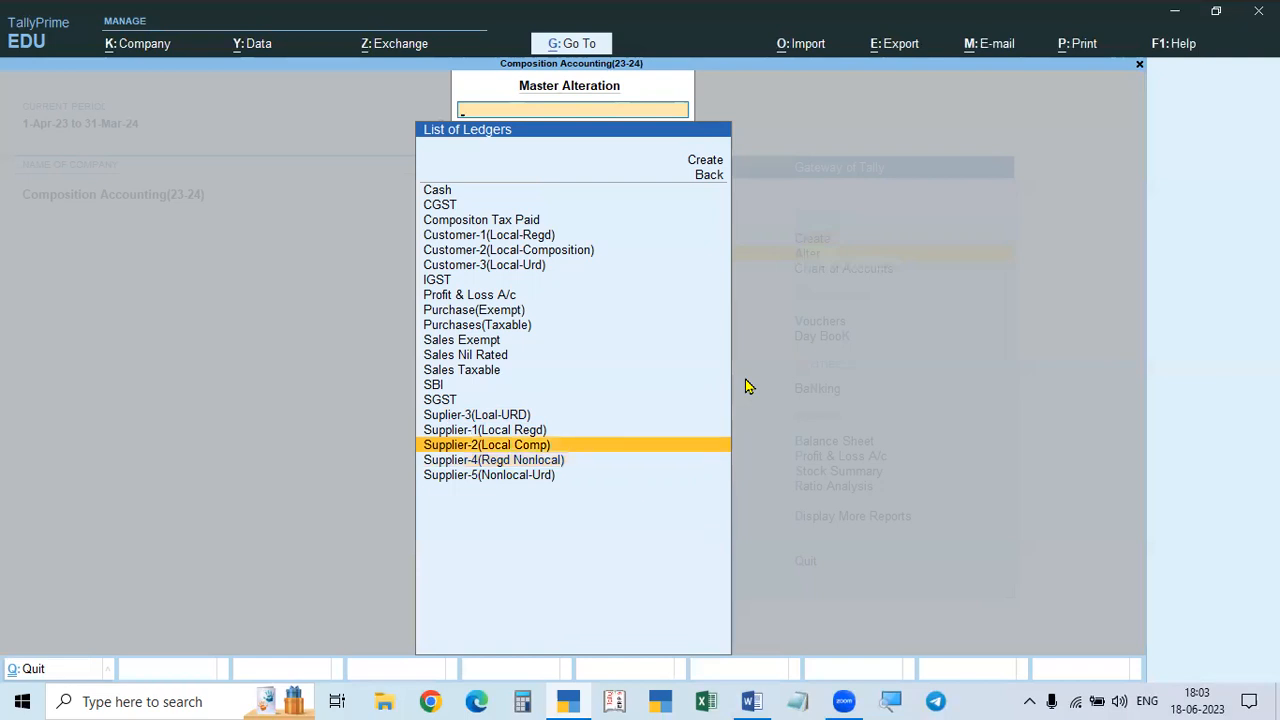
pyautogui.press('Down')
pyautogui.press('Down')
pyautogui.press('Down')
pyautogui.press('Up')
pyautogui.press('Up')
pyautogui.press('Up')
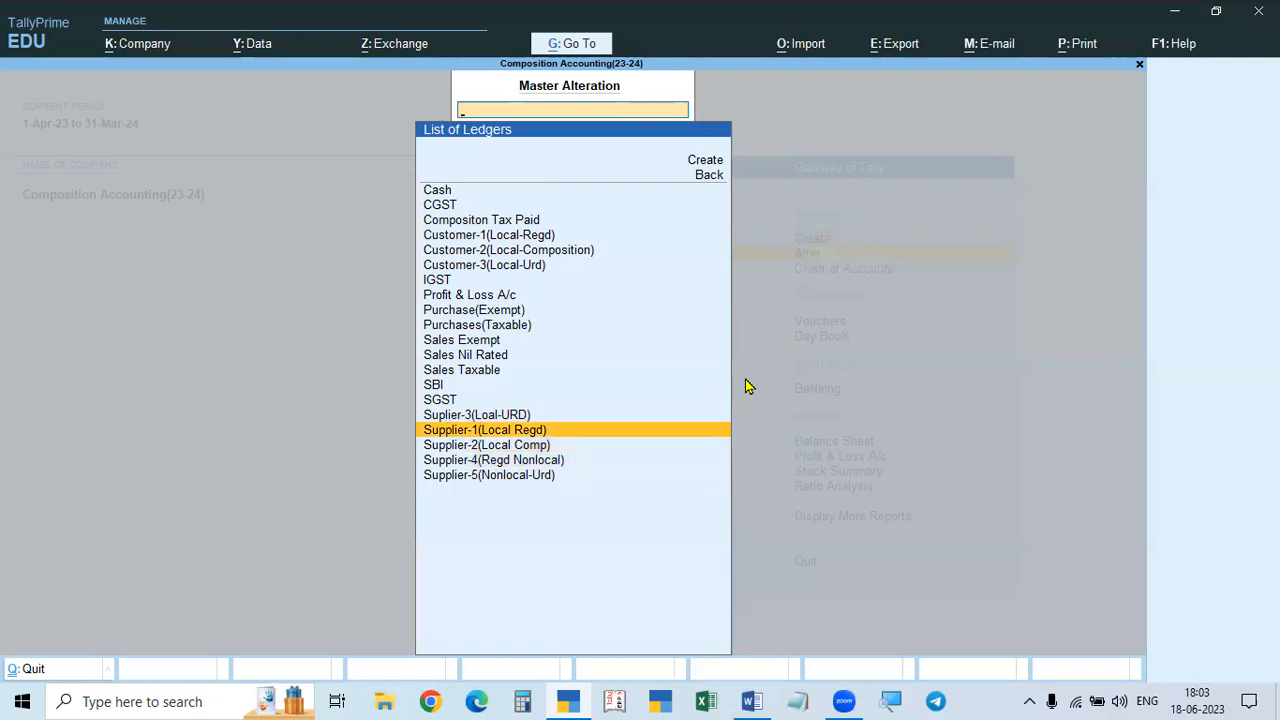
# Step: Go through the three local customer ledgers in the list, comparing the registered, composition and unregistered customers
pyautogui.press('Up')
pyautogui.press('Up')
pyautogui.press('Up')
pyautogui.press('Up')
pyautogui.press('Up')
pyautogui.press('Up')
pyautogui.press('Up')
pyautogui.press('Up')
pyautogui.press('Up')
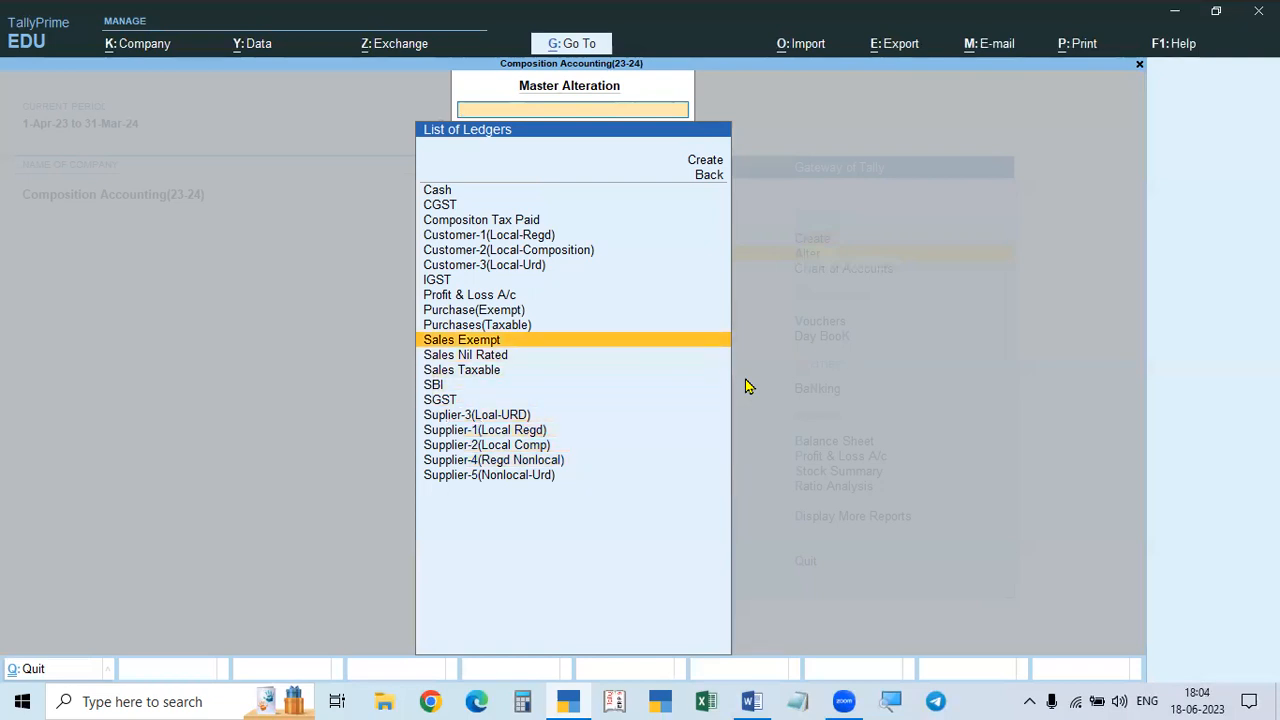
pyautogui.press('Up')
pyautogui.press('Up')
pyautogui.press('Up')
pyautogui.press('Up')
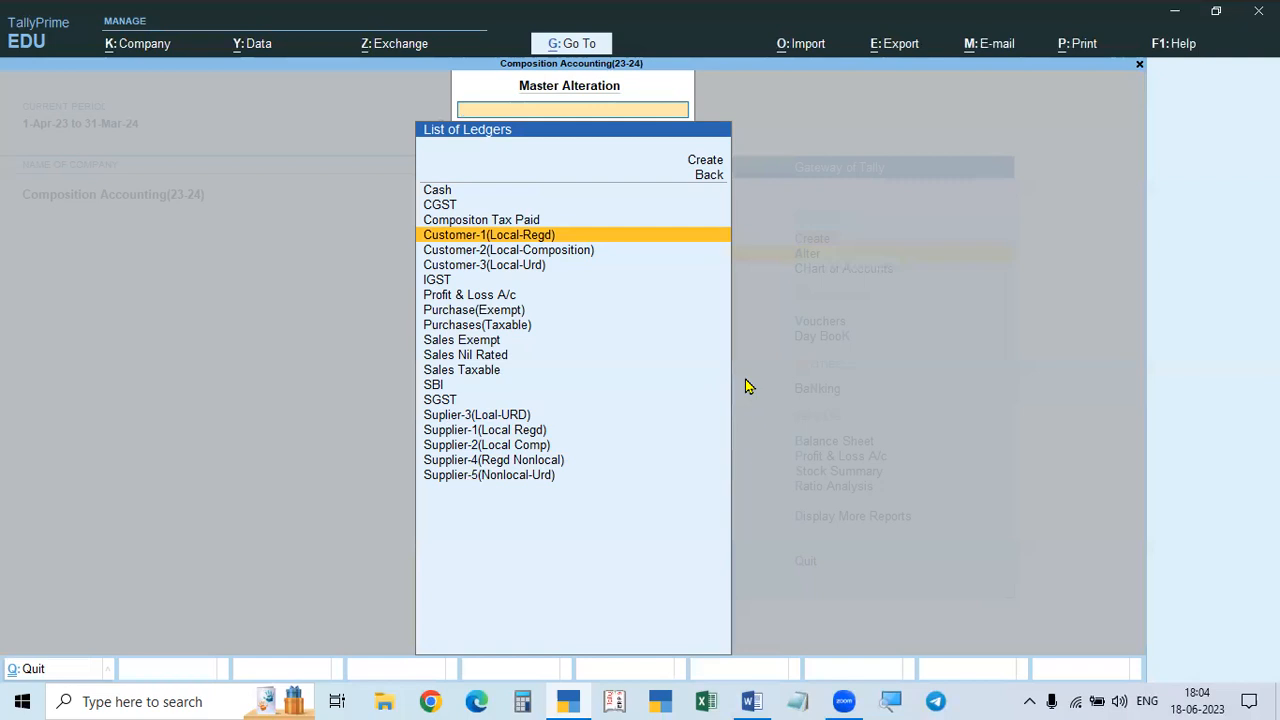
pyautogui.press('Up')
pyautogui.press('Down')
pyautogui.press('Down')
pyautogui.press('Up')
pyautogui.press('Down')
pyautogui.press('Down')
pyautogui.press('Down')
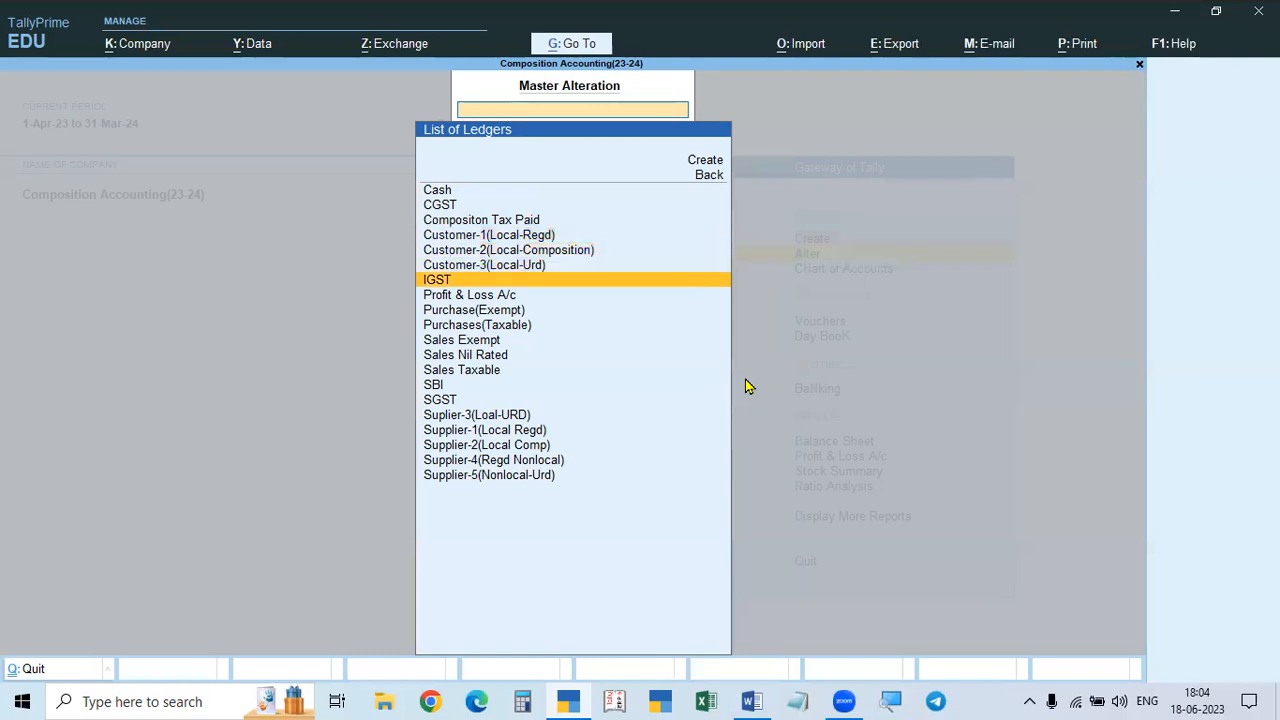
pyautogui.press('Up')
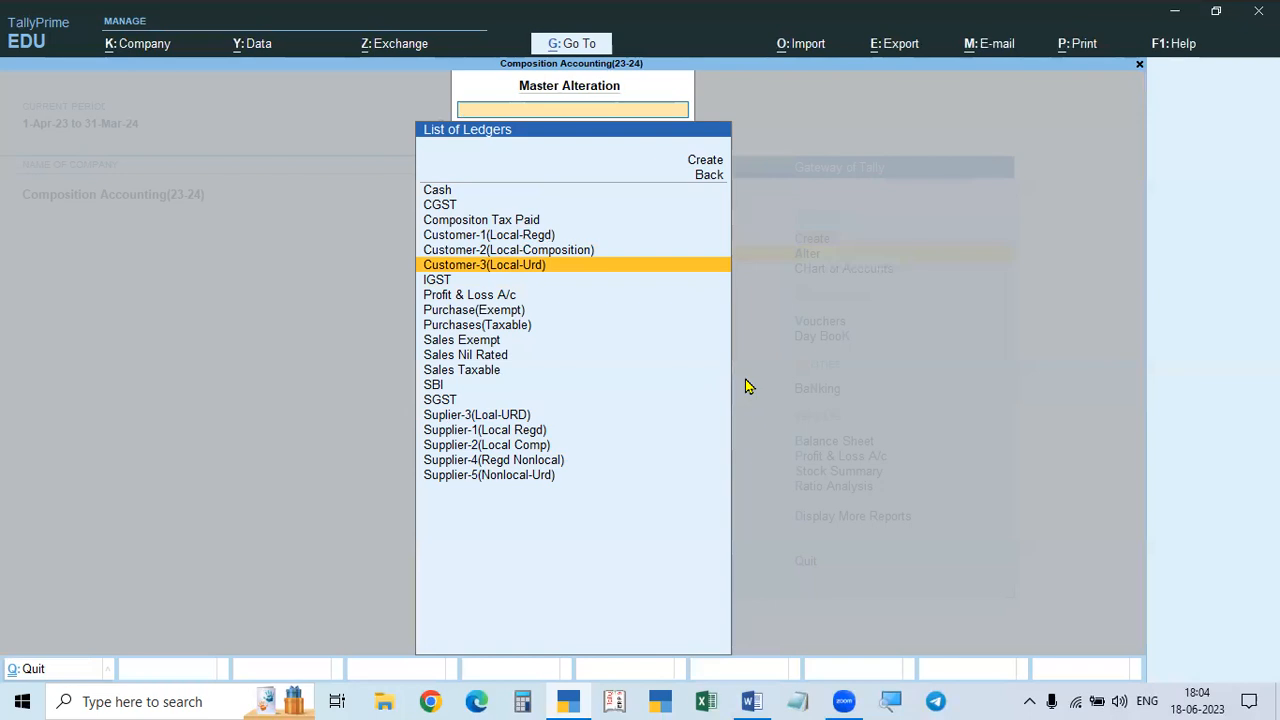
pyautogui.press('Up')
pyautogui.press('Up')
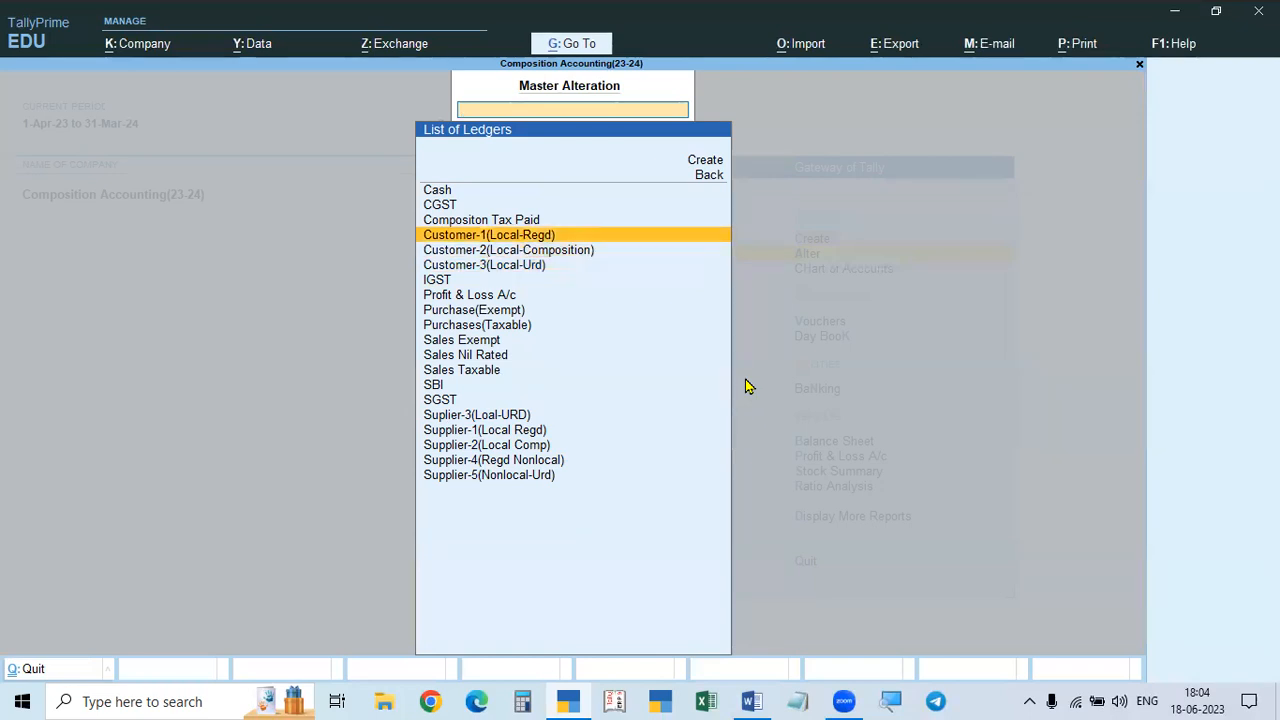
pyautogui.press('Down')
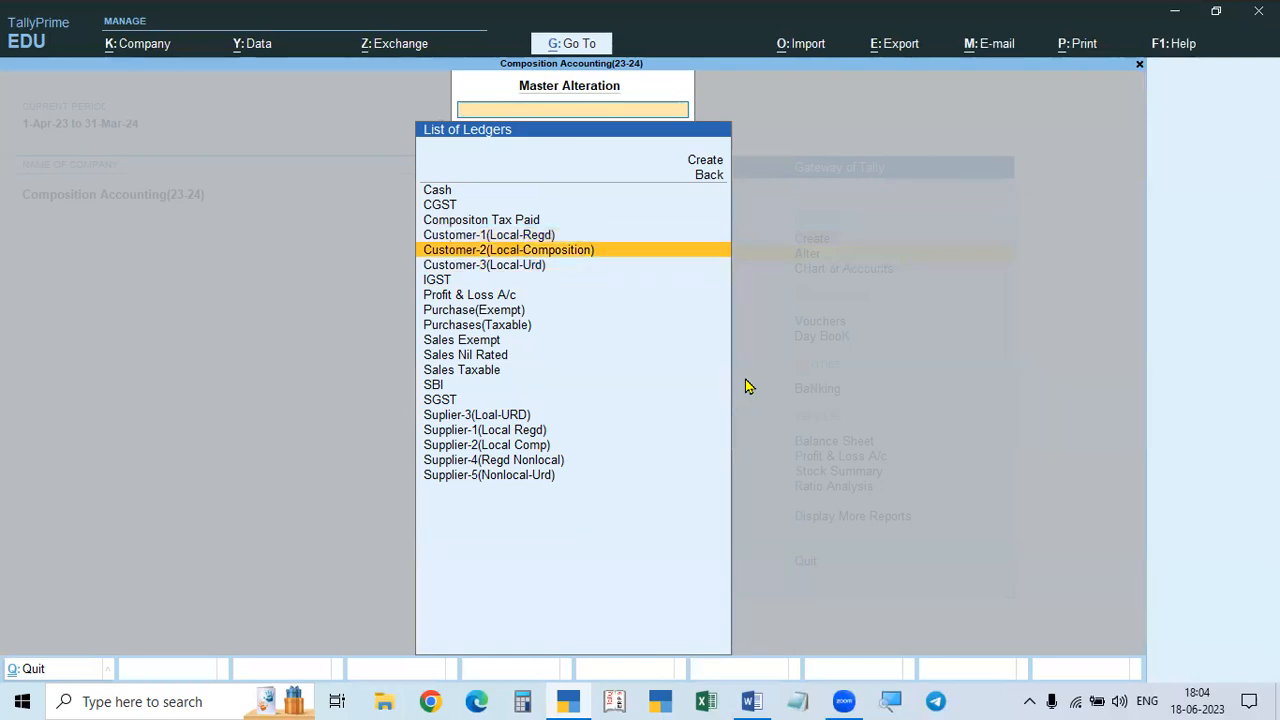
pyautogui.press('Down')
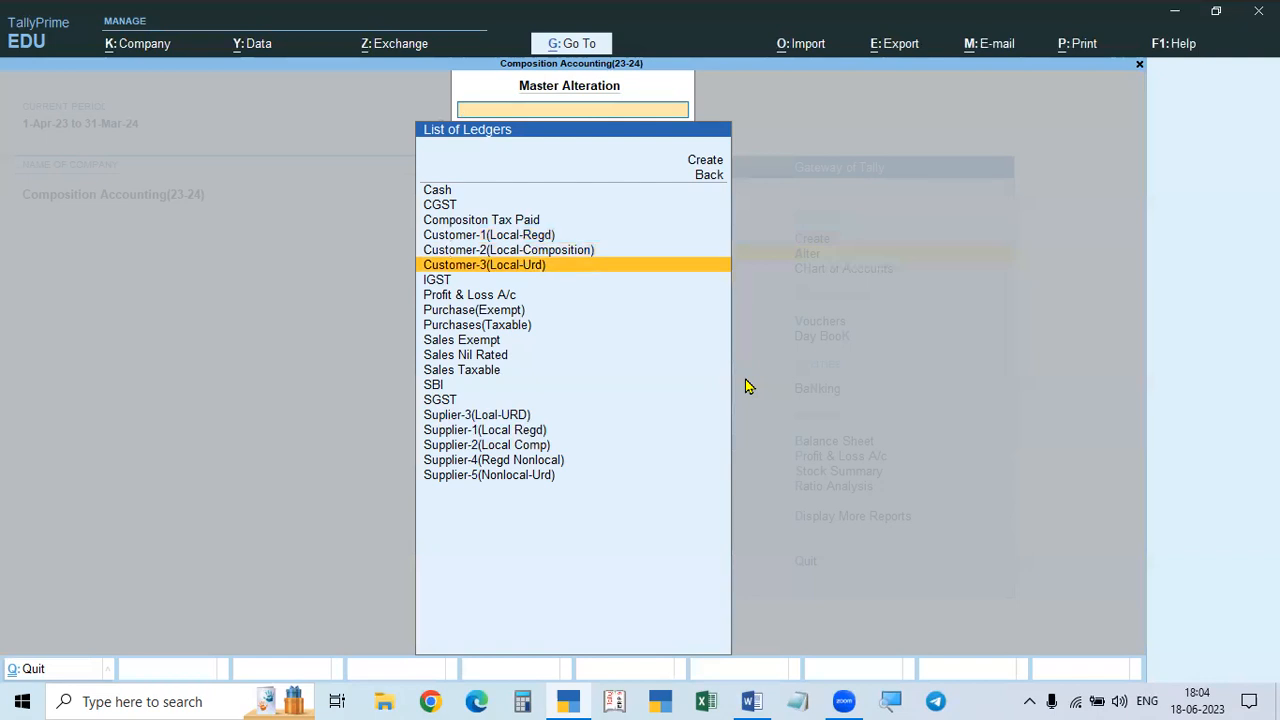
# Step: Open the CGST ledger to examine its group, ledger type and purchase invoice tax appropriation fields, and quit it without saving
pyautogui.press('Up')
pyautogui.press('Up')
pyautogui.press('Up')
pyautogui.press('Up')
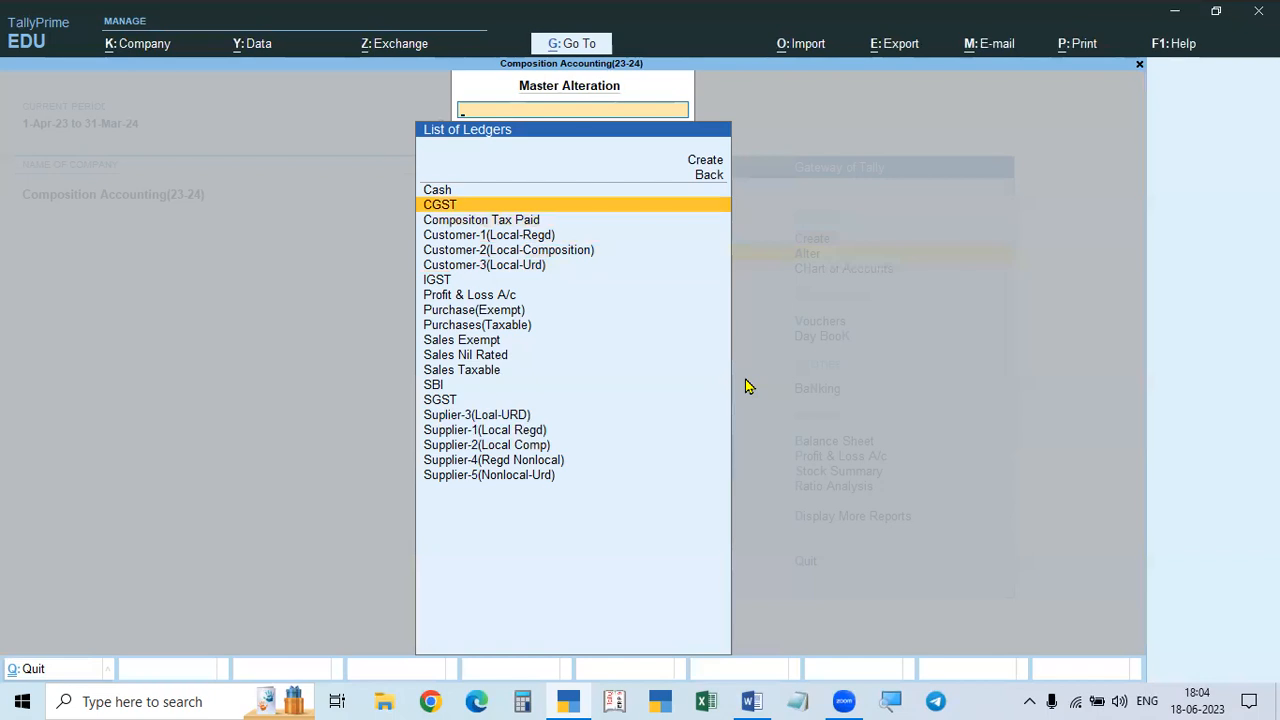
pyautogui.press('Return')
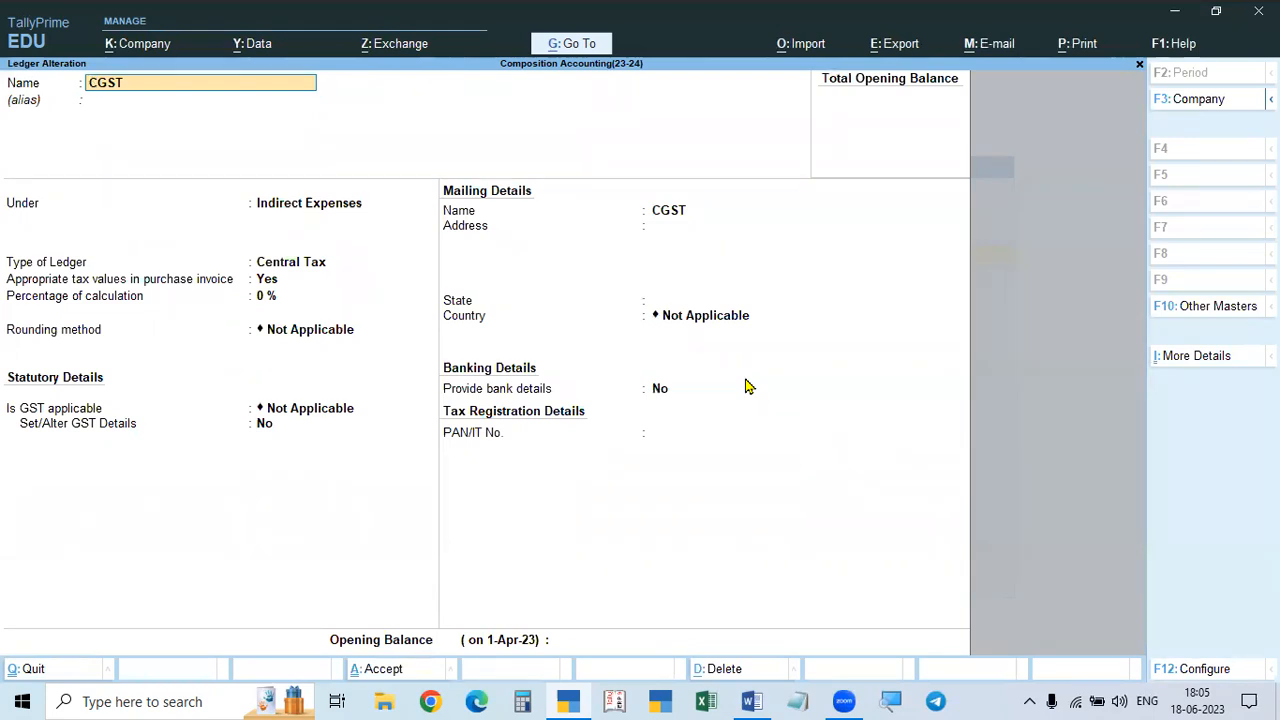
pyautogui.press('Return')
pyautogui.press('Return')
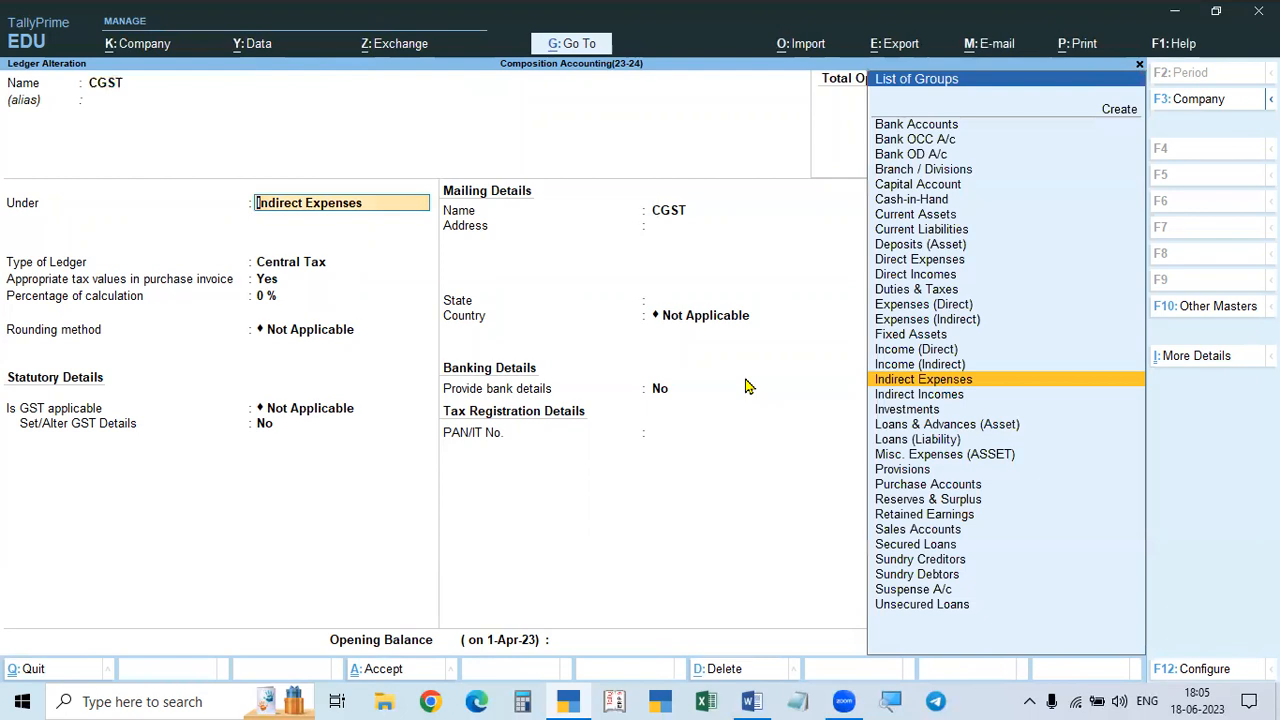
pyautogui.press('Return')
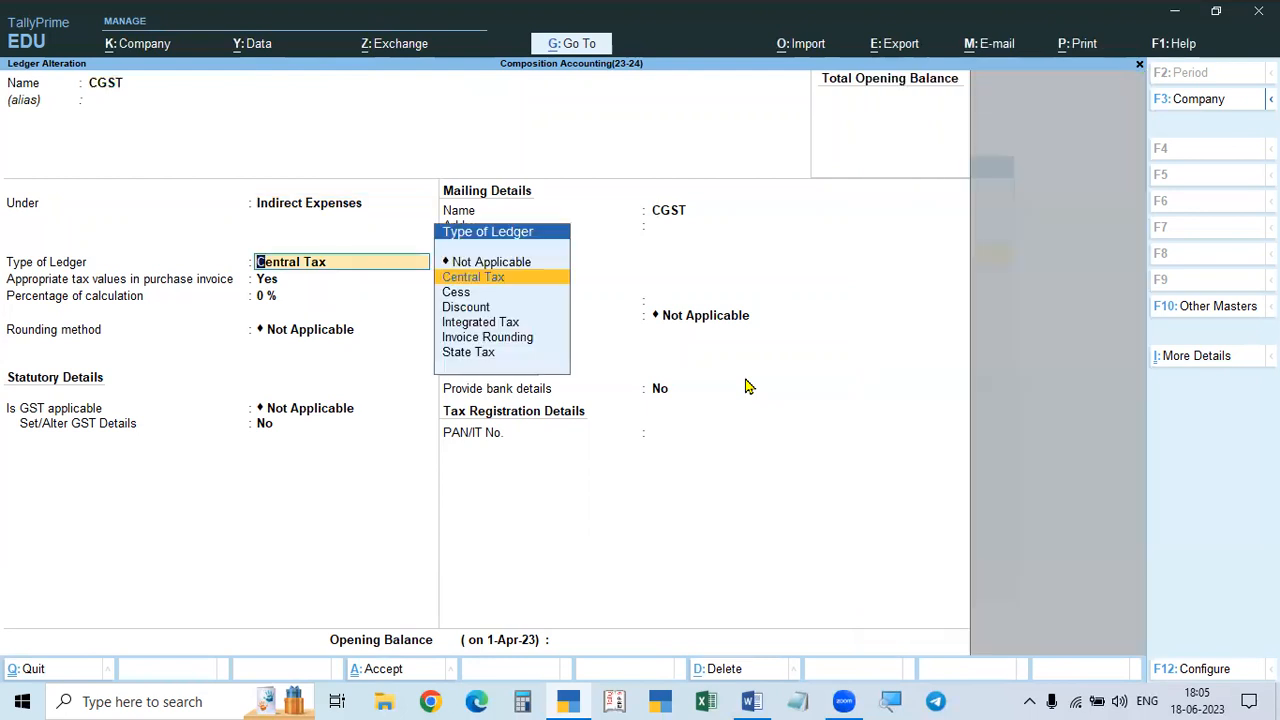
pyautogui.press('Return')
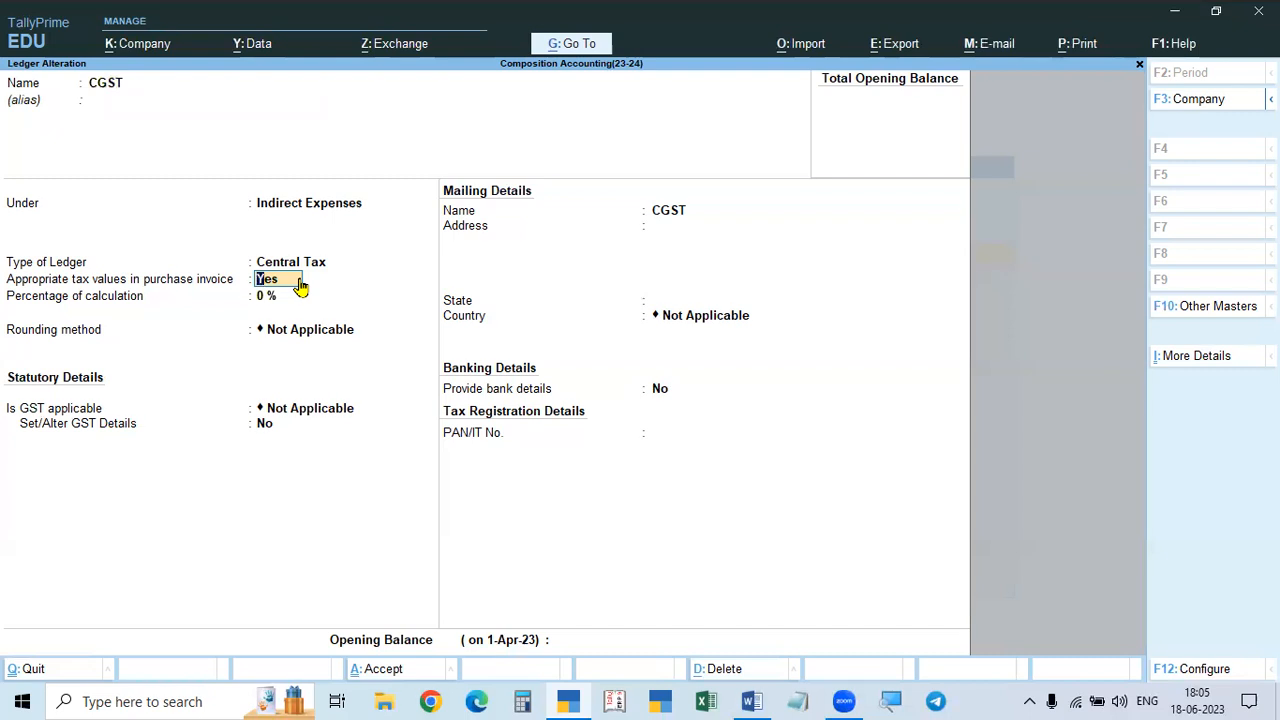
pyautogui.press('BackSpace')
pyautogui.press('Escape')
pyautogui.press('Return')
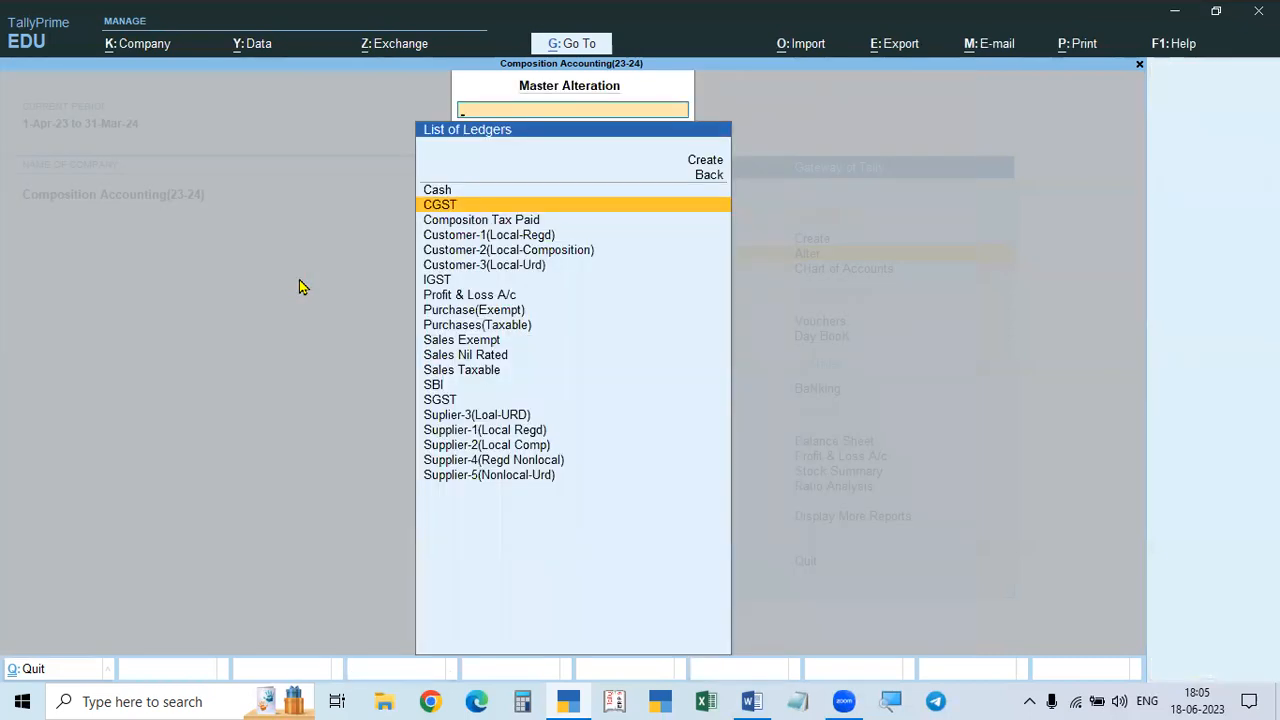
# Step: From the CGST ledger's alteration form, set Enable tax rate for purchase to No in the company's GST details and save the features
pyautogui.press('Return')
pyautogui.press('F11')
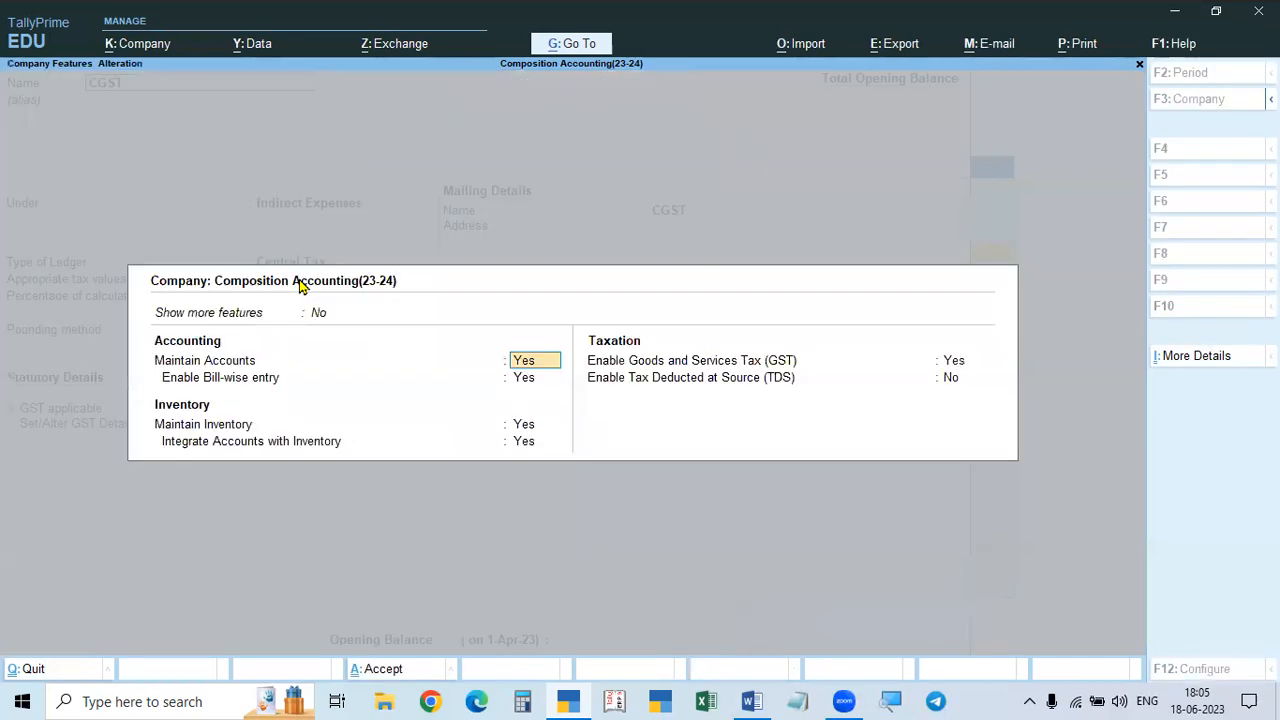
pyautogui.click(955, 362)
pyautogui.press('Return')
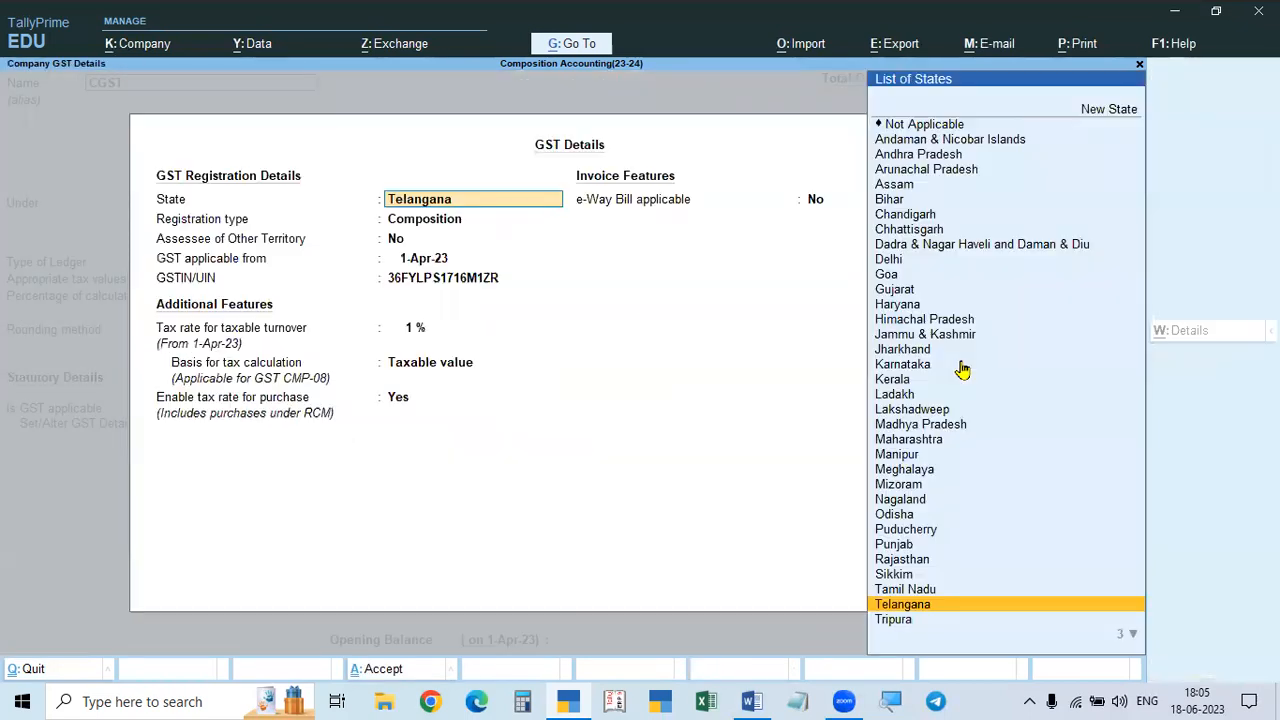
pyautogui.click(395, 400)
pyautogui.press('n')
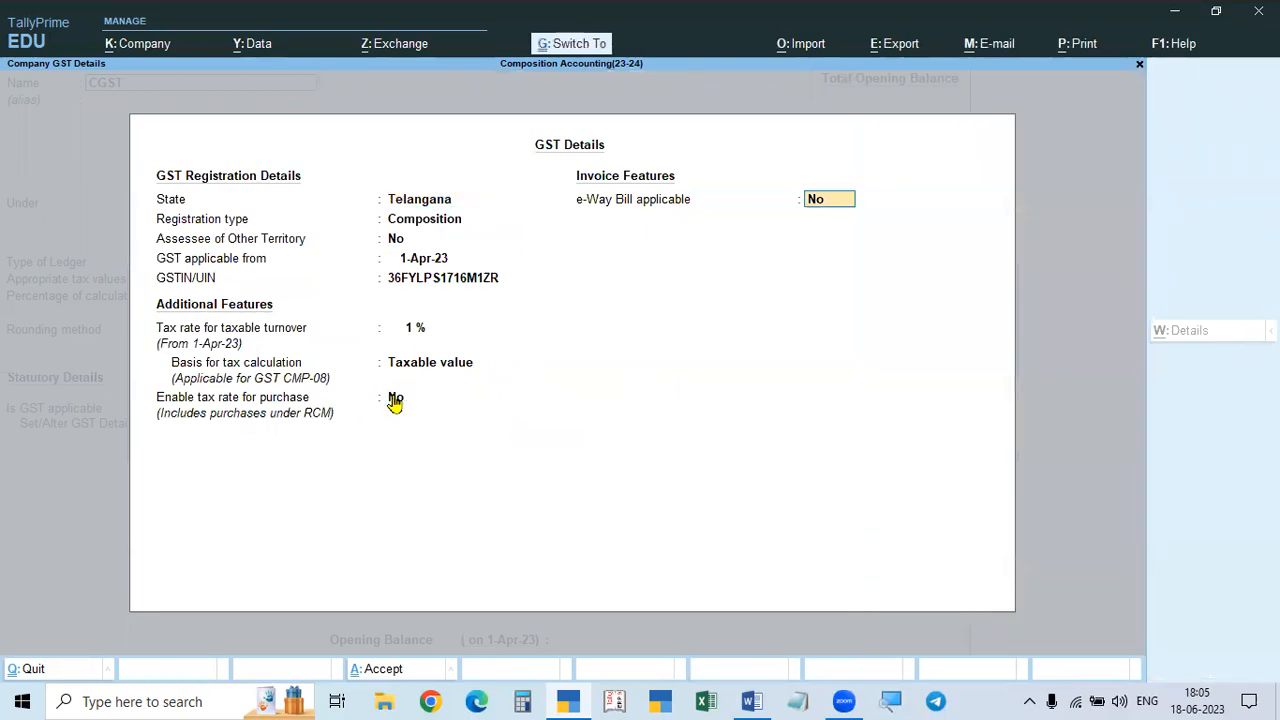
pyautogui.hotkey('ctrl', 'a')
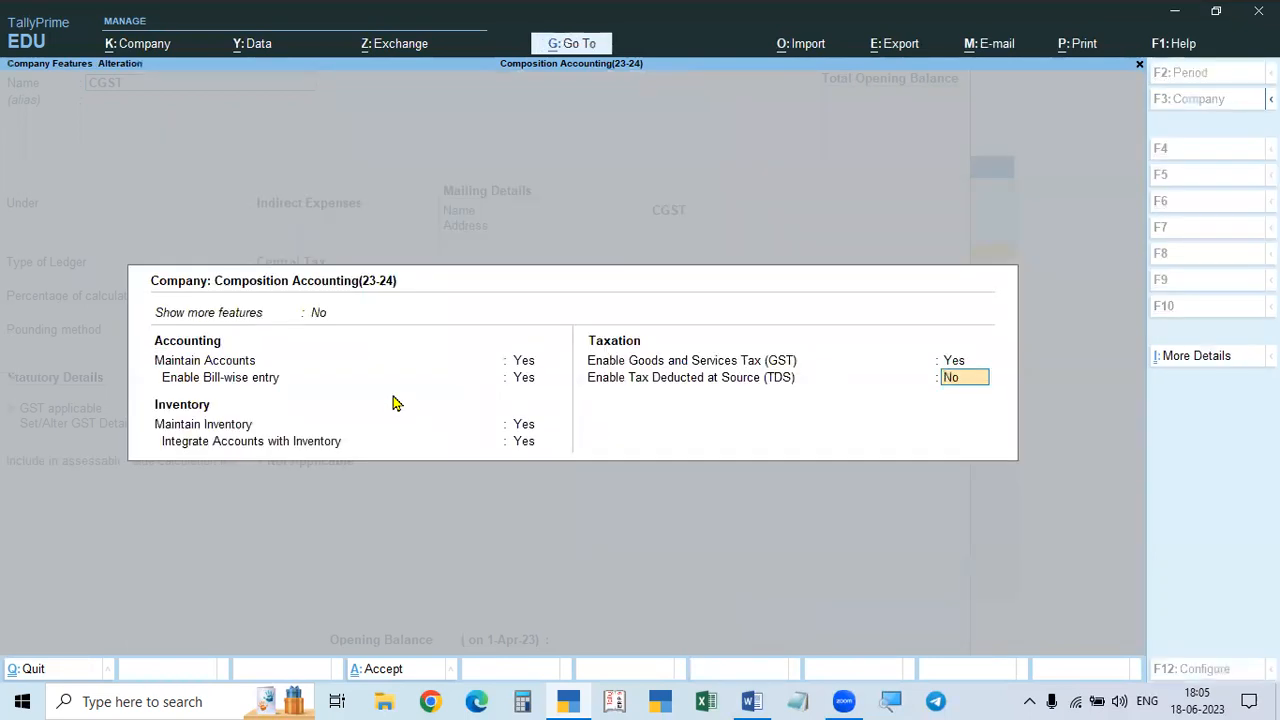
pyautogui.press('ctrl')
pyautogui.hotkey('ctrl', 'a')
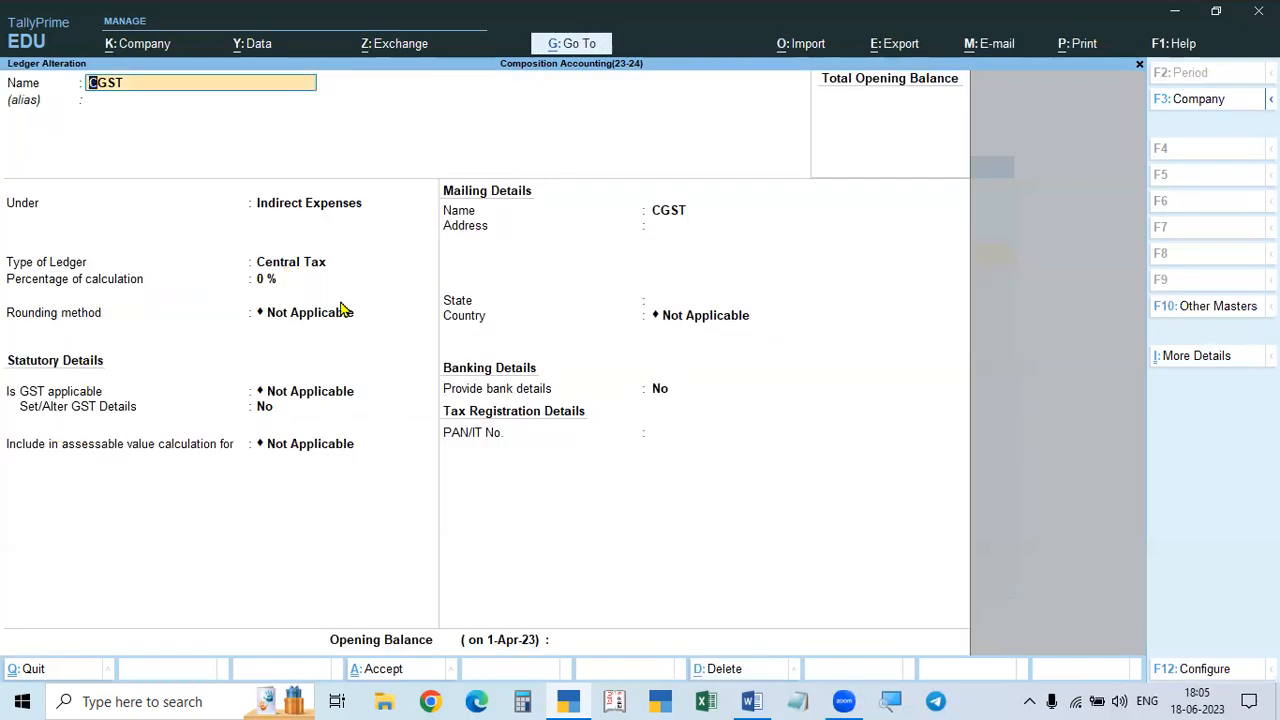
# Step: Set Enable tax rate for purchase to Yes in the company's GST details, and save the company features and the CGST ledger
pyautogui.press('F11')
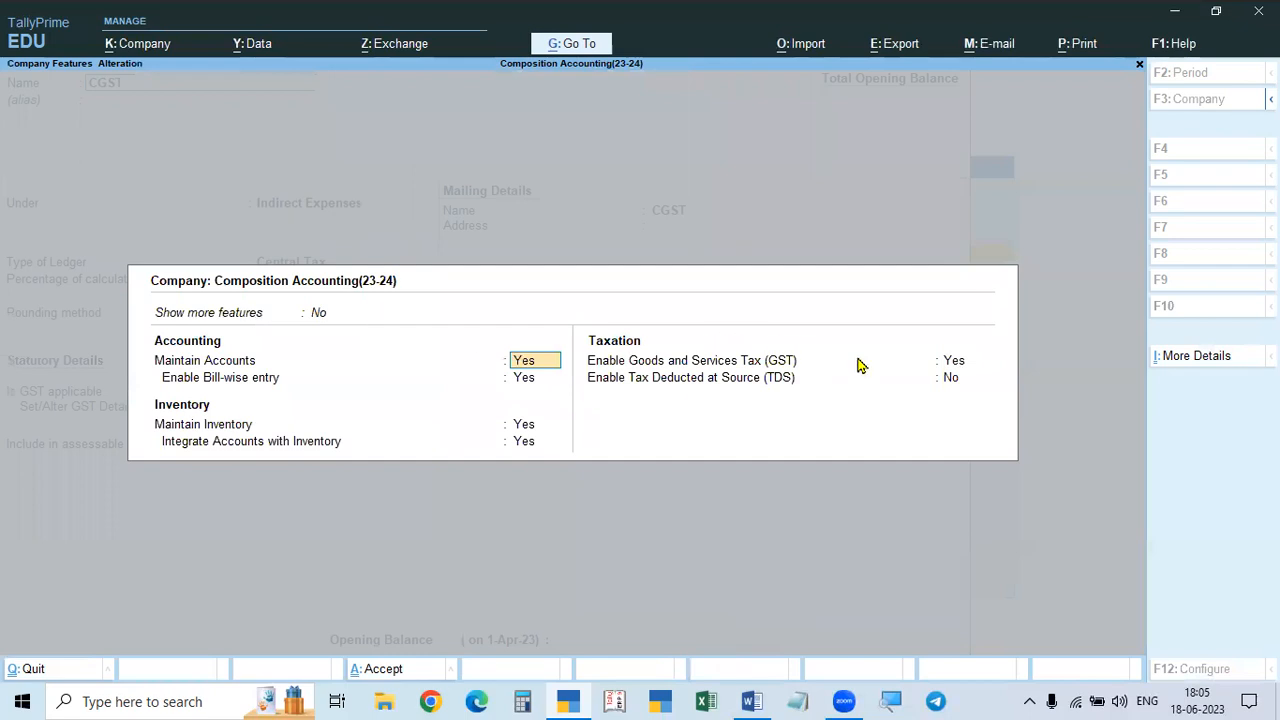
pyautogui.click(958, 362)
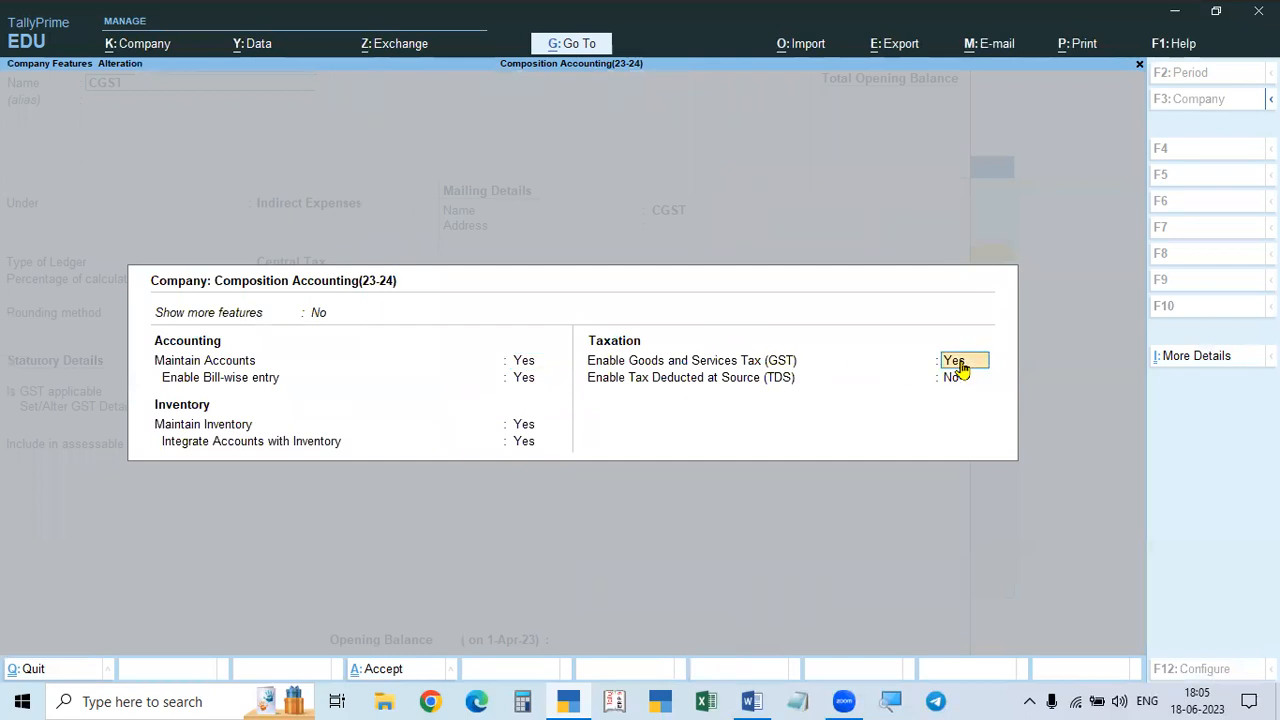
pyautogui.press('Return')
pyautogui.press('Return')
pyautogui.press('Return')
pyautogui.press('Return')
pyautogui.press('Return')
pyautogui.press('Return')
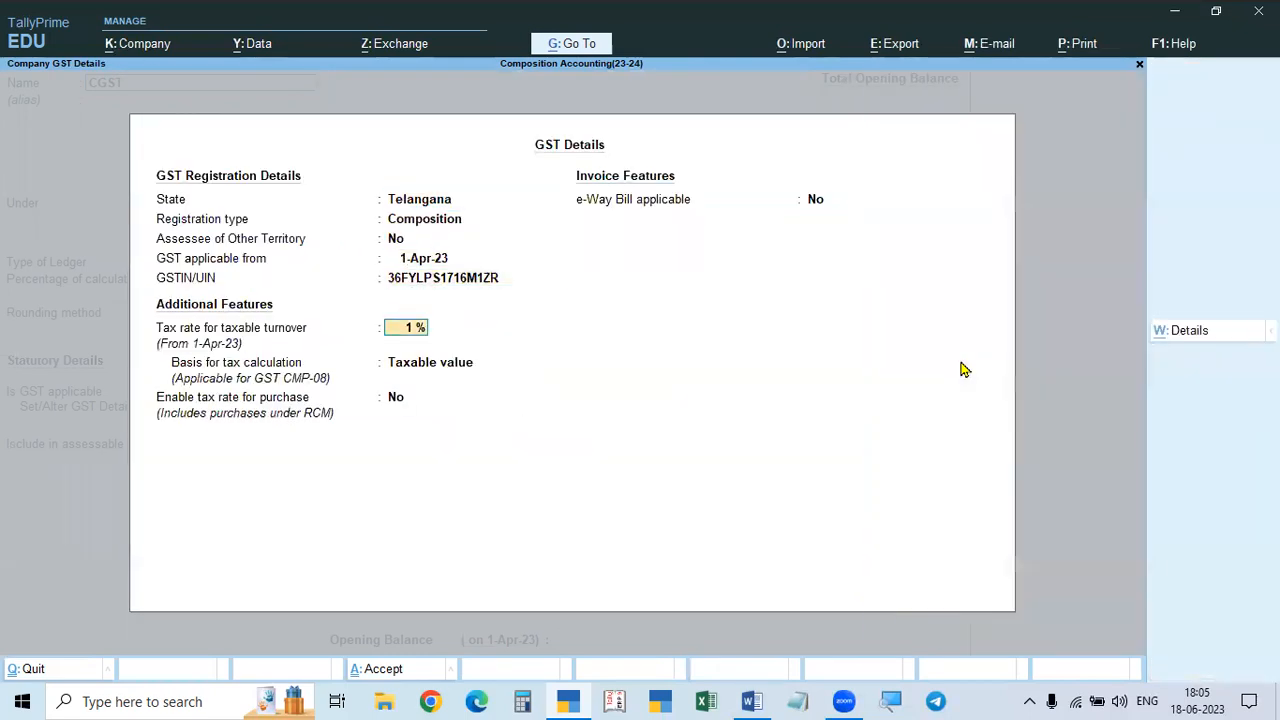
pyautogui.press('Return')
pyautogui.press('Return')
pyautogui.press('y')
pyautogui.press('Return')
pyautogui.press('Return')
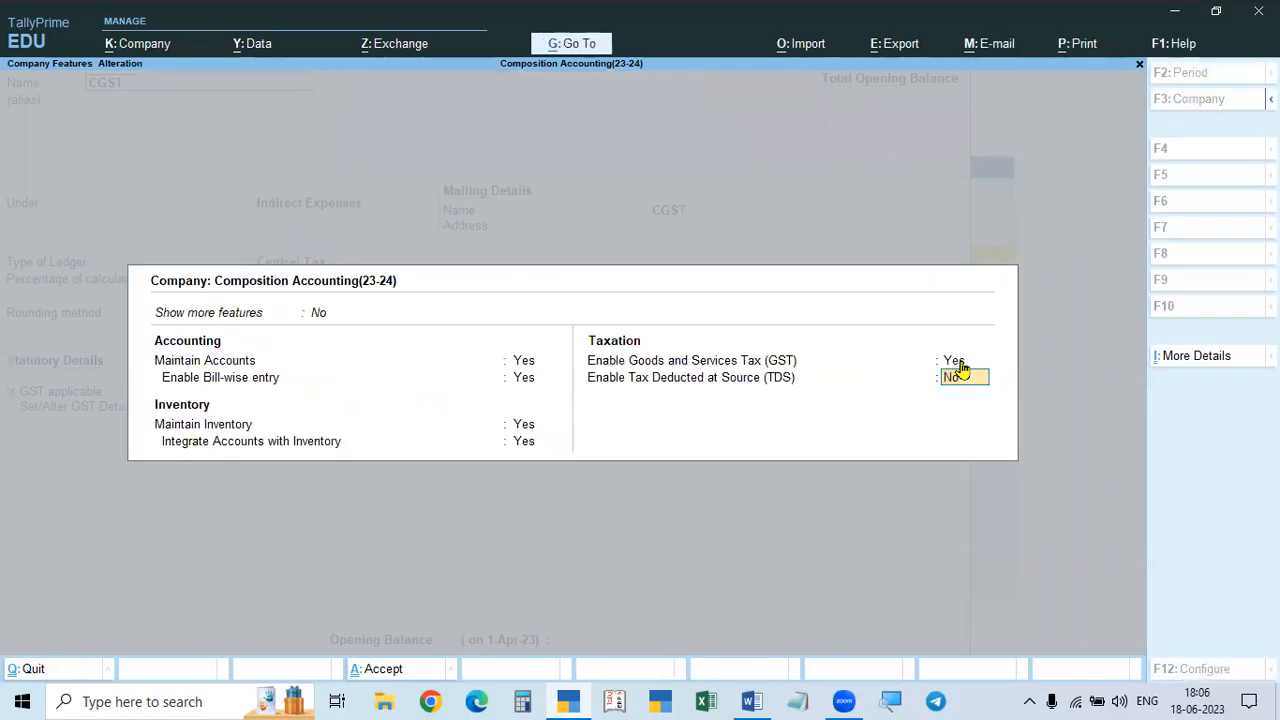
pyautogui.hotkey('ctrl', 'a')
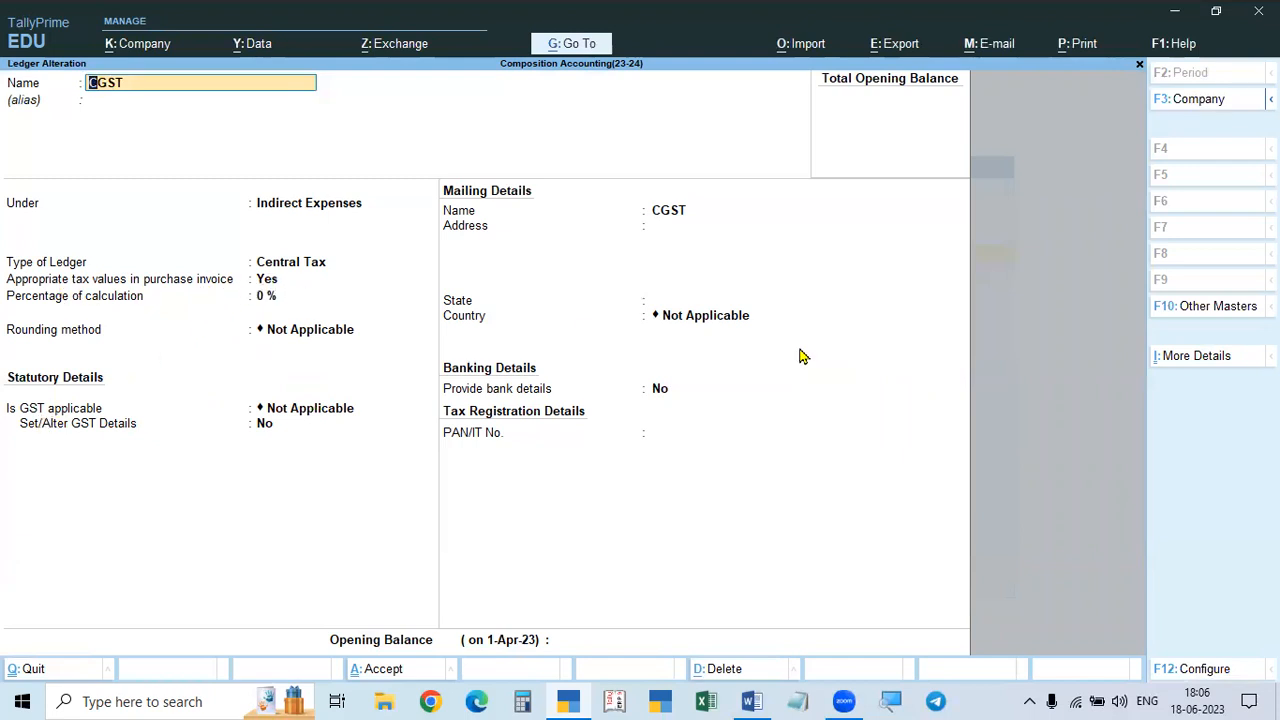
pyautogui.hotkey('ctrl', 'a')
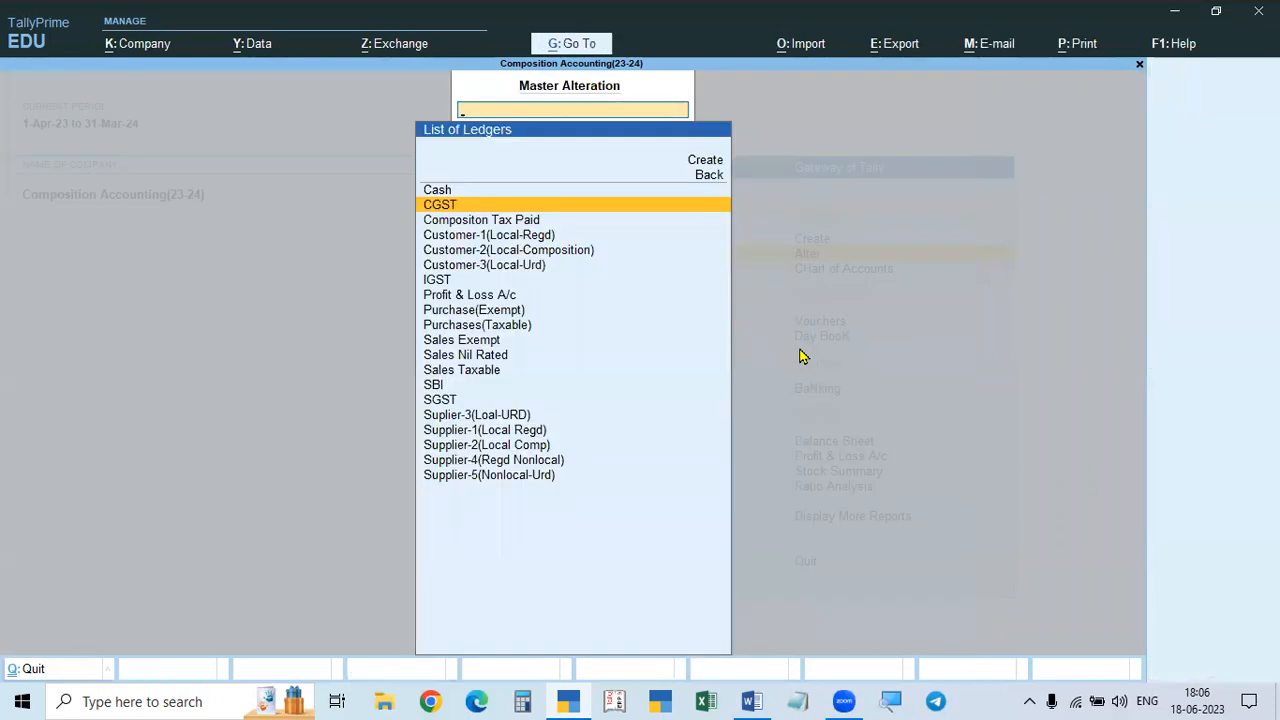
# Step: Open the IGST ledger to examine its group, ledger type and purchase invoice tax appropriation fields, and accept the ledger
pyautogui.press('Down')
pyautogui.press('Down')
pyautogui.press('Down')
pyautogui.press('Down')
pyautogui.press('Down')
pyautogui.press('Return')
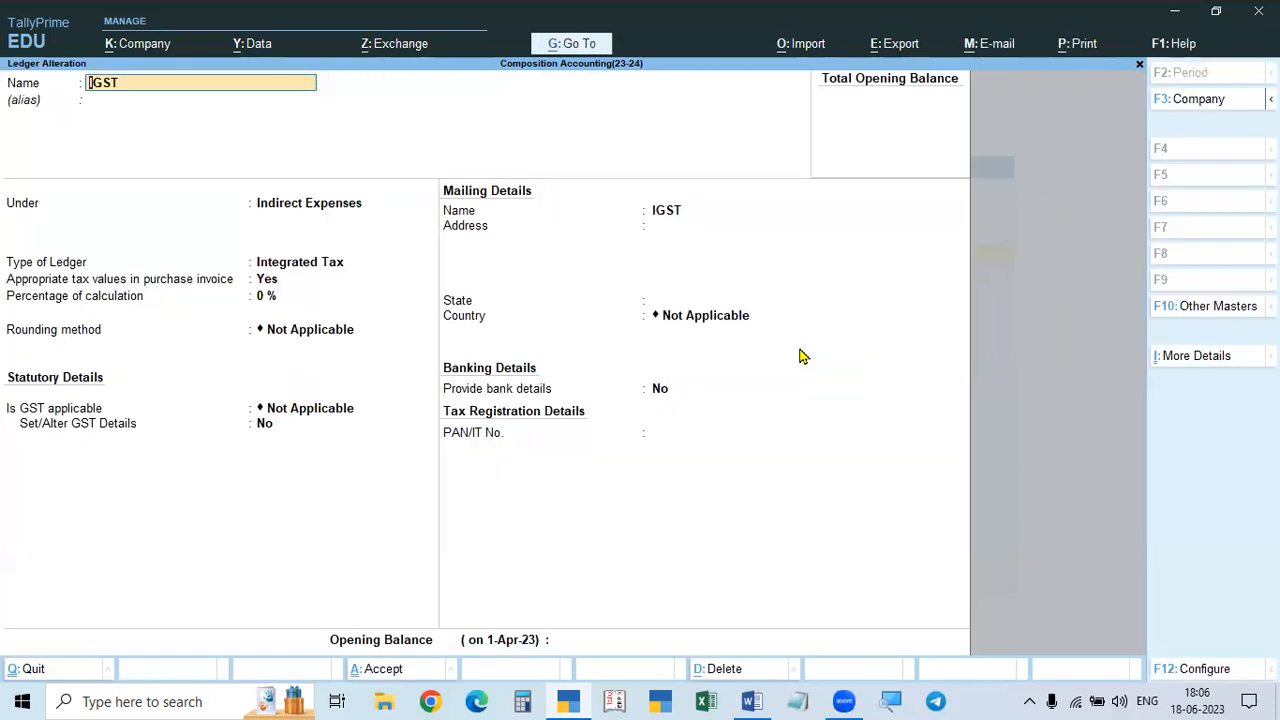
pyautogui.press('Return')
pyautogui.press('Return')
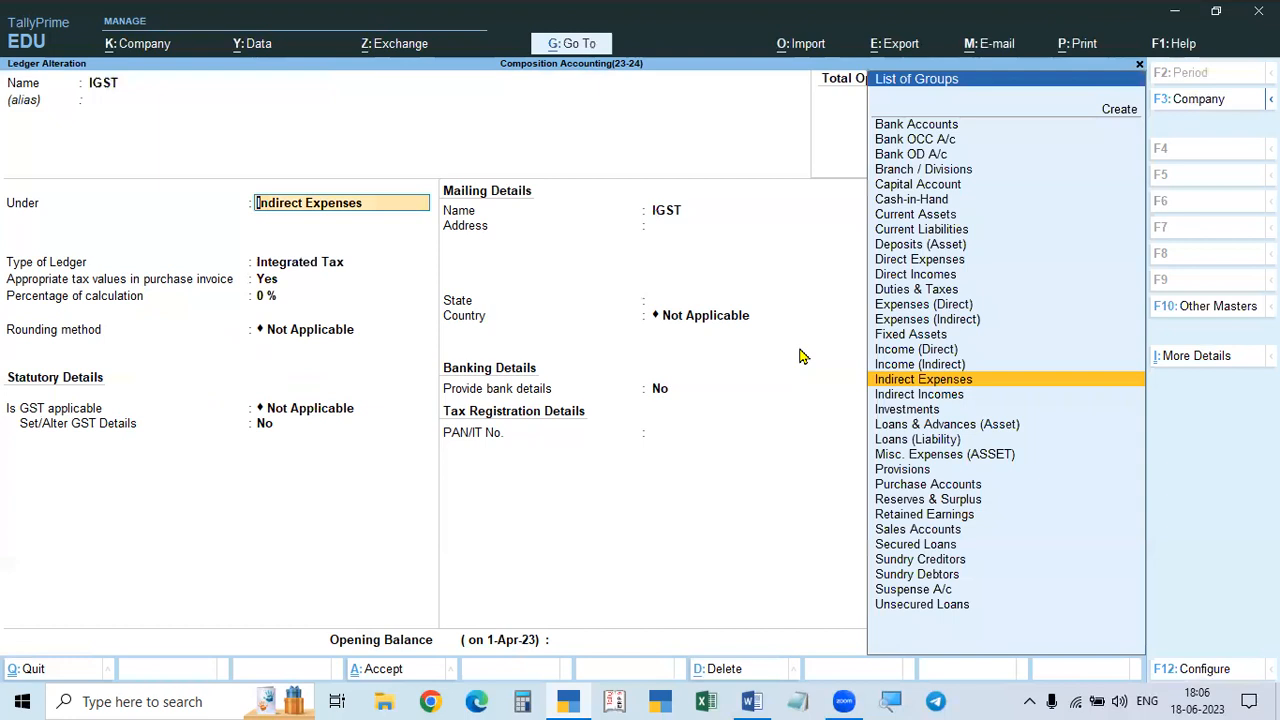
pyautogui.press('Return')
pyautogui.press('Return')
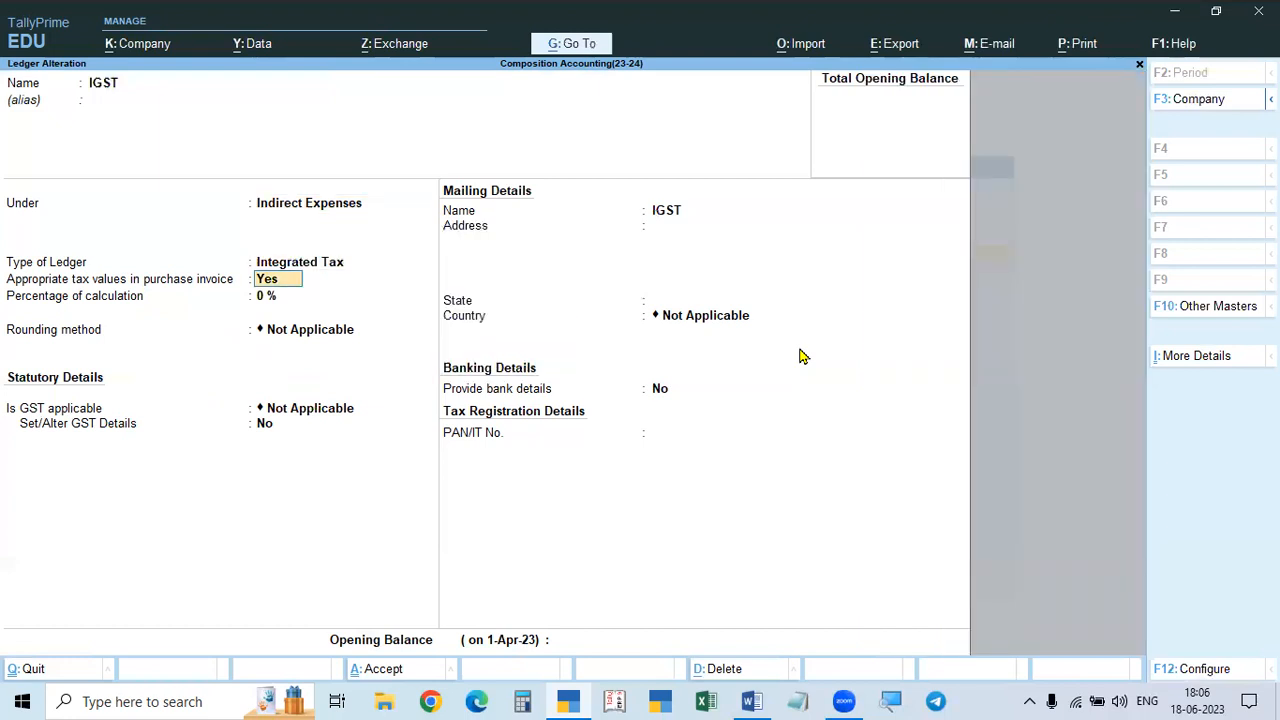
pyautogui.hotkey('ctrl', 'a')
# Step: Open the SGST ledger to examine its group, ledger type and purchase invoice tax appropriation fields, and accept the ledger
pyautogui.press('Down')
pyautogui.press('Down')
pyautogui.press('Down')
pyautogui.press('Down')
pyautogui.press('Down')
pyautogui.press('Down')
pyautogui.press('Down')
pyautogui.press('Down')
pyautogui.press('Return')
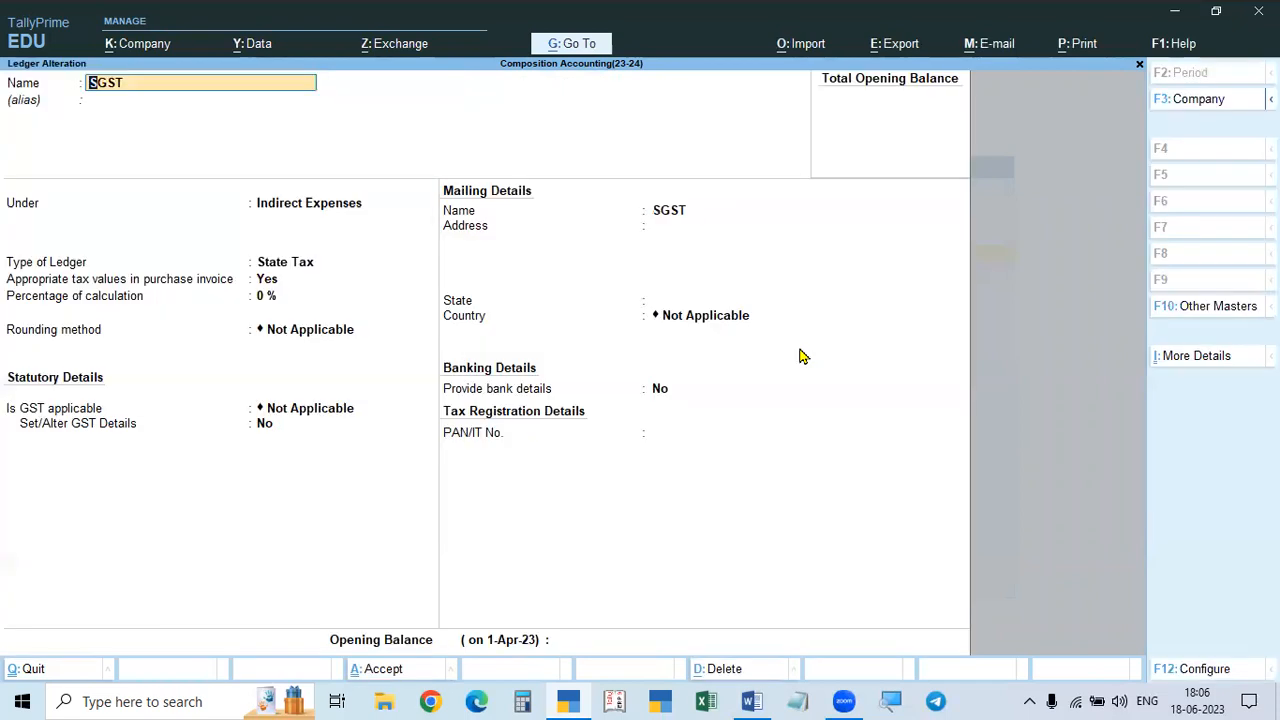
pyautogui.press('Return')
pyautogui.press('Return')
pyautogui.press('Return')
pyautogui.press('BackSpace')
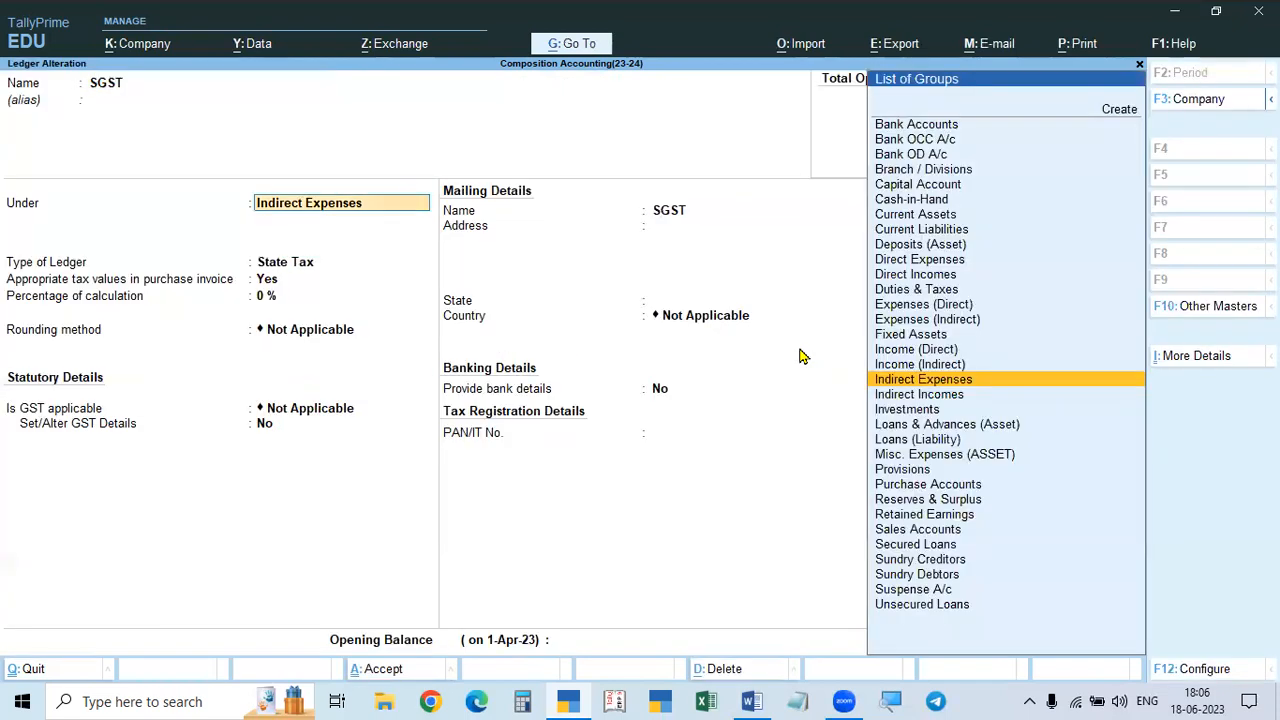
pyautogui.press('Return')
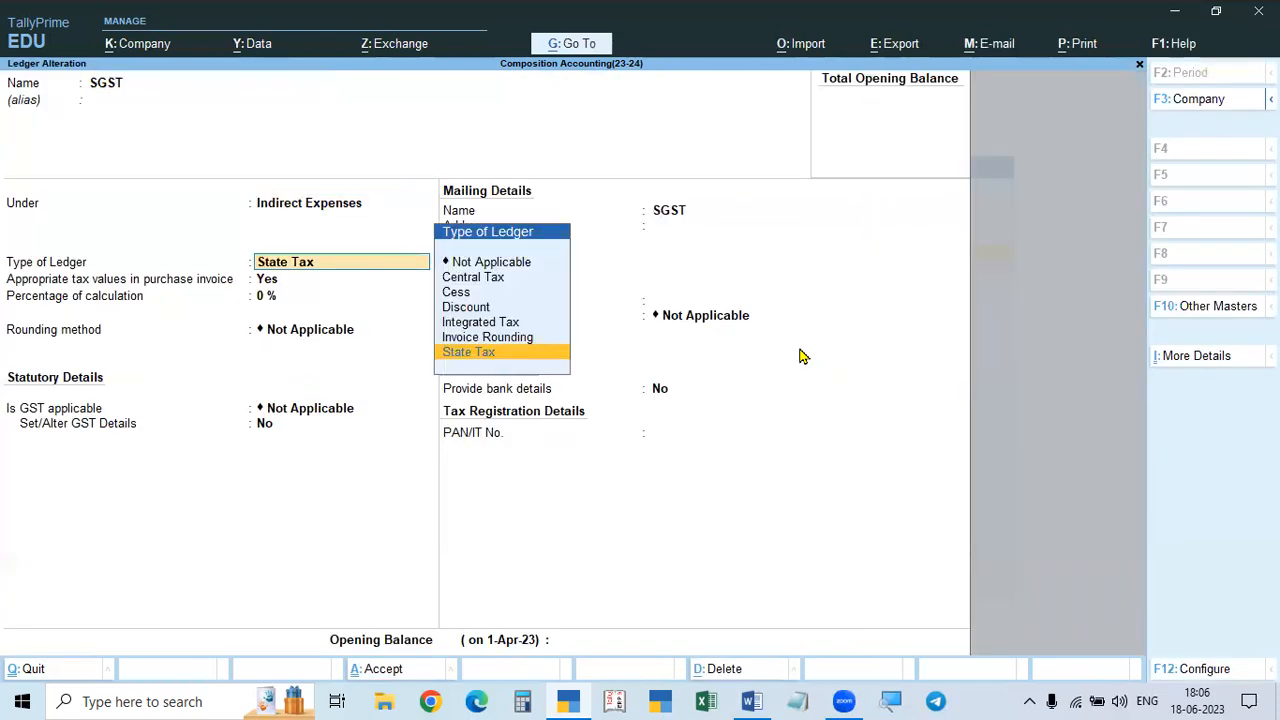
pyautogui.press('Return')
pyautogui.press('Return')
pyautogui.hotkey('ctrl', 'a')
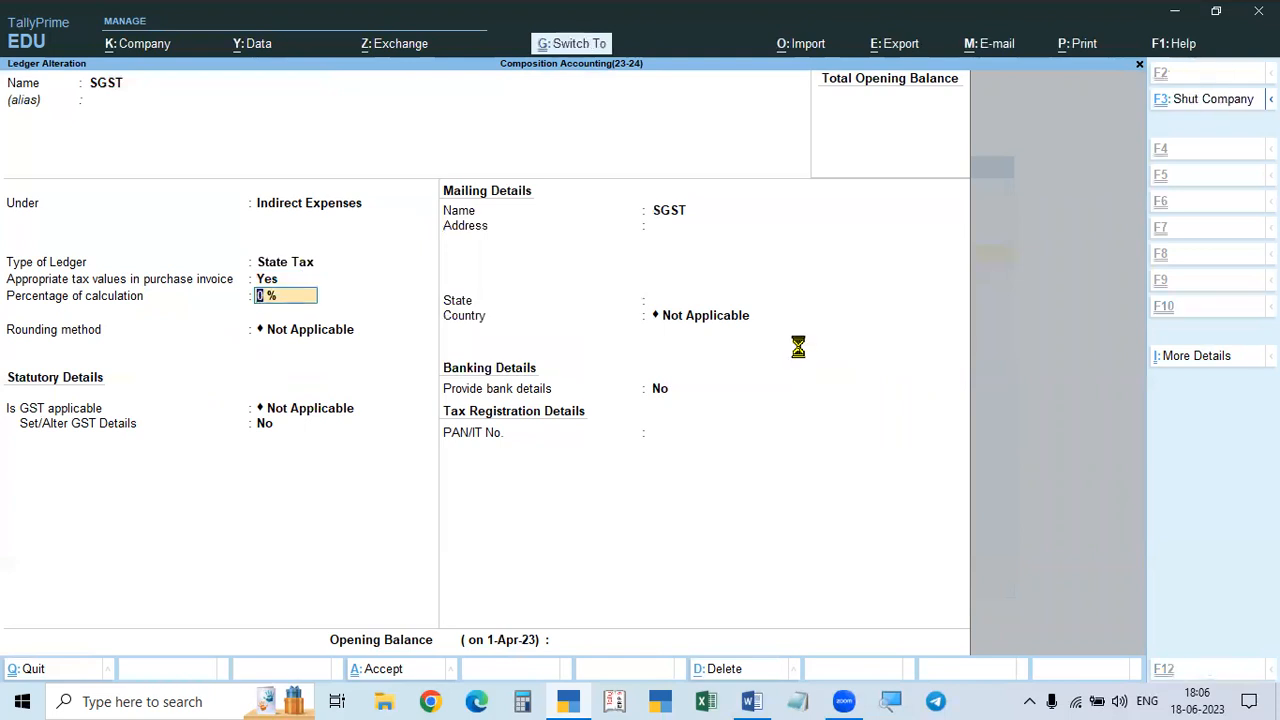
# Step: Go through the purchase ledgers in the list, comparing Purchase(Exempt) with Purchases(Taxable)
pyautogui.press('Down')
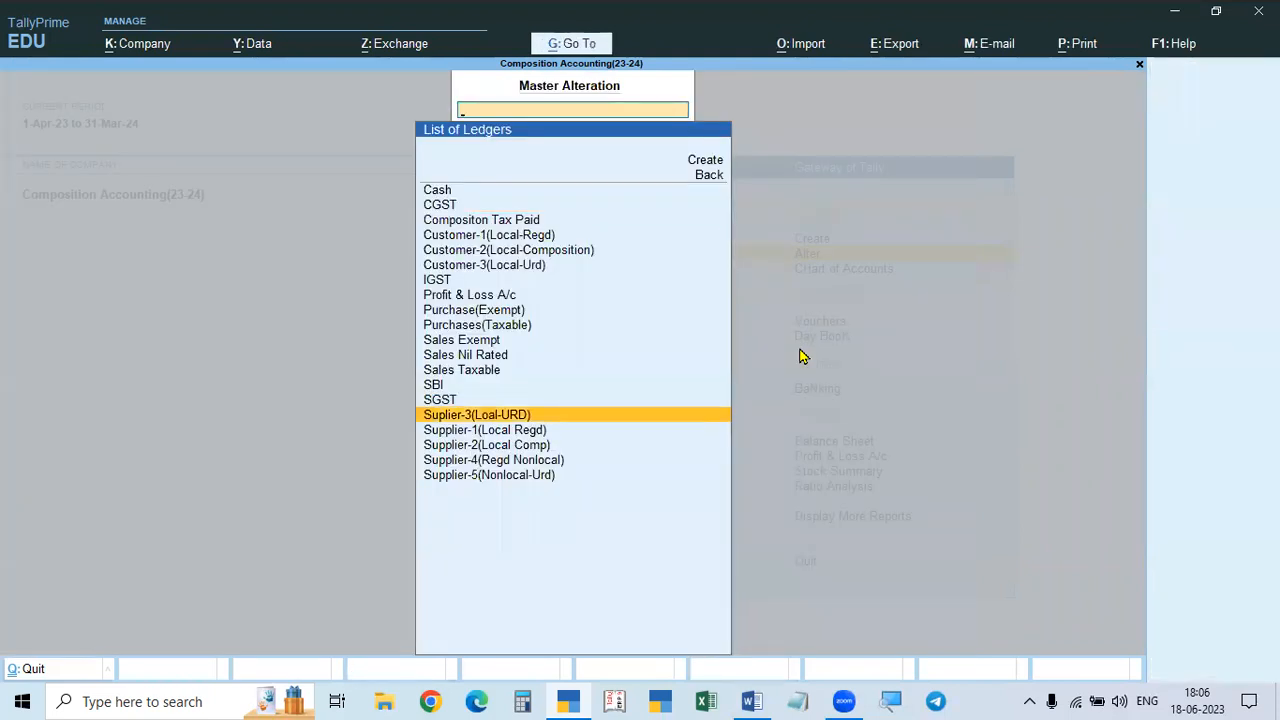
pyautogui.press('Up')
pyautogui.press('Up')
pyautogui.press('Up')
pyautogui.press('Up')
pyautogui.press('Up')
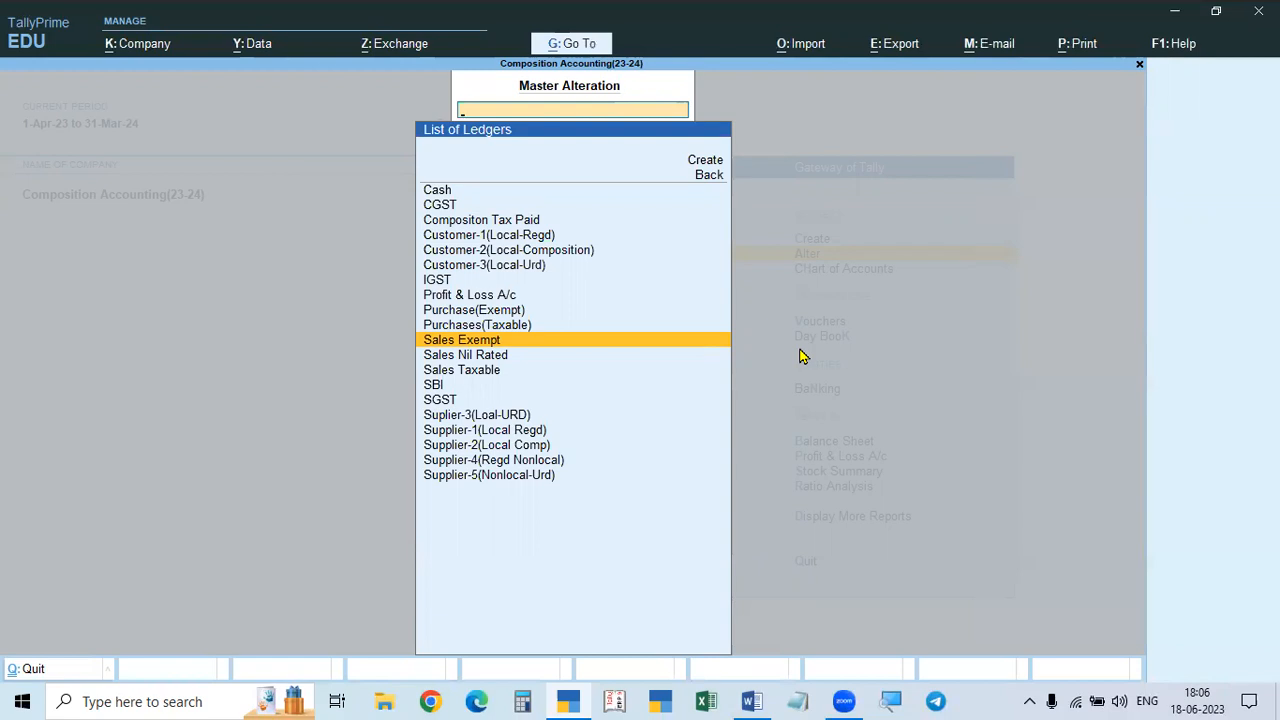
pyautogui.press('Up')
pyautogui.press('Up')
pyautogui.press('Down')
pyautogui.press('Up')
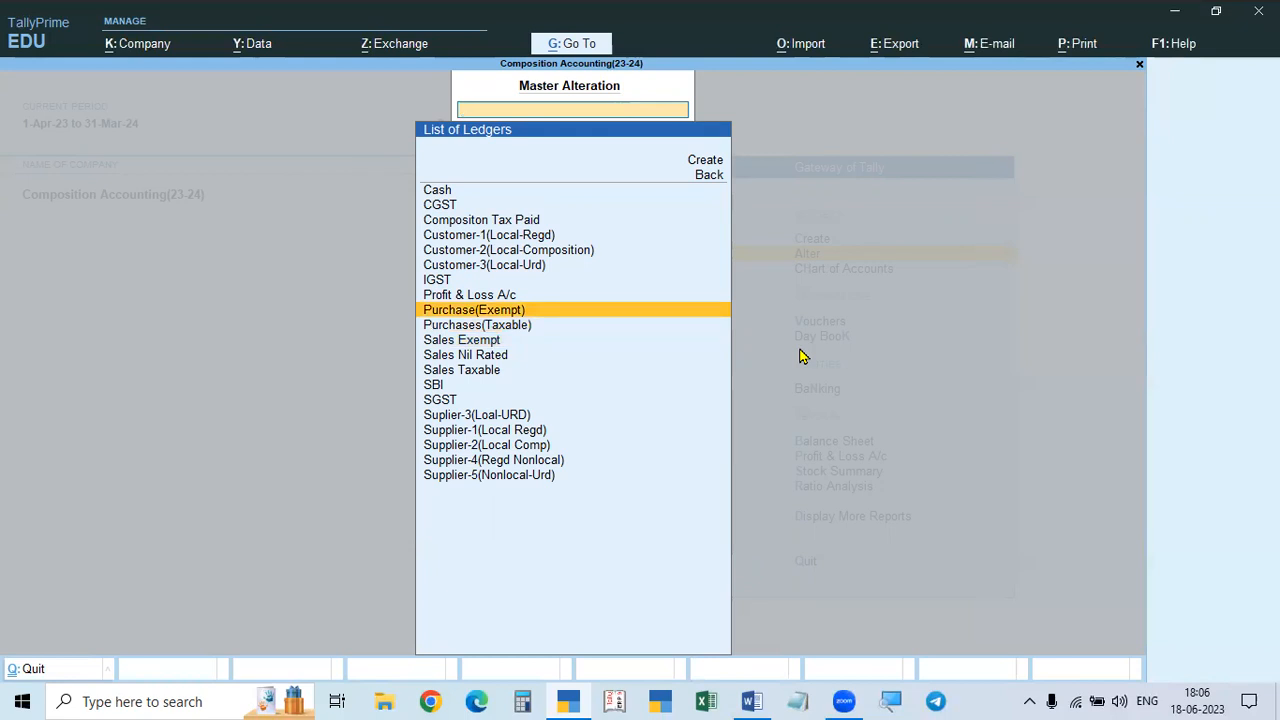
pyautogui.press('Down')
pyautogui.press('Up')
pyautogui.press('Down')
pyautogui.press('Up')
pyautogui.press('Down')
pyautogui.press('Up')
pyautogui.press('Down')
pyautogui.press('Up')
# Step: Go through the sales ledgers in the list, comparing Sales Exempt, Sales Nil Rated and Sales Taxable
pyautogui.press('Down')
pyautogui.press('Down')
pyautogui.press('Down')
pyautogui.press('Down')
pyautogui.press('Down')
pyautogui.press('Down')
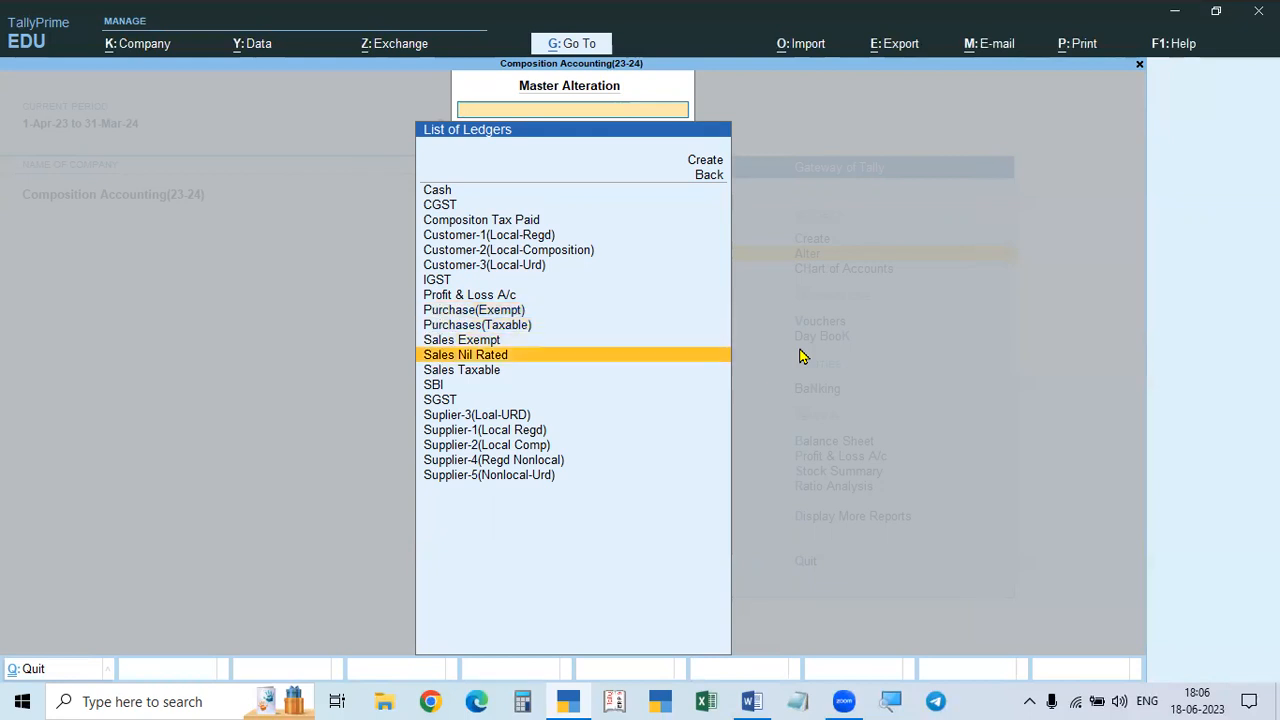
pyautogui.press('Up')
pyautogui.press('Up')
pyautogui.press('Up')
pyautogui.press('Up')
pyautogui.press('Up')
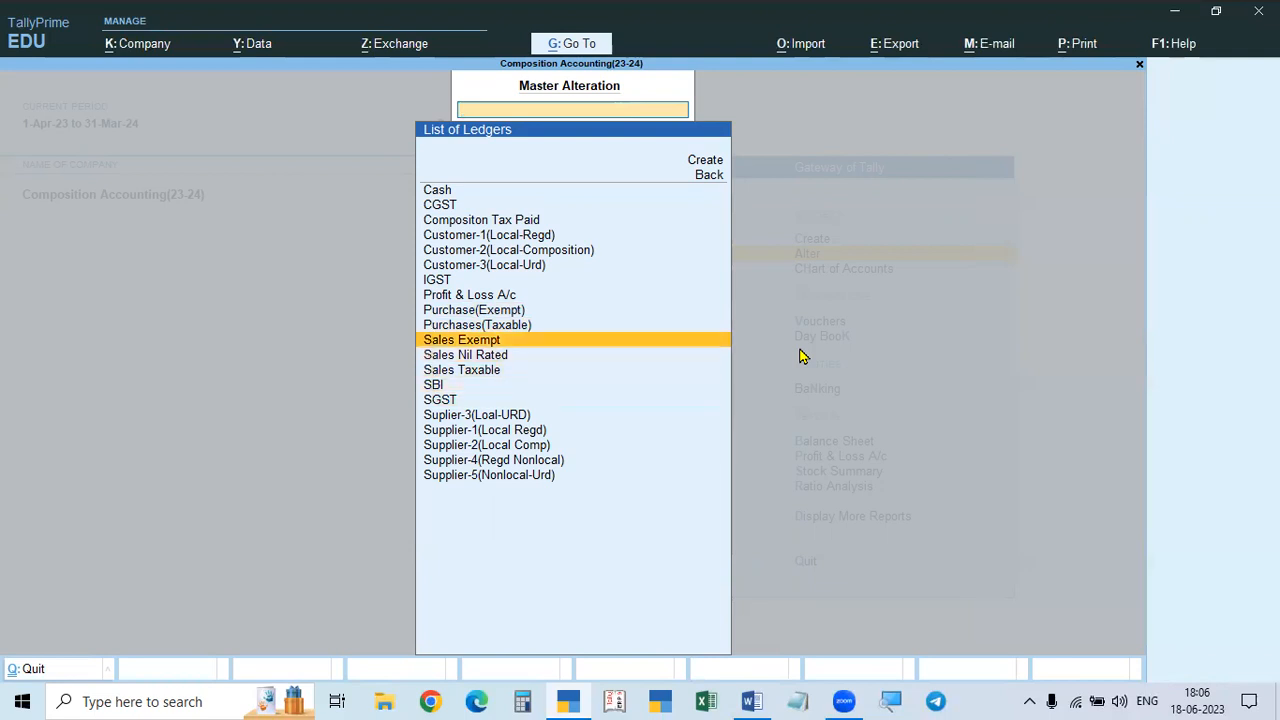
pyautogui.press('Down')
pyautogui.press('Down')
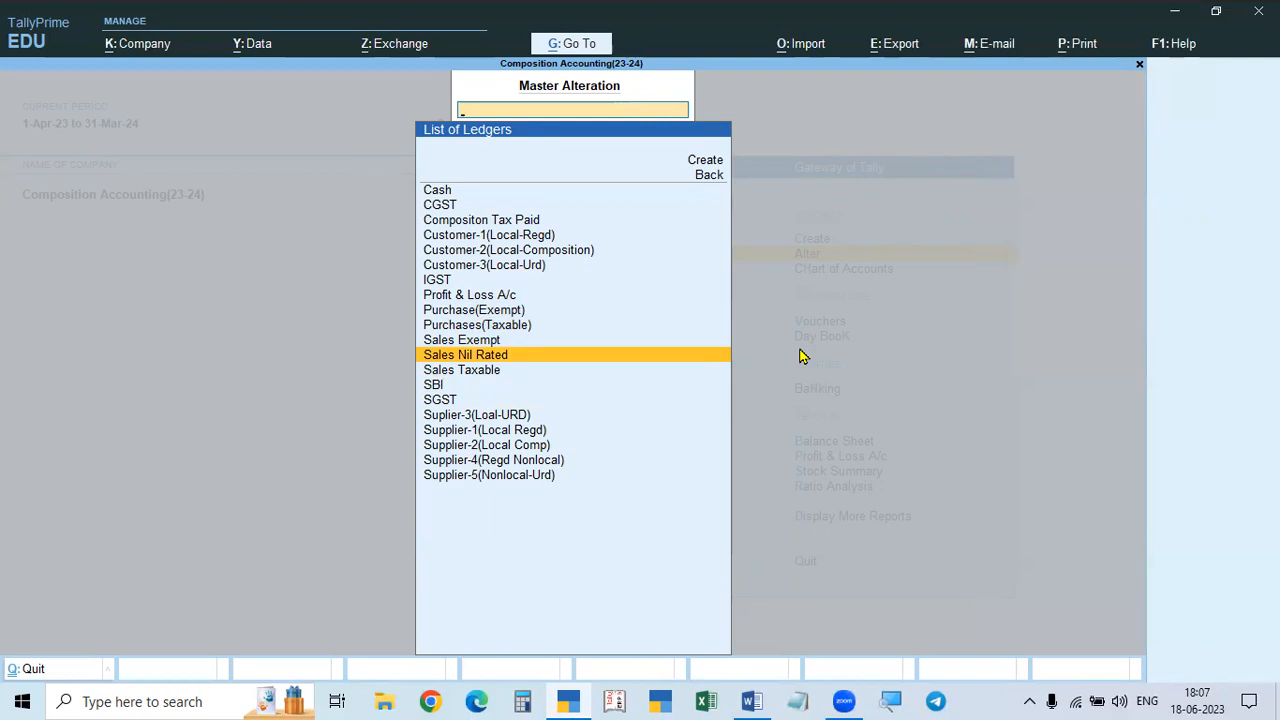
pyautogui.press('Up')
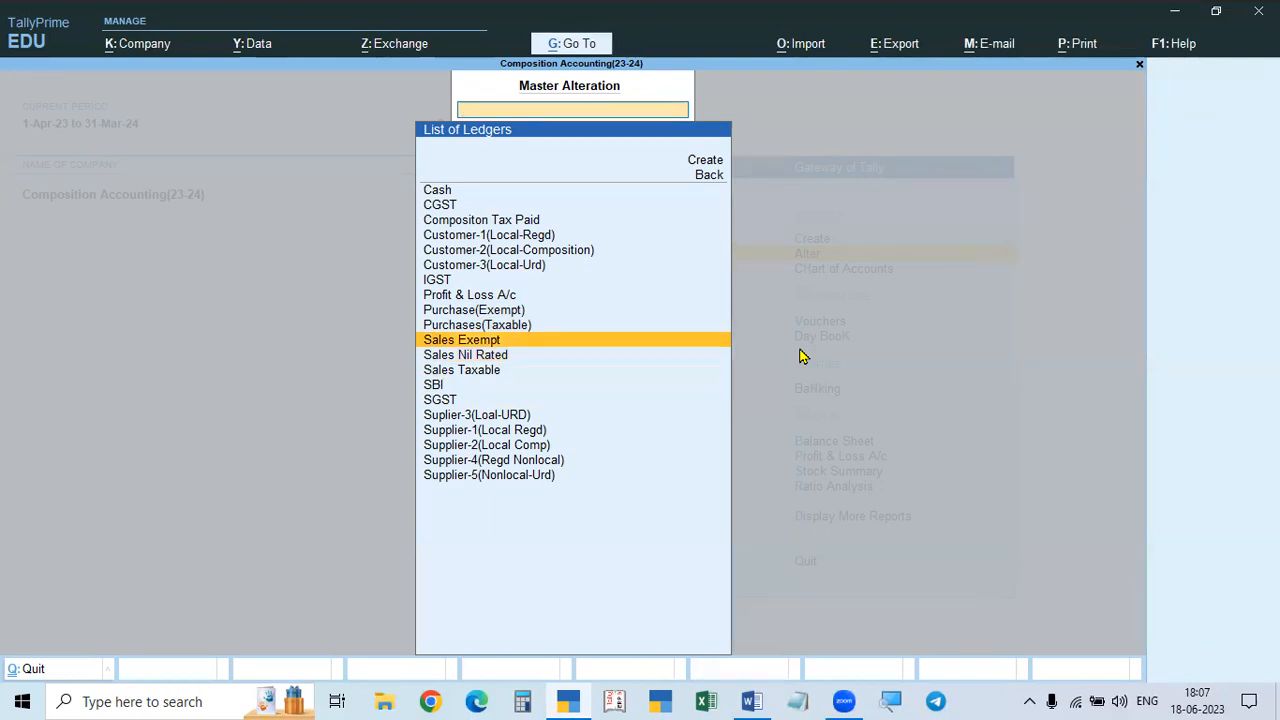
pyautogui.press('Down')
pyautogui.press('Down')
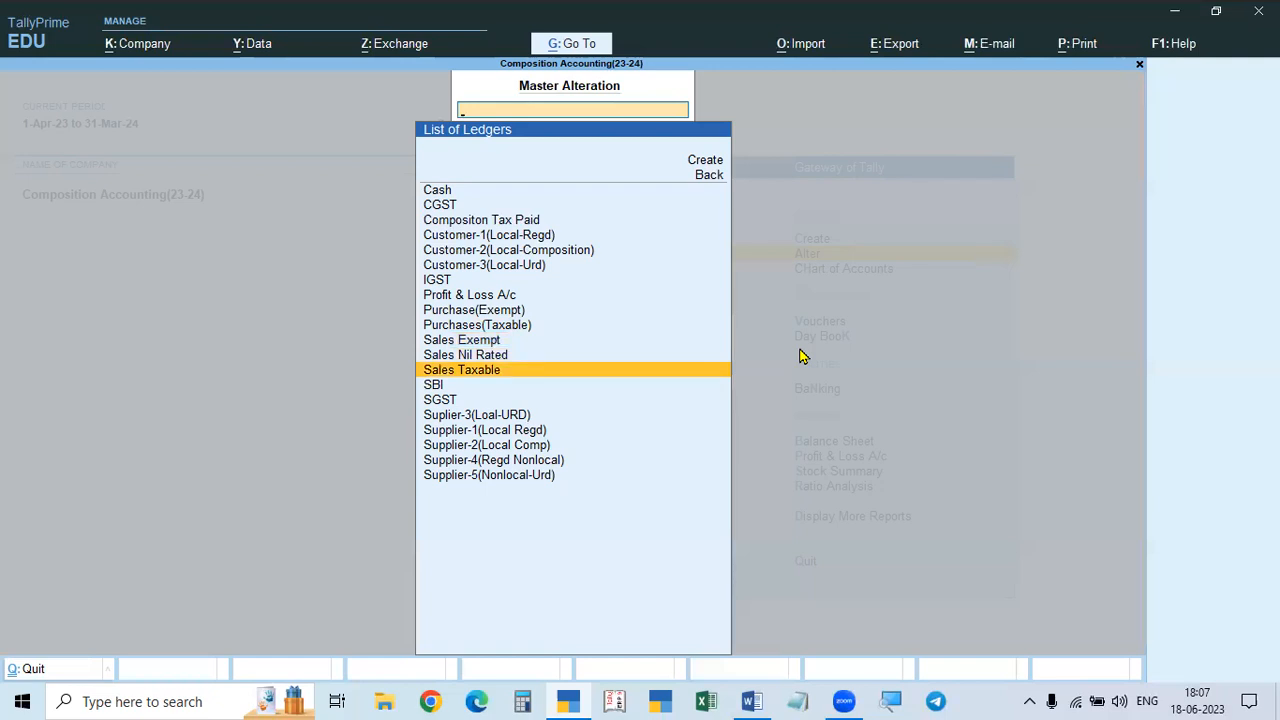
pyautogui.press('Up')
pyautogui.press('Up')
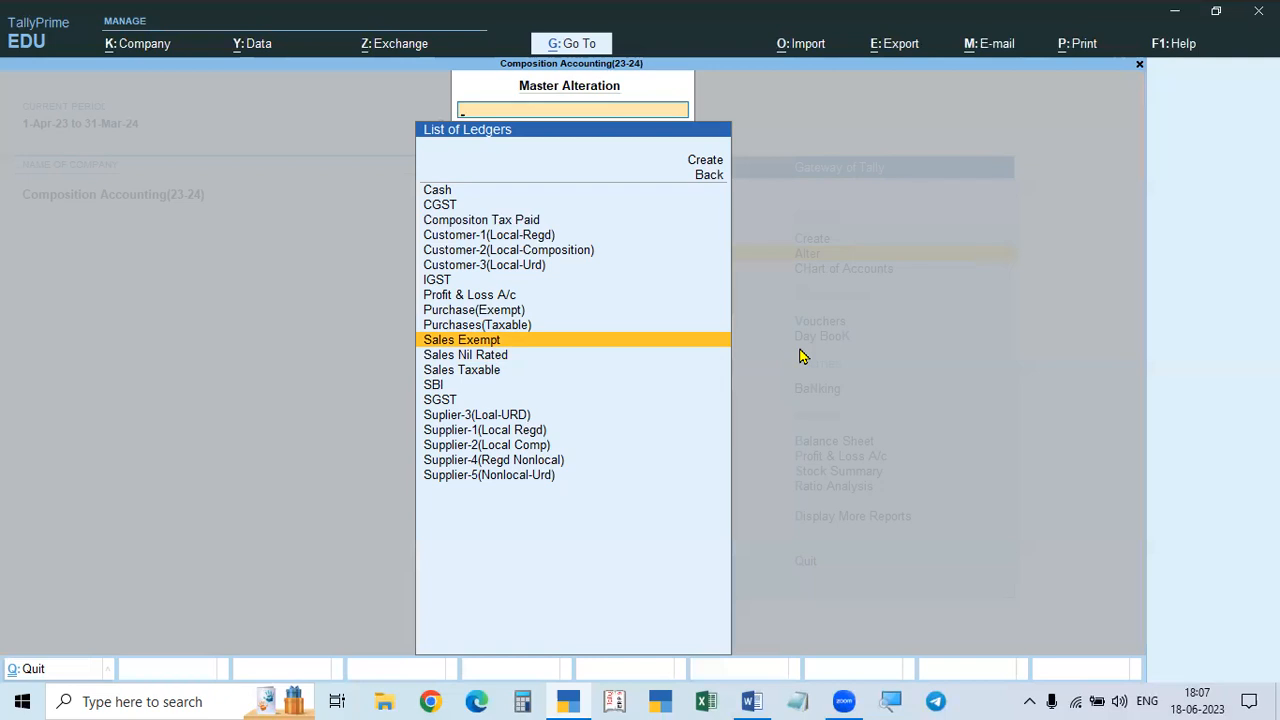
pyautogui.press('Down')
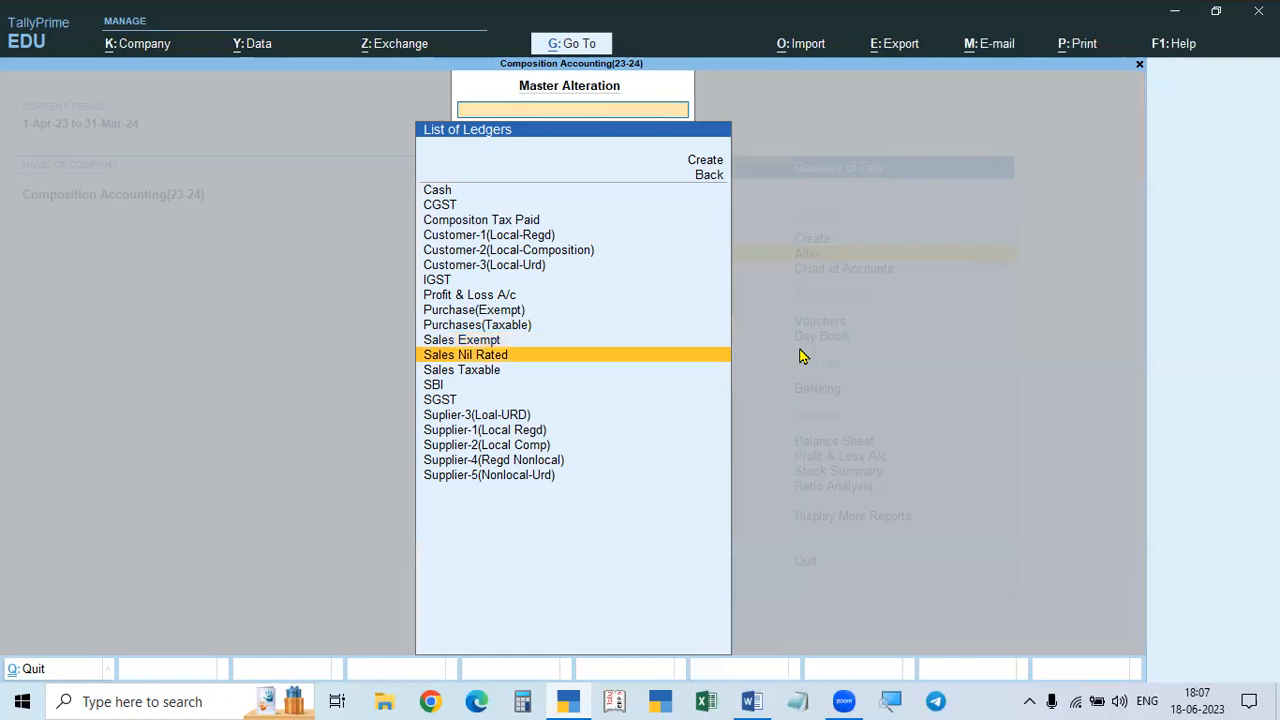
# Step: Open the Sales Exempt ledger, set Set/Alter GST Details to Yes, and review its GST details, keeping Exempt as the taxability
pyautogui.press('Up')
pyautogui.press('Return')
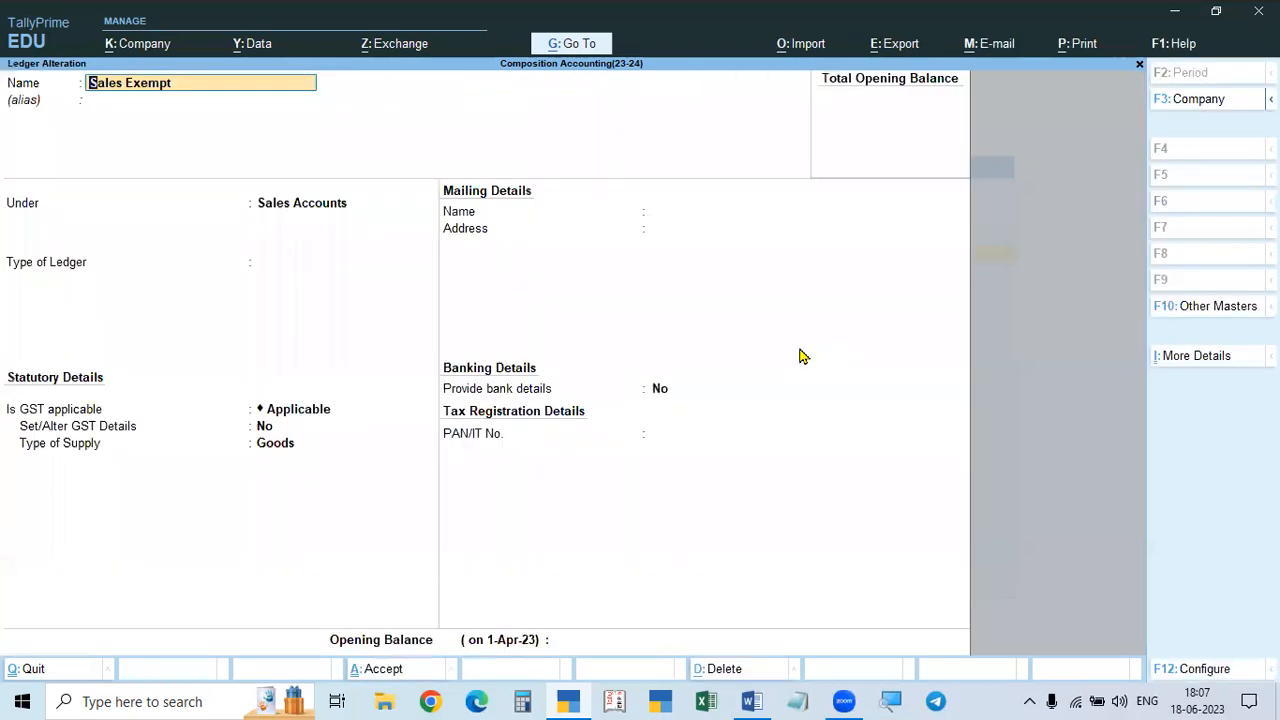
pyautogui.press('Return')
pyautogui.press('Return')
pyautogui.press('Return')
pyautogui.press('Return')
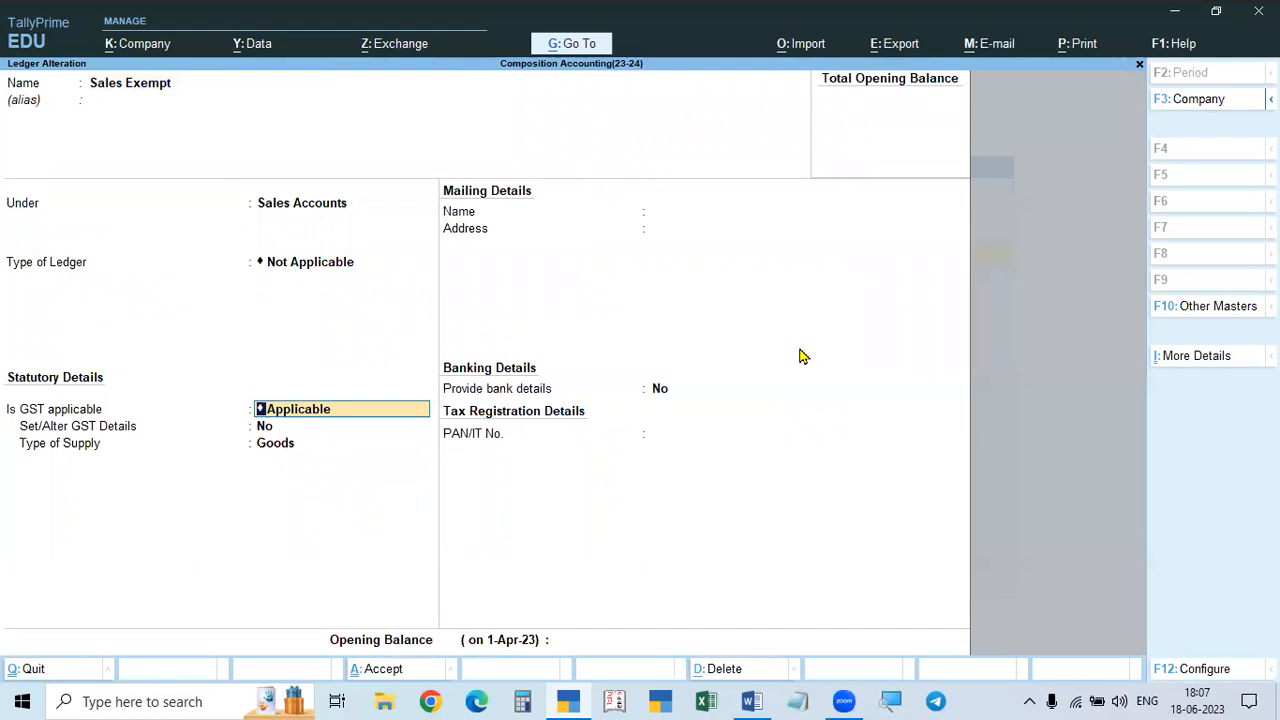
pyautogui.press('Return')
pyautogui.press('y')
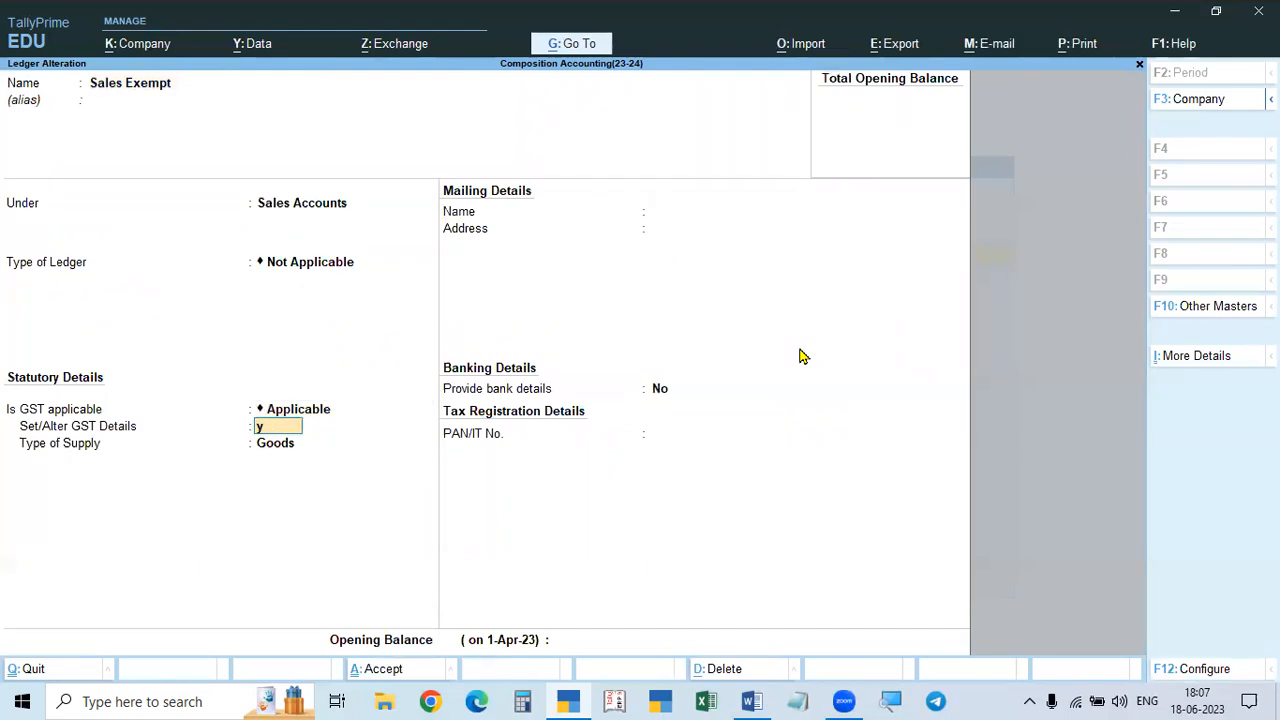
pyautogui.press('Return')
pyautogui.press('Return')
pyautogui.press('Return')
pyautogui.press('Return')
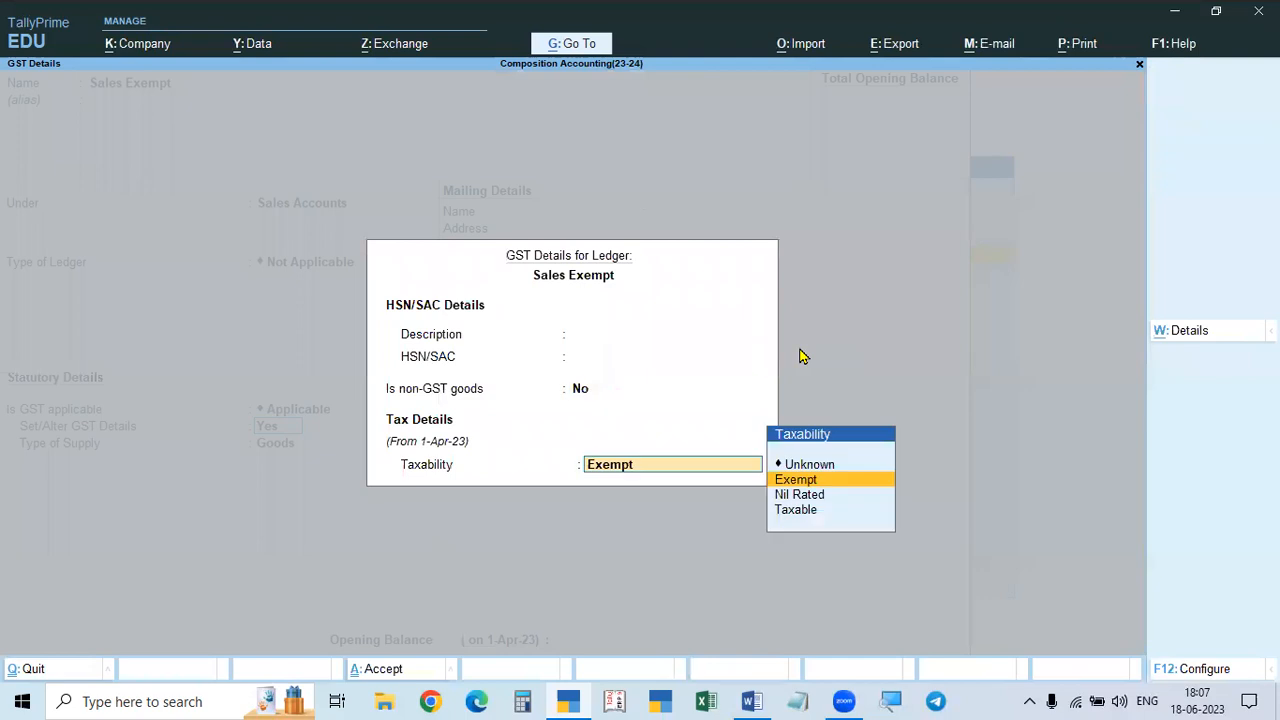
pyautogui.press('Return')
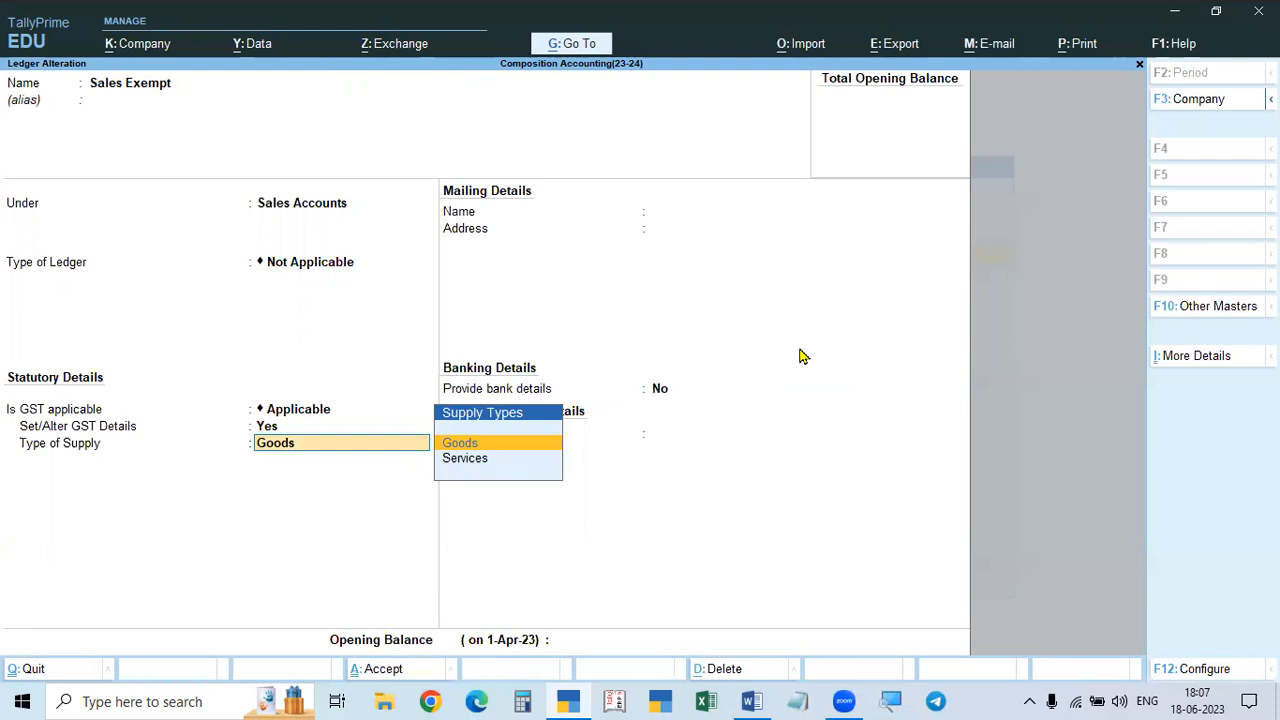
# Step: Clear and reselect Goods as the Sales Exempt ledger's type of supply, accept its GST details as Exempt, and save the ledger
pyautogui.write('g')
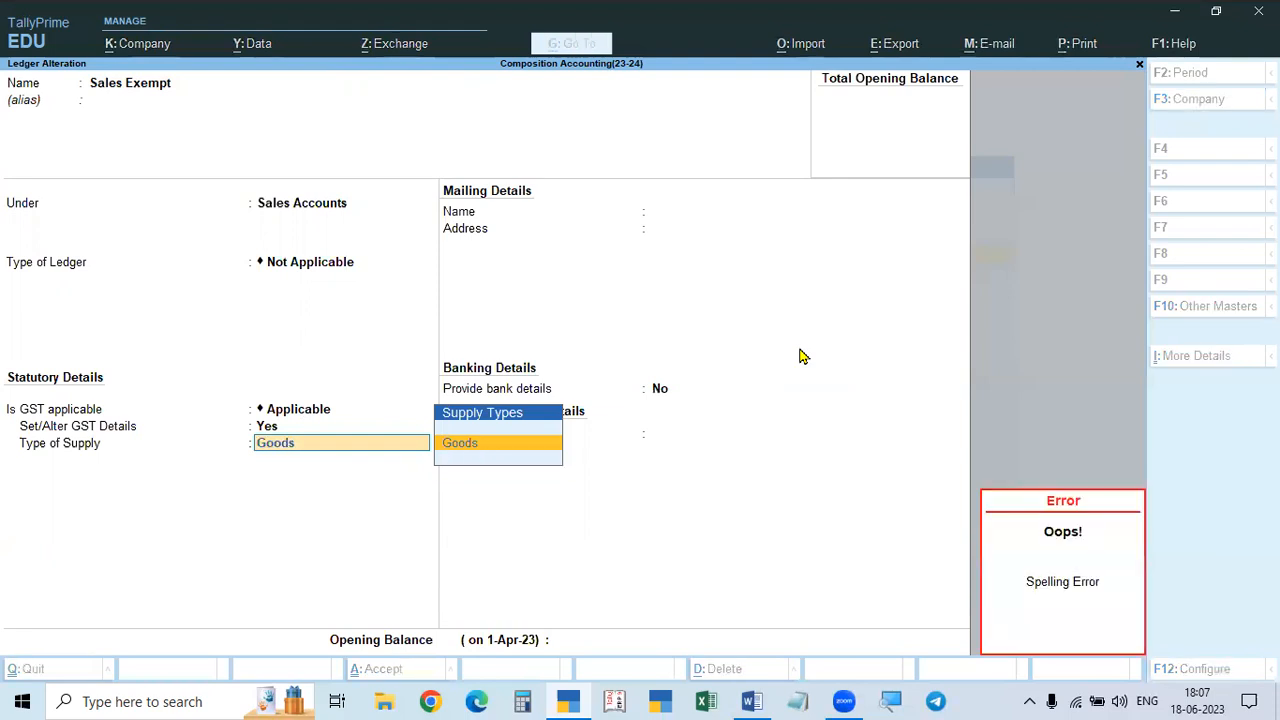
pyautogui.press('BackSpace')
pyautogui.press('BackSpace')
pyautogui.press('BackSpace')
pyautogui.press('BackSpace')
pyautogui.press('BackSpace')
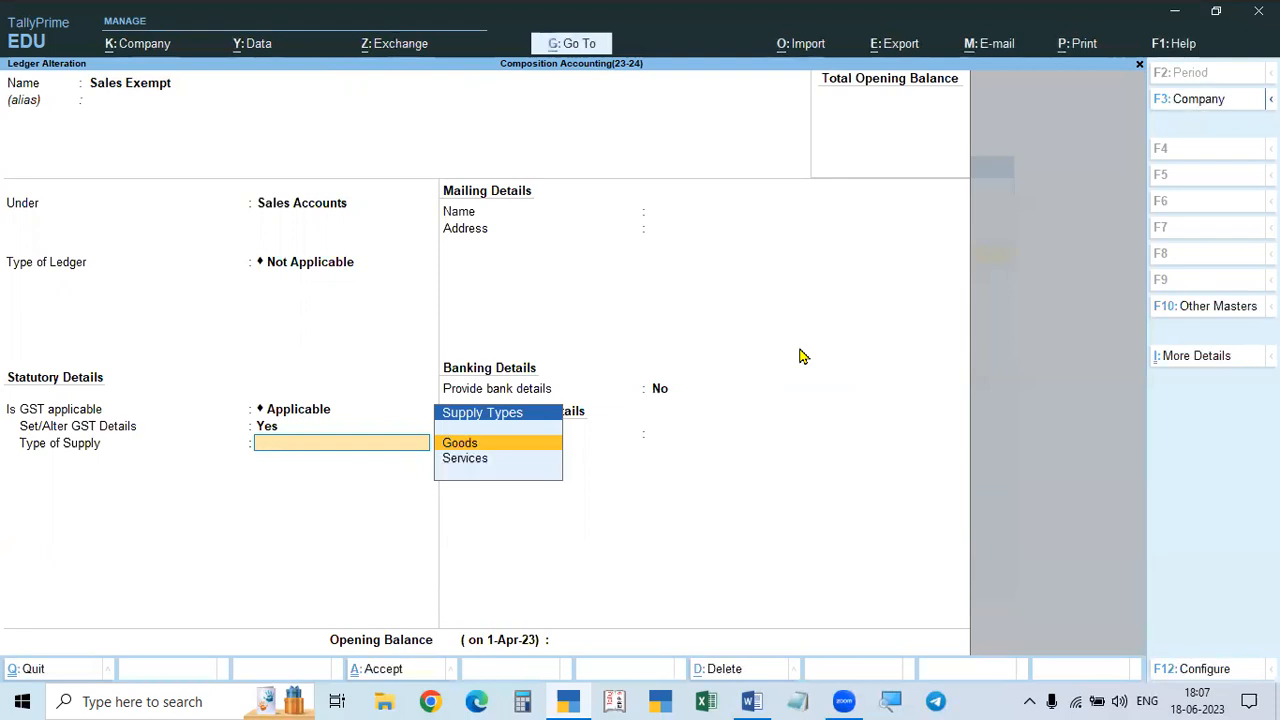
pyautogui.press('Return')
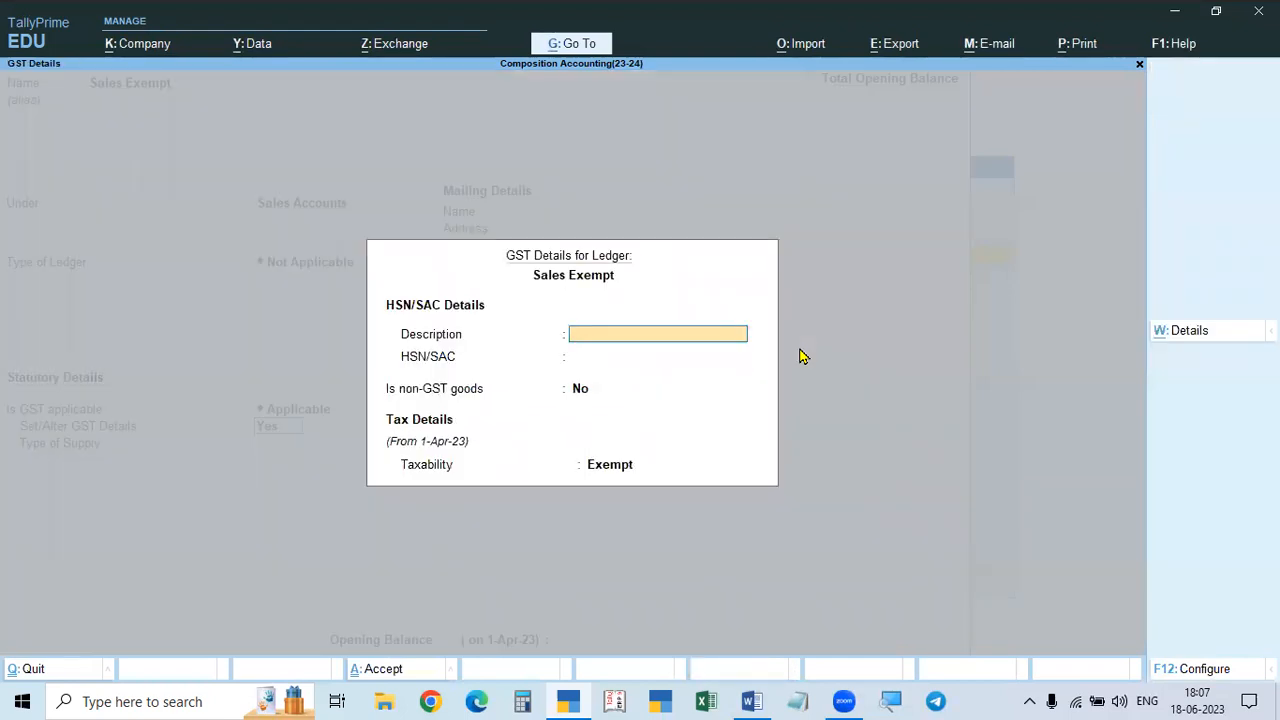
pyautogui.press('Return')
pyautogui.press('Return')
pyautogui.press('Return')
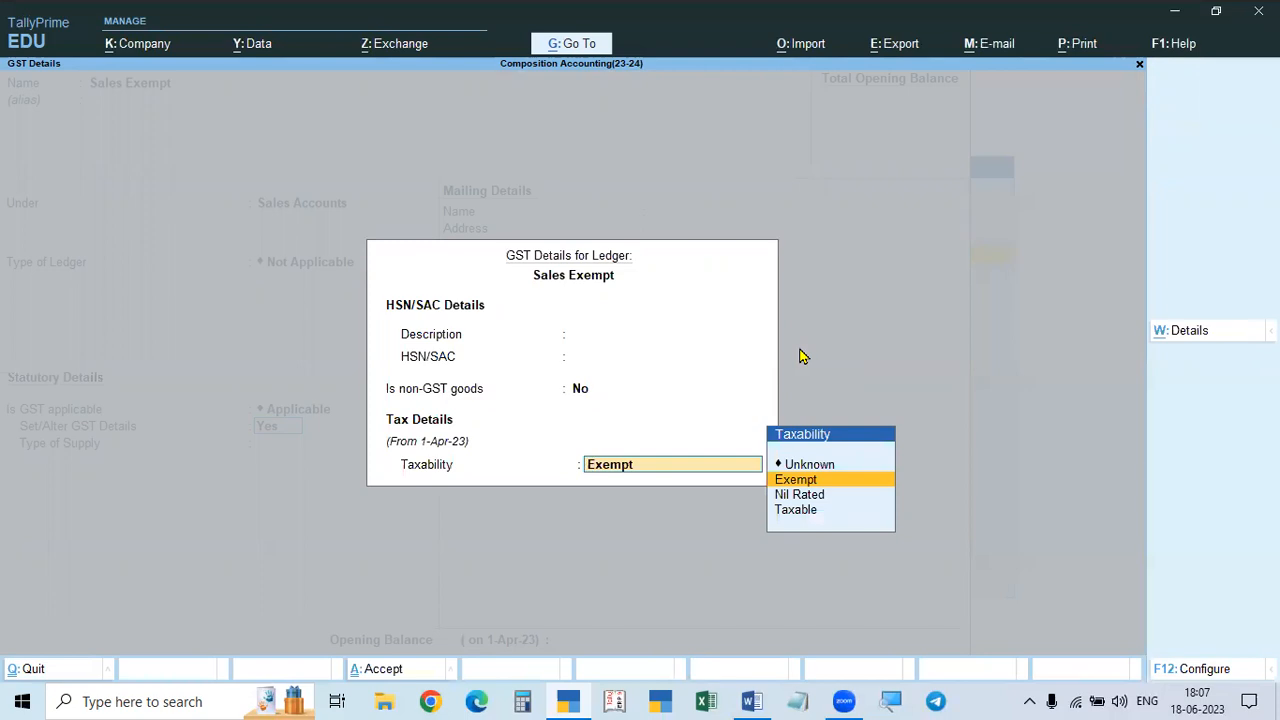
pyautogui.press('Return')
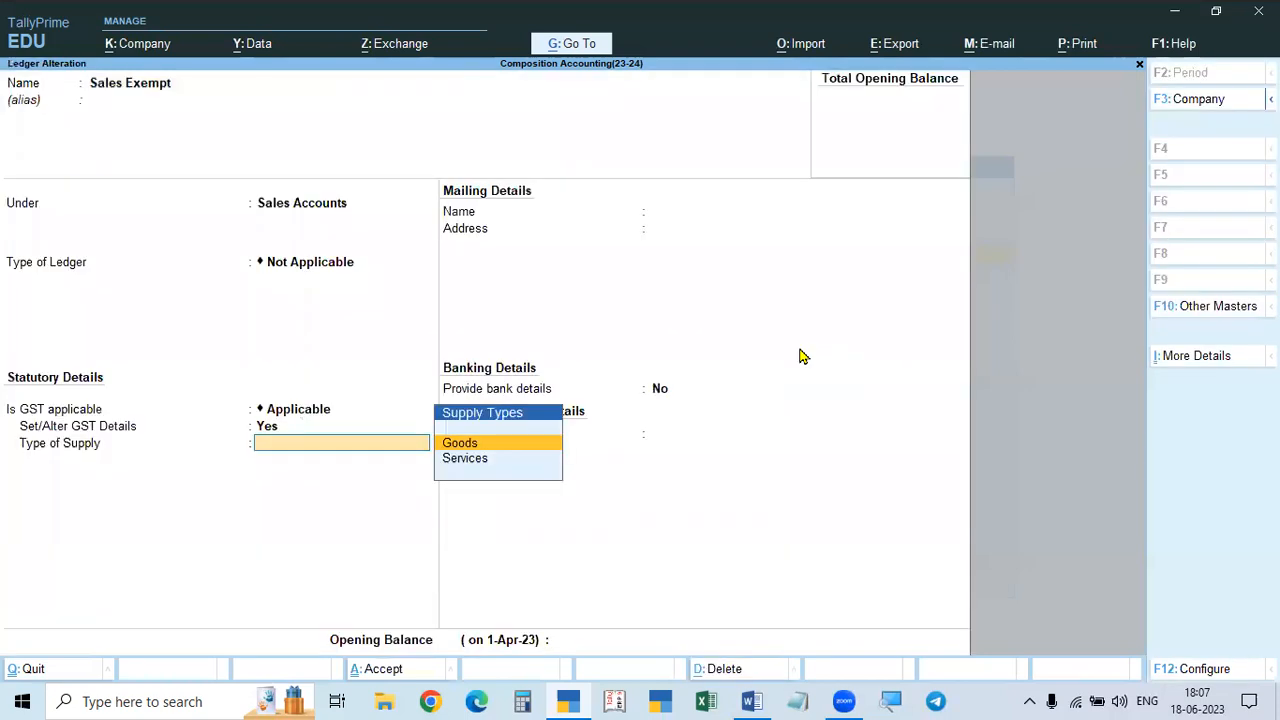
pyautogui.press('Return')
pyautogui.press('Return')
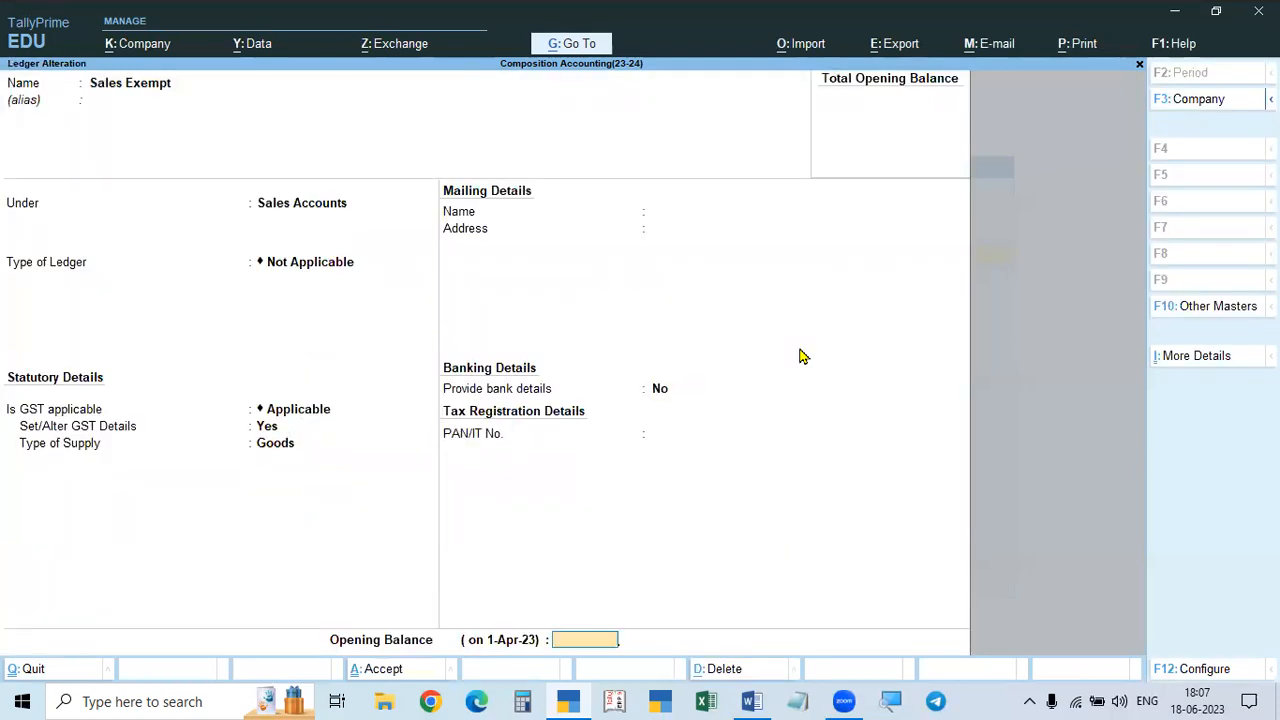
pyautogui.press('Return')
# Step: Open the Sales Nil Rated ledger, review its GST details with Nil Rated kept as the taxability, and accept the ledger
pyautogui.press('Down')
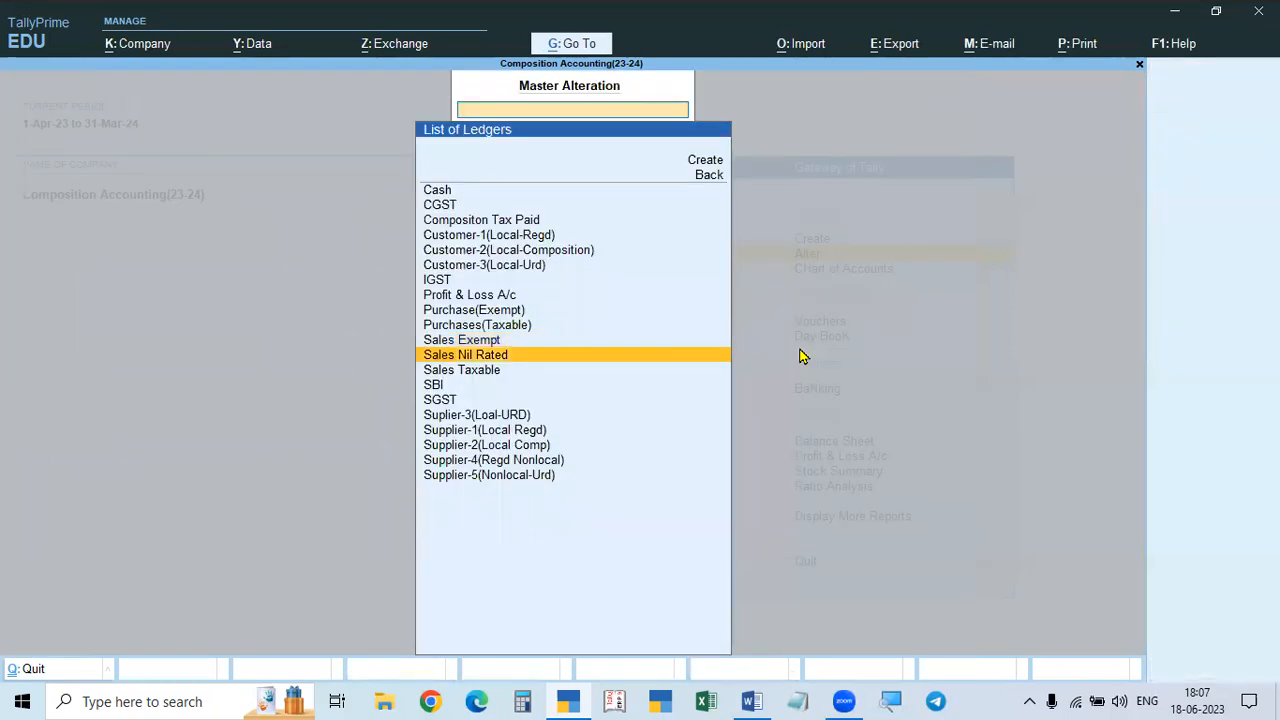
pyautogui.press('Return')
pyautogui.press('Return')
pyautogui.press('Return')
pyautogui.press('Return')
pyautogui.press('Return')
pyautogui.write('y')
pyautogui.press('Return')
pyautogui.press('Return')
pyautogui.press('Return')
pyautogui.press('Return')
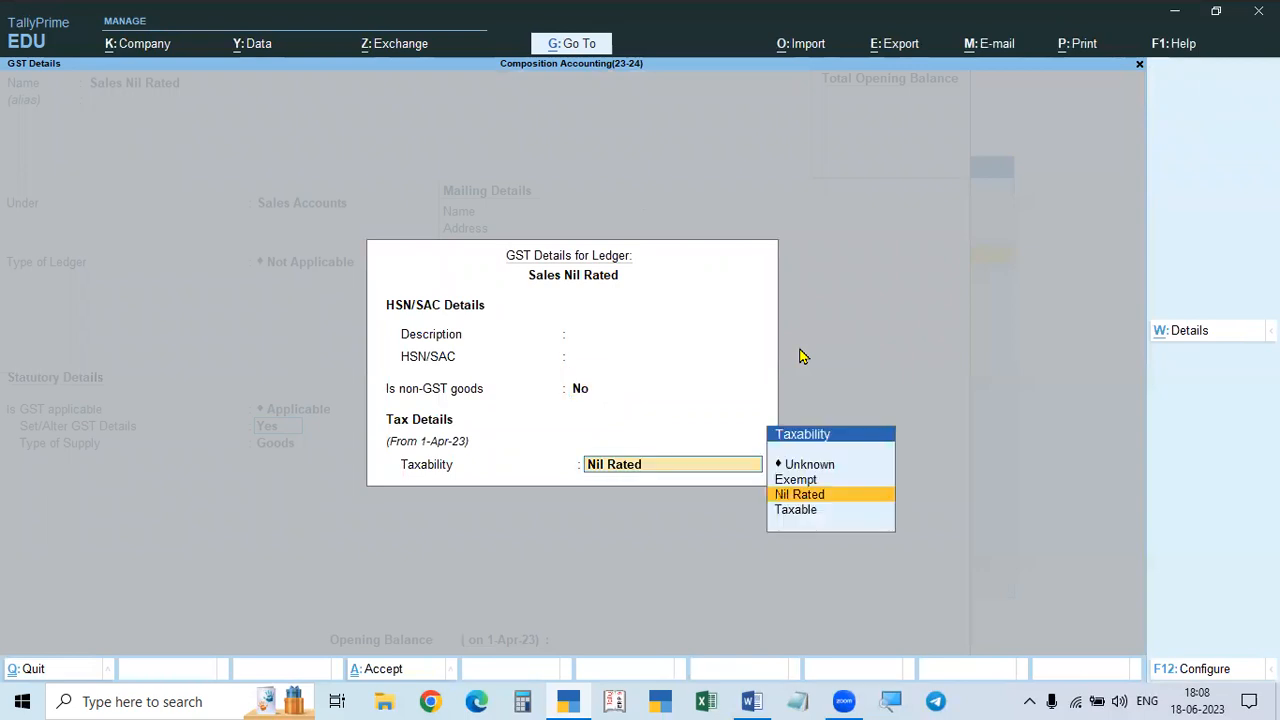
pyautogui.press('Return')
pyautogui.press('Return')
pyautogui.press('Return')
pyautogui.press('Return')
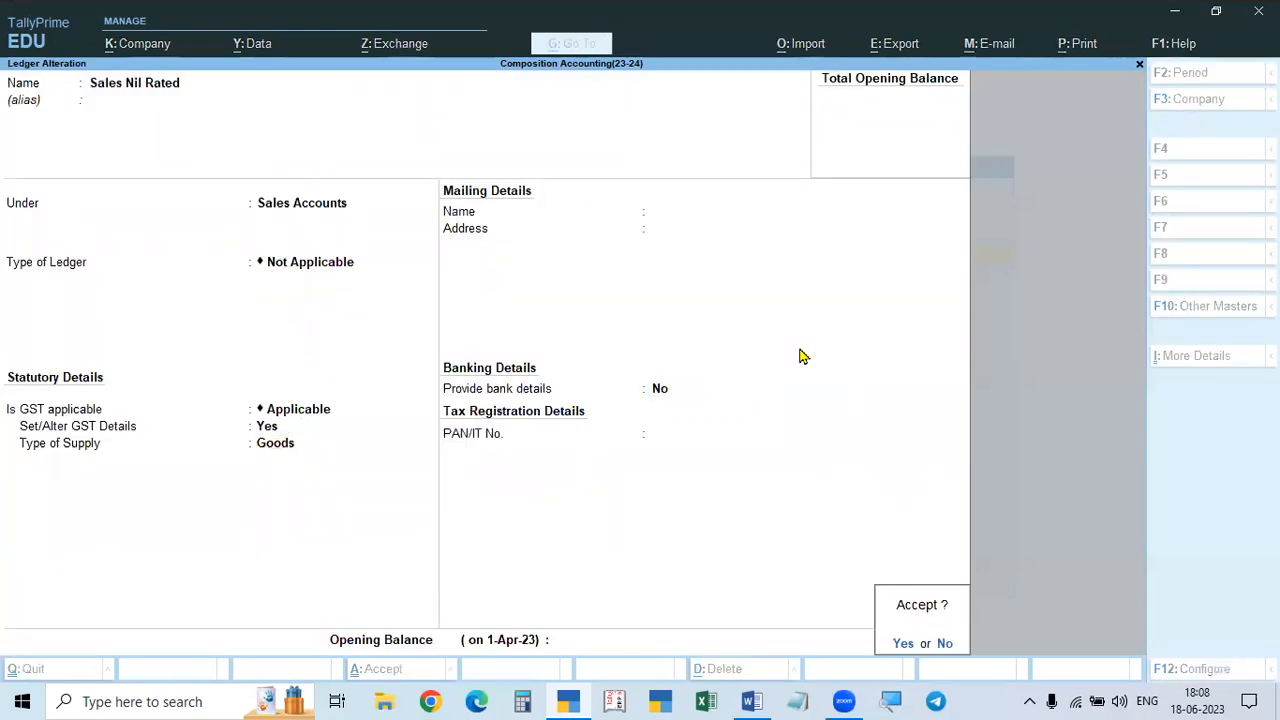
pyautogui.press('Return')
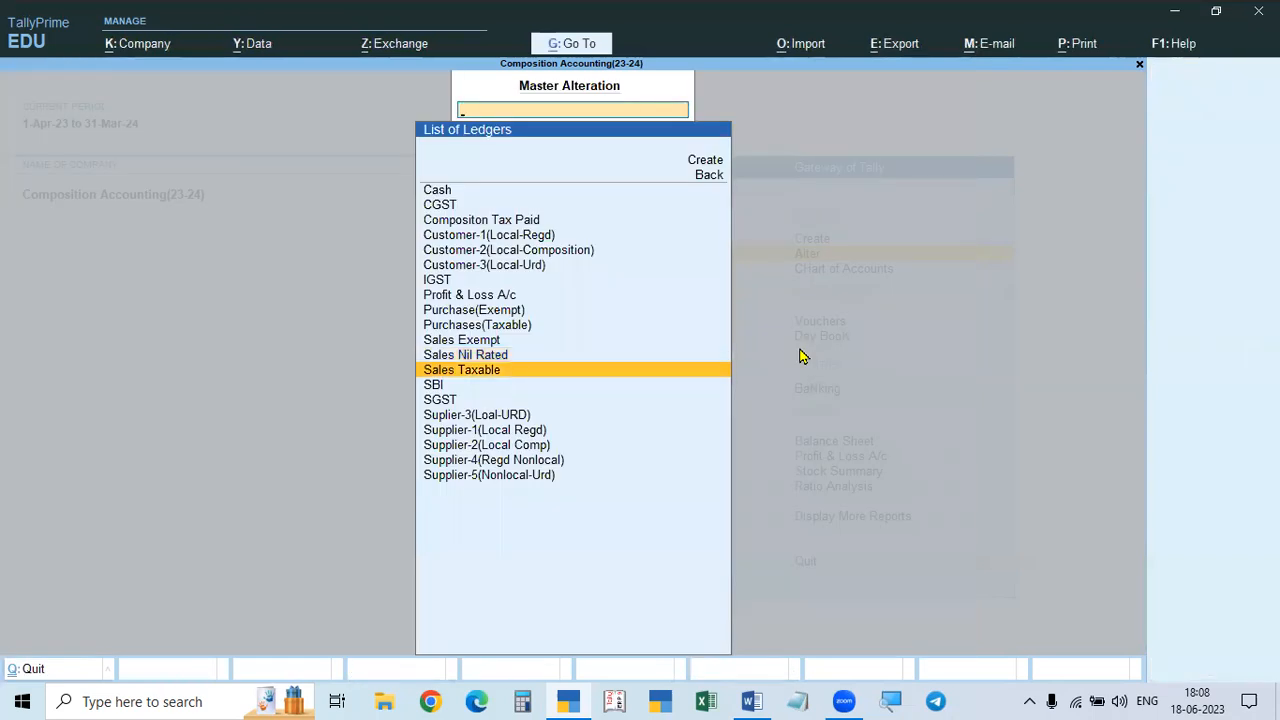
# Step: Open the Sales Taxable ledger, set Set/Alter GST Details to Yes, and go through its GST details
pyautogui.press('Return')
pyautogui.press('Return')
pyautogui.press('Return')
pyautogui.press('Return')
pyautogui.press('Return')
pyautogui.press('Return')
pyautogui.write('y')
pyautogui.press('Return')
pyautogui.press('Return')
pyautogui.press('Return')
pyautogui.press('Return')
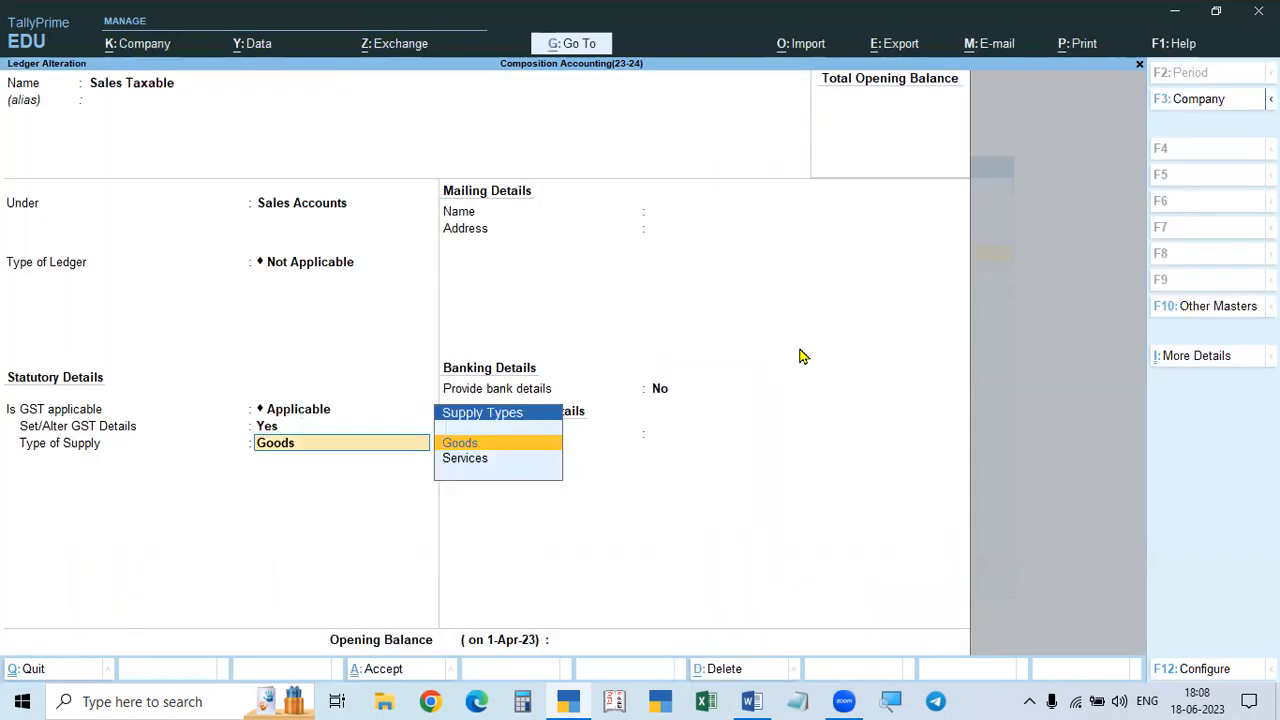
# Step: Keep Goods as the Sales Taxable ledger's type of supply, leave bank details at No, and save the ledger
pyautogui.press('Return')
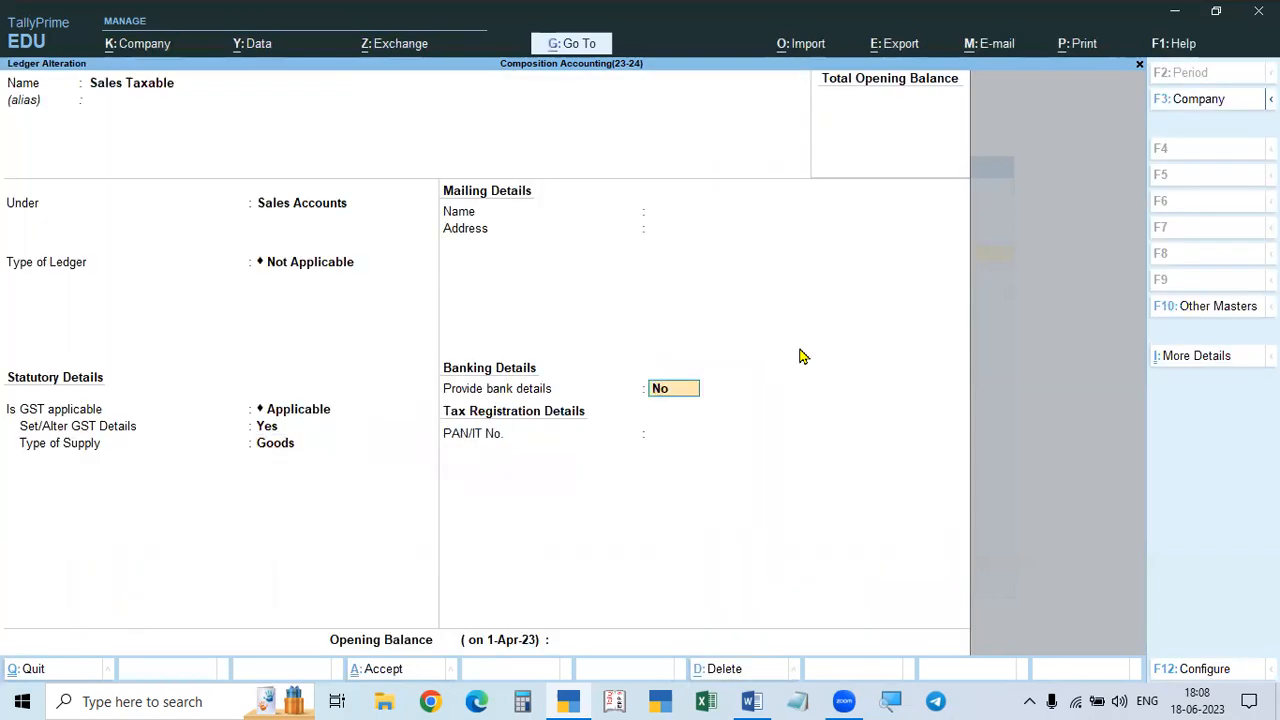
pyautogui.press('Return')
pyautogui.press('Return')
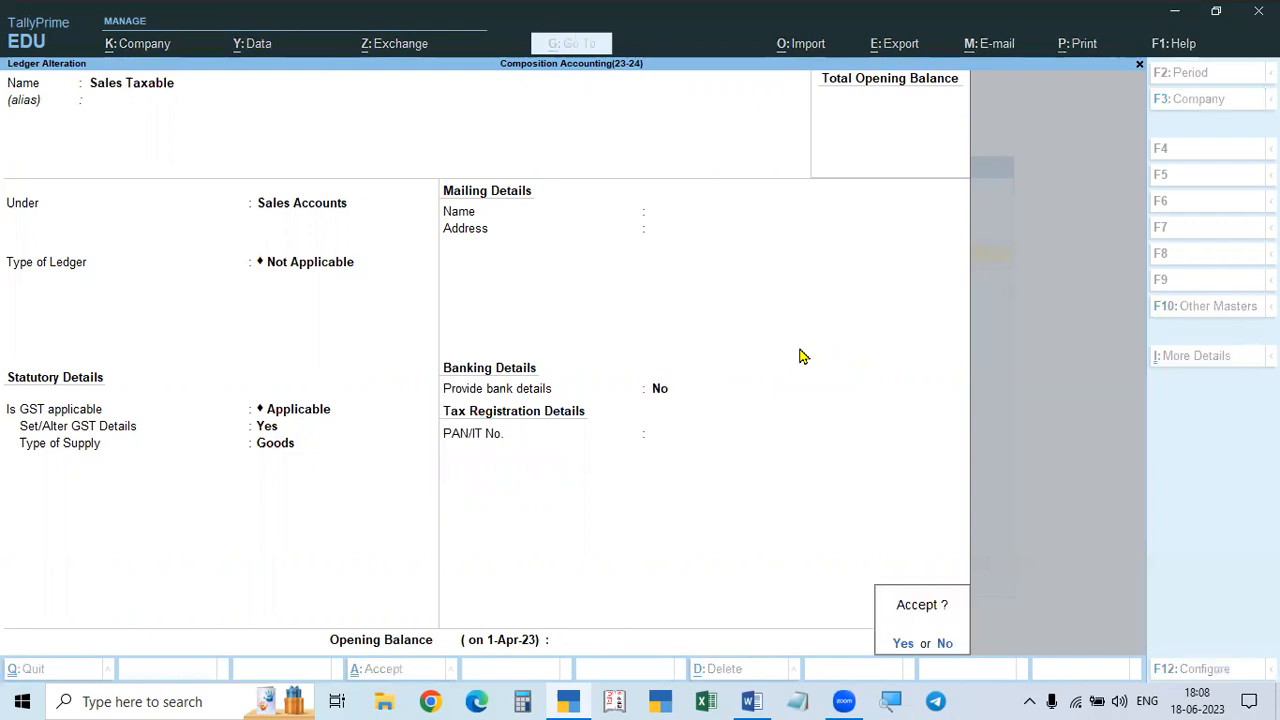
pyautogui.press('Return')
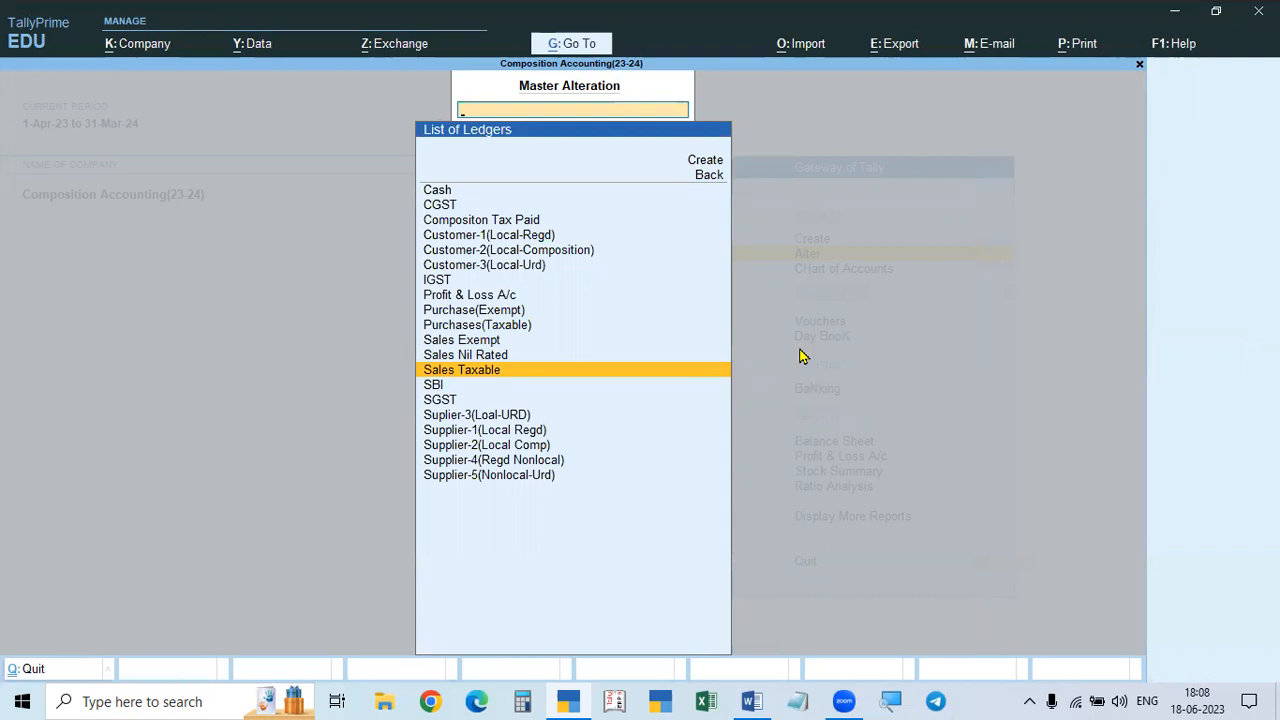
# Step: Open the Purchases(Taxable) ledger and display its GST details by setting Set/Alter GST Details to Yes
pyautogui.press('Up')
pyautogui.press('Up')
pyautogui.press('Up')
pyautogui.press('Return')
pyautogui.press('Return')
pyautogui.press('Return')
pyautogui.press('Return')
pyautogui.press('Return')
pyautogui.press('Return')
pyautogui.write('y')
pyautogui.press('Return')
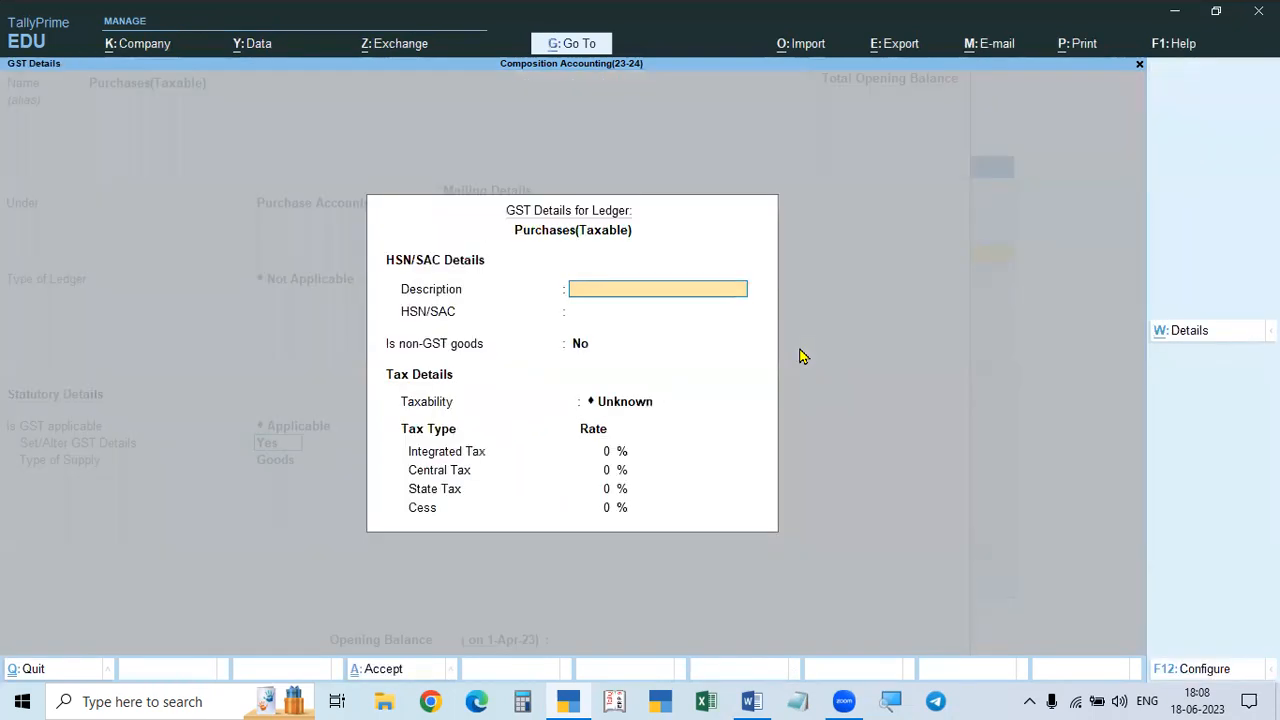
# Step: Leave the GST details, set Set/Alter GST Details to No for Purchases(Taxable), and accept the ledger with Goods as supply type
pyautogui.press('Escape')
pyautogui.write('n')
pyautogui.press('Return')
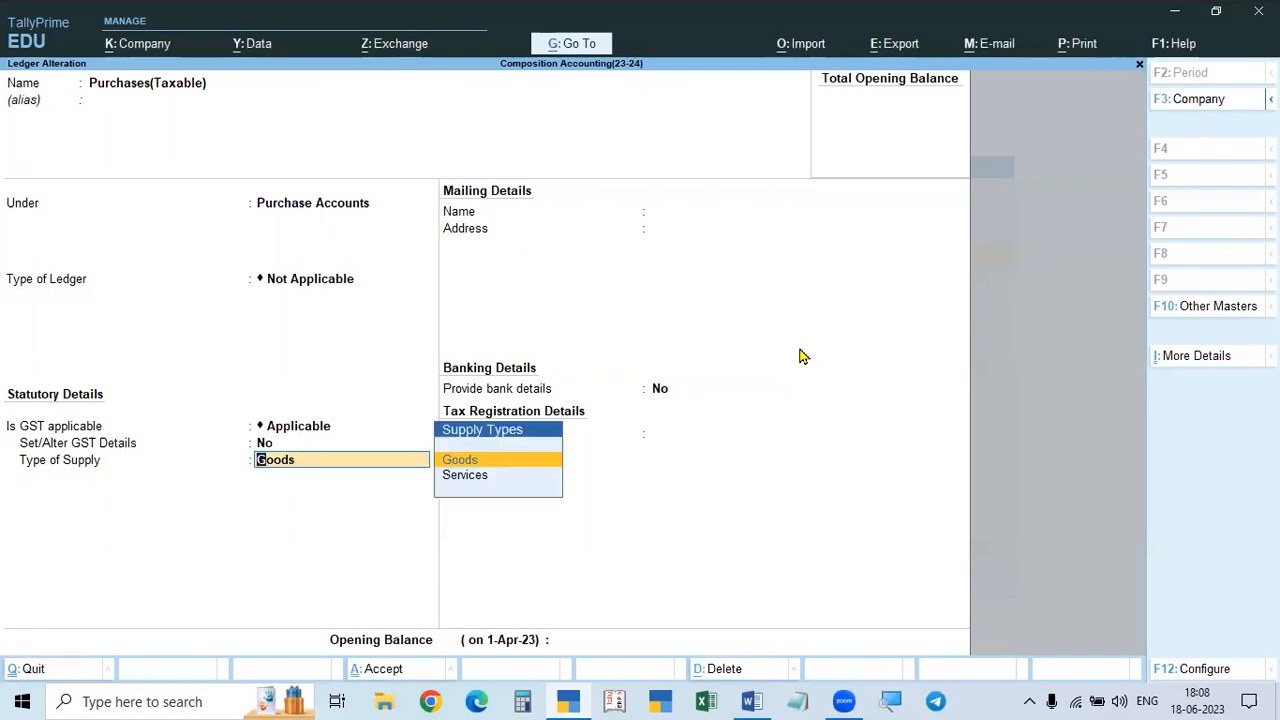
pyautogui.press('Return')
pyautogui.press('Return')
pyautogui.press('Return')
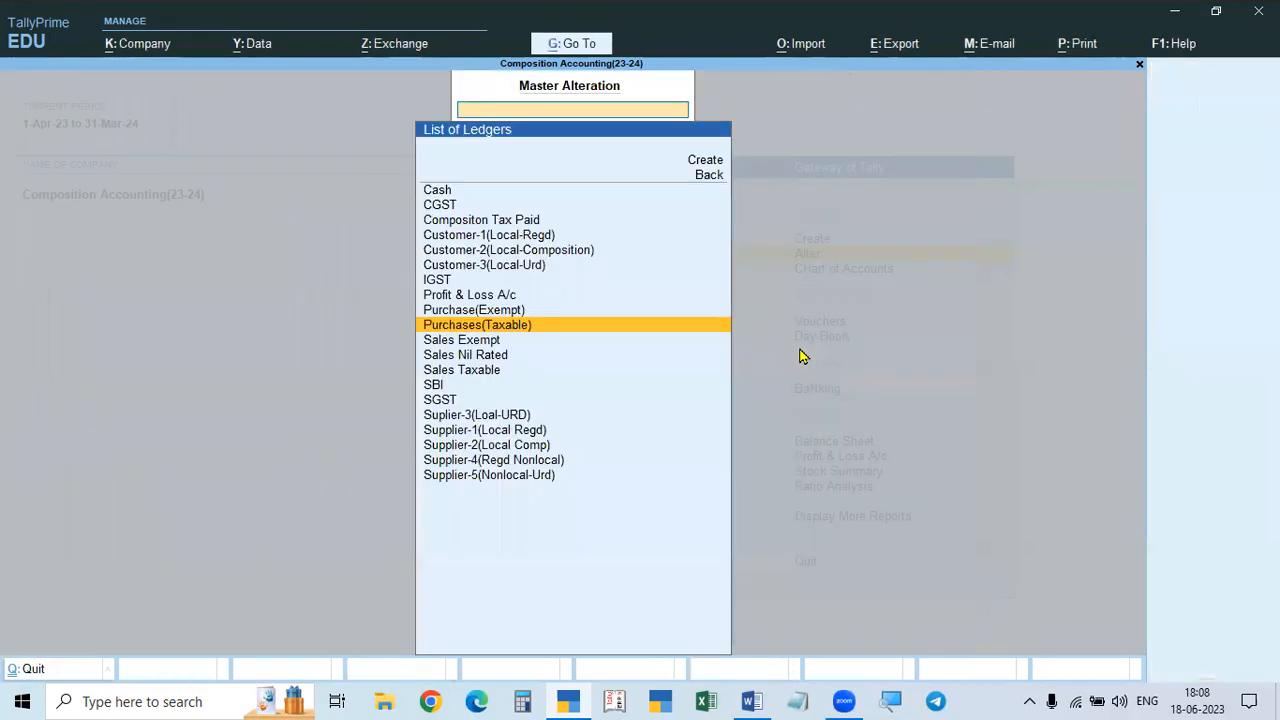
# Step: Switch from ledgers to the stock item masters and go through the taxable, exempt and nil rated items
pyautogui.press('Escape')
pyautogui.press('Down')
pyautogui.press('Down')
pyautogui.press('Down')
pyautogui.press('Down')
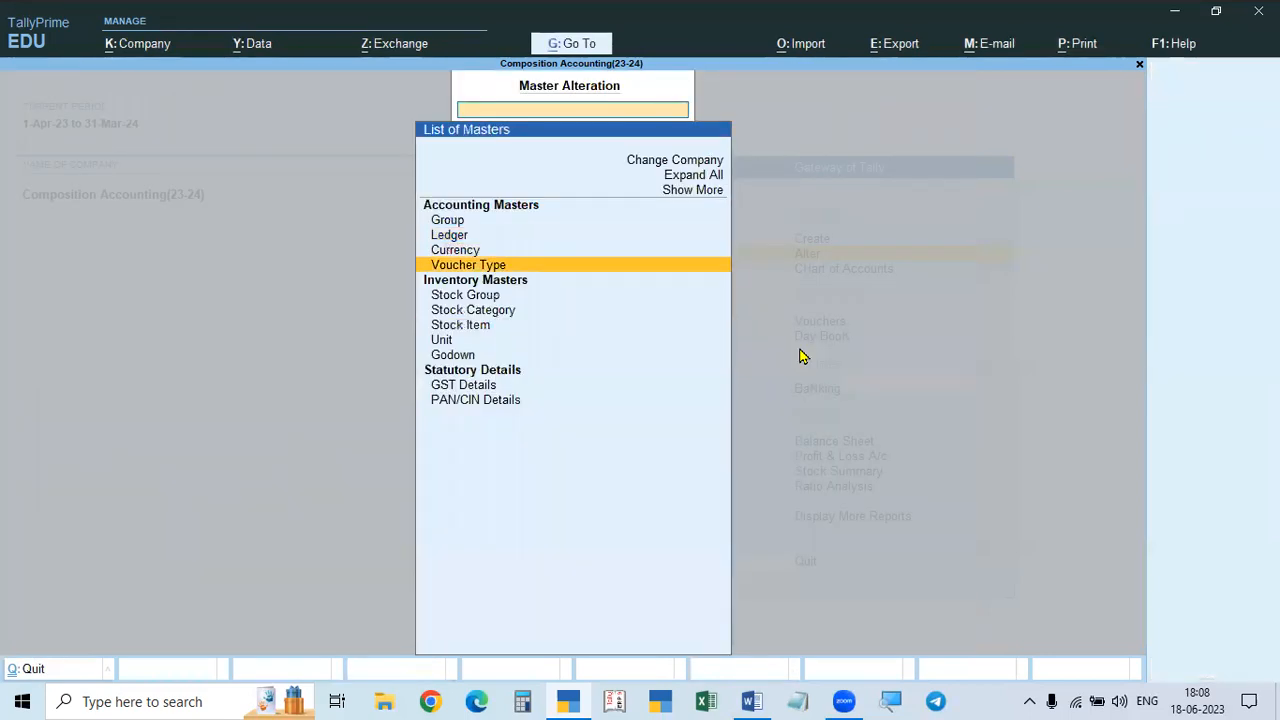
pyautogui.press('Down')
pyautogui.press('Return')
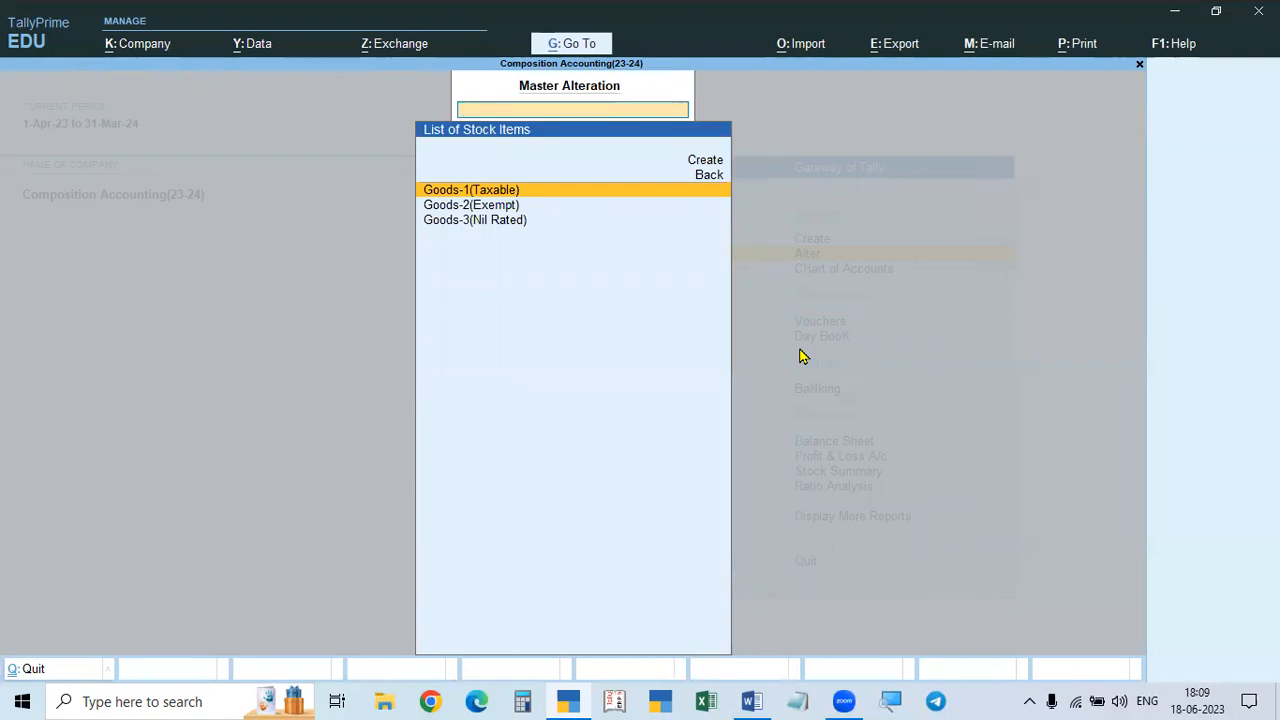
pyautogui.press('Down')
pyautogui.press('Down')
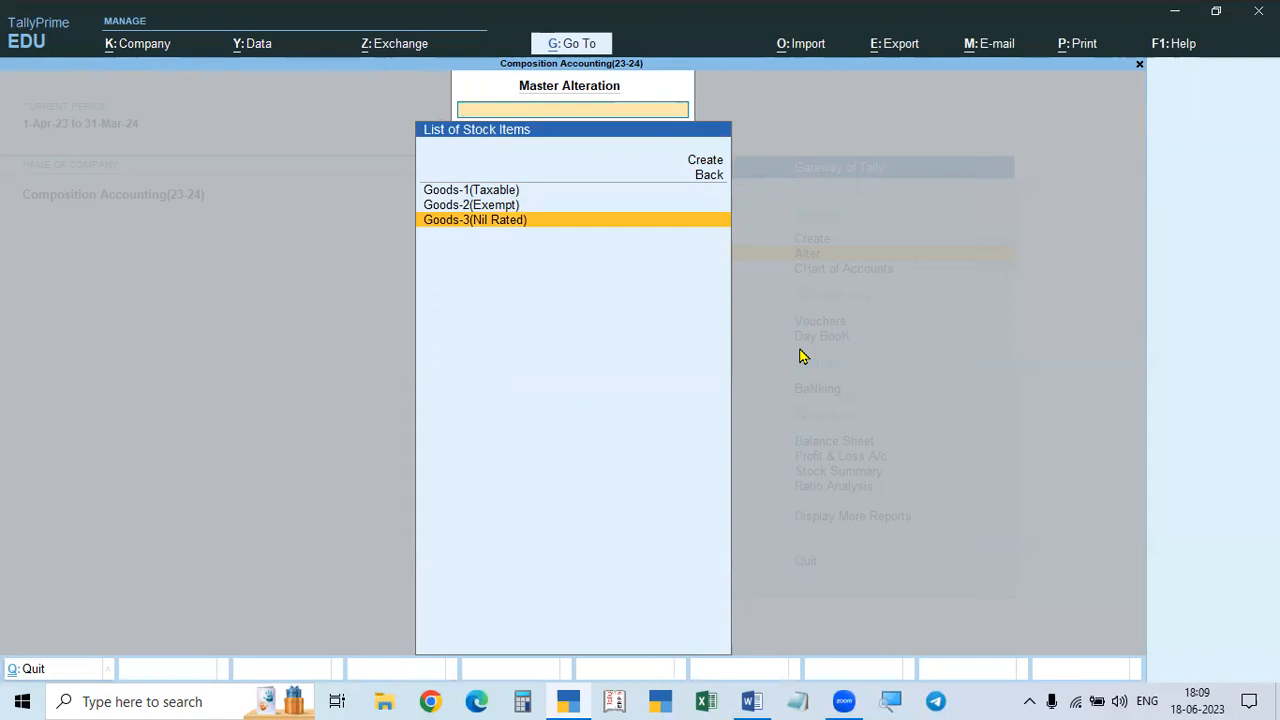
# Step: Open the Goods-1(Taxable) stock item for alteration and set Set/Alter GST Details to Yes
pyautogui.press('Up')
pyautogui.press('Up')
pyautogui.press('Return')
pyautogui.press('Return')
pyautogui.press('Return')
pyautogui.press('Return')
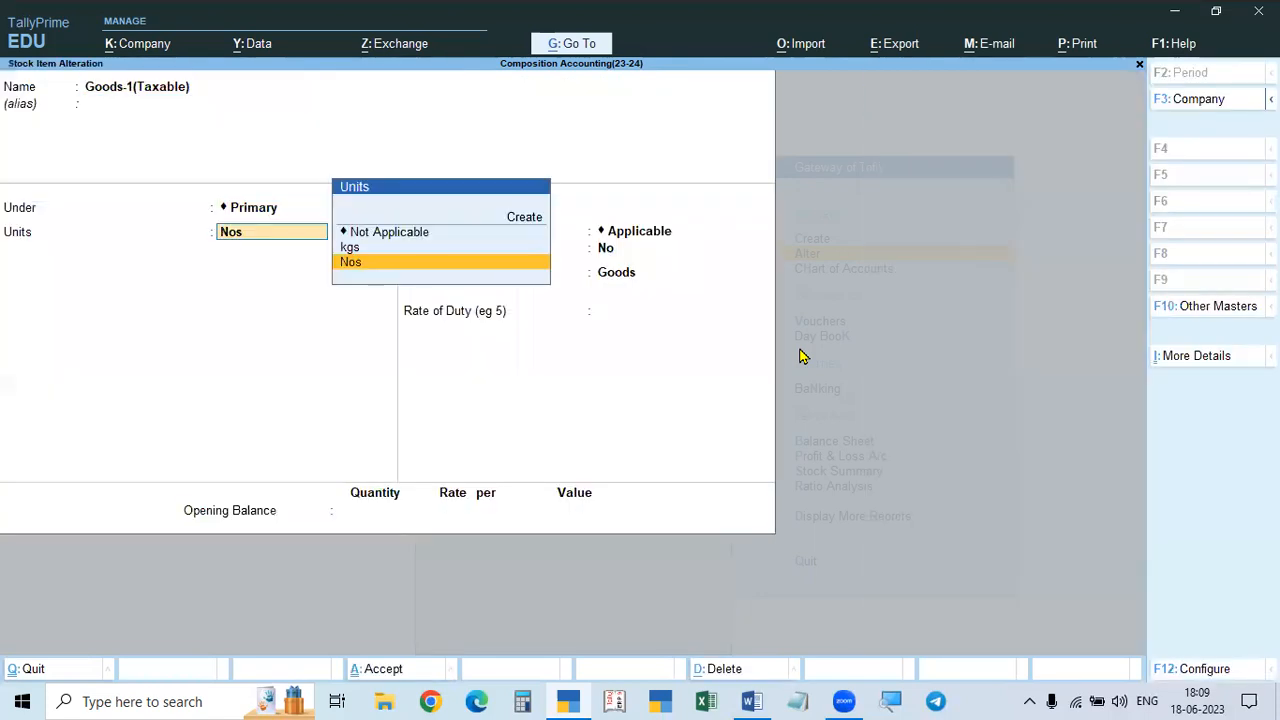
pyautogui.press('Return')
pyautogui.press('Return')
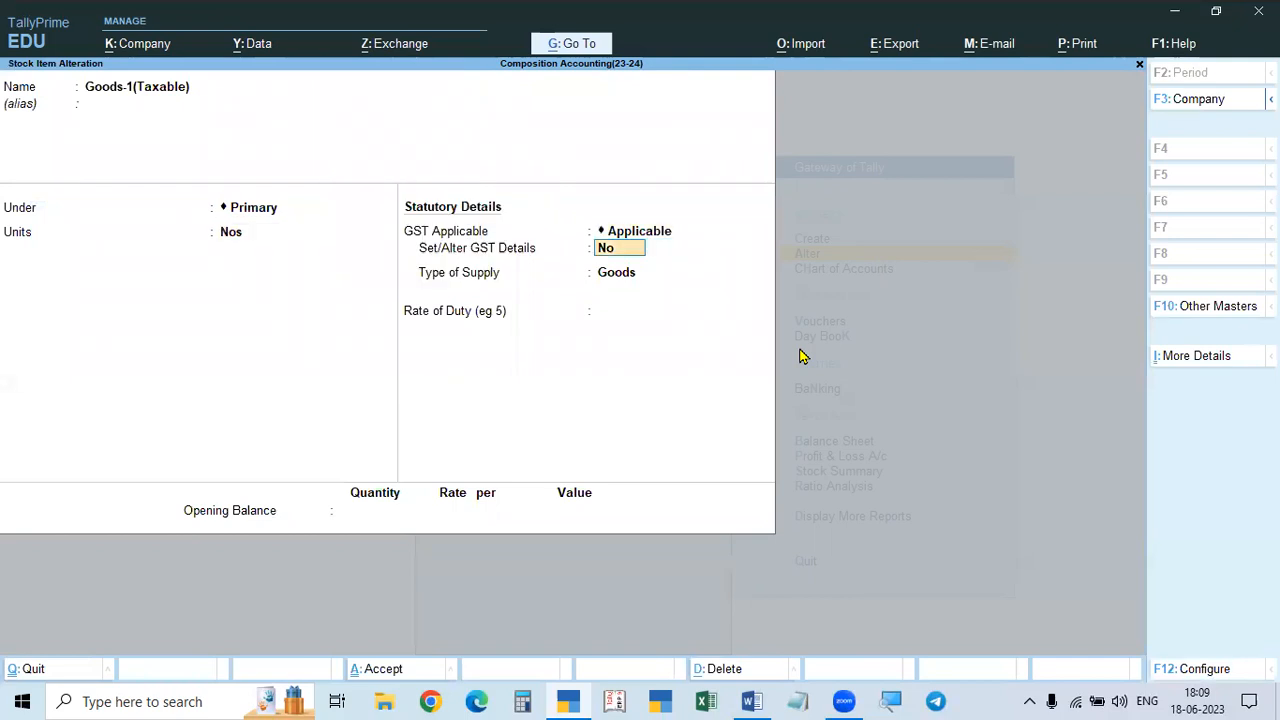
pyautogui.write('yy')
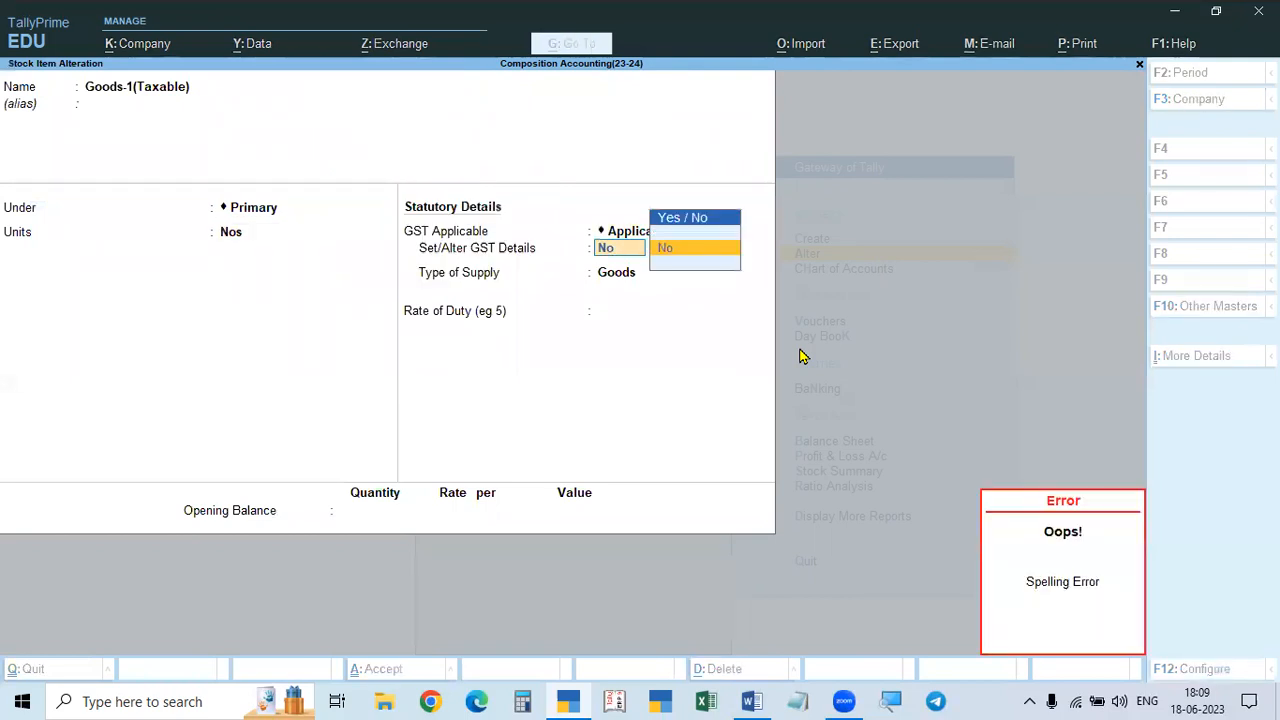
pyautogui.press('BackSpace')
pyautogui.write('y')
pyautogui.press('Return')
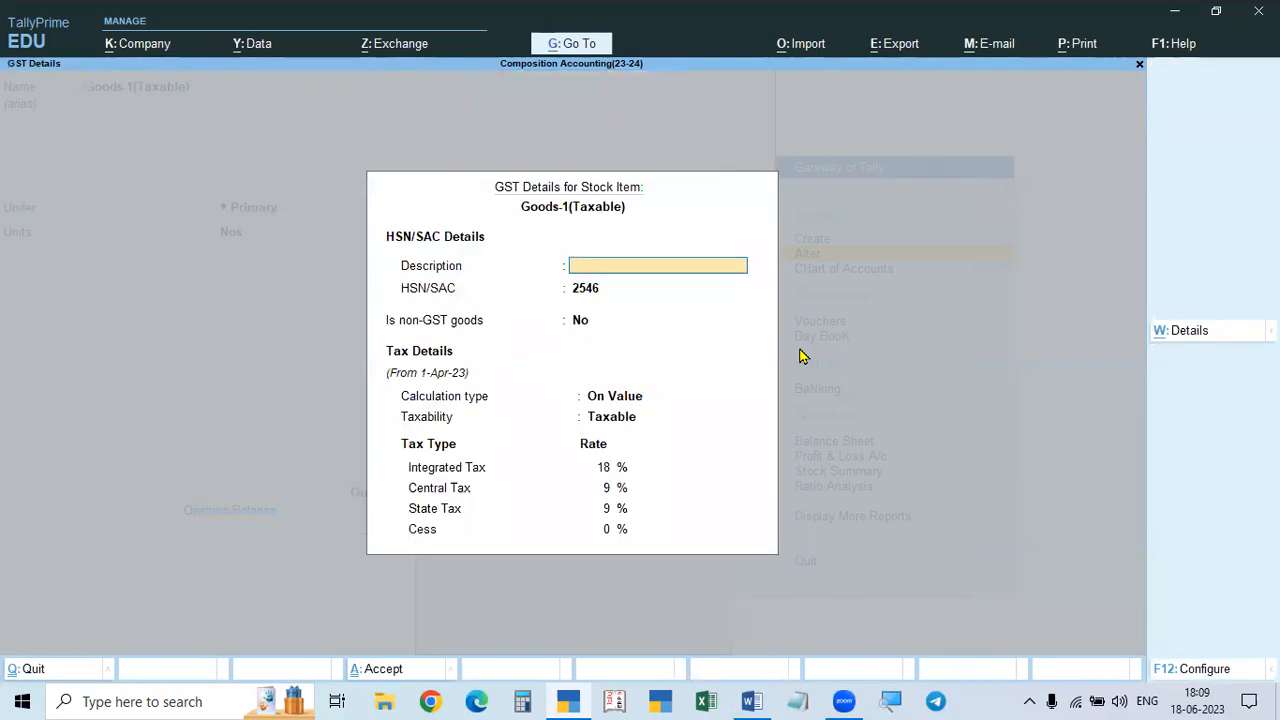
# Step: Review the Goods-1(Taxable) GST details, keeping Taxable with 18% integrated tax, and save the stock item
pyautogui.press('Return')
pyautogui.press('Return')
pyautogui.press('Return')
pyautogui.press('Return')
pyautogui.press('Return')
pyautogui.press('Return')
pyautogui.press('Return')
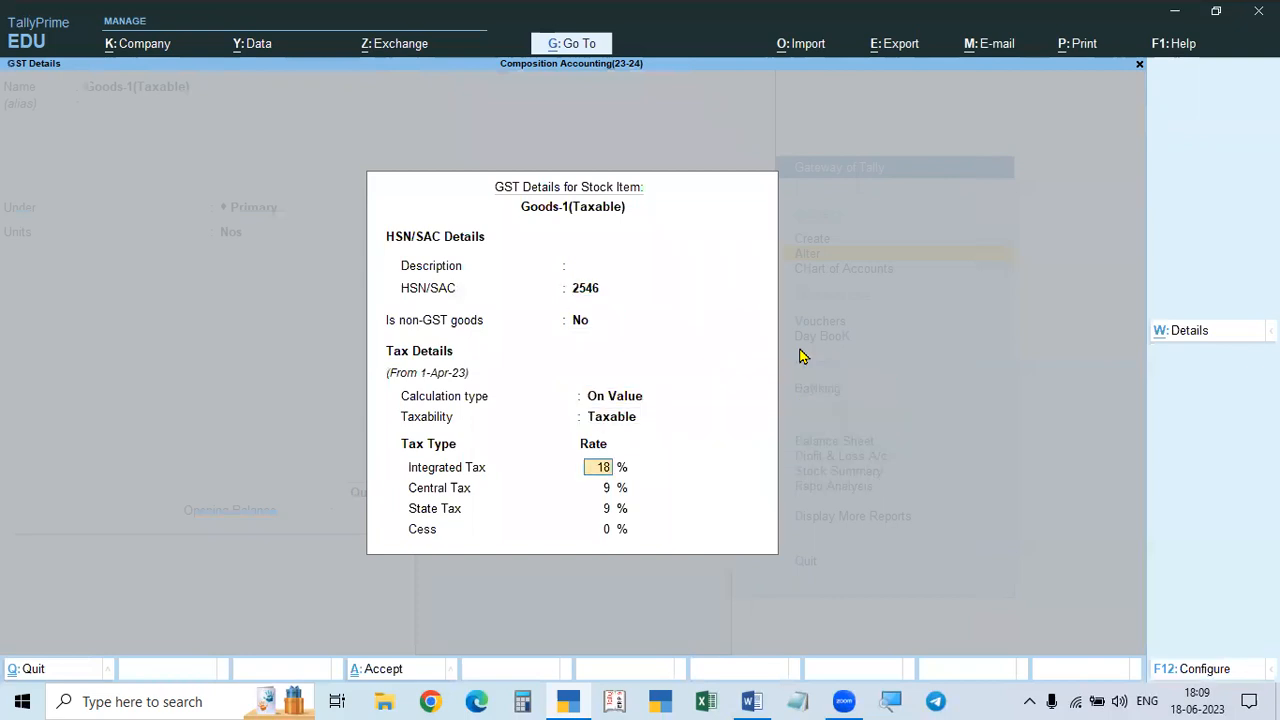
pyautogui.press('Return')
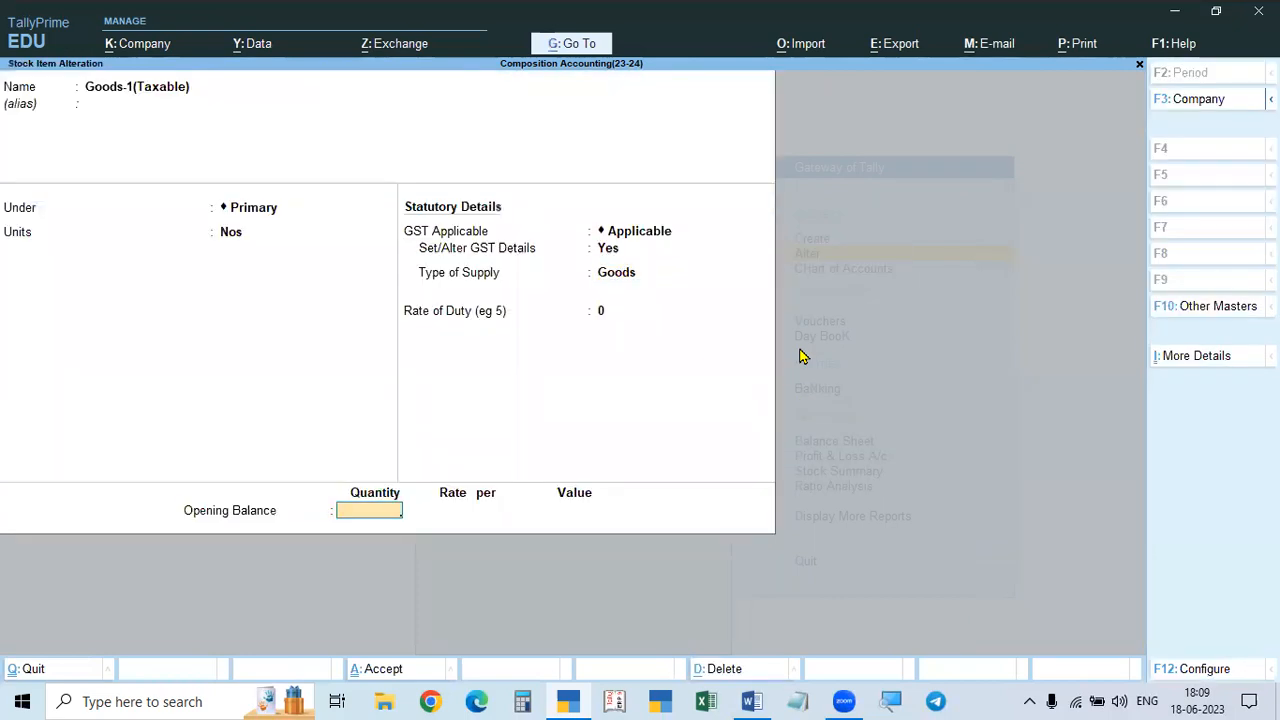
pyautogui.press('Return')
pyautogui.press('Return')
# Step: Open the Goods-2(Exempt) stock item for alteration and set Set/Alter GST Details to Yes
pyautogui.press('Down')
pyautogui.press('Return')
pyautogui.press('Return')
pyautogui.press('Return')
pyautogui.press('Return')
pyautogui.press('Return')
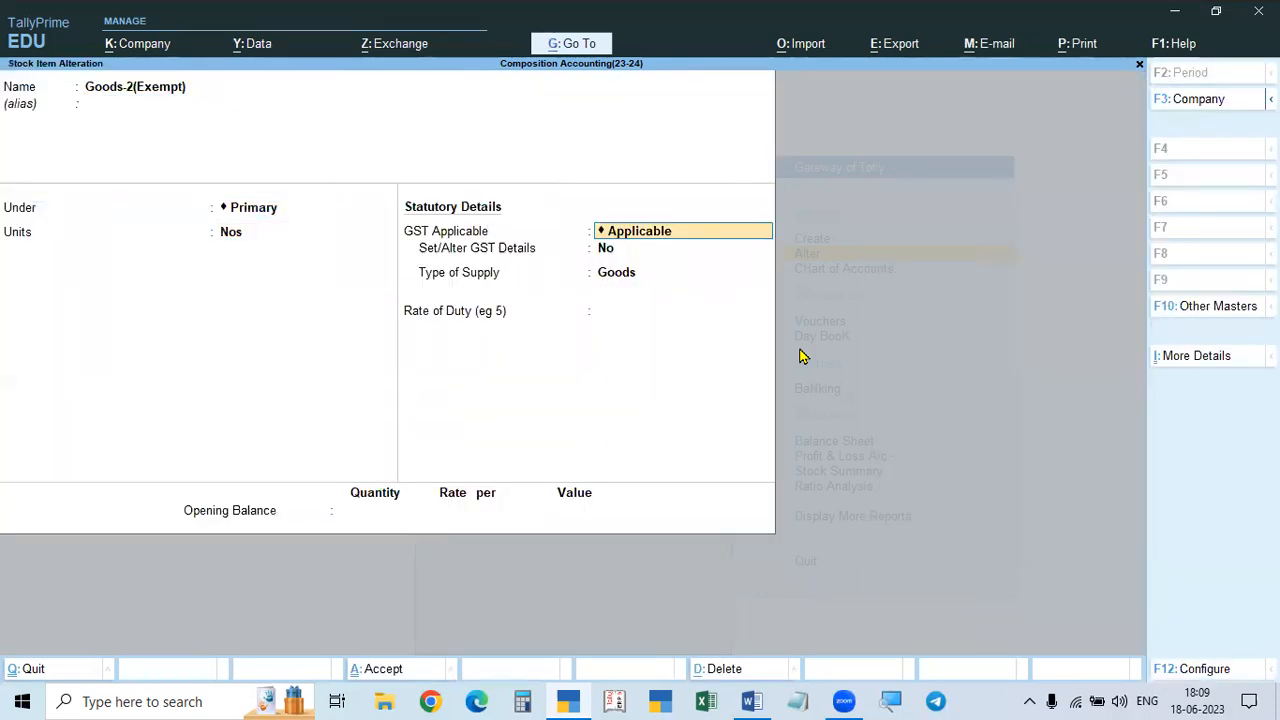
pyautogui.press('Return')
pyautogui.press('y')
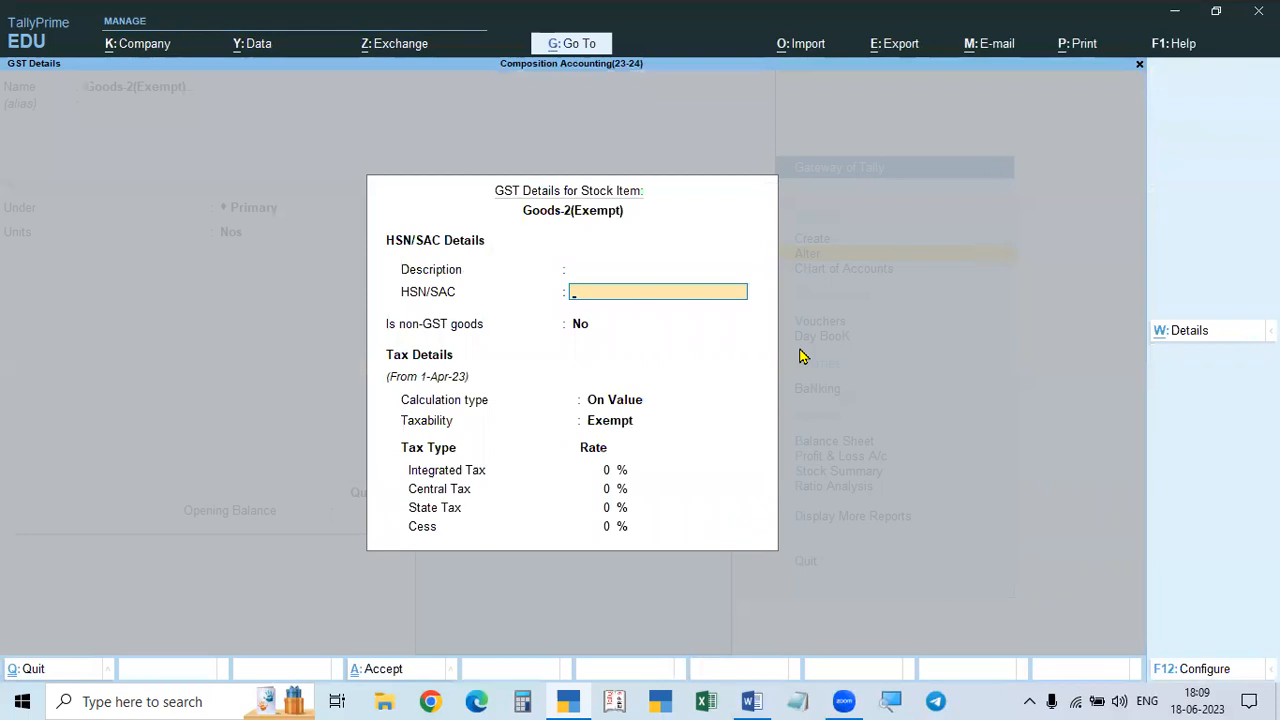
# Step: Review the Goods-2(Exempt) GST details, keeping Exempt as the taxability, and save the stock item
pyautogui.press('Return')
pyautogui.press('Return')
pyautogui.press('Return')
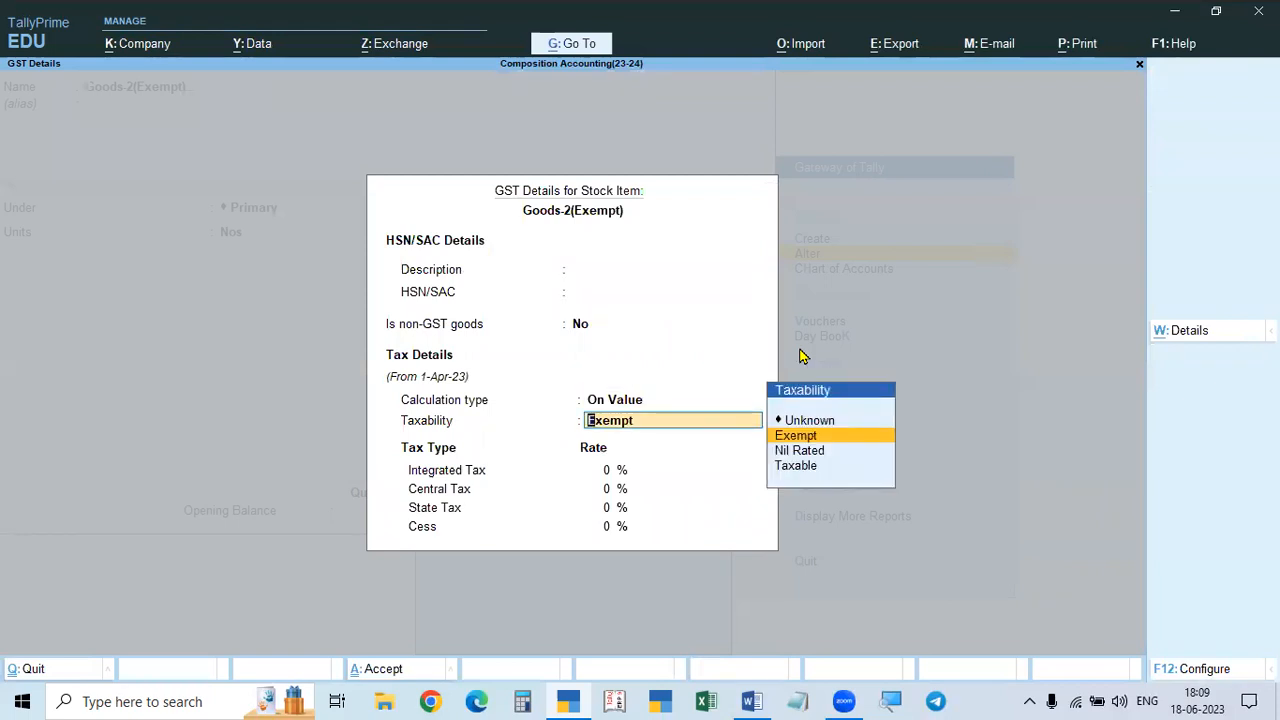
pyautogui.press('Return')
pyautogui.press('Return')
pyautogui.press('Return')
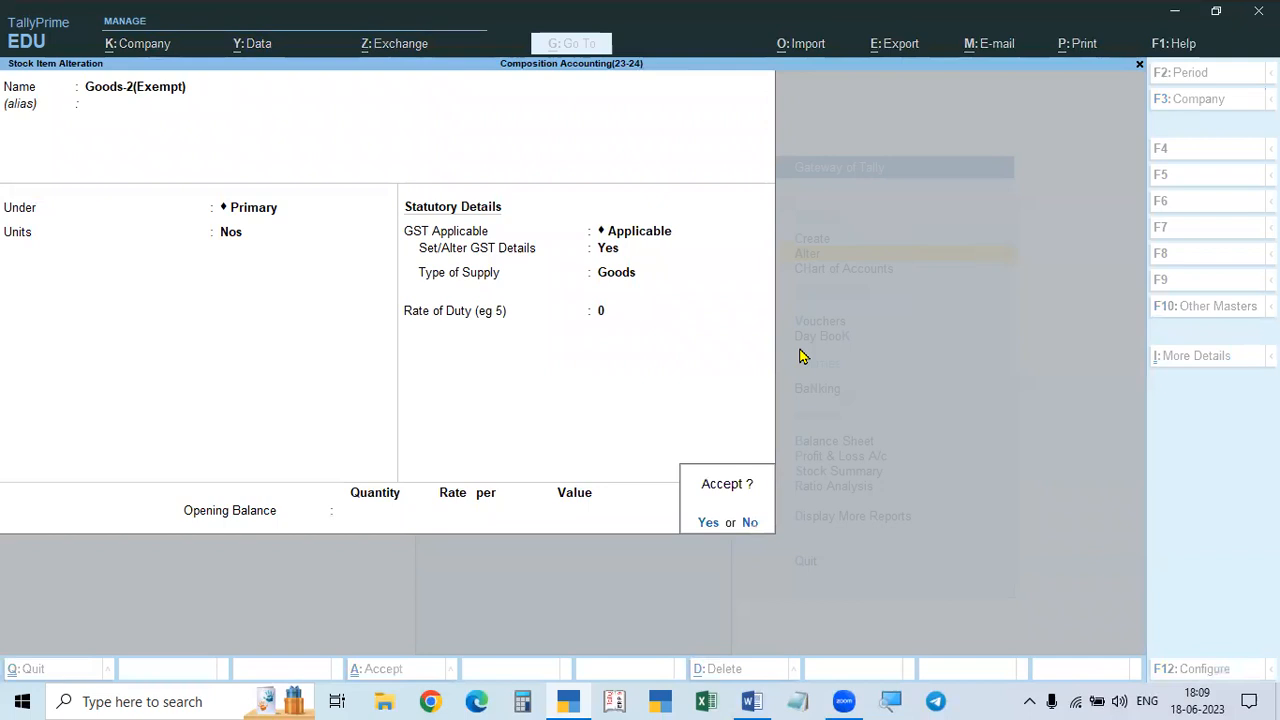
pyautogui.press('Return')
# Step: Open the Goods-3(Nil Rated) stock item, keep kgs as its unit, and set Set/Alter GST Details to Yes
pyautogui.press('Down')
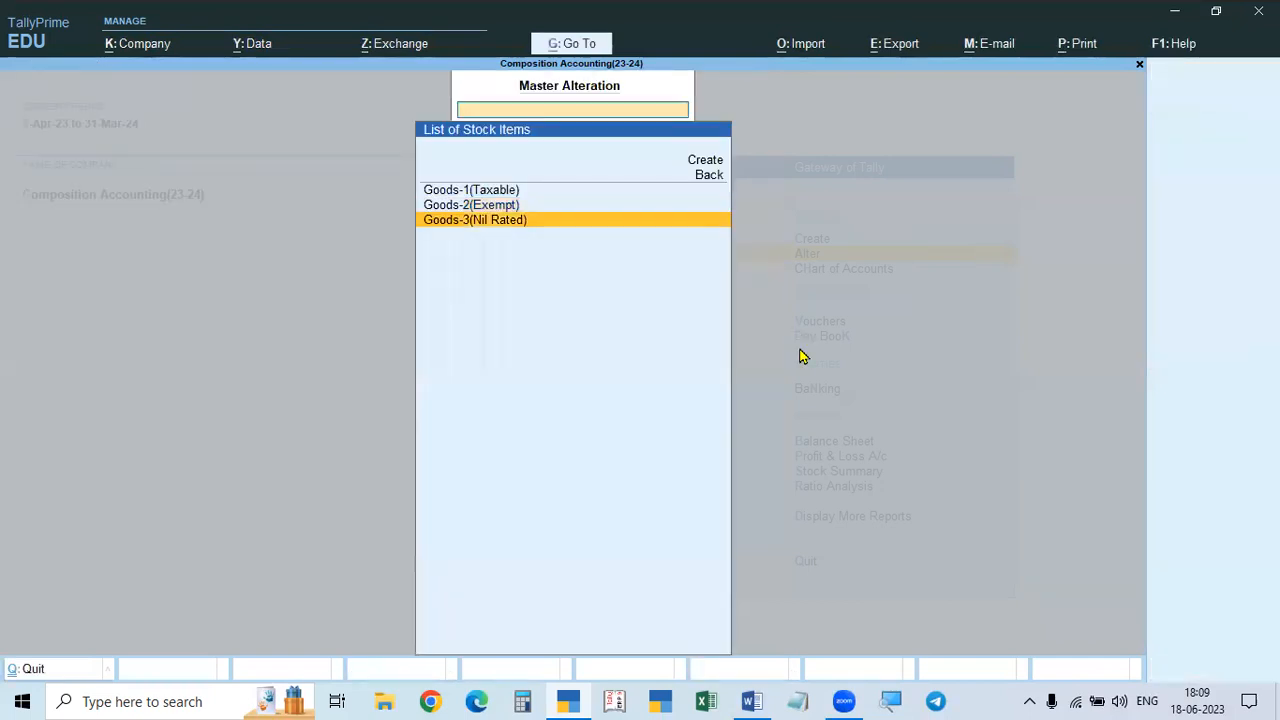
pyautogui.press('Return')
pyautogui.press('Return')
pyautogui.press('Return')
pyautogui.press('Return')
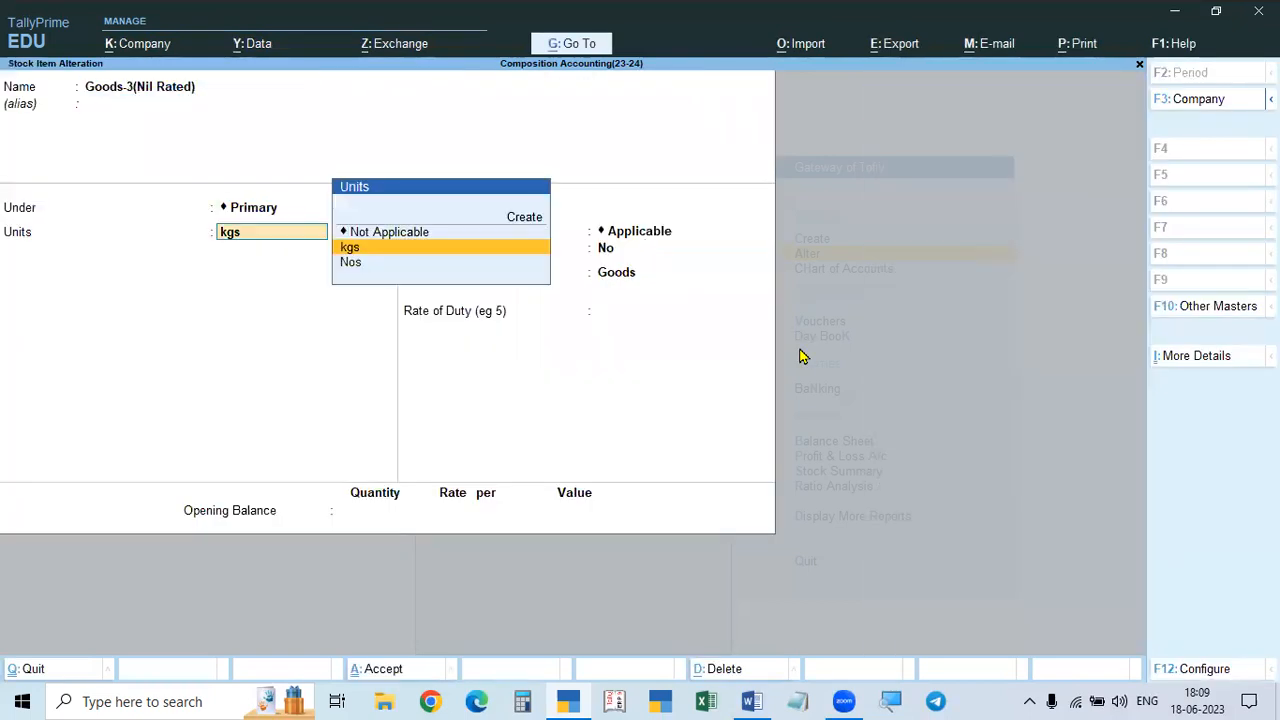
pyautogui.press('Return')
pyautogui.press('Return')
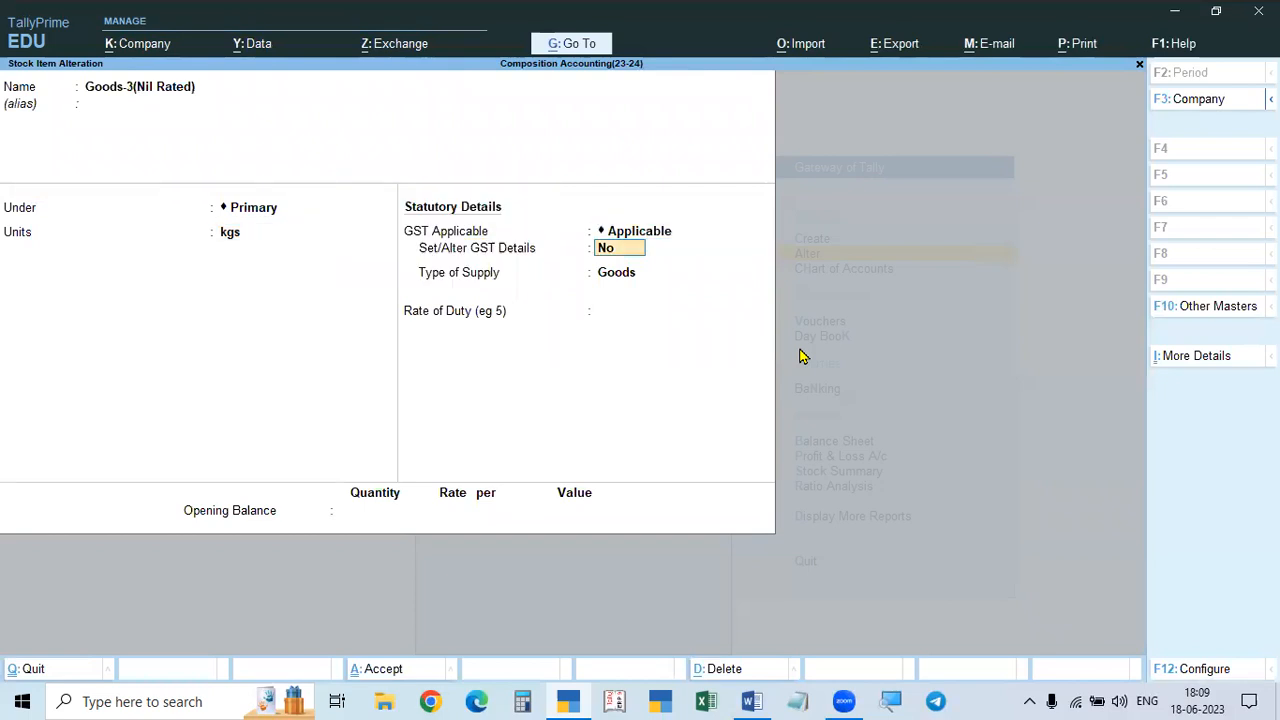
pyautogui.press('y')
# Step: Review the Goods-3(Nil Rated) GST details, keeping Nil Rated as the taxability, and save the stock item
pyautogui.press('Return')
pyautogui.press('Return')
pyautogui.press('Return')
pyautogui.press('Return')
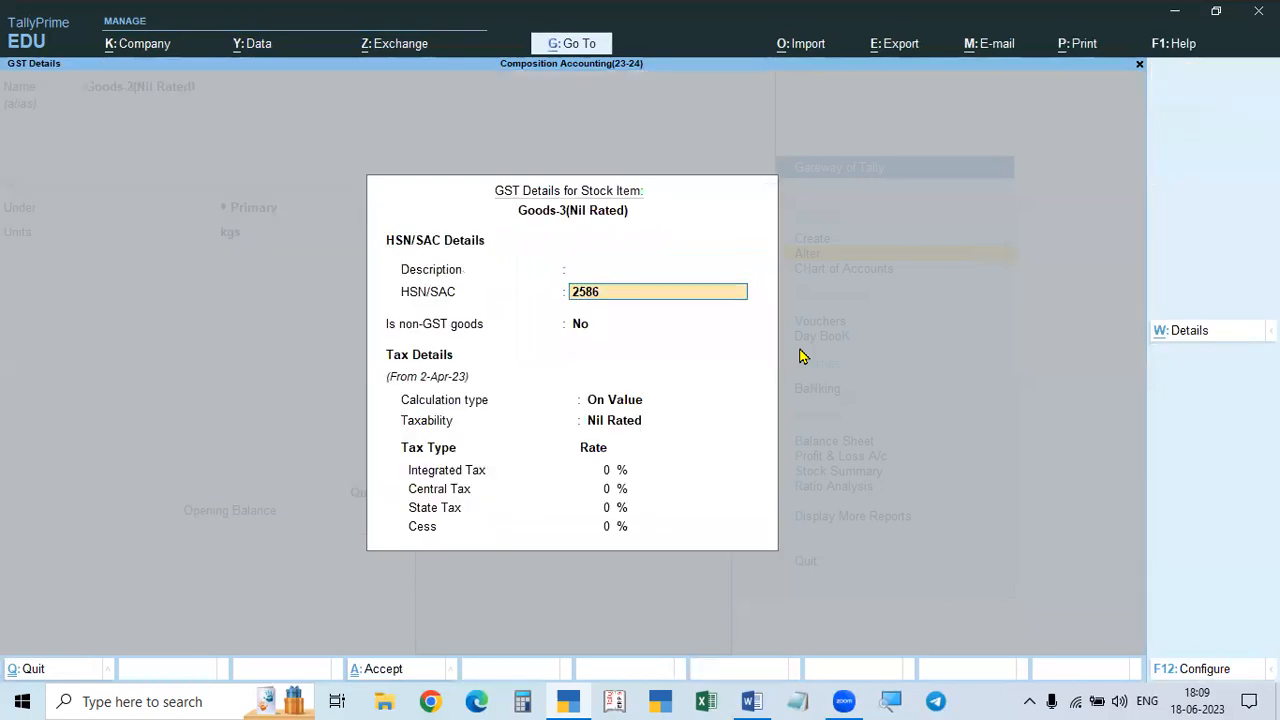
pyautogui.press('Return')
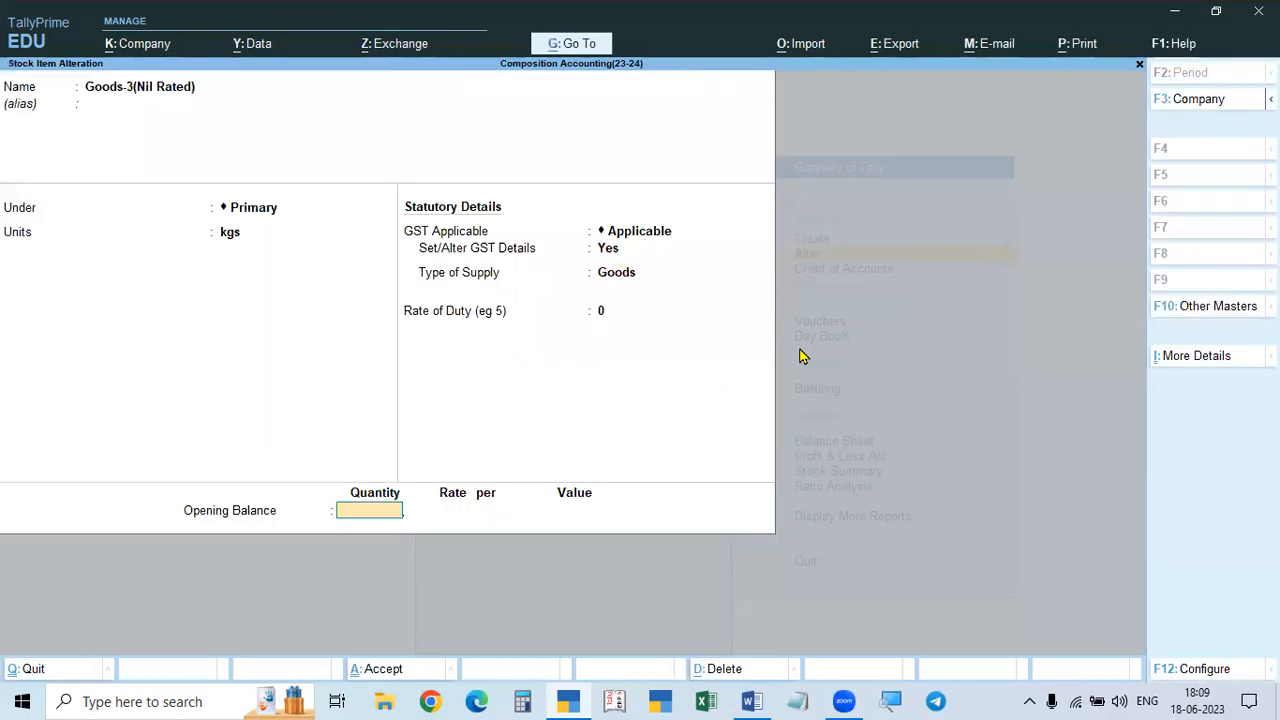
pyautogui.press('Return')
pyautogui.press('y')
# Step: Reopen the Goods-2(Exempt) stock item's GST details and set its HSN/SAC code to 5648
pyautogui.press('Up')
pyautogui.press('Return')
pyautogui.press('Return')
pyautogui.press('Return')
pyautogui.press('Return')
pyautogui.press('Return')
pyautogui.press('Return')
pyautogui.press('y')
pyautogui.press('Return')
pyautogui.write('5648')
pyautogui.press('Return')
pyautogui.press('Return')
pyautogui.press('Return')
pyautogui.press('Return')
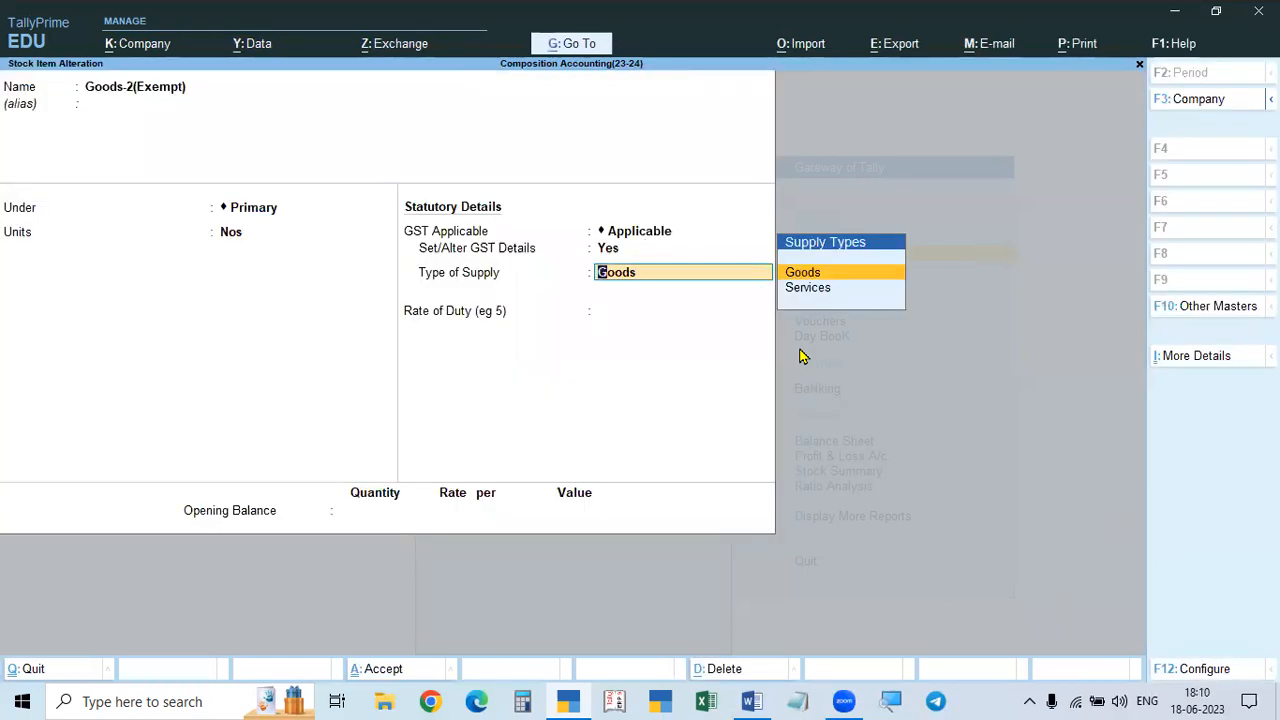
# Step: Go back through the Goods-2(Exempt) GST details to recheck them, and continue to the item's opening balance
pyautogui.press('BackSpace')
pyautogui.press('BackSpace')
pyautogui.press('Return')
pyautogui.press('Return')
pyautogui.press('Return')
pyautogui.press('Return')
pyautogui.press('Return')
pyautogui.press('Return')
pyautogui.press('Return')
pyautogui.press('Return')
pyautogui.press('Return')
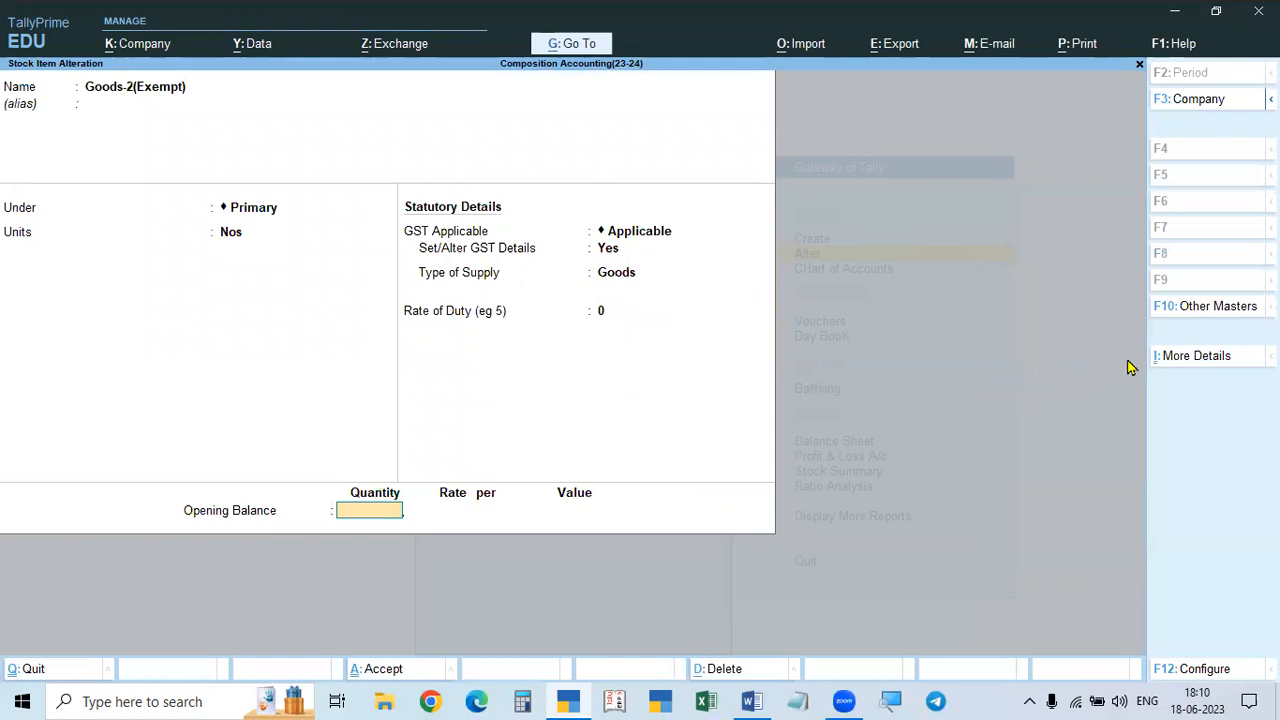
# Step: Check the additional details available for Goods-2(Exempt) and reopen its GST details
pyautogui.click(1188, 357)
pyautogui.press('Escape')
pyautogui.click(605, 240)
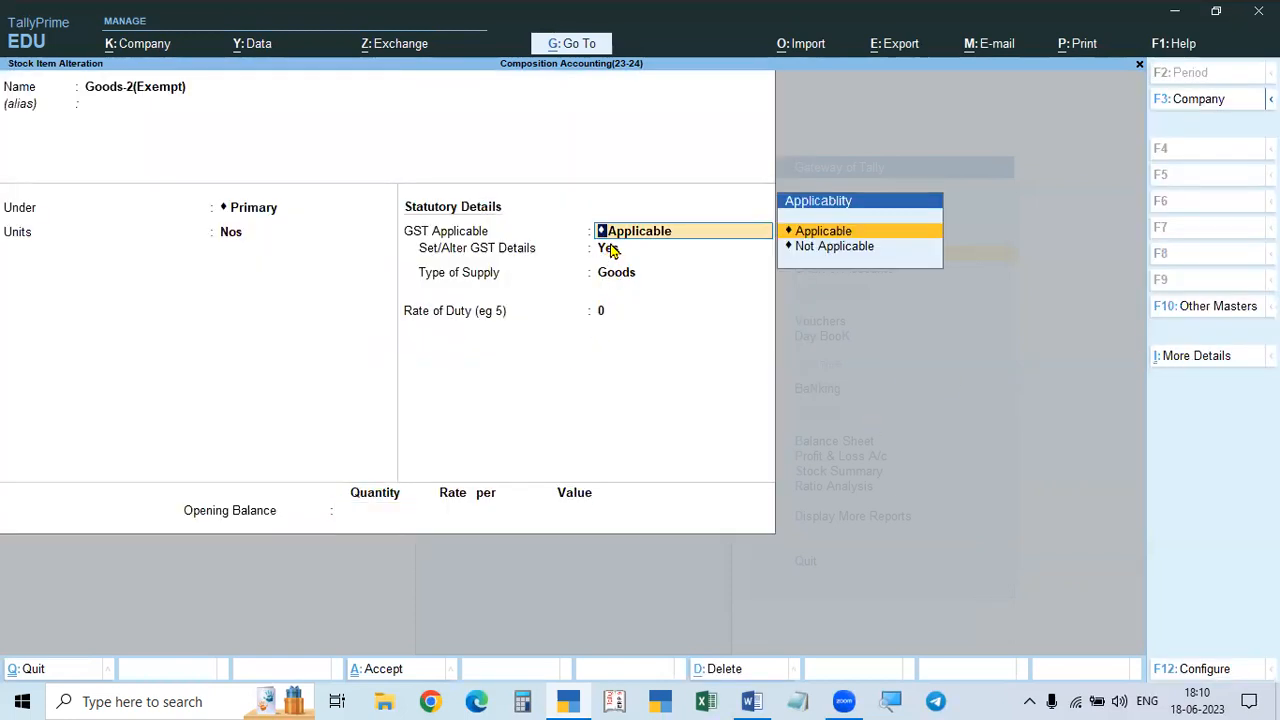
pyautogui.click(612, 249)
pyautogui.press('Return')
pyautogui.press('Escape')
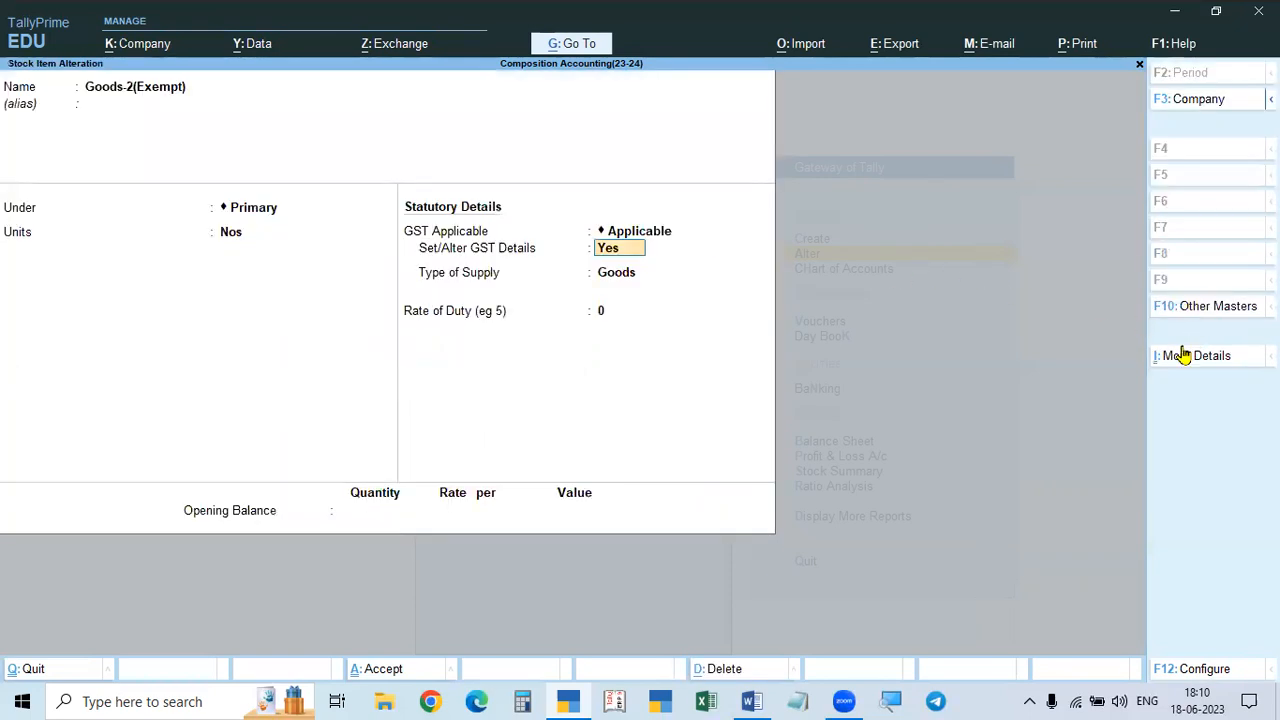
pyautogui.press('Return')
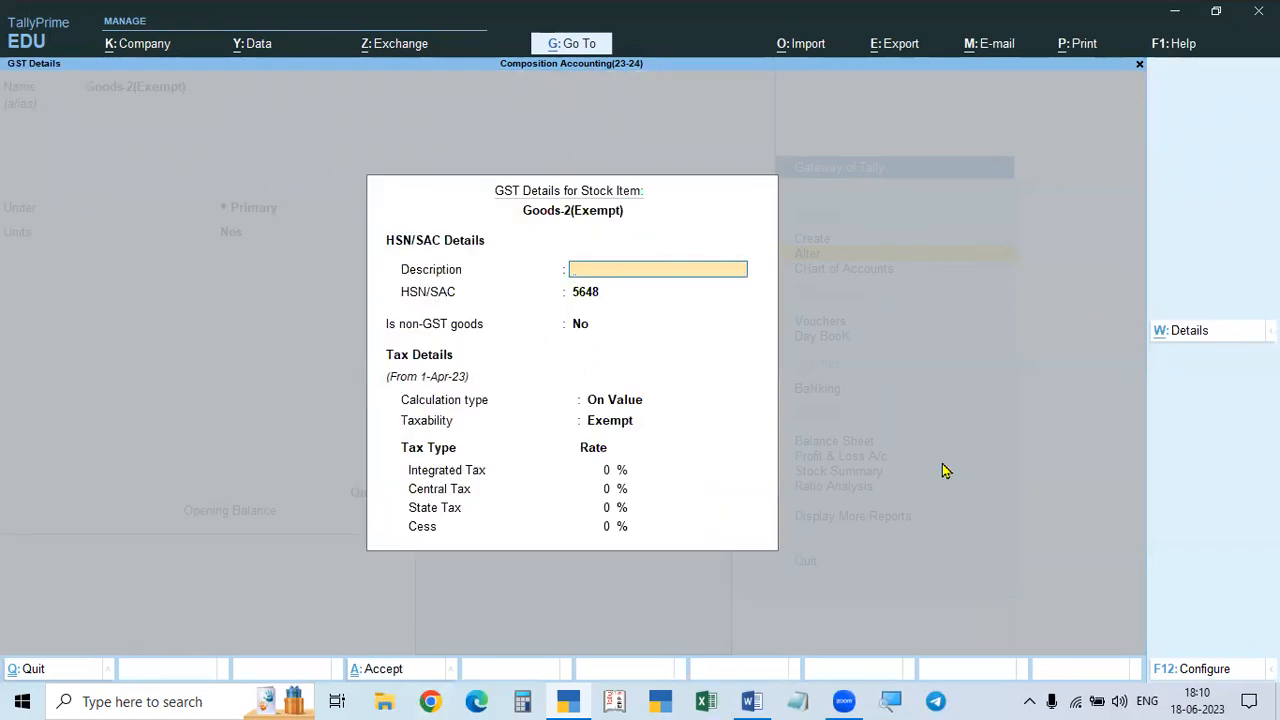
# Step: View the detailed form of the Goods-2(Exempt) GST details, accept them, and save the stock item
pyautogui.click(1183, 333)
pyautogui.press('Return')
pyautogui.press('Return')
pyautogui.hotkey('ctrl', 'a')
pyautogui.hotkey('ctrl', 'a')
pyautogui.press('Return')
pyautogui.press('Return')
pyautogui.press('Return')
pyautogui.press('Return')
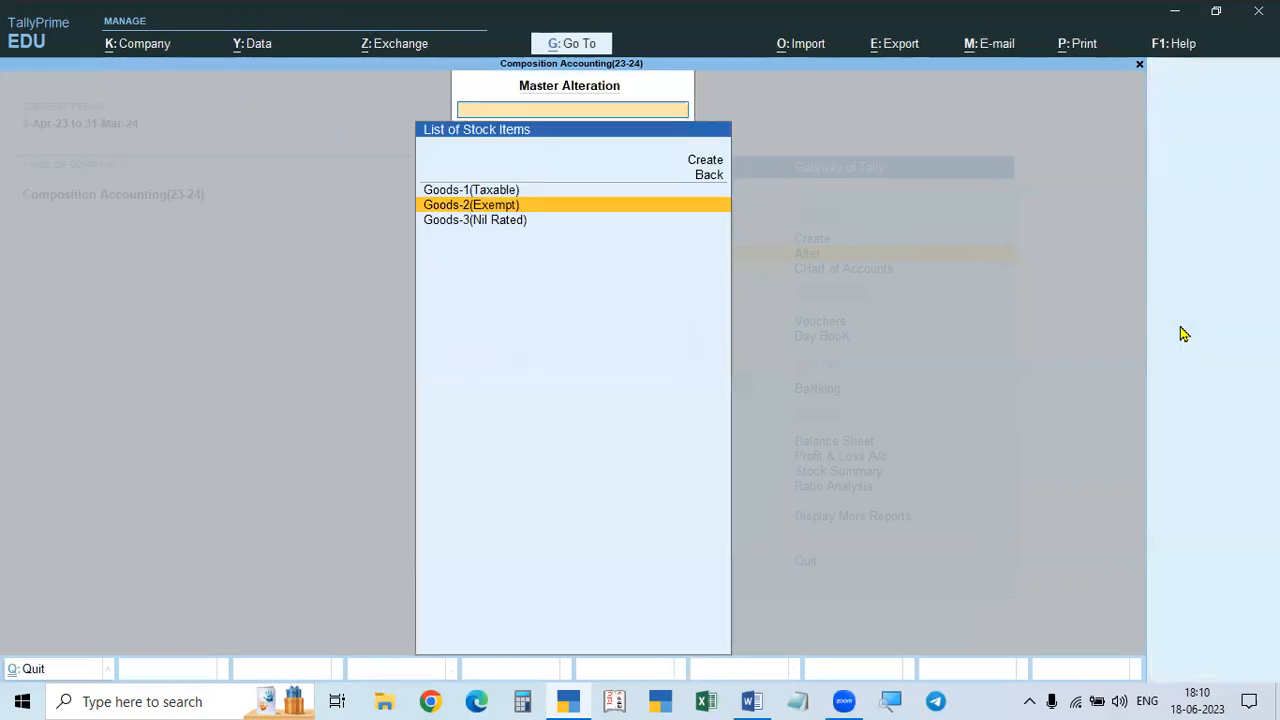
# Step: Leave the master alteration lists and start a new Purchase voucher
pyautogui.press('Escape')
pyautogui.press('Escape')
pyautogui.press('Escape')
pyautogui.press('Escape')
pyautogui.press('v')
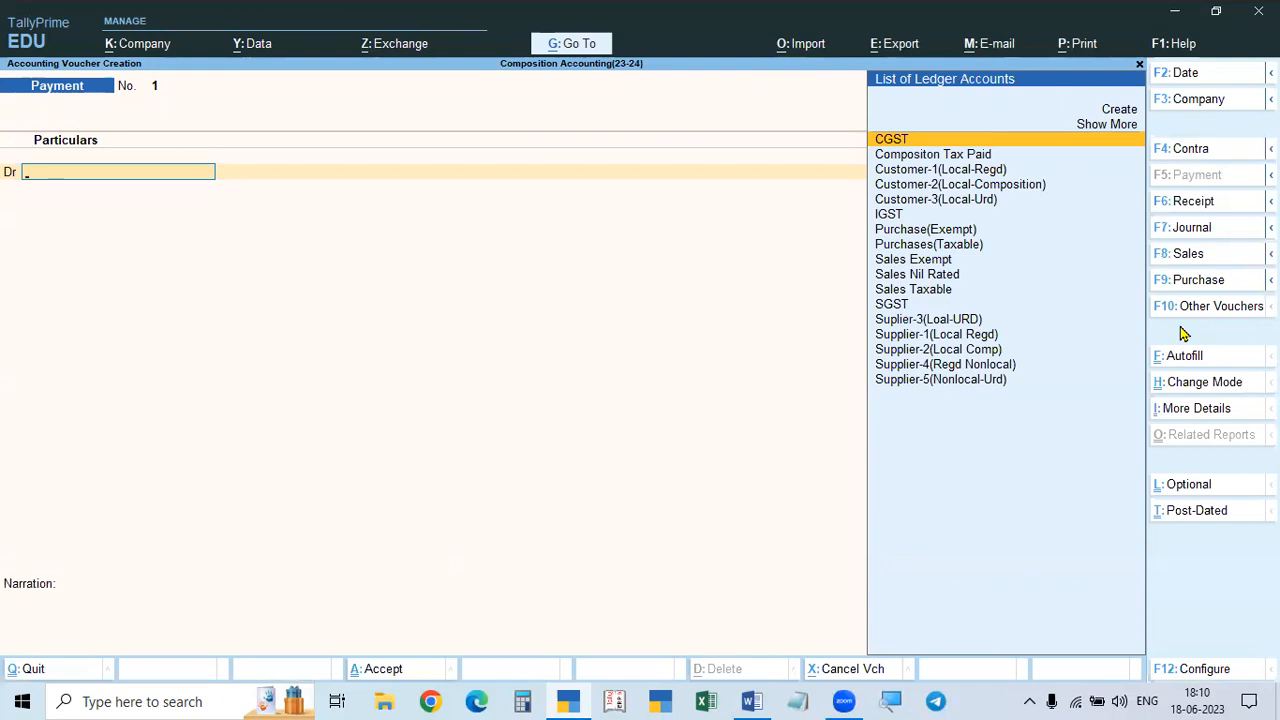
pyautogui.press('F9')
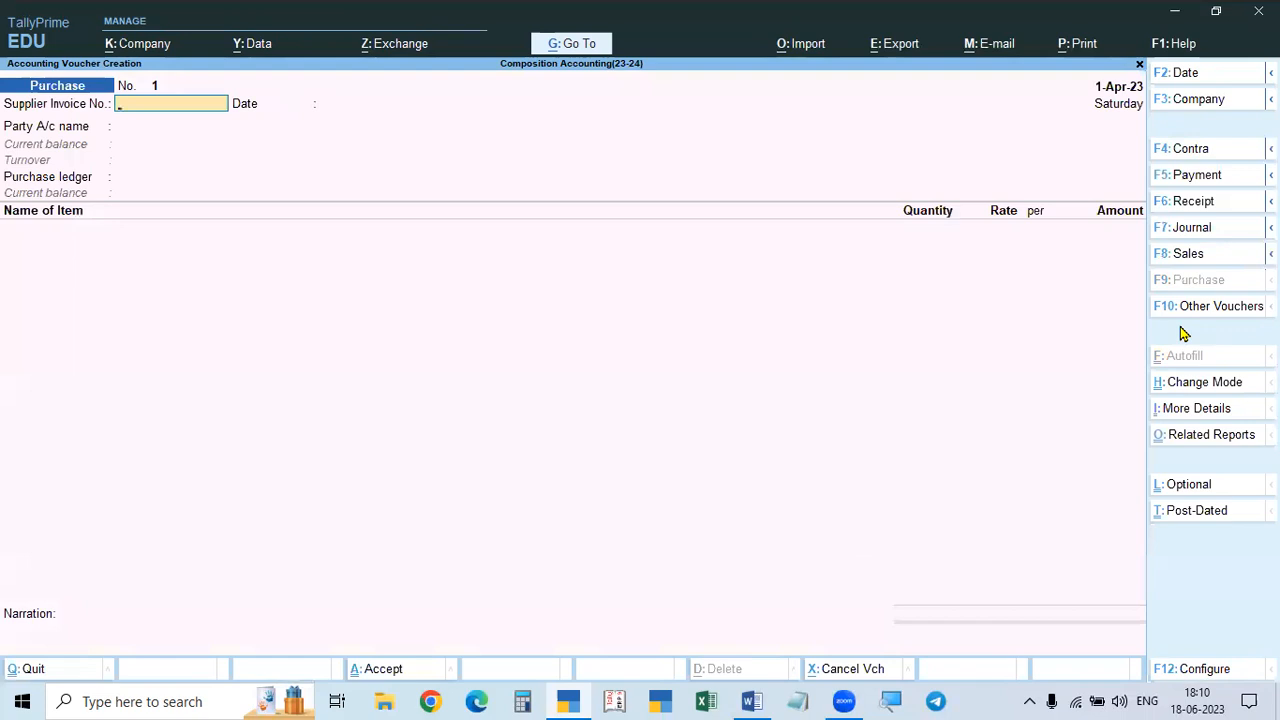
# Step: Set the Purchase voucher's date to 1-Jun-23
pyautogui.press('F2')
pyautogui.write('1.')
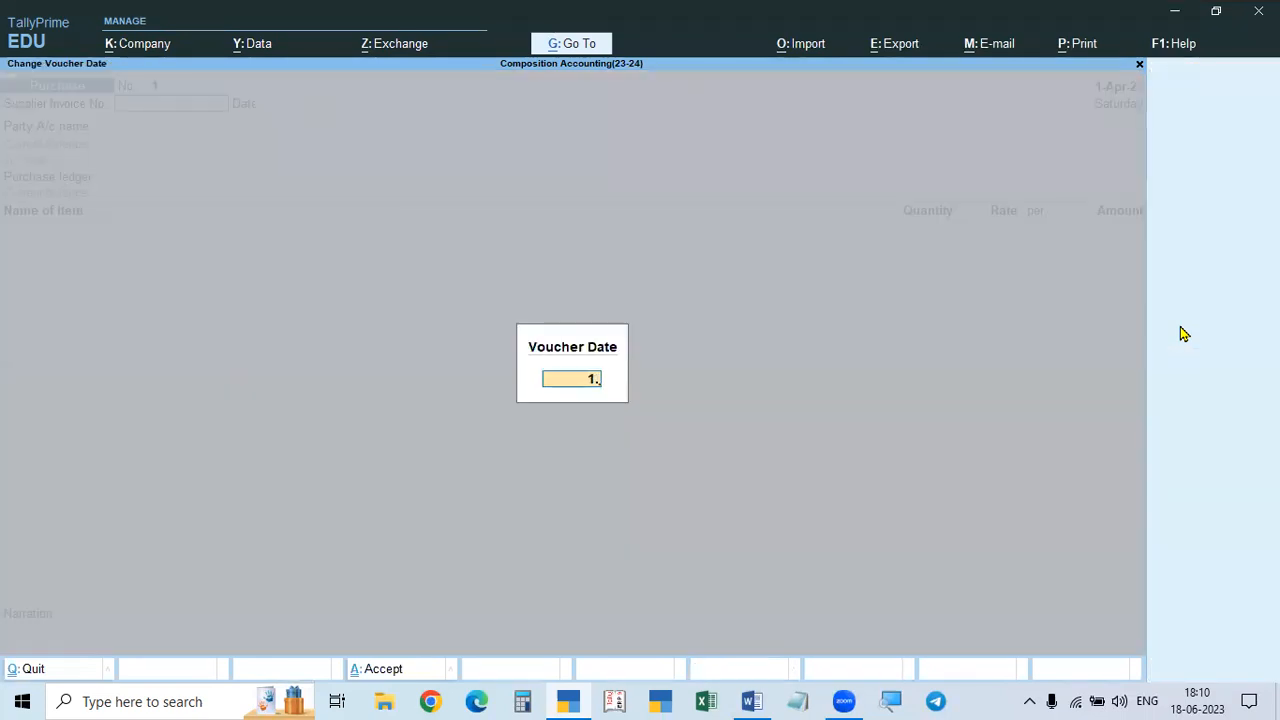
pyautogui.write('6')
pyautogui.press('Return')
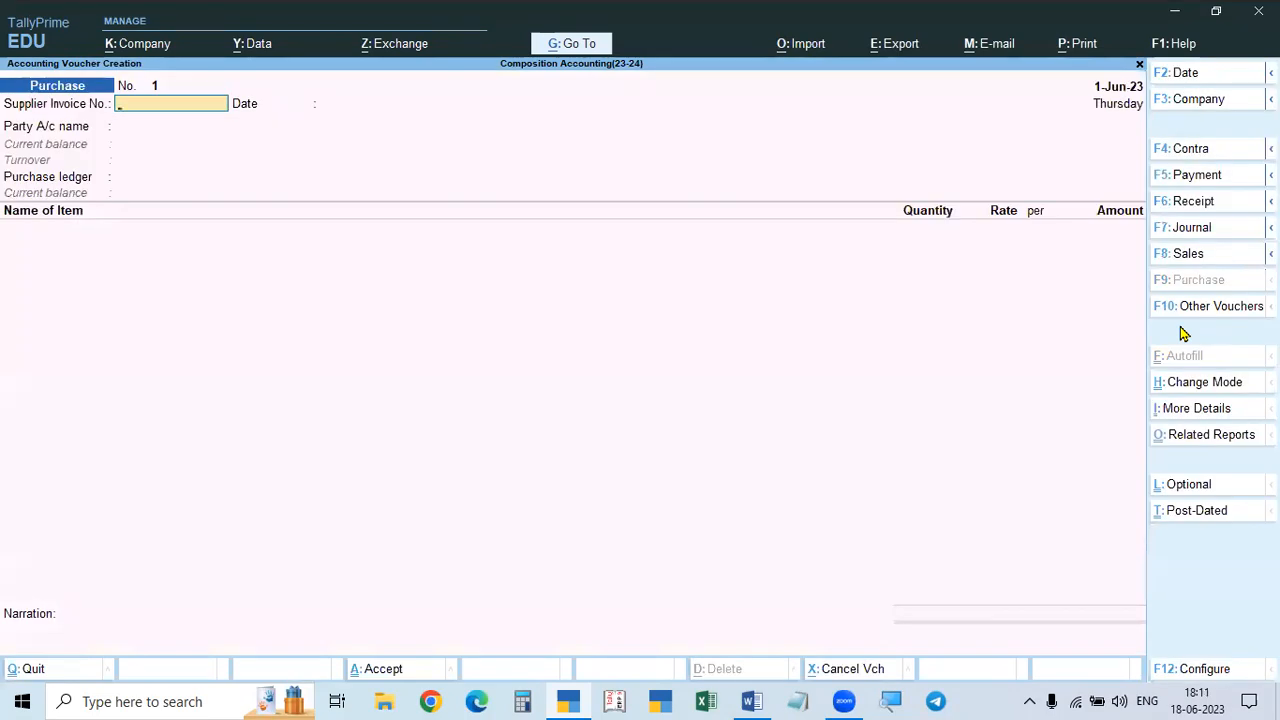
# Step: Enter supplier invoice number 258 dated 1-Jun-23 in the Purchase voucher
pyautogui.write('258')
pyautogui.press('Return')
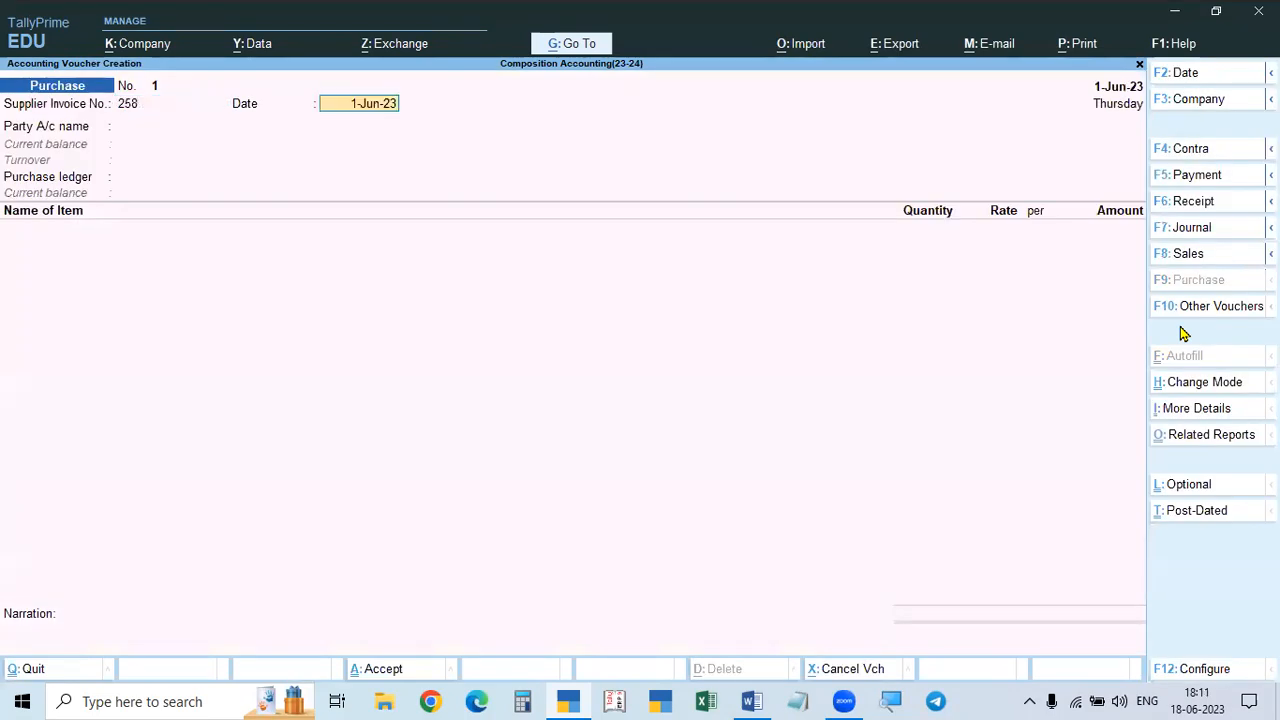
pyautogui.press('Return')
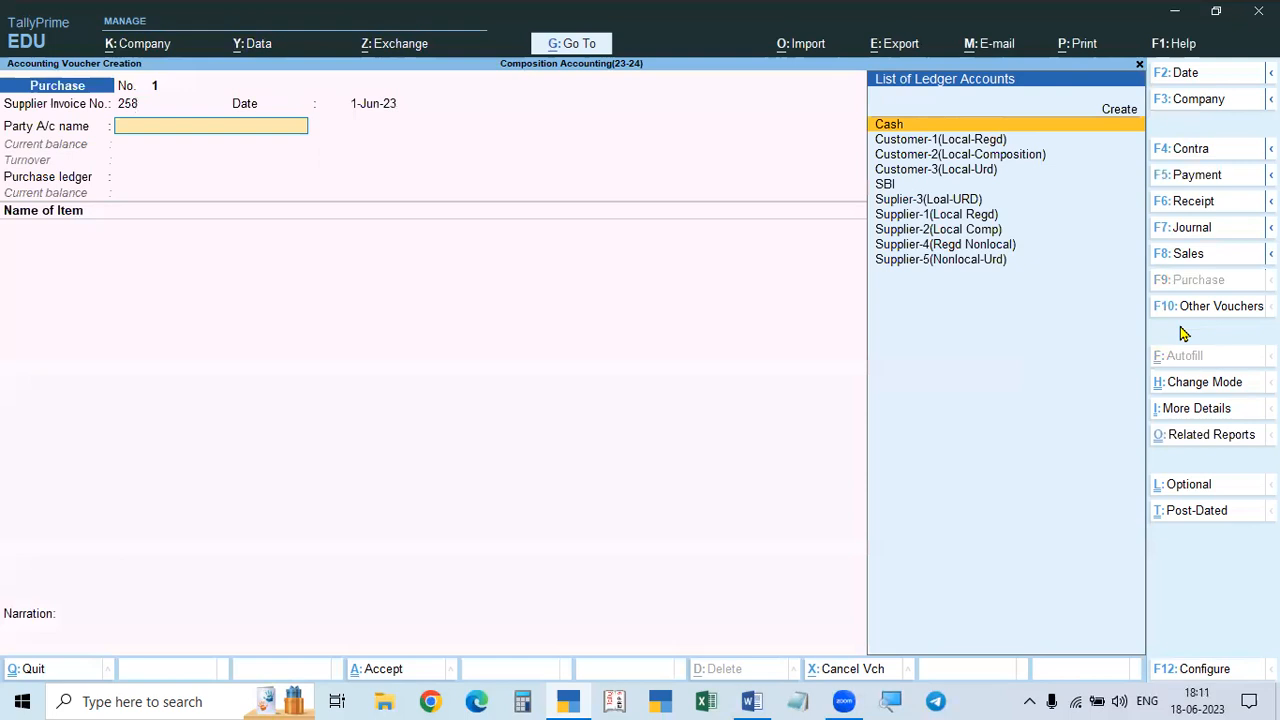
# Step: Choose Supplier-1(Local Regd) as the party account, leave the receipt details blank, and accept the party details
pyautogui.press('Down')
pyautogui.press('Down')
pyautogui.press('Down')
pyautogui.press('Down')
pyautogui.press('Down')
pyautogui.press('Down')
pyautogui.press('Down')
pyautogui.press('Down')
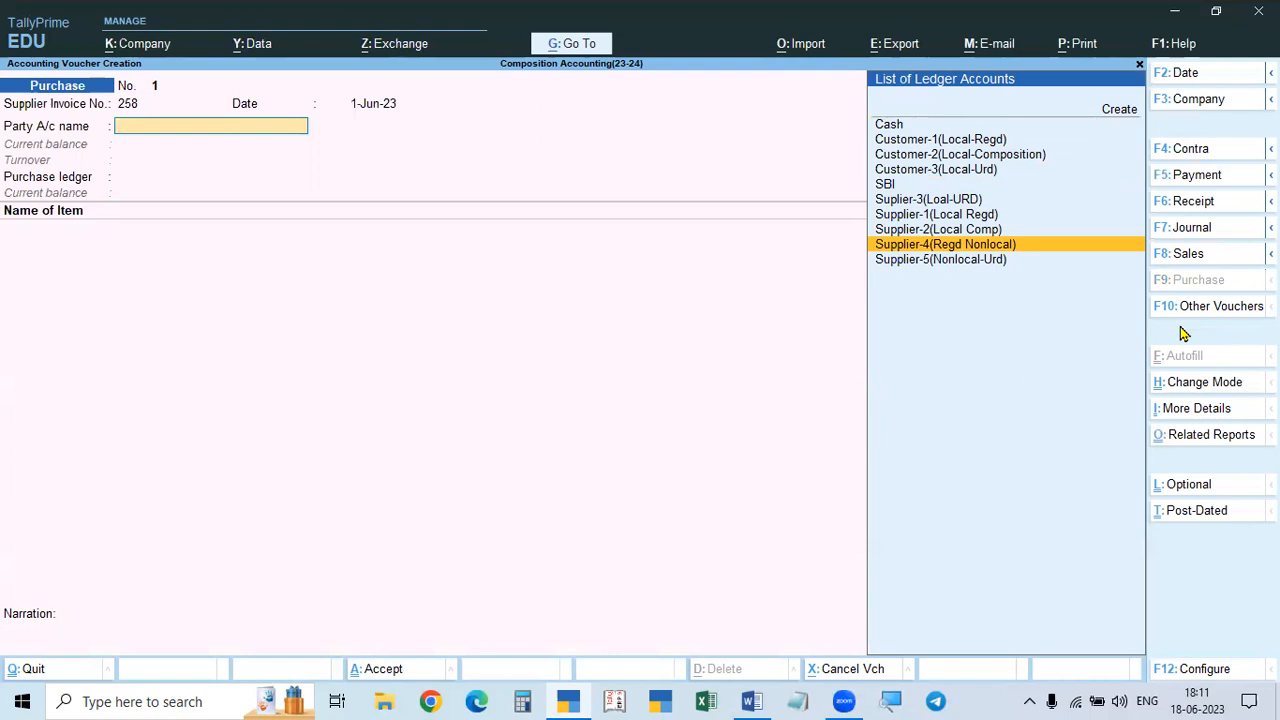
pyautogui.press('Up')
pyautogui.press('Up')
pyautogui.press('Return')
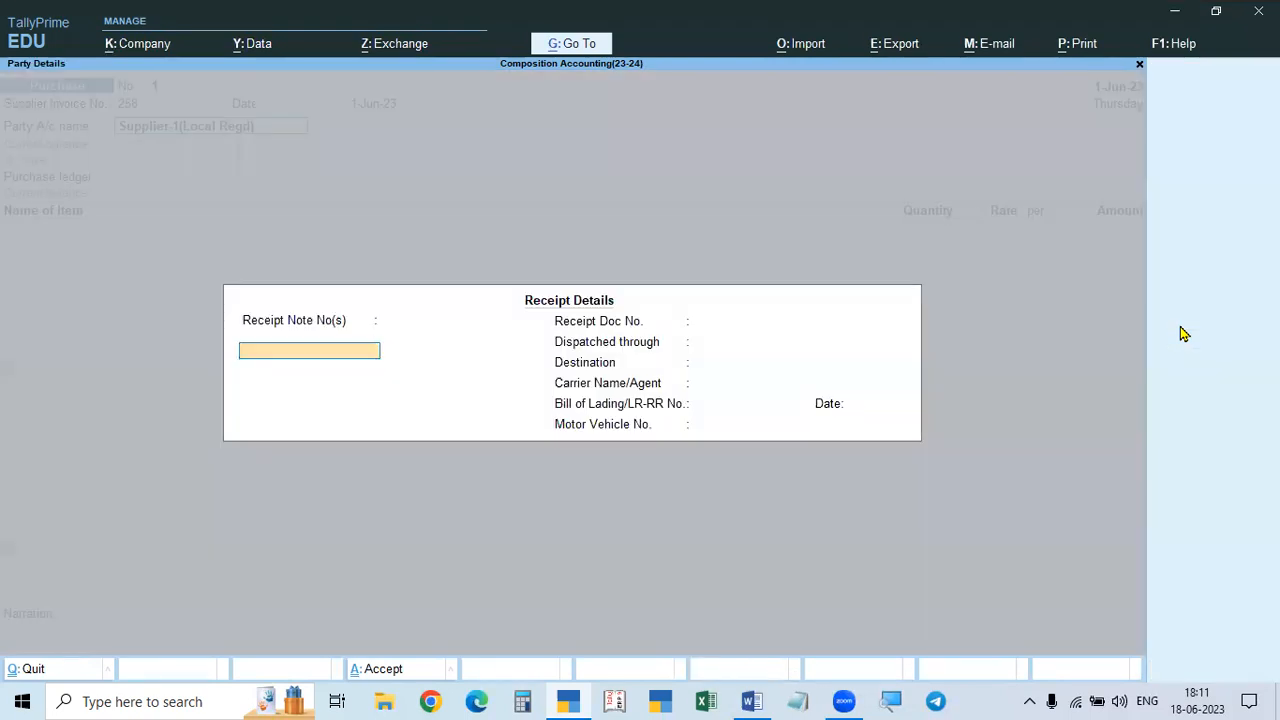
pyautogui.press('Escape')
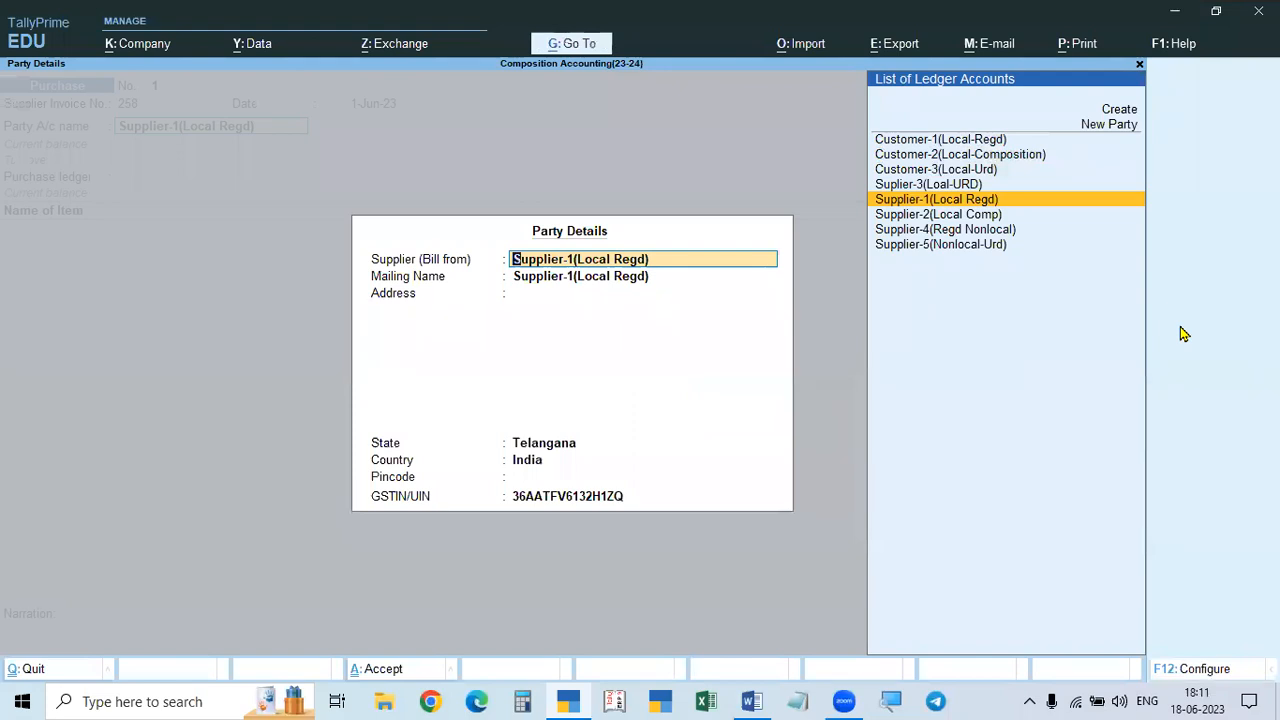
pyautogui.hotkey('ctrl', 'a')
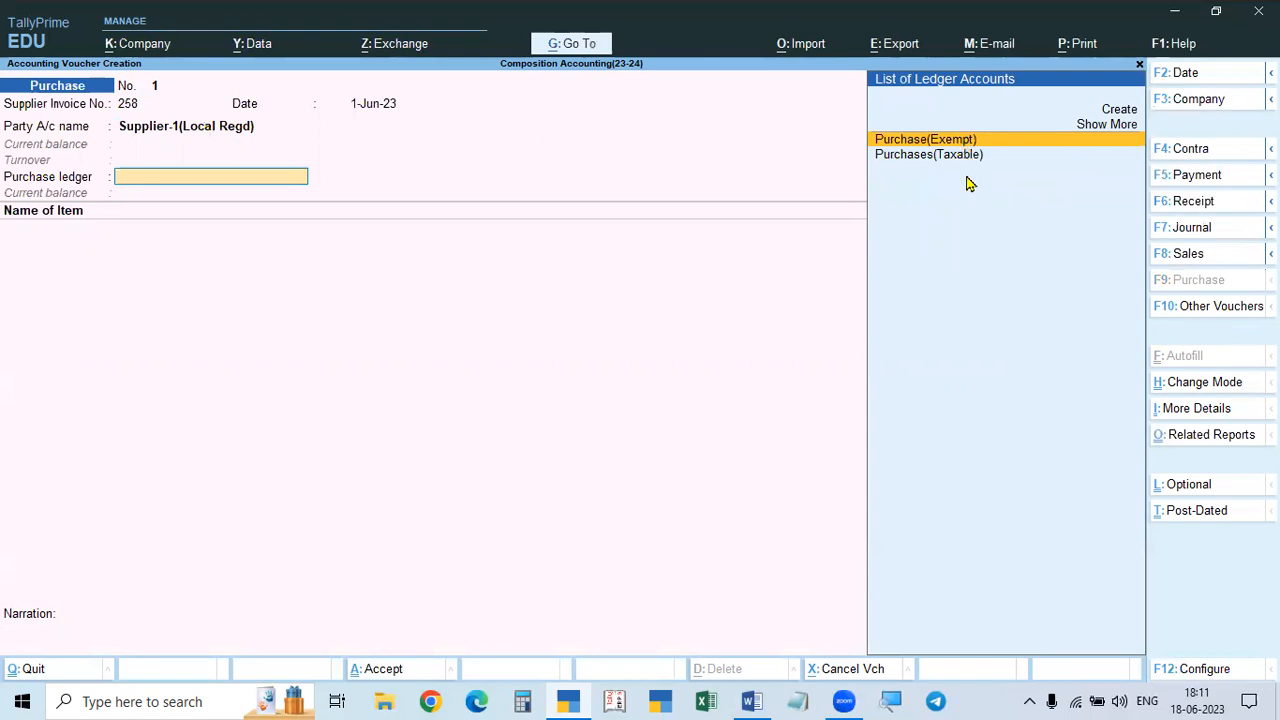
# Step: Select Purchases(Taxable) as the purchase ledger and set its taxability to Taxable
pyautogui.press('Down')
pyautogui.press('Return')
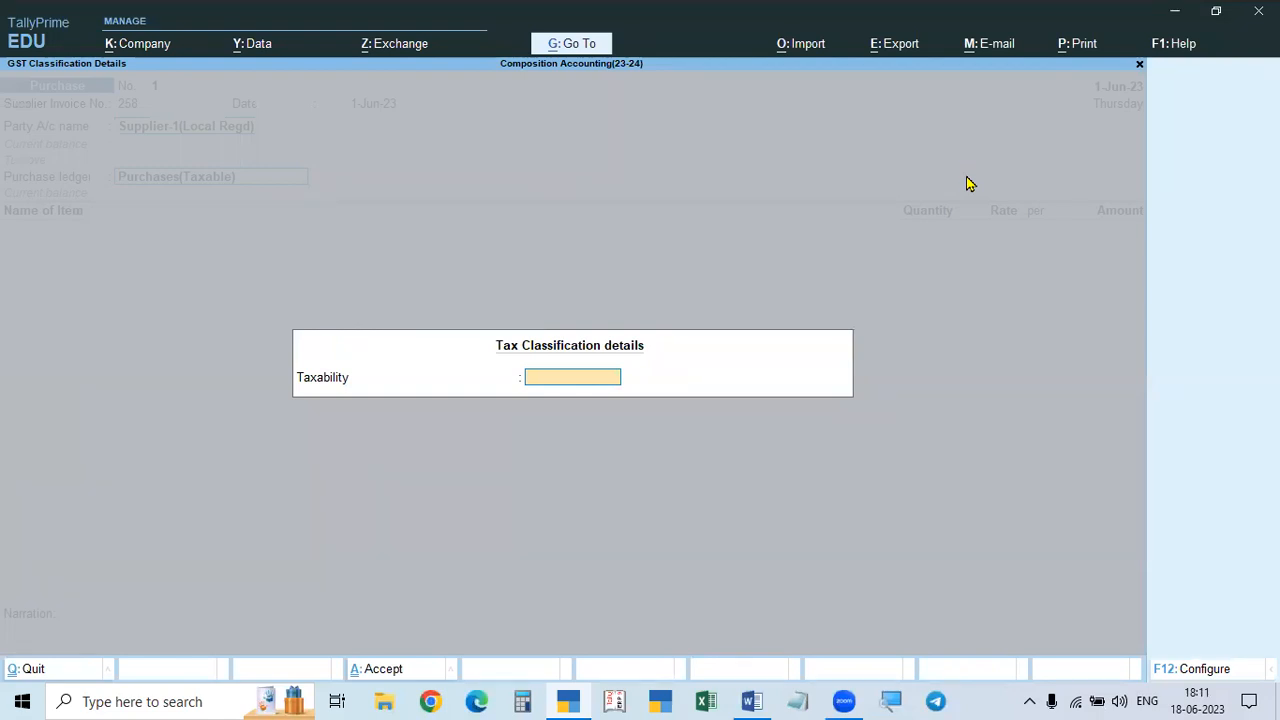
pyautogui.press('space')
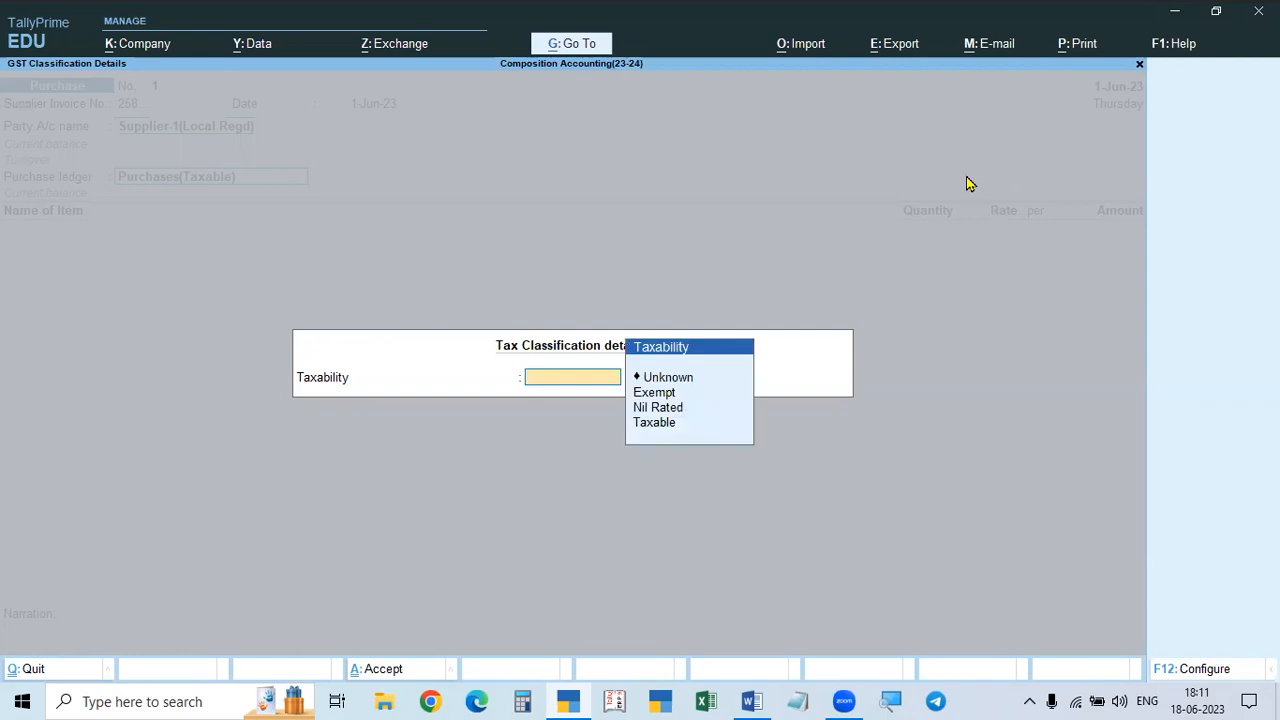
pyautogui.press('Escape')
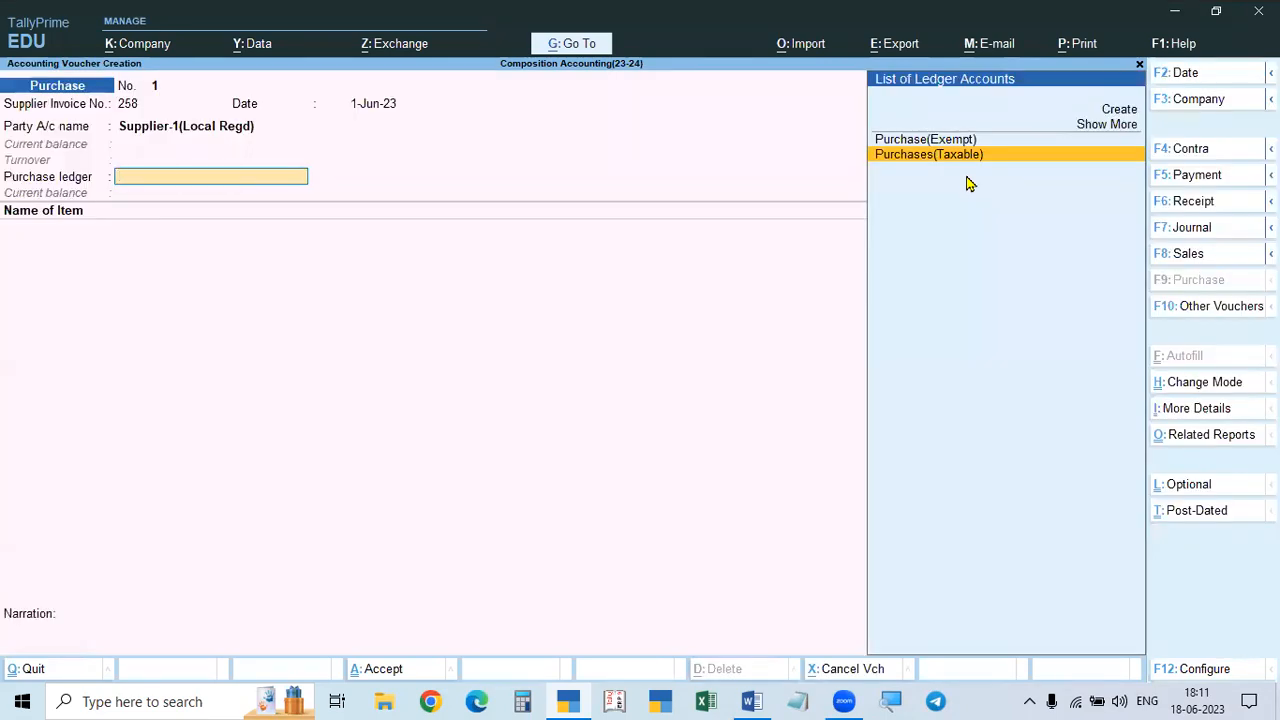
pyautogui.press('Return')
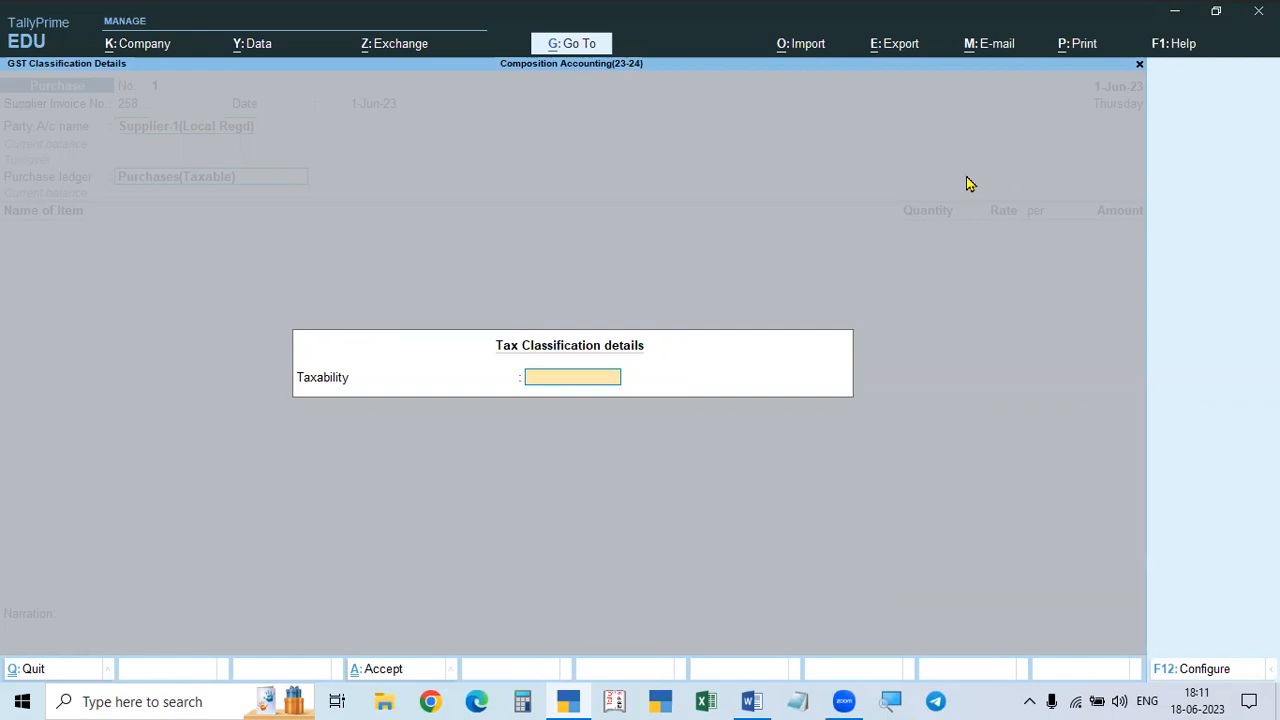
pyautogui.write('T')
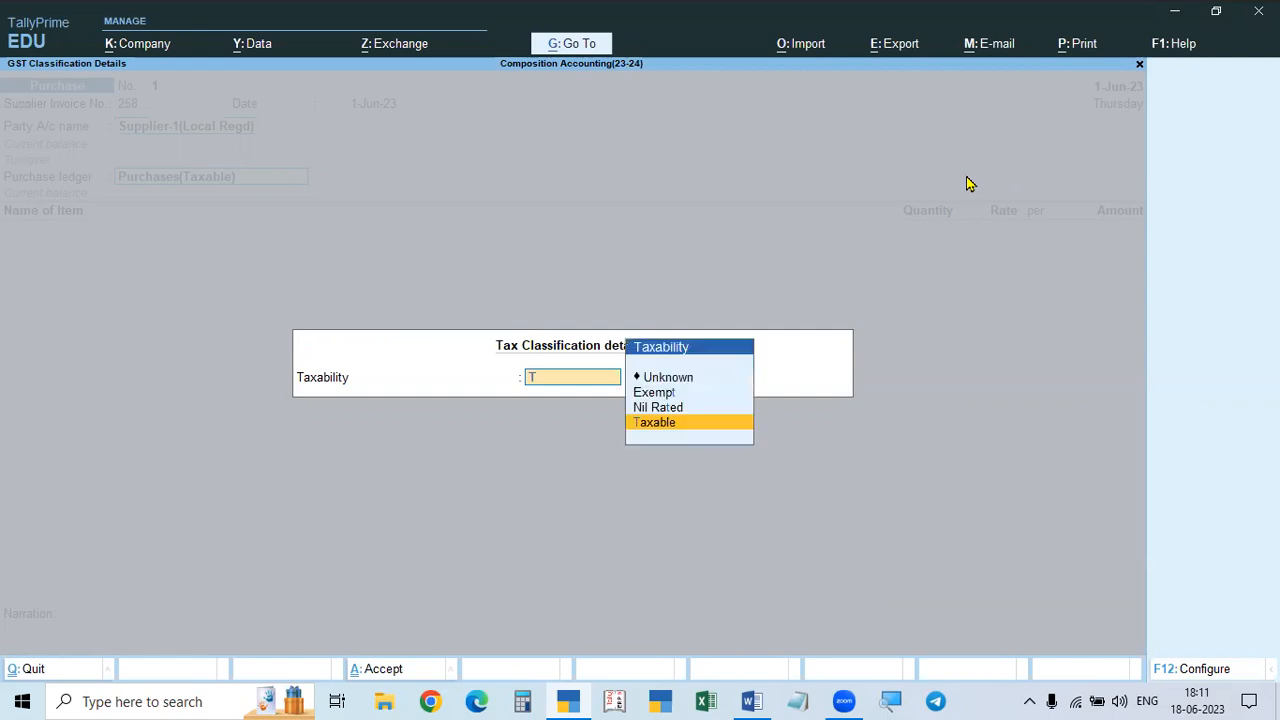
pyautogui.press('Return')
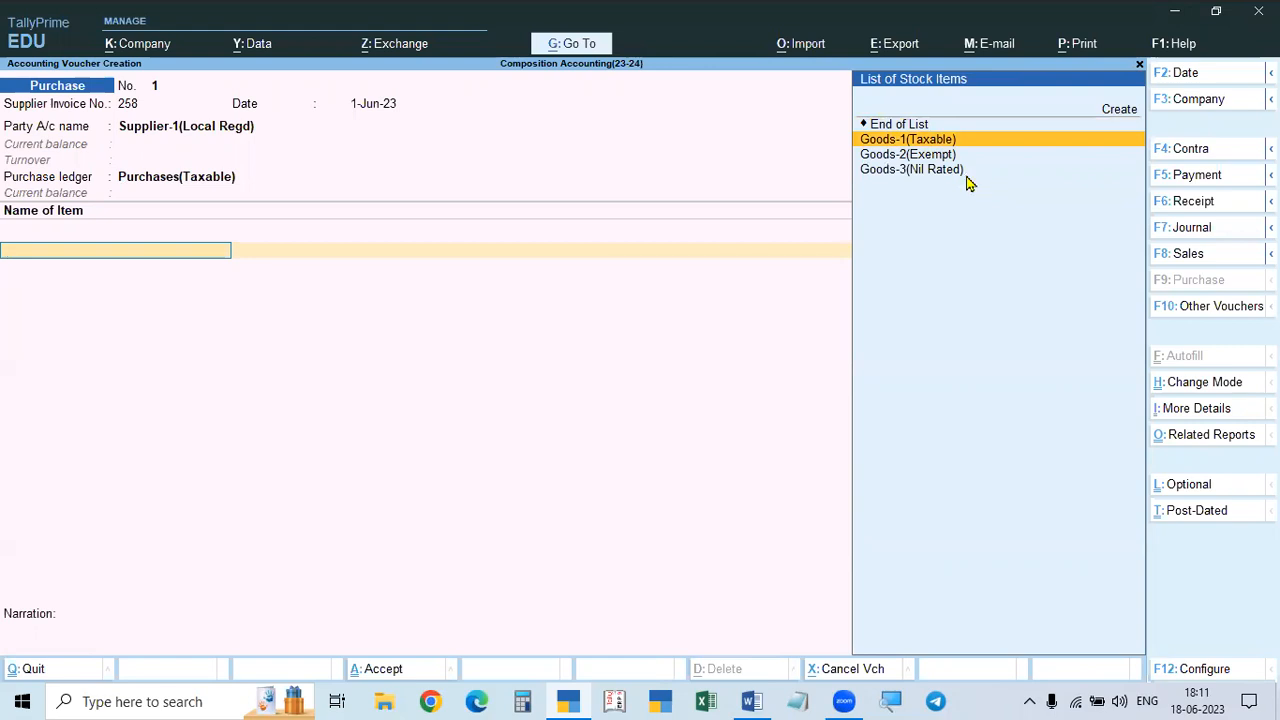
# Step: Add 1 Nos of Goods-1(Taxable) at a rate of 20,000 and finish the item list
pyautogui.press('Return')
pyautogui.write('1')
pyautogui.press('Return')
pyautogui.write('20000')
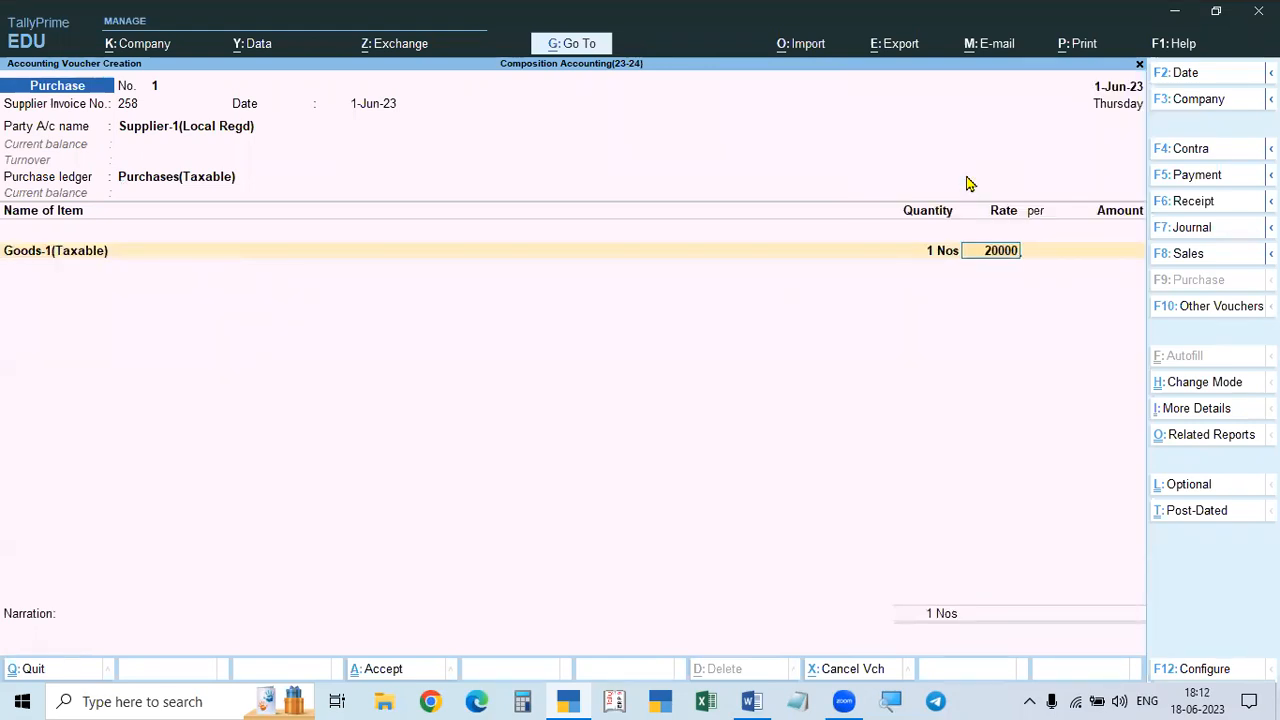
pyautogui.press('Return')
pyautogui.press('Return')
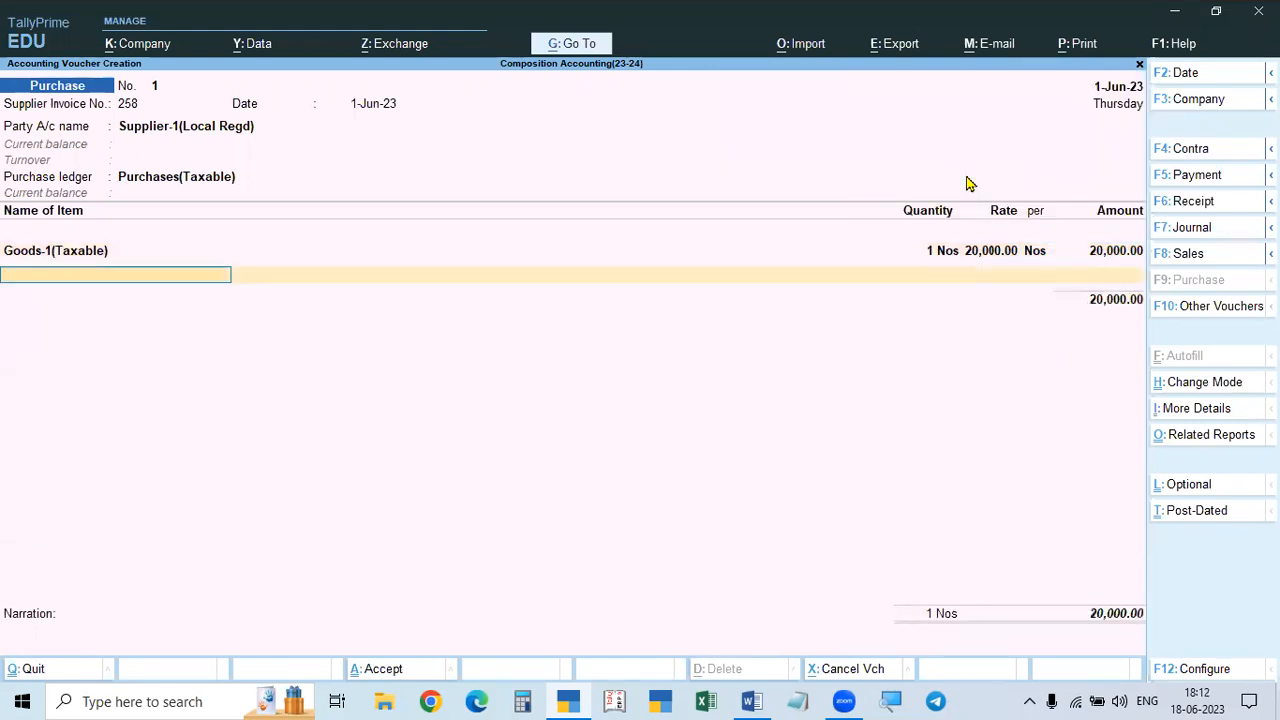
pyautogui.press('Return')
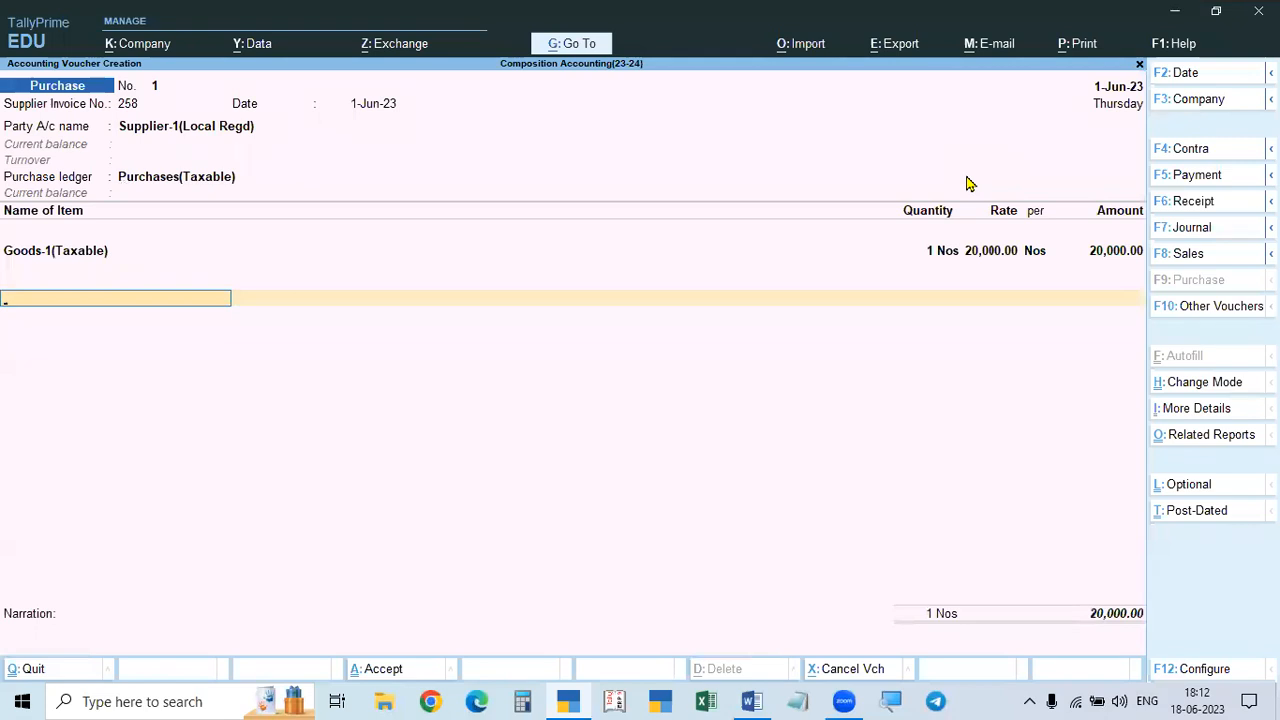
# Step: Add the CGST and SGST ledgers below the item at 1,800.00 each and complete the voucher's ledger lines
pyautogui.write('cgst')
pyautogui.press('Return')
pyautogui.press('Return')
pyautogui.press('BackSpace')
pyautogui.press('Return')
pyautogui.write('sg')
pyautogui.press('Return')
pyautogui.press('Return')
pyautogui.press('Return')
pyautogui.press('Return')
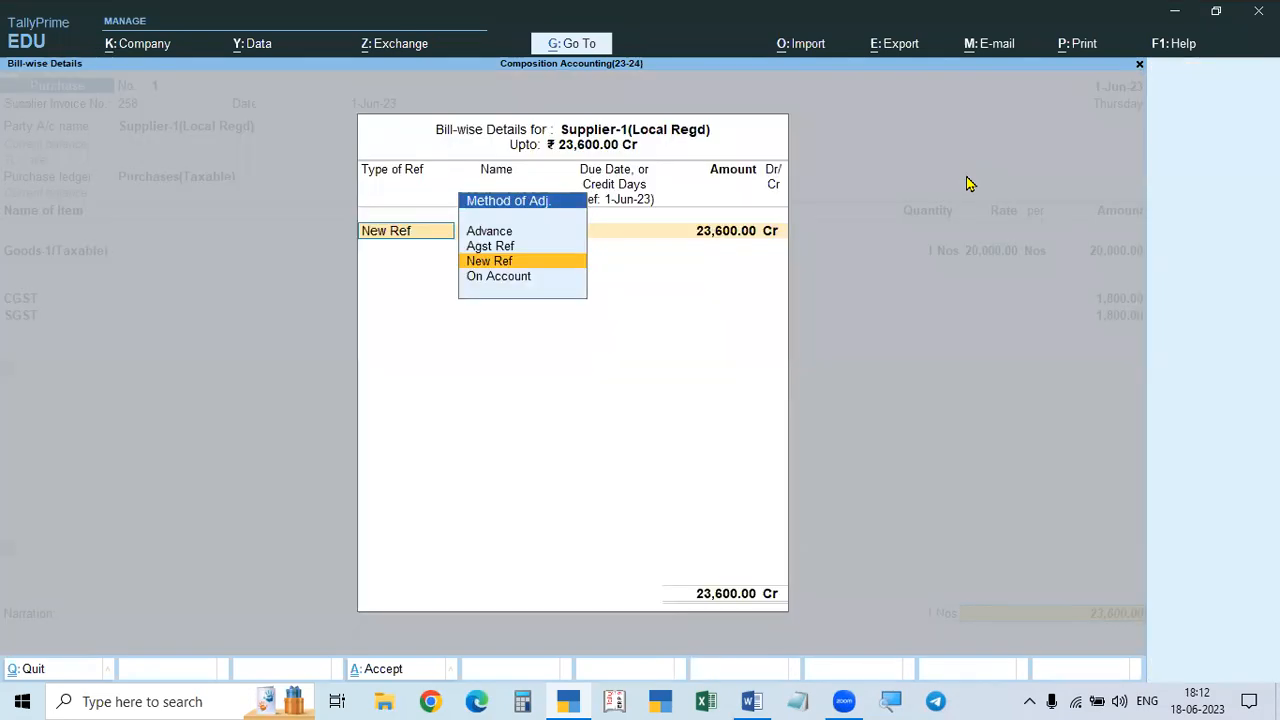
# Step: Accept the New Ref bill-wise allocation for Supplier-1(Local Regd) and save the Purchase voucher without a narration
pyautogui.press('Return')
pyautogui.press('Return')
pyautogui.press('Return')
pyautogui.press('Return')
pyautogui.press('Return')
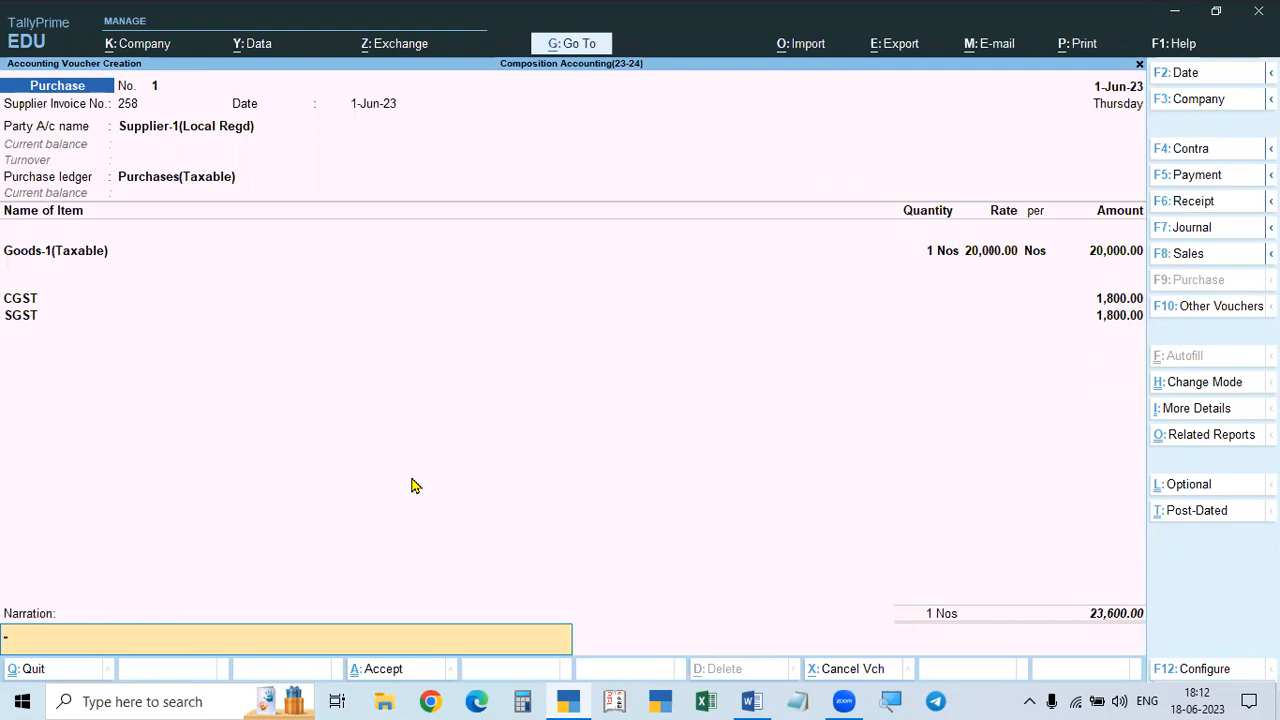
pyautogui.press('Return')
pyautogui.press('Return')
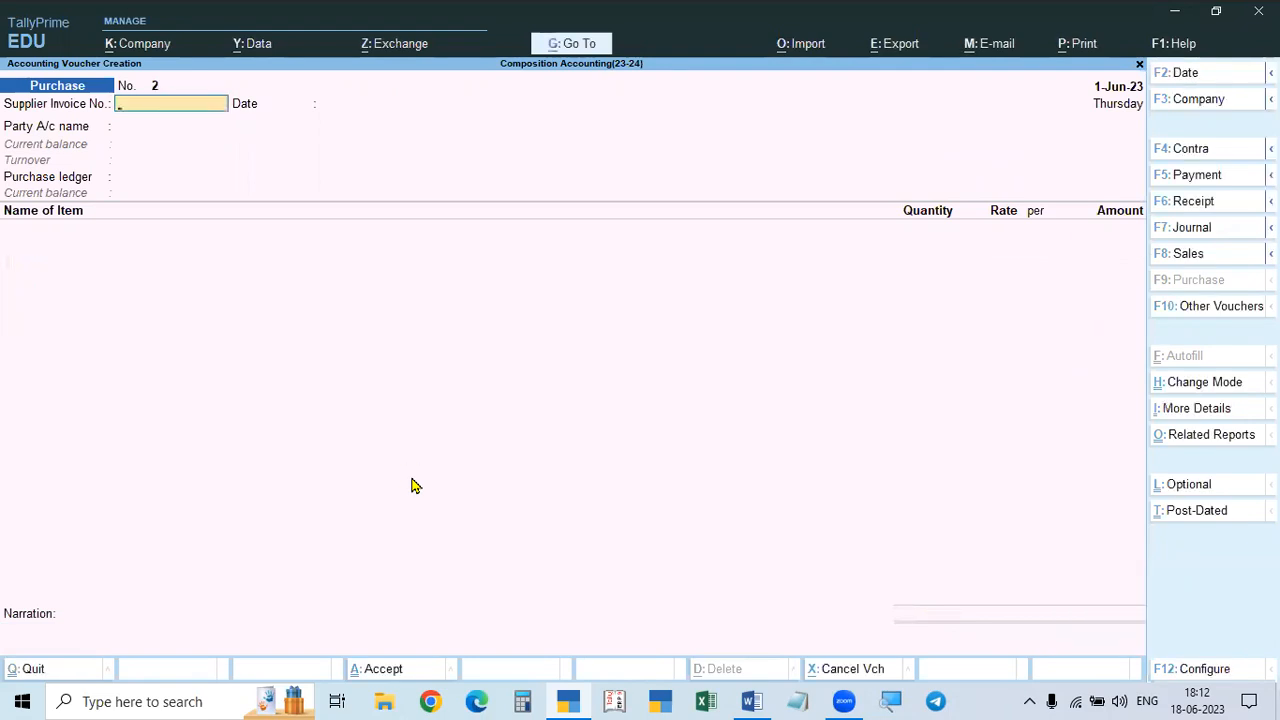
# Step: Leave voucher entry and view the Purchases(Taxable) ledger in the account books to check the posted purchase
pyautogui.press('Escape')
pyautogui.press('Return')
pyautogui.write('da')
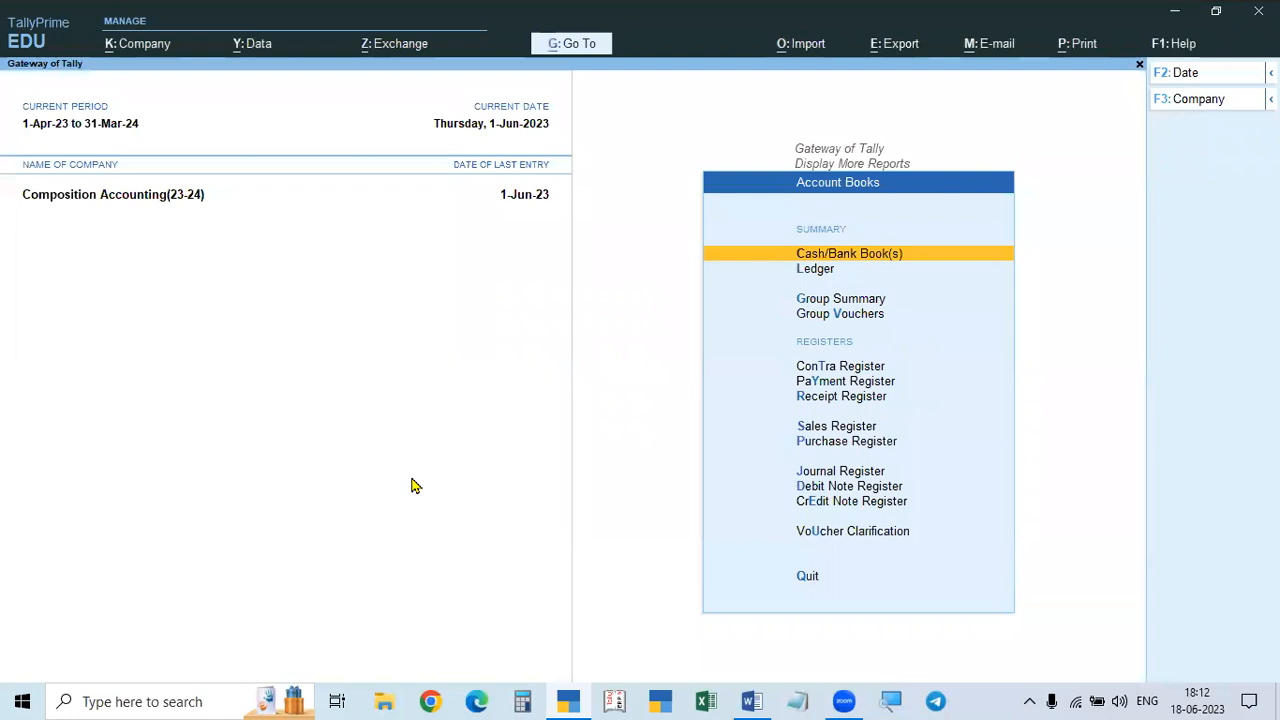
pyautogui.write('llur')
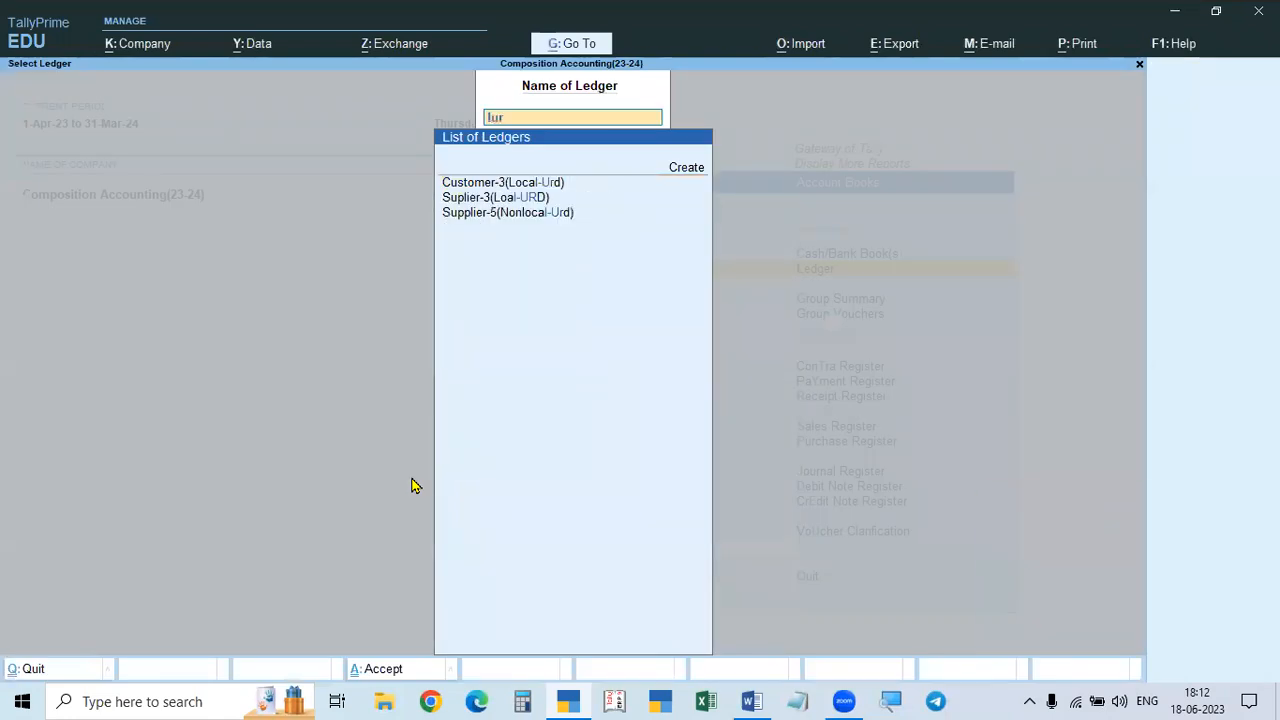
pyautogui.press('BackSpace')
pyautogui.press('BackSpace')
pyautogui.press('BackSpace')
pyautogui.write('p')
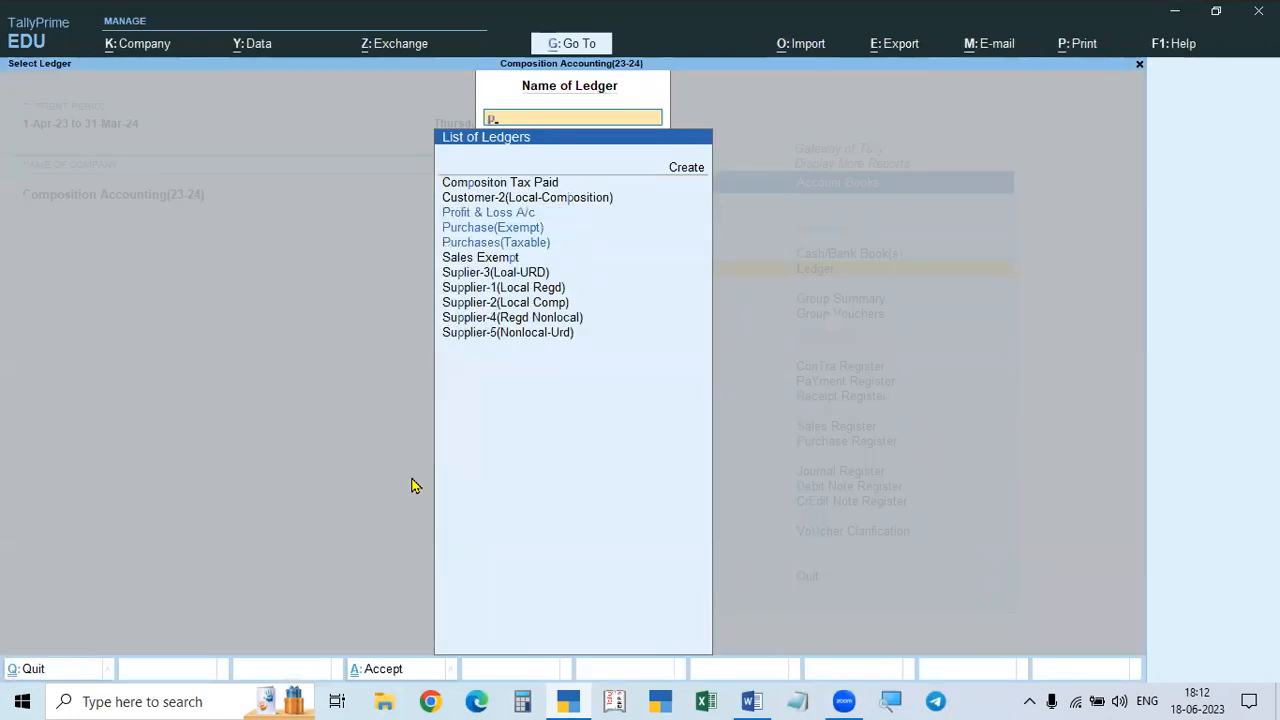
pyautogui.press('Down')
pyautogui.press('Down')
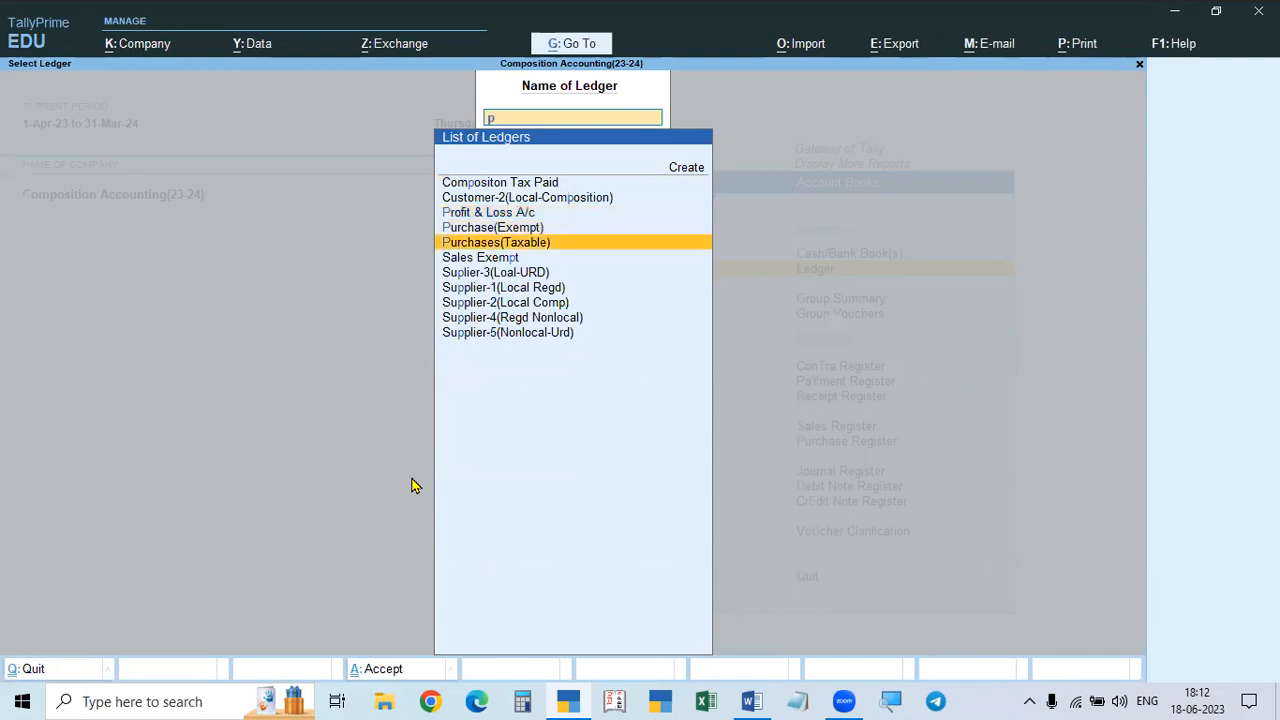
pyautogui.press('Return')
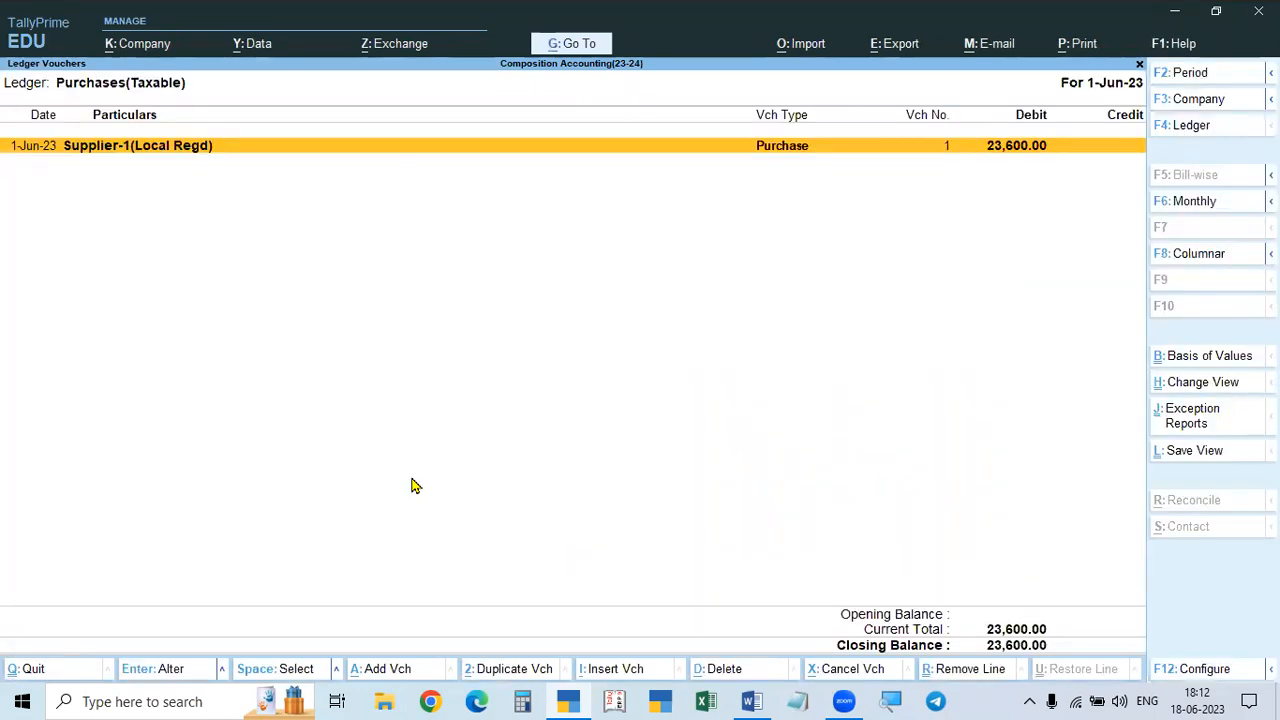
# Step: View the SGST ledger to check whether the purchase tax was posted there
pyautogui.press('Escape')
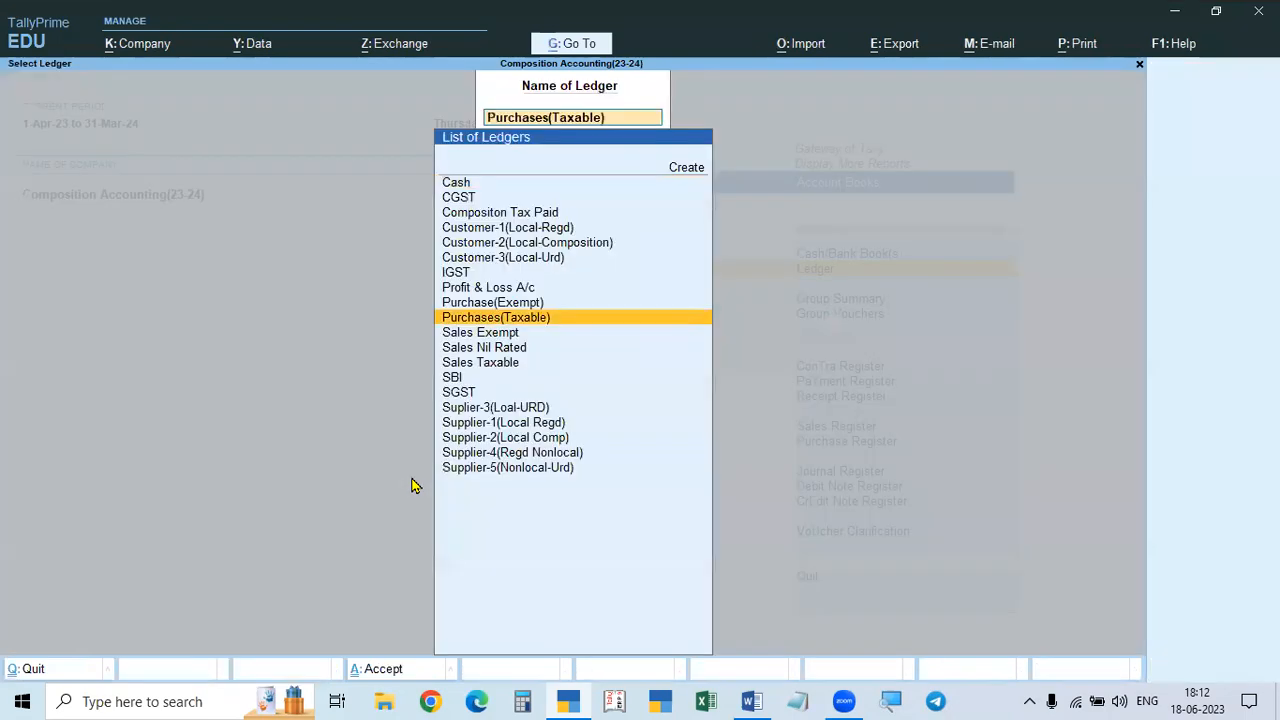
pyautogui.press('Down')
pyautogui.press('Down')
pyautogui.press('Down')
pyautogui.press('Down')
pyautogui.press('Down')
pyautogui.press('Down')
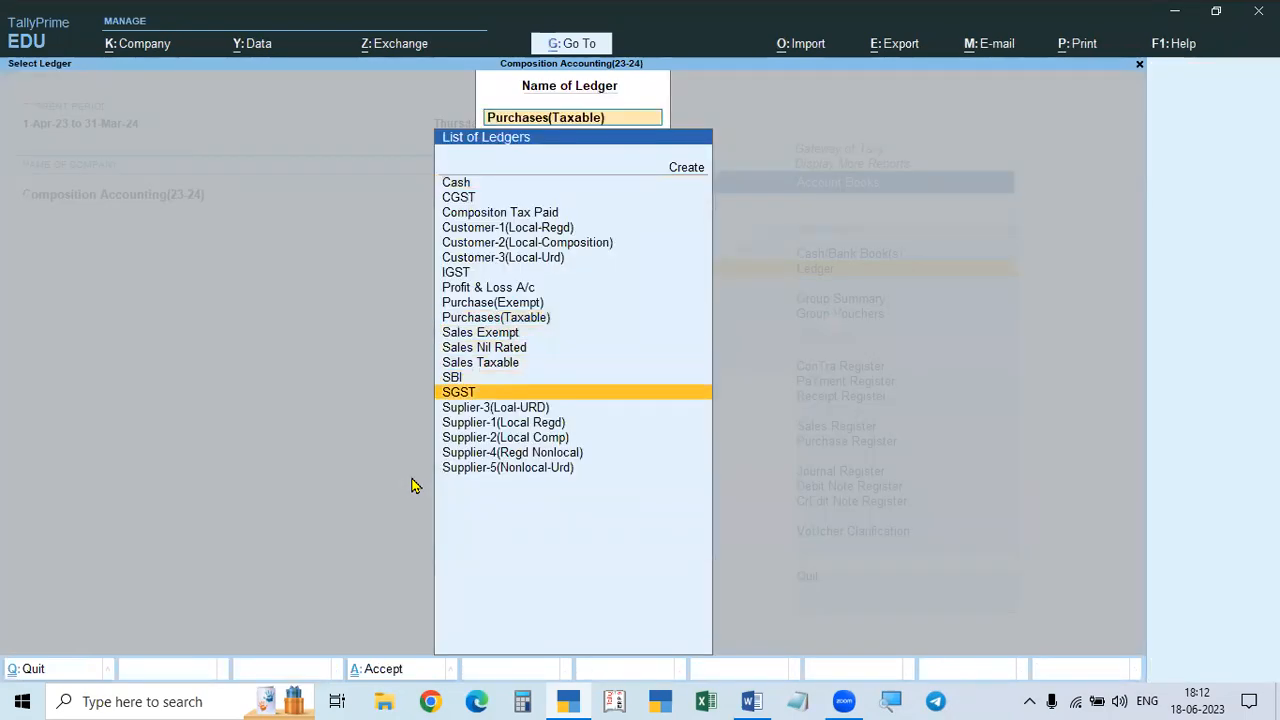
pyautogui.press('Up')
pyautogui.press('Return')
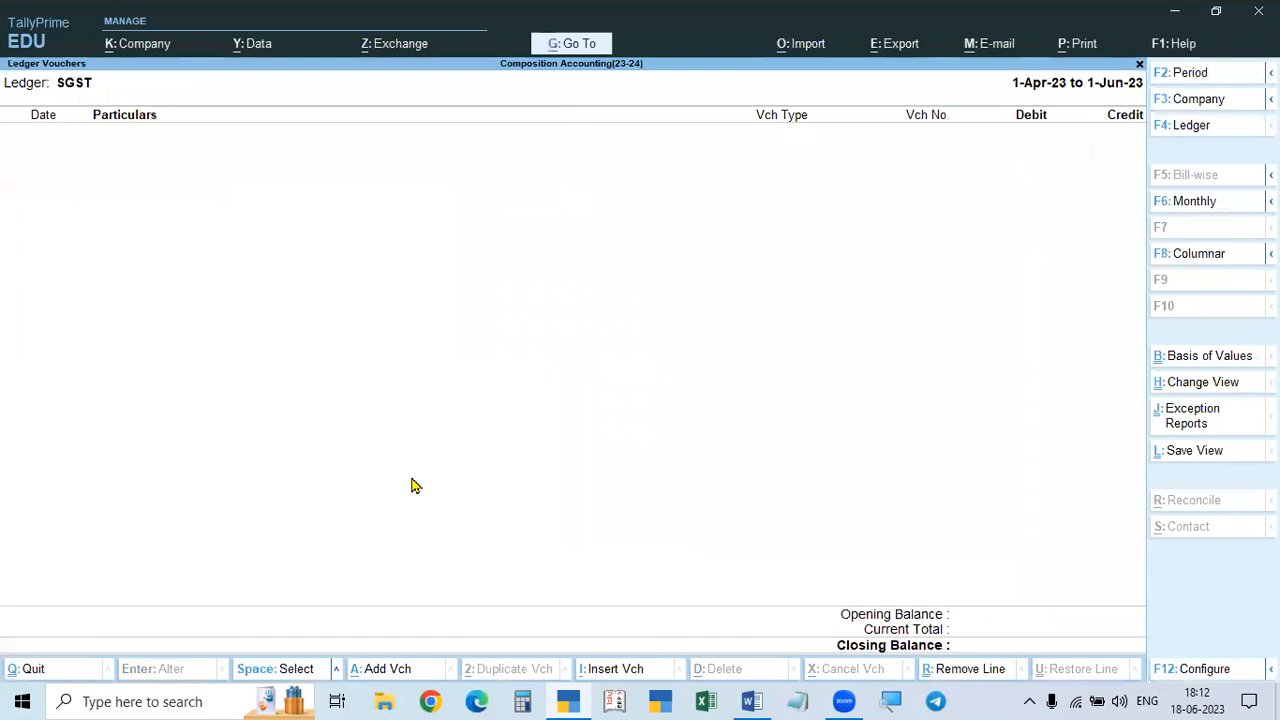
# Step: View the CGST ledger to check whether the purchase tax was posted there
pyautogui.press('Escape')
pyautogui.press('Up')
pyautogui.press('Up')
pyautogui.press('Up')
pyautogui.press('Up')
pyautogui.press('Up')
pyautogui.press('Up')
pyautogui.press('Up')
pyautogui.press('Up')
pyautogui.press('Up')
pyautogui.press('Up')
pyautogui.press('Up')
pyautogui.press('Up')
pyautogui.press('Up')
pyautogui.press('Return')
# Step: Return from the CGST ledger and review the Purchases(Taxable) ledger vouchers again
pyautogui.press('Escape')
pyautogui.press('Down')
pyautogui.press('Down')
pyautogui.press('Down')
pyautogui.press('Down')
pyautogui.press('Down')
pyautogui.press('Down')
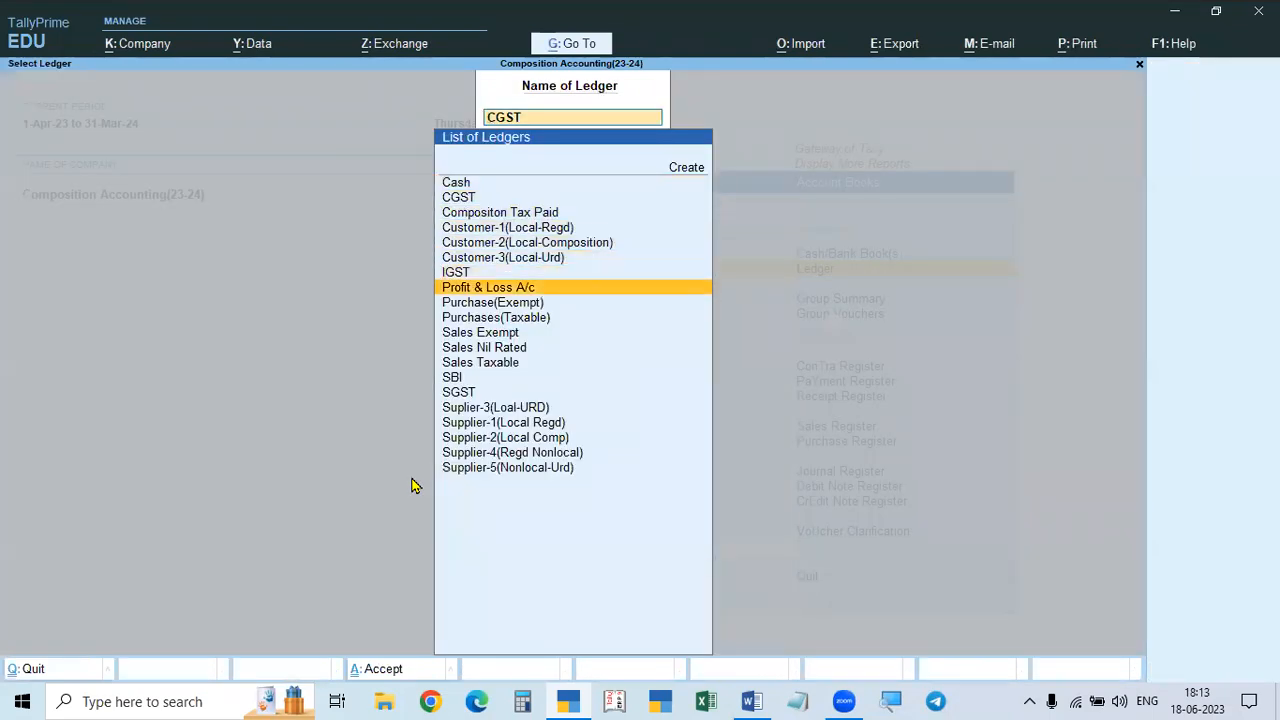
pyautogui.press('Down')
pyautogui.press('Down')
pyautogui.press('Return')
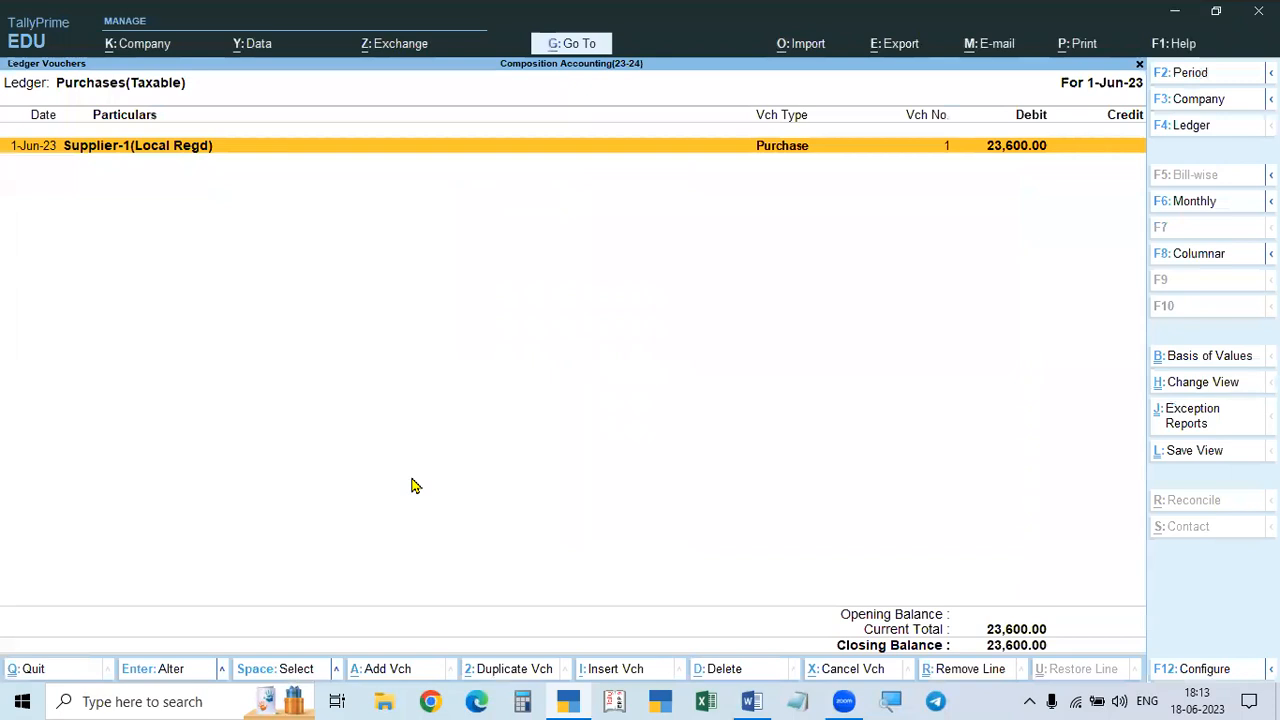
# Step: Leave the ledger reports and start a second Purchase voucher with supplier invoice number 222 dated 1-Jun-23
pyautogui.press('Escape')
pyautogui.press('Escape')
pyautogui.press('Escape')
pyautogui.press('Escape')
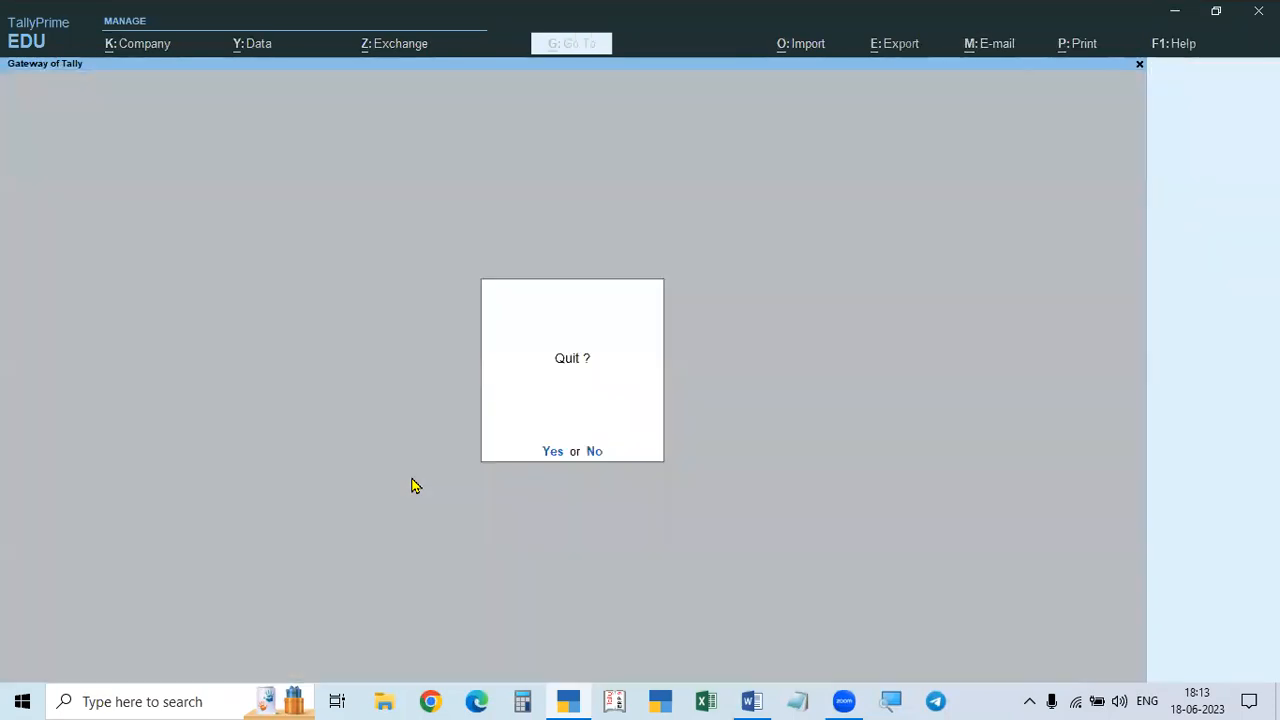
pyautogui.press('n')
pyautogui.press('v')
pyautogui.press('F9')
pyautogui.write('222')
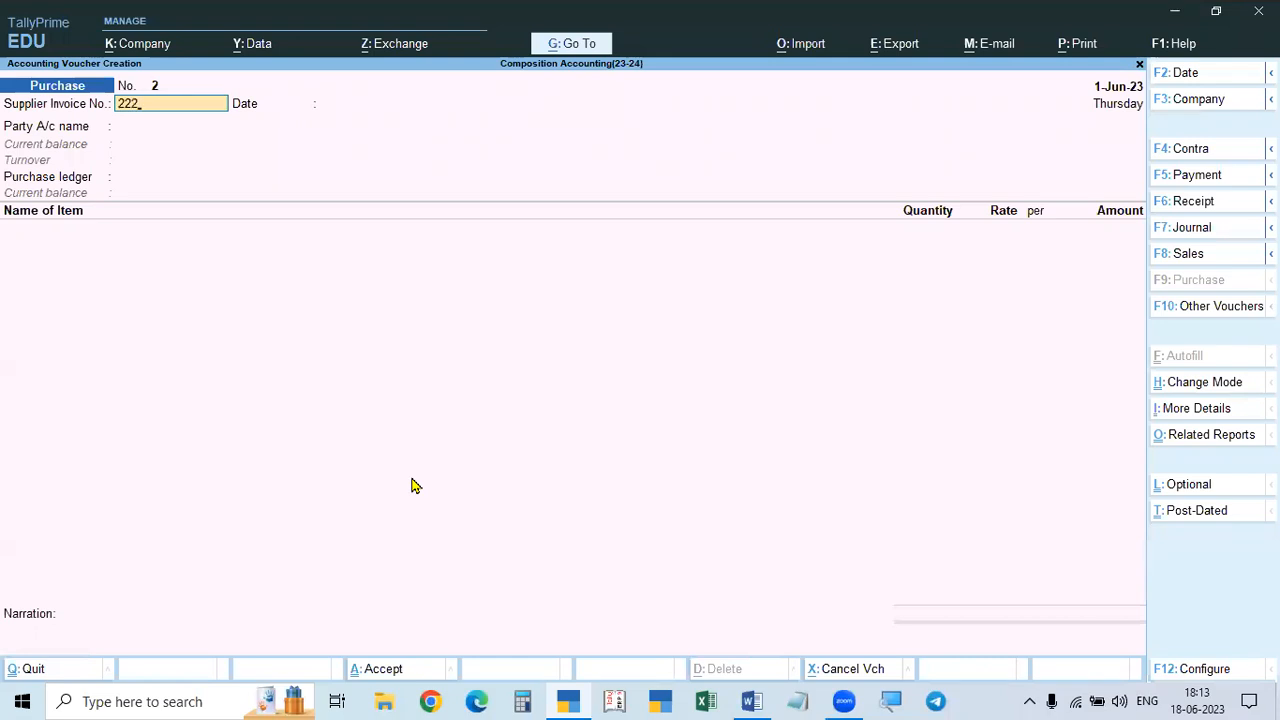
pyautogui.press('Return')
pyautogui.press('Return')
# Step: Choose Supplier-4(Regd Nonlocal) as the party account and accept its receipt and party details
pyautogui.press('Down')
pyautogui.press('Down')
pyautogui.press('Down')
pyautogui.press('Down')
pyautogui.press('Down')
pyautogui.press('Down')
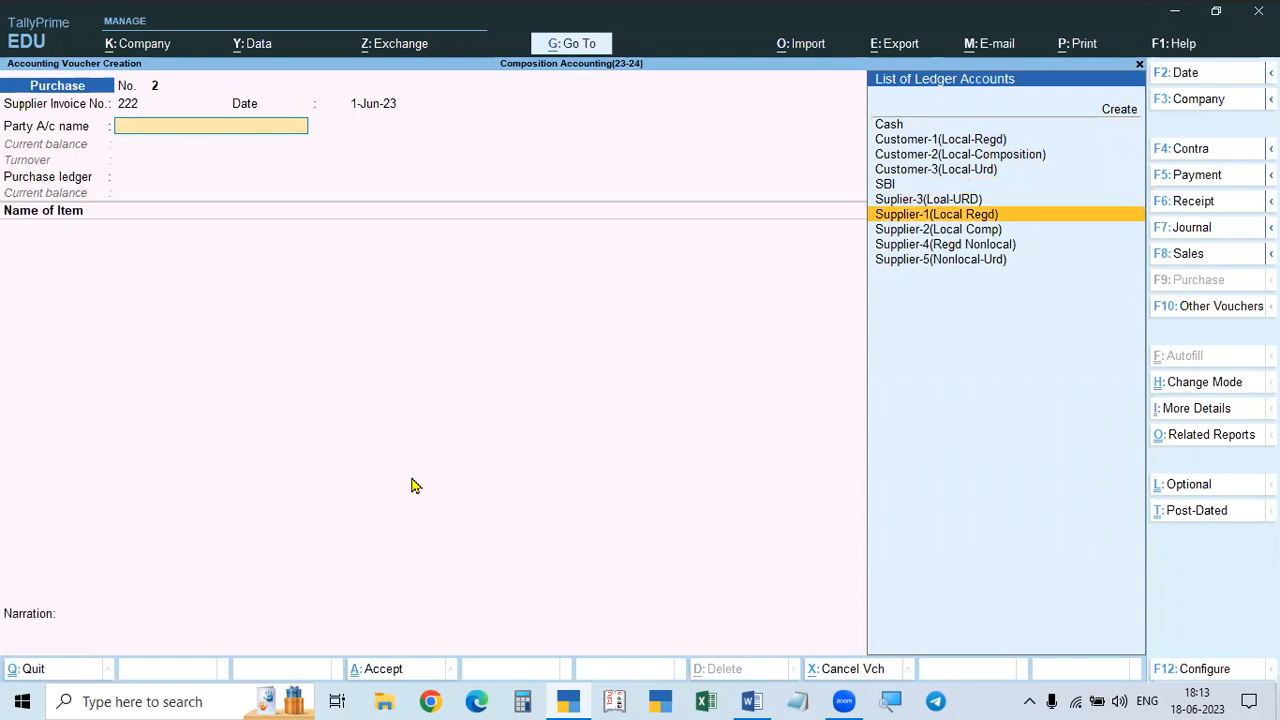
pyautogui.press('Down')
pyautogui.press('Down')
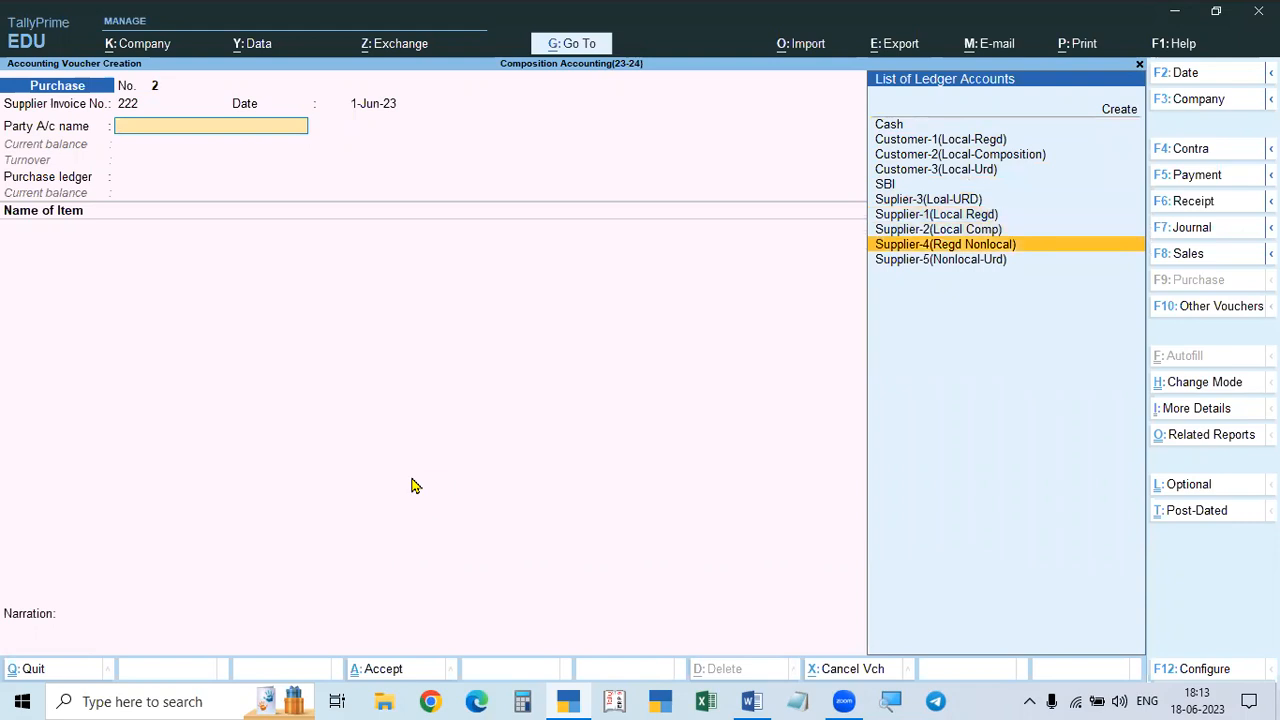
pyautogui.press('Return')
pyautogui.hotkey('ctrl', 'a')
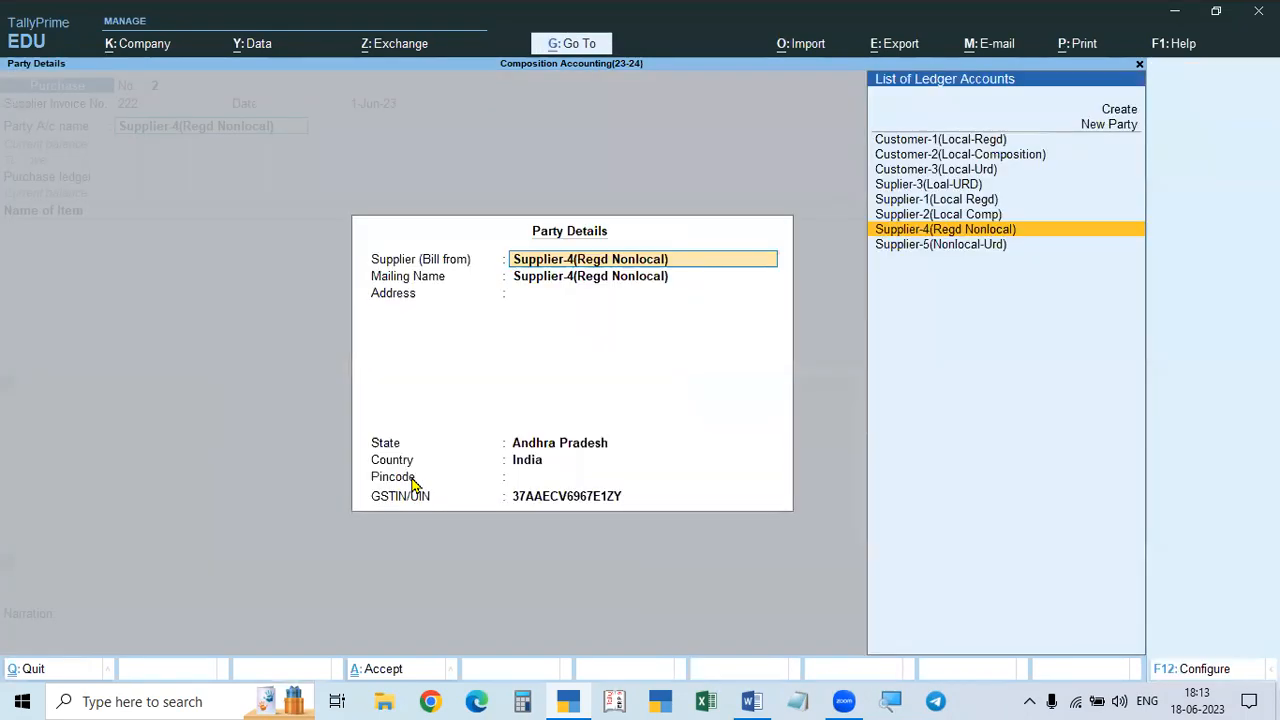
pyautogui.hotkey('ctrl', 'a')
# Step: Choose Purchases(Taxable) as the voucher's purchase ledger and set its taxability to Taxable
pyautogui.press('Down')
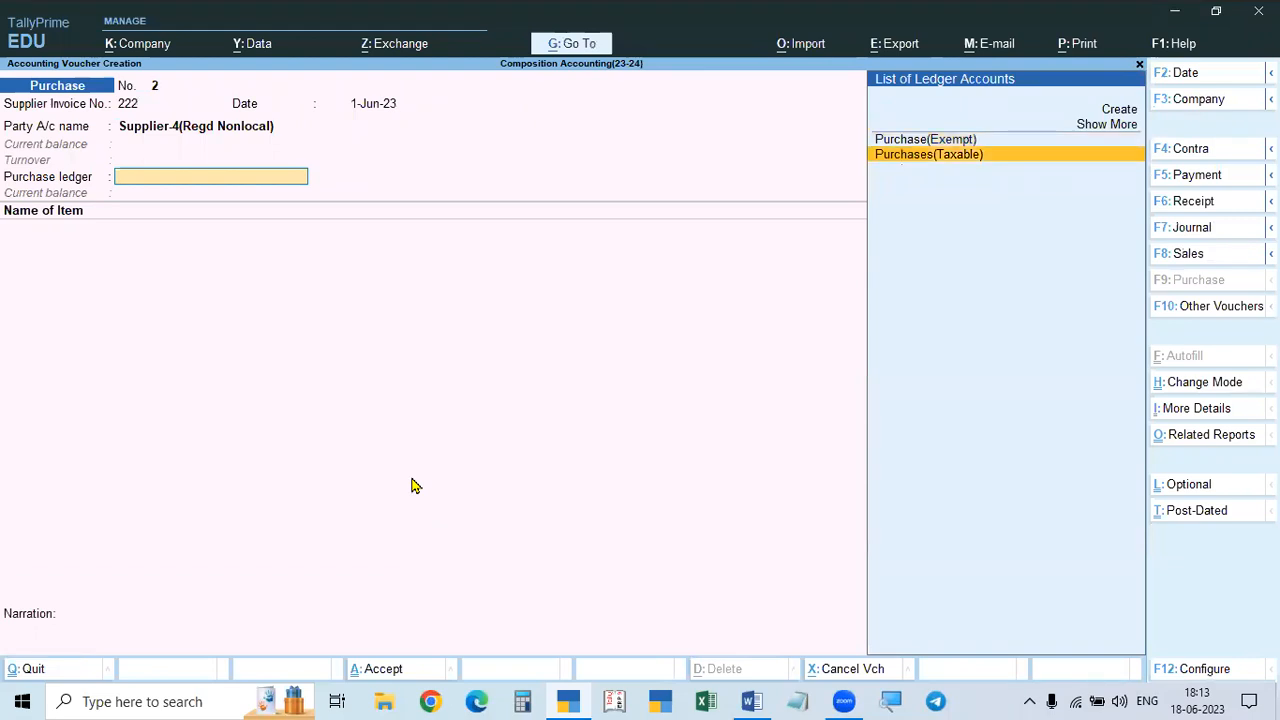
pyautogui.press('Return')
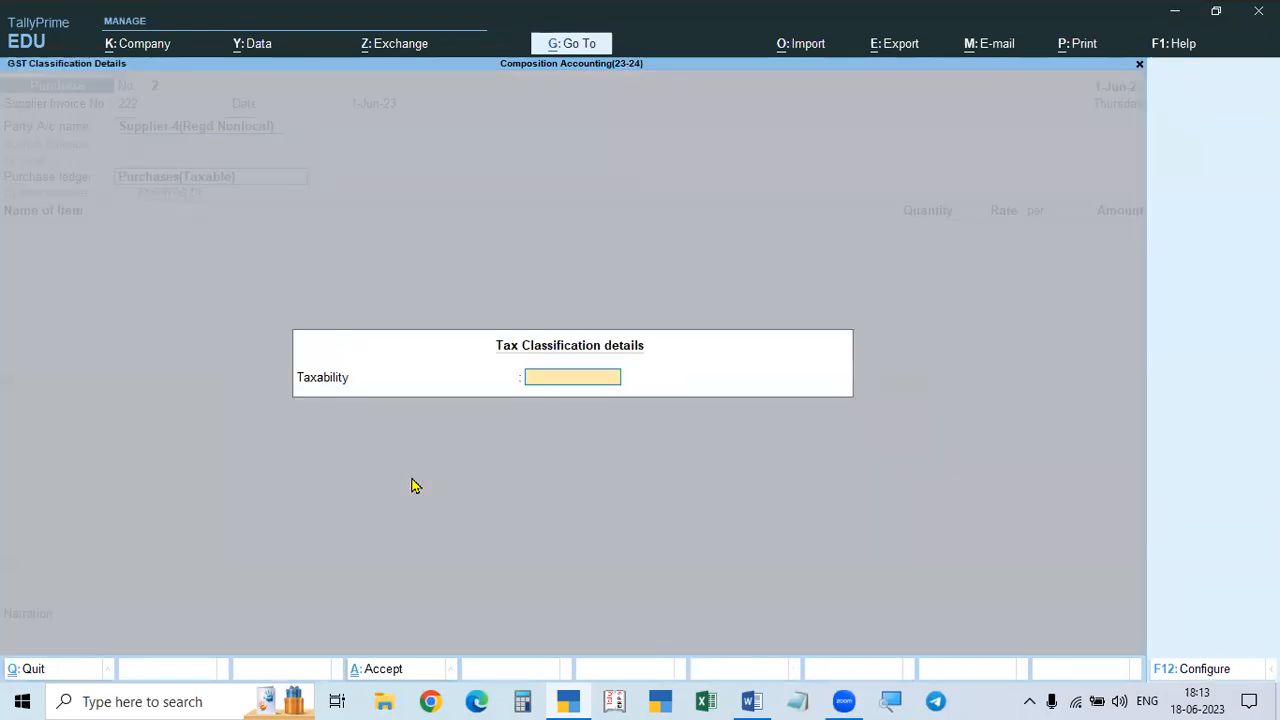
pyautogui.write('T')
pyautogui.press('Return')
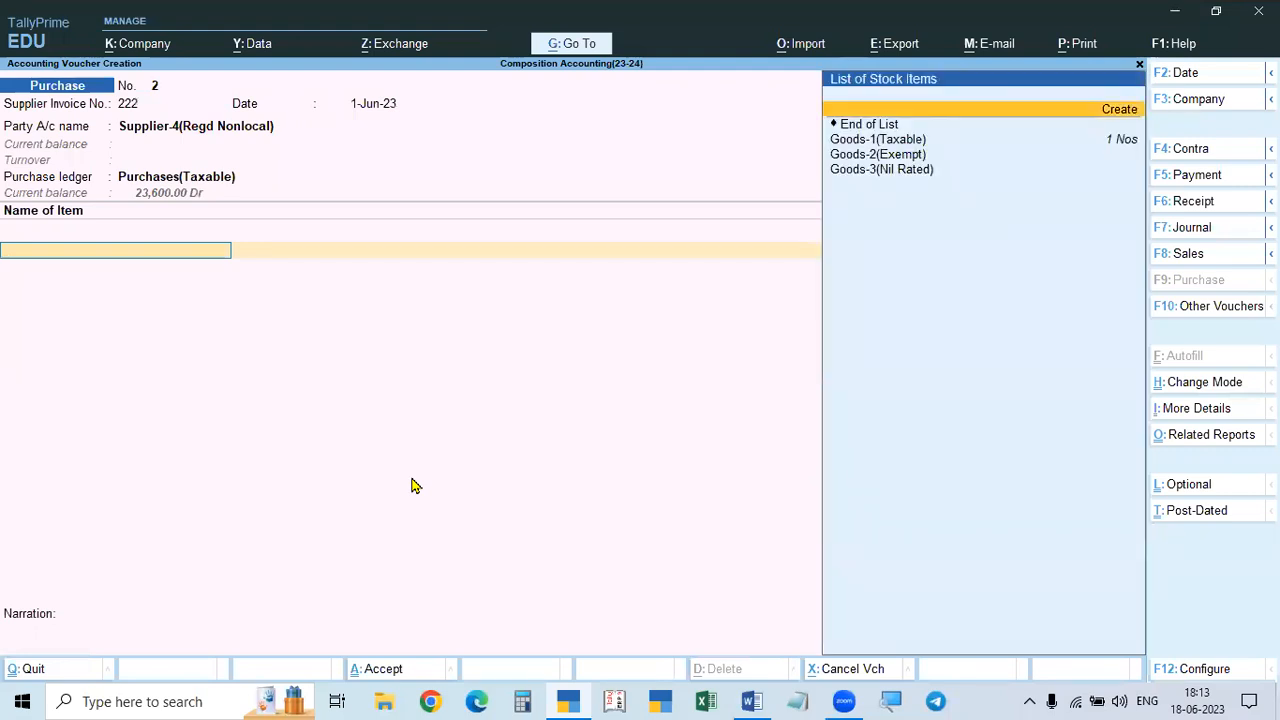
# Step: Add the stock item Goods-1(Taxable) to the voucher with quantity 1 Nos at a rate of 20,000
pyautogui.press('Down')
pyautogui.press('Down')
pyautogui.press('Down')
pyautogui.press('Up')
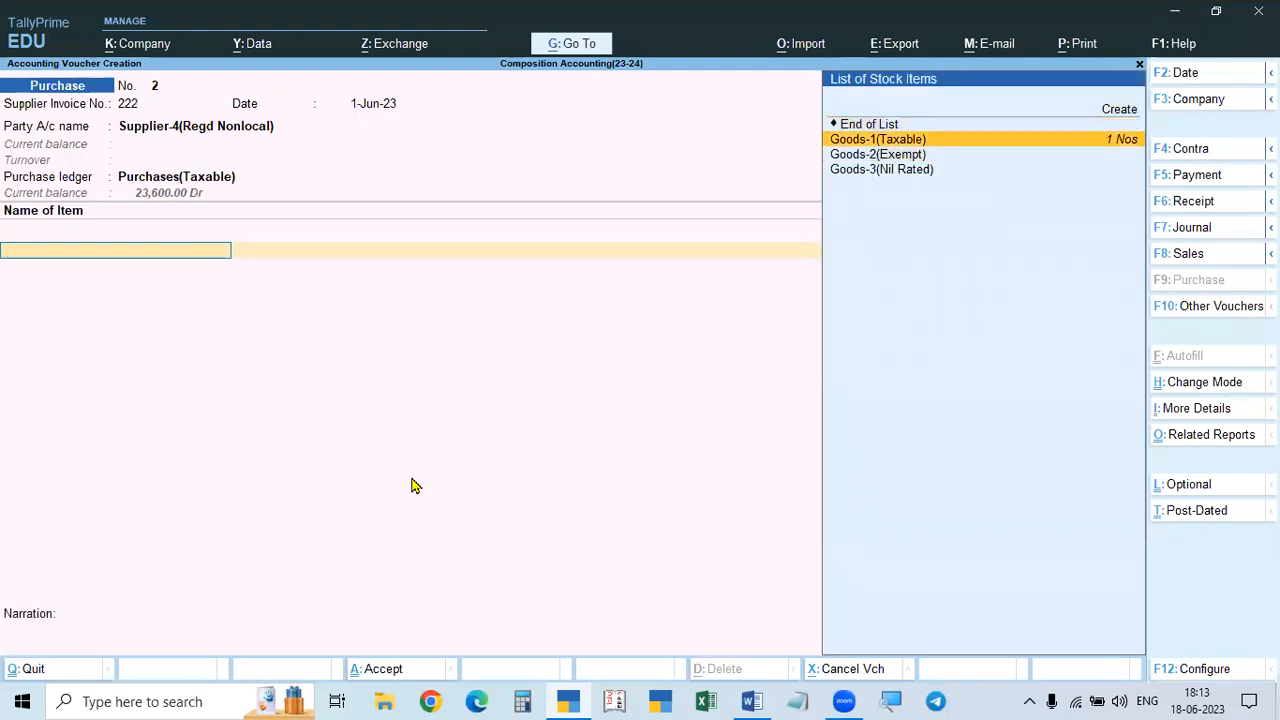
pyautogui.press('Return')
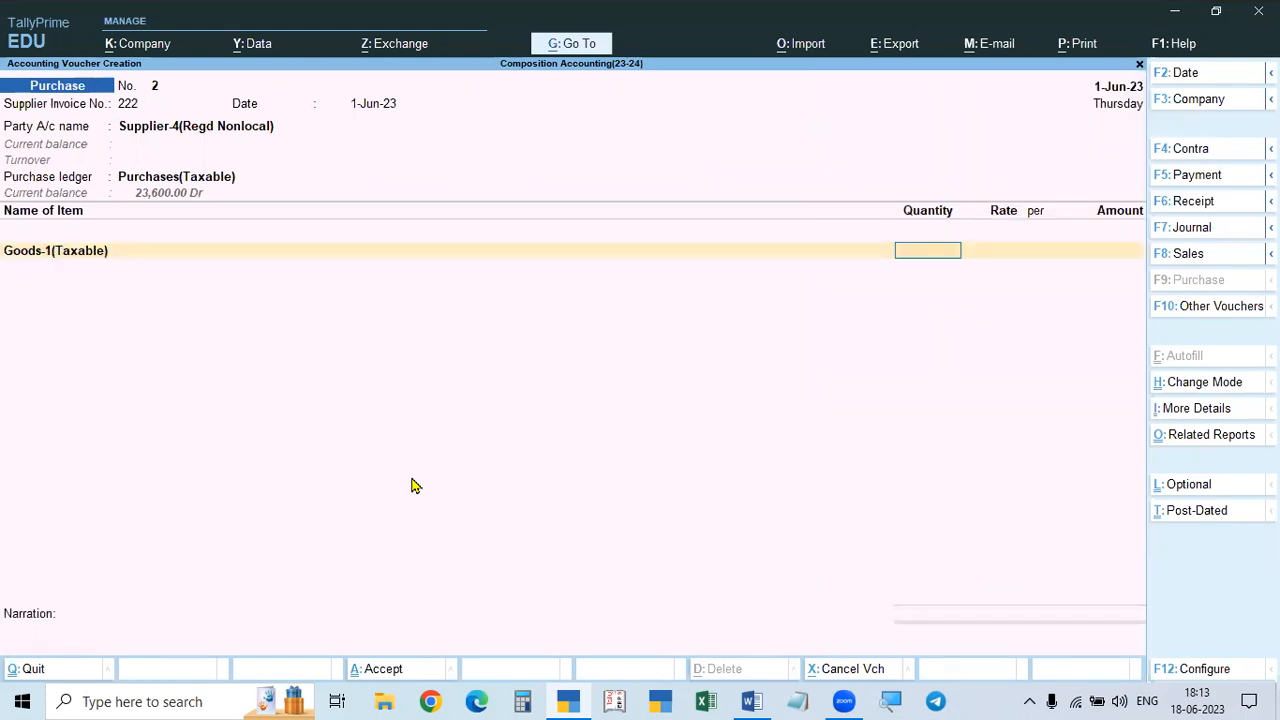
pyautogui.write('1')
pyautogui.press('Return')
pyautogui.write('20000')
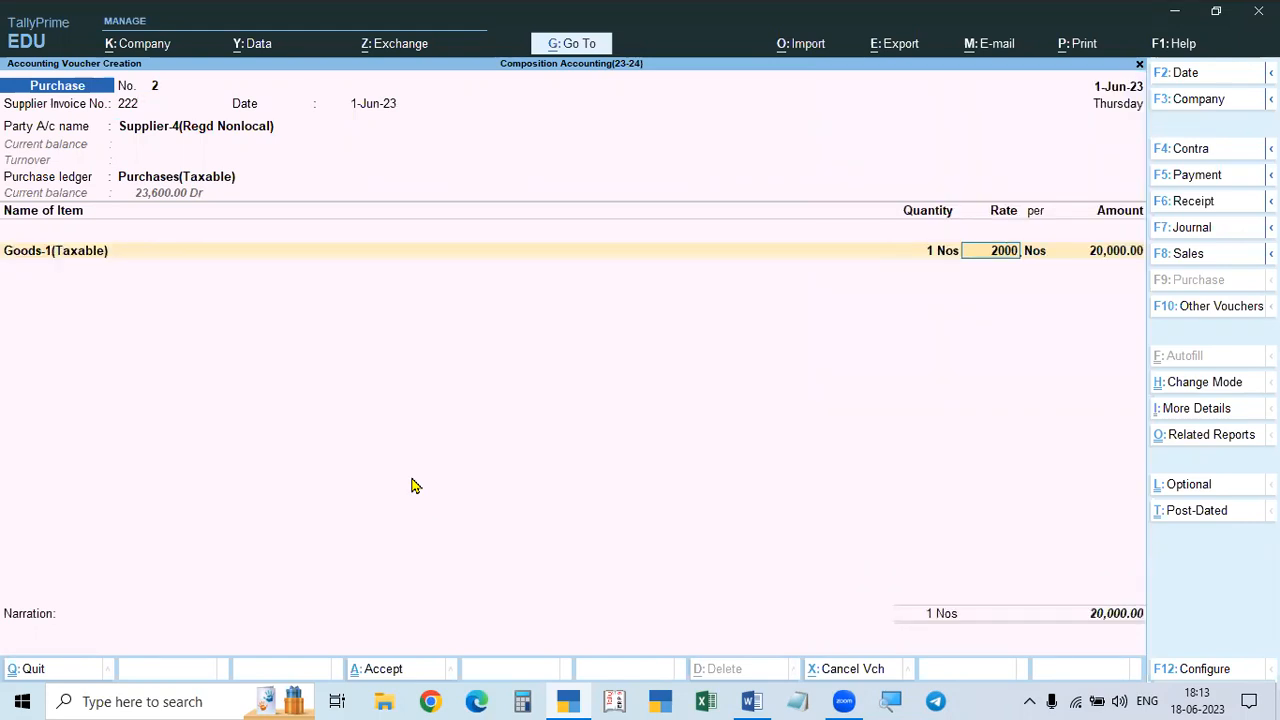
pyautogui.press('Return')
pyautogui.press('Return')
pyautogui.press('Return')
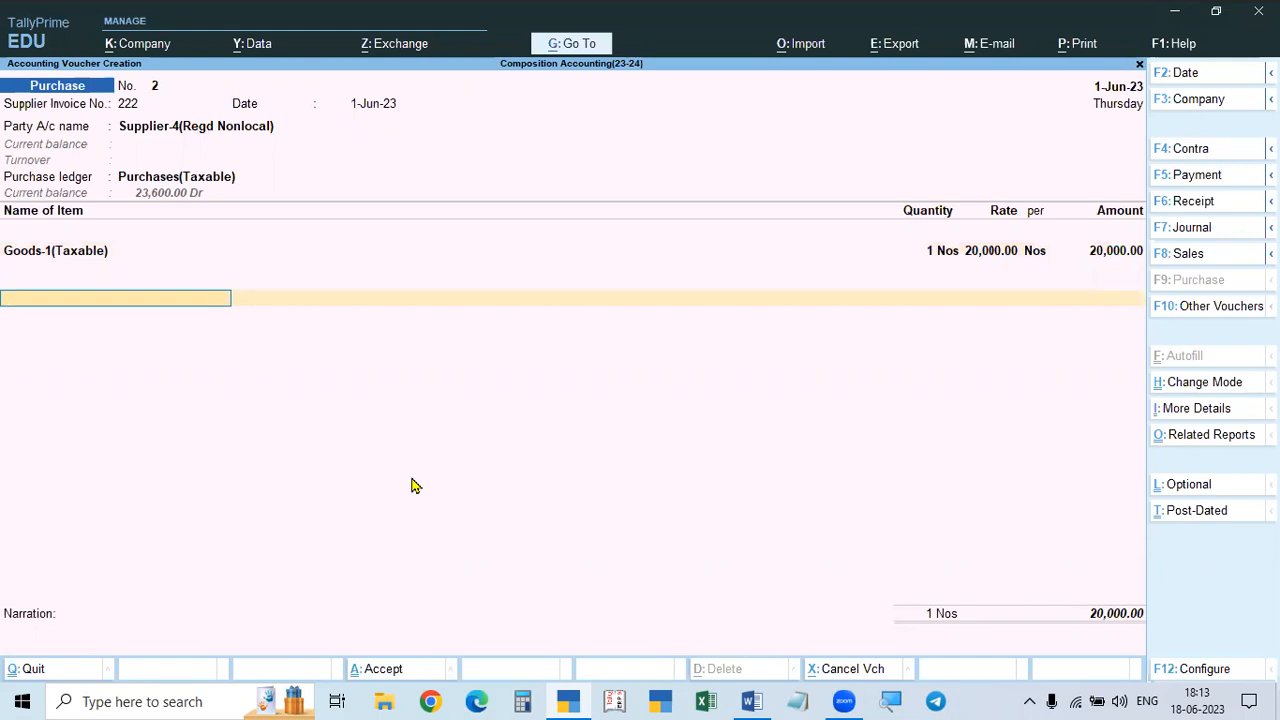
pyautogui.press('Return')
pyautogui.write('Cgst')
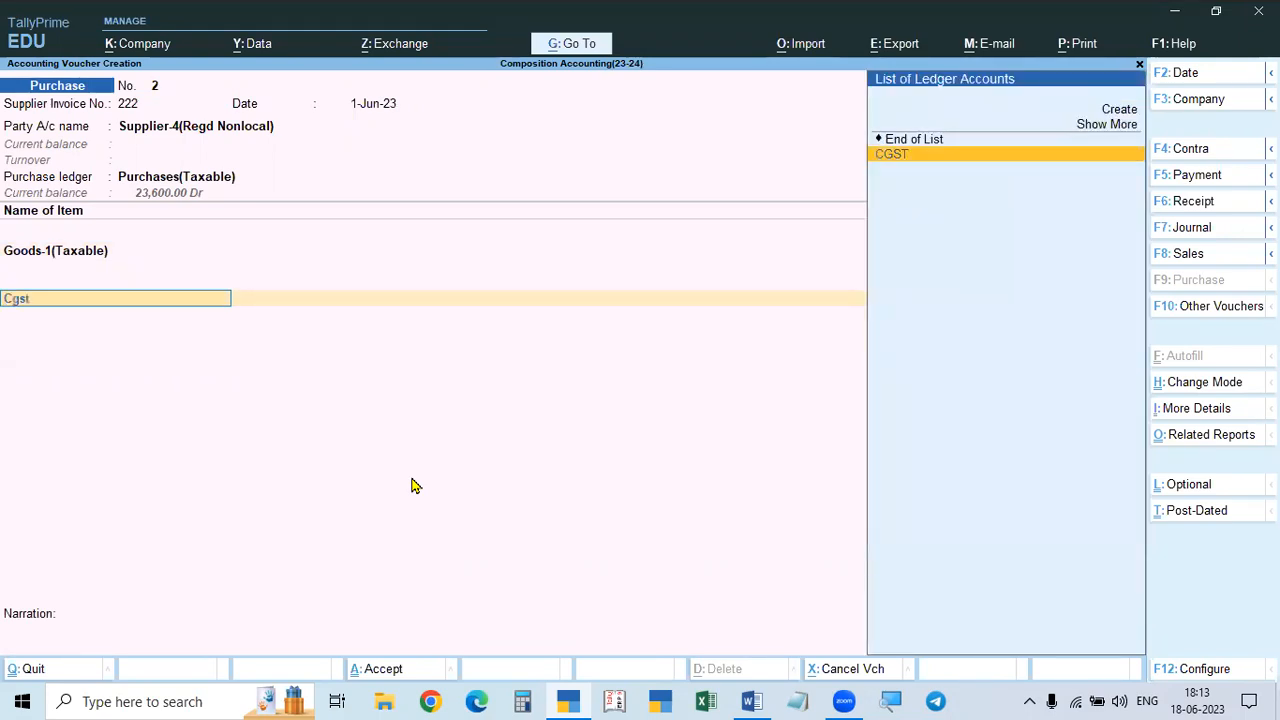
pyautogui.press('Return')
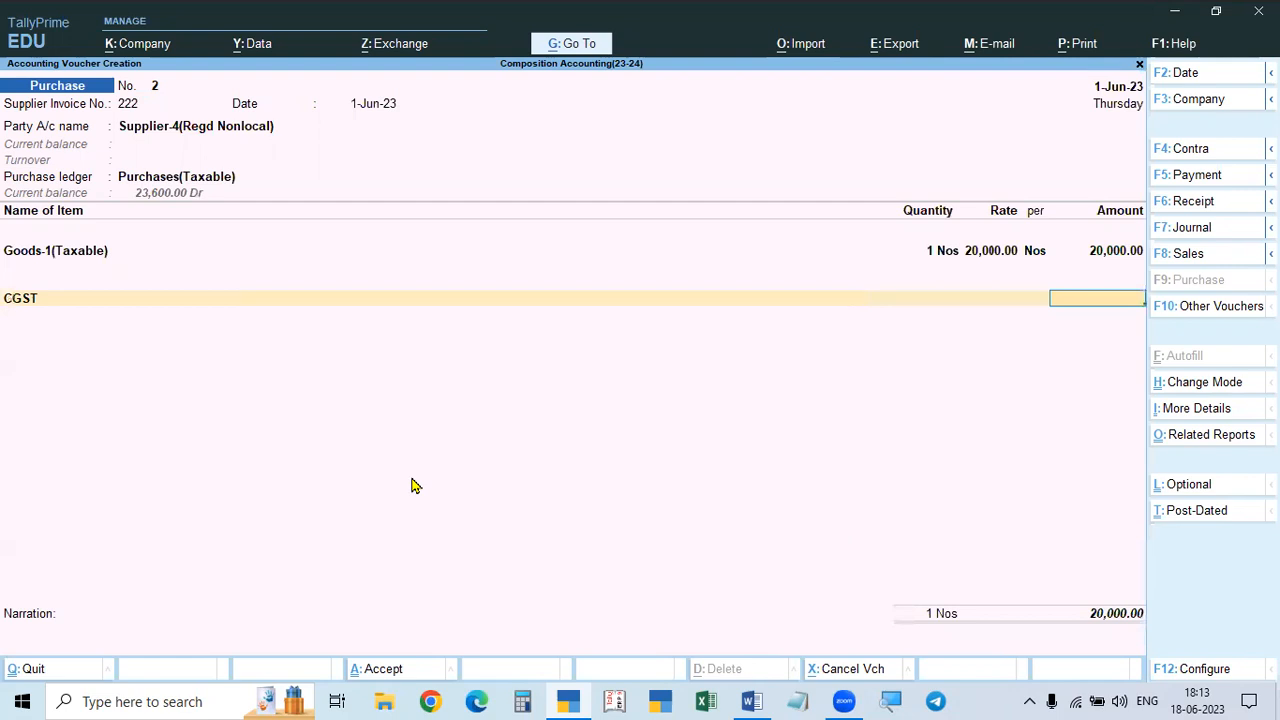
pyautogui.press('BackSpace')
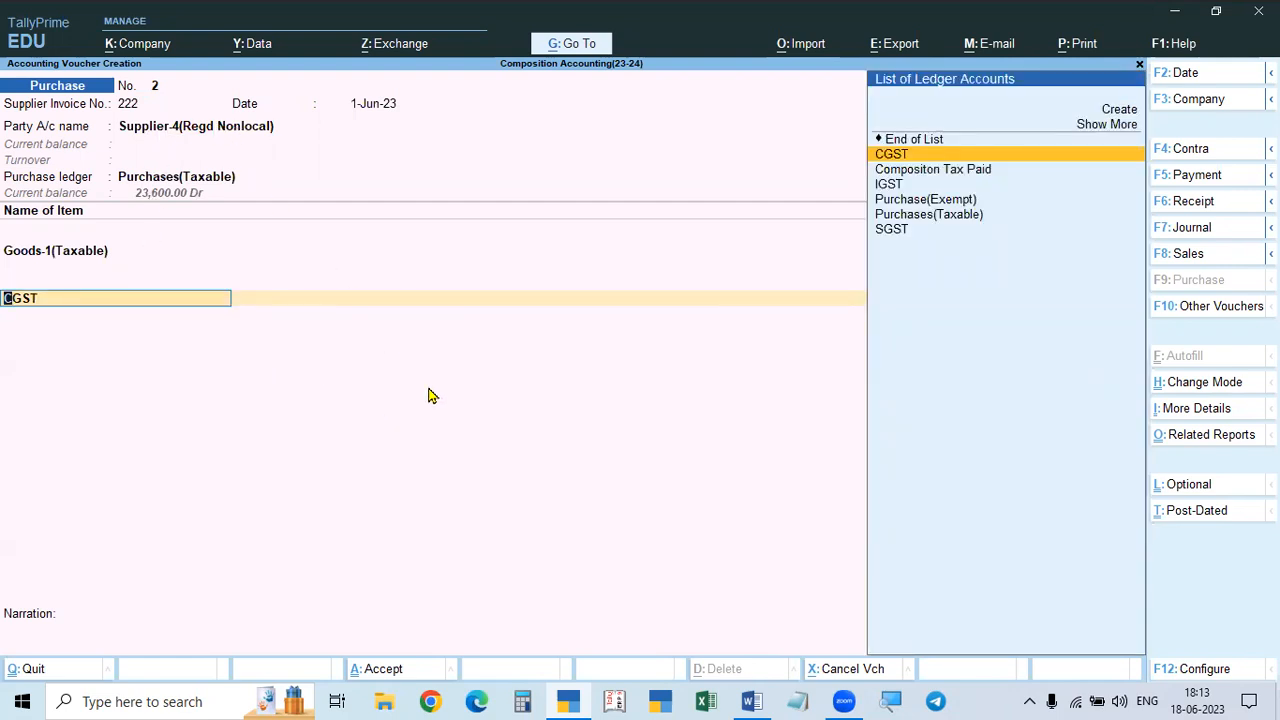
# Step: Add the IGST ledger with its 3,600 tax amount below the item and save the interstate purchase voucher
pyautogui.write('Igs')
pyautogui.press('Return')
pyautogui.press('Return')
pyautogui.press('Return')
pyautogui.press('Return')
pyautogui.press('Return')
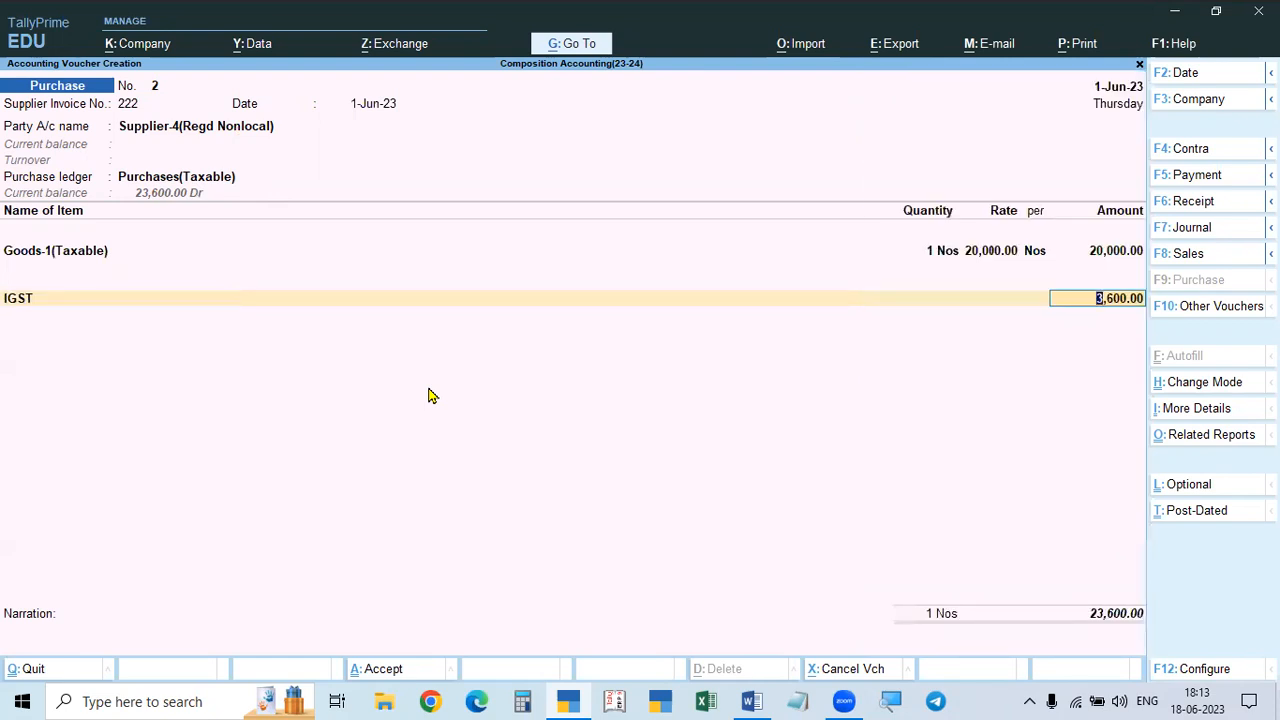
pyautogui.press('Return')
pyautogui.press('Return')
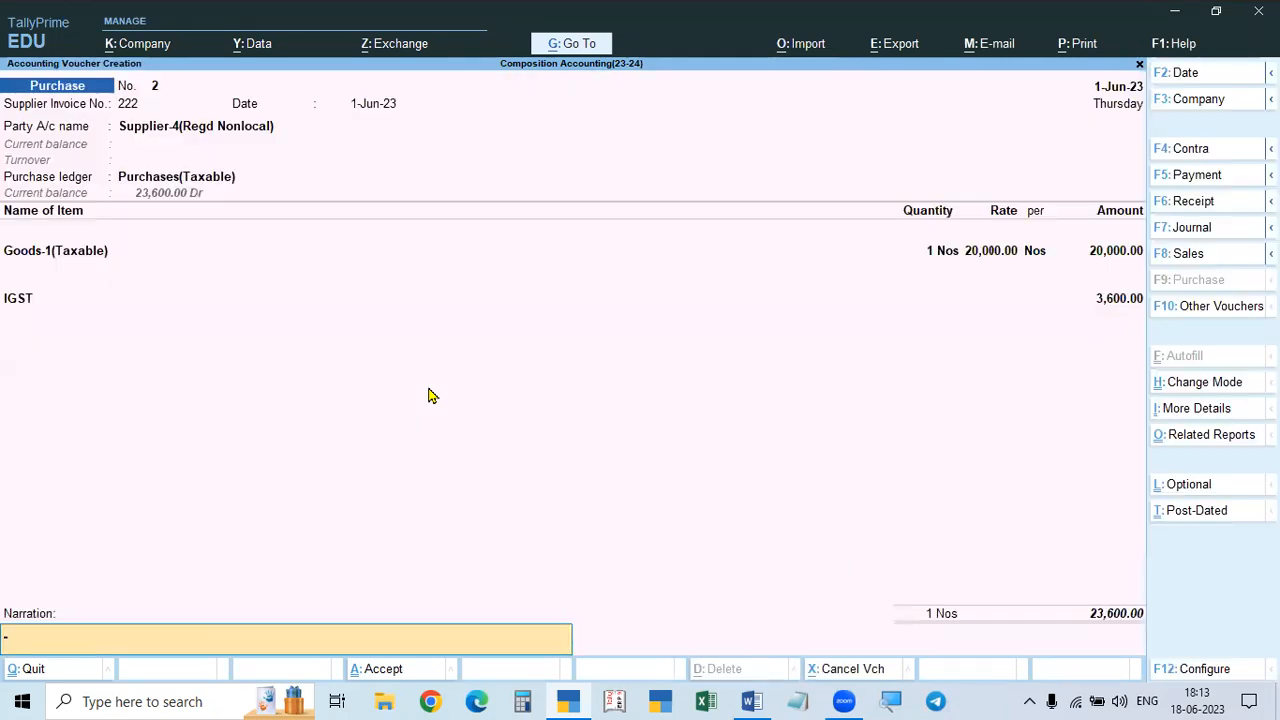
pyautogui.press('Return')
pyautogui.press('Return')
# Step: Leave voucher entry and view the Purchases(Taxable) ledger vouchers to check how the interstate purchase was posted
pyautogui.press('Escape')
pyautogui.press('Escape')
pyautogui.press('Escape')
pyautogui.write('da')
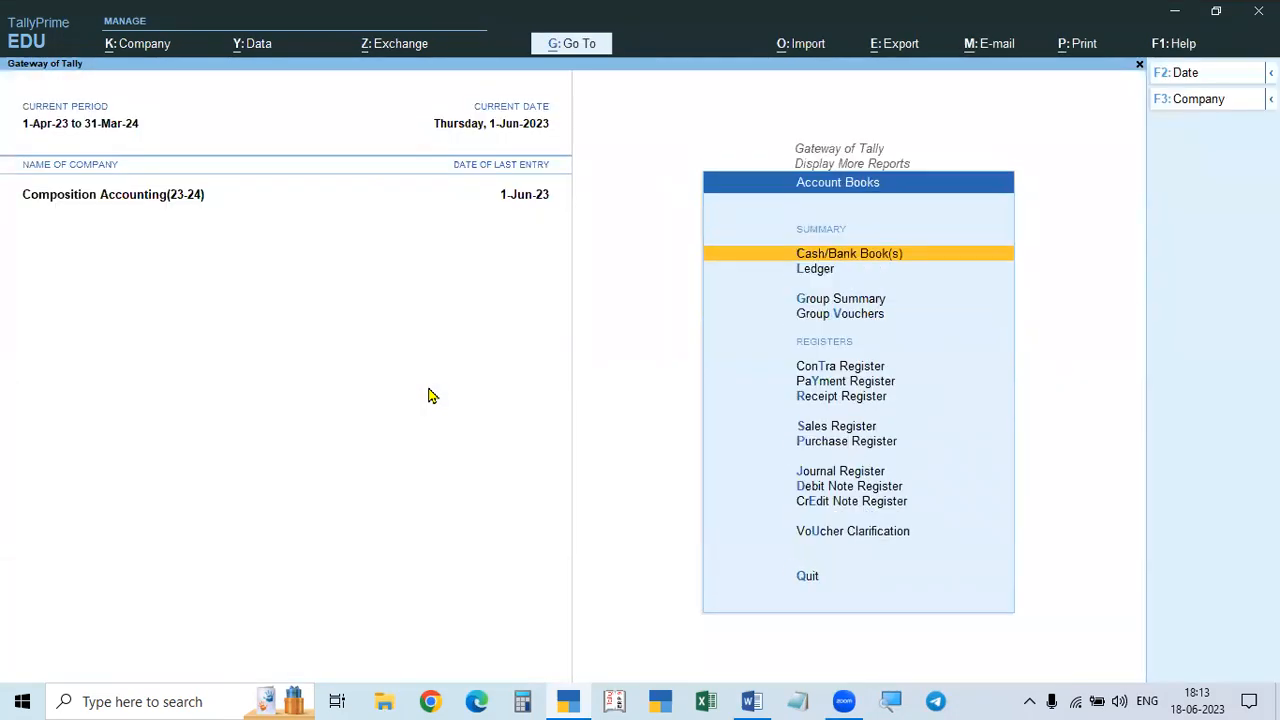
pyautogui.write('lig')
pyautogui.press('Escape')
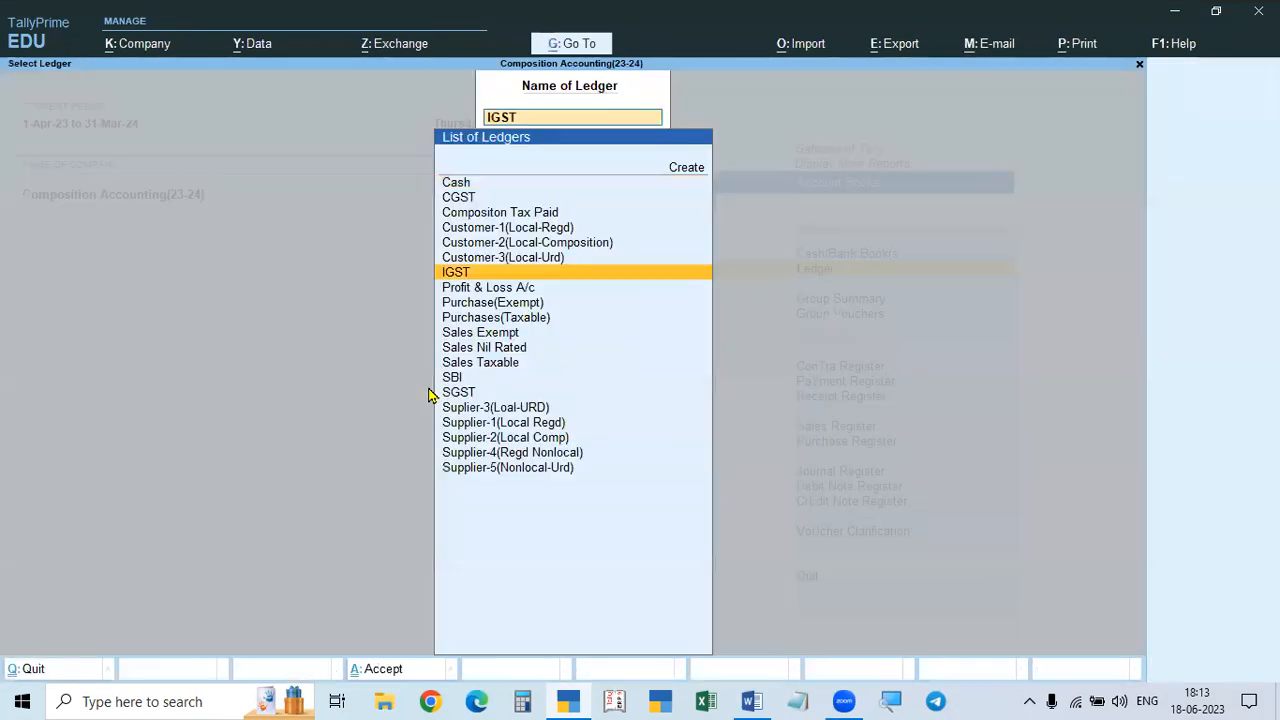
pyautogui.write('Pur')
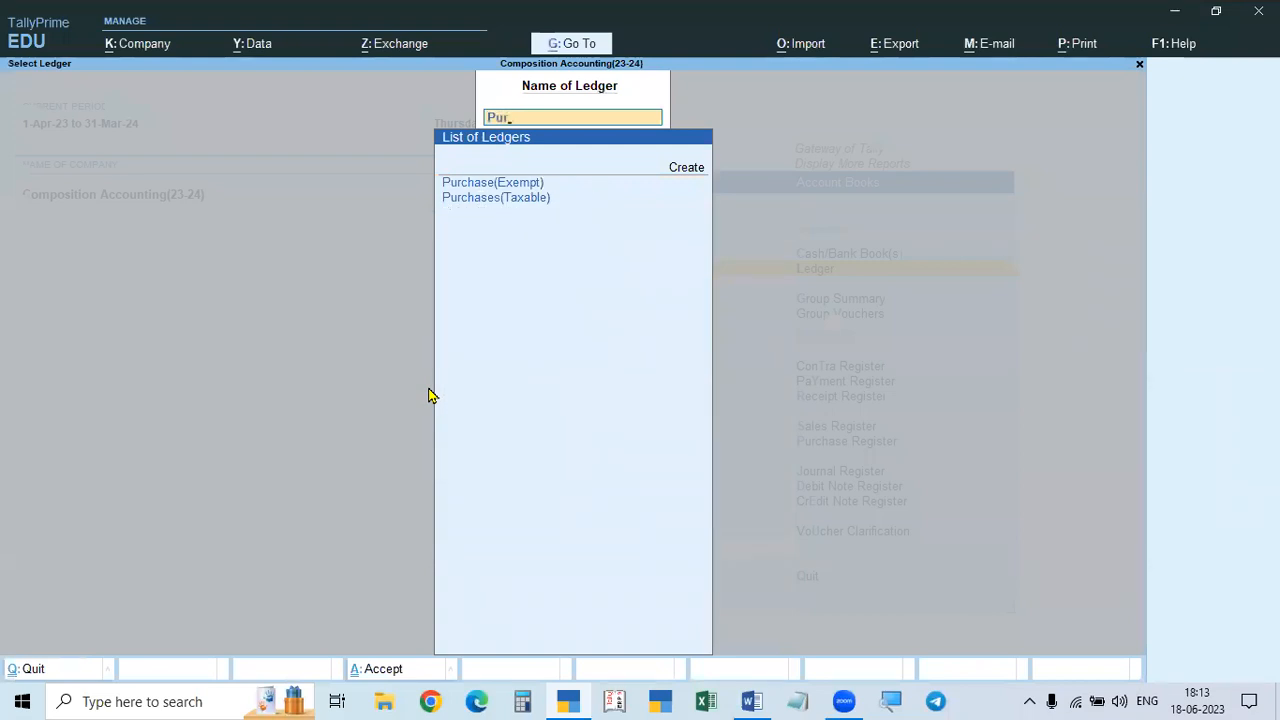
pyautogui.press('Down')
pyautogui.press('Return')
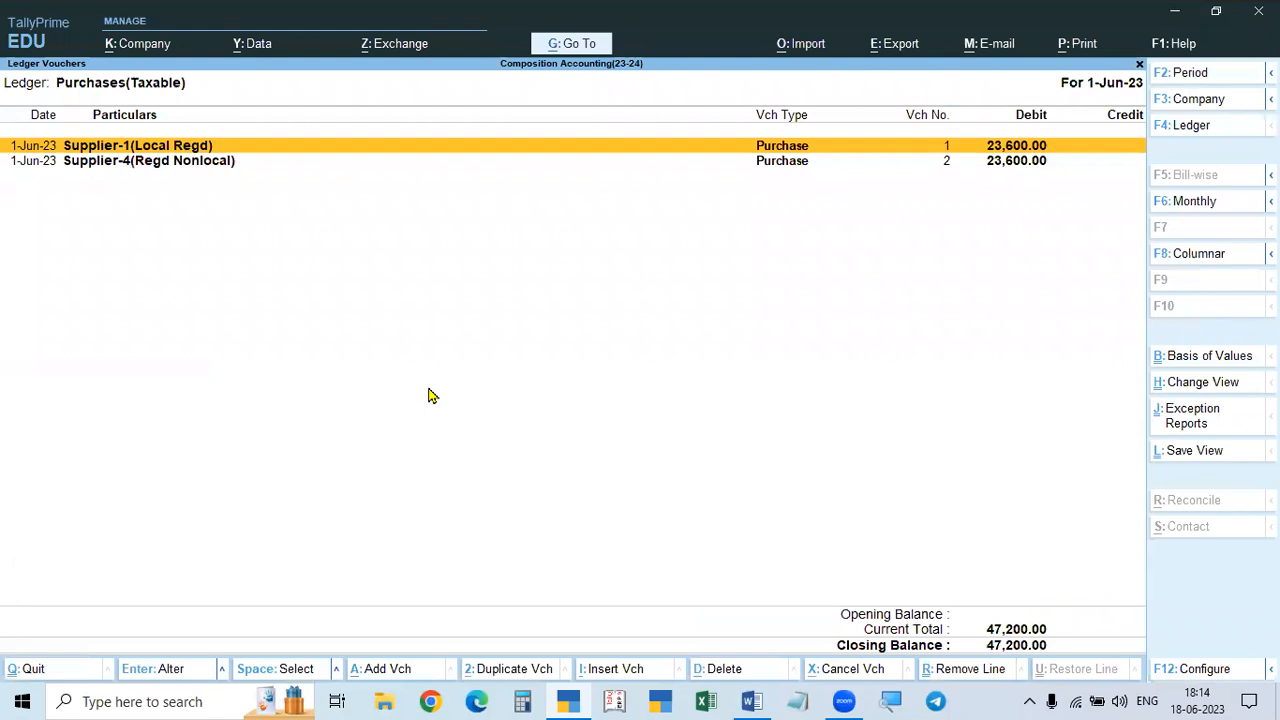
# Step: Leave the ledger reports and start a new Purchase voucher with supplier invoice number 546 dated 1-Jun-23
pyautogui.press('Escape')
pyautogui.press('Escape')
pyautogui.press('Escape')
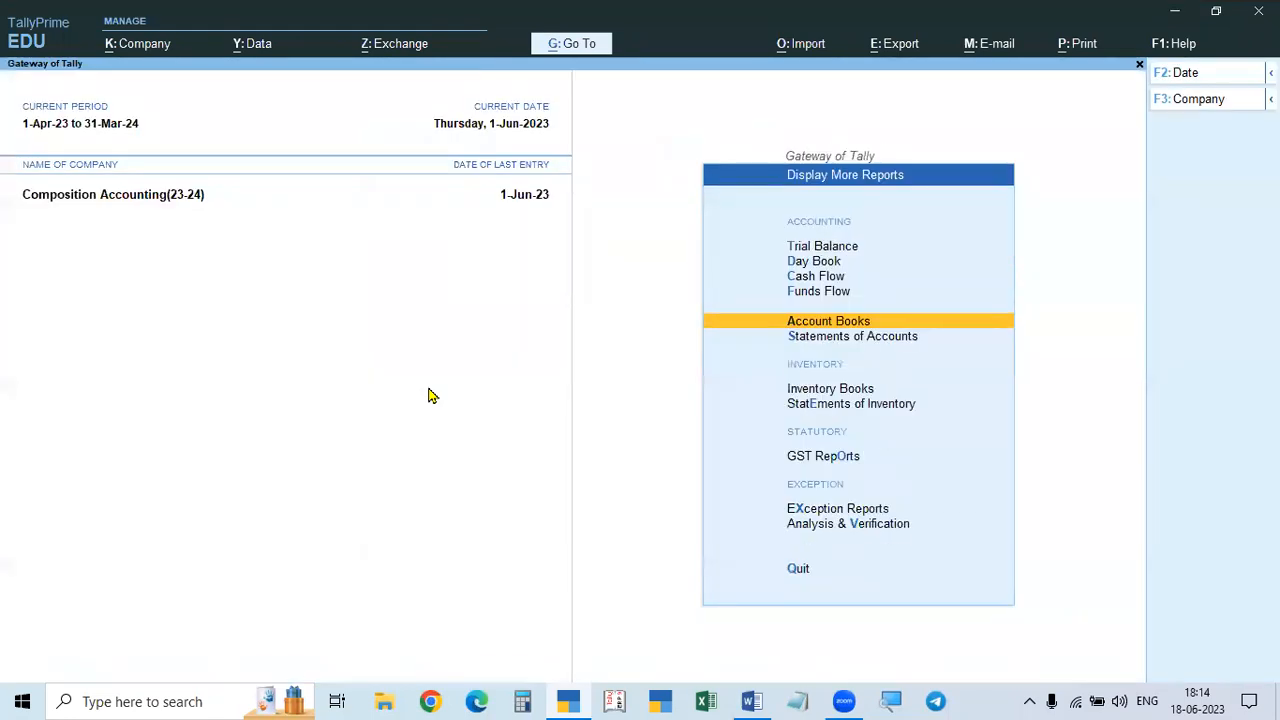
pyautogui.press('v')
pyautogui.press('Escape')
pyautogui.press('Escape')
pyautogui.press('Escape')
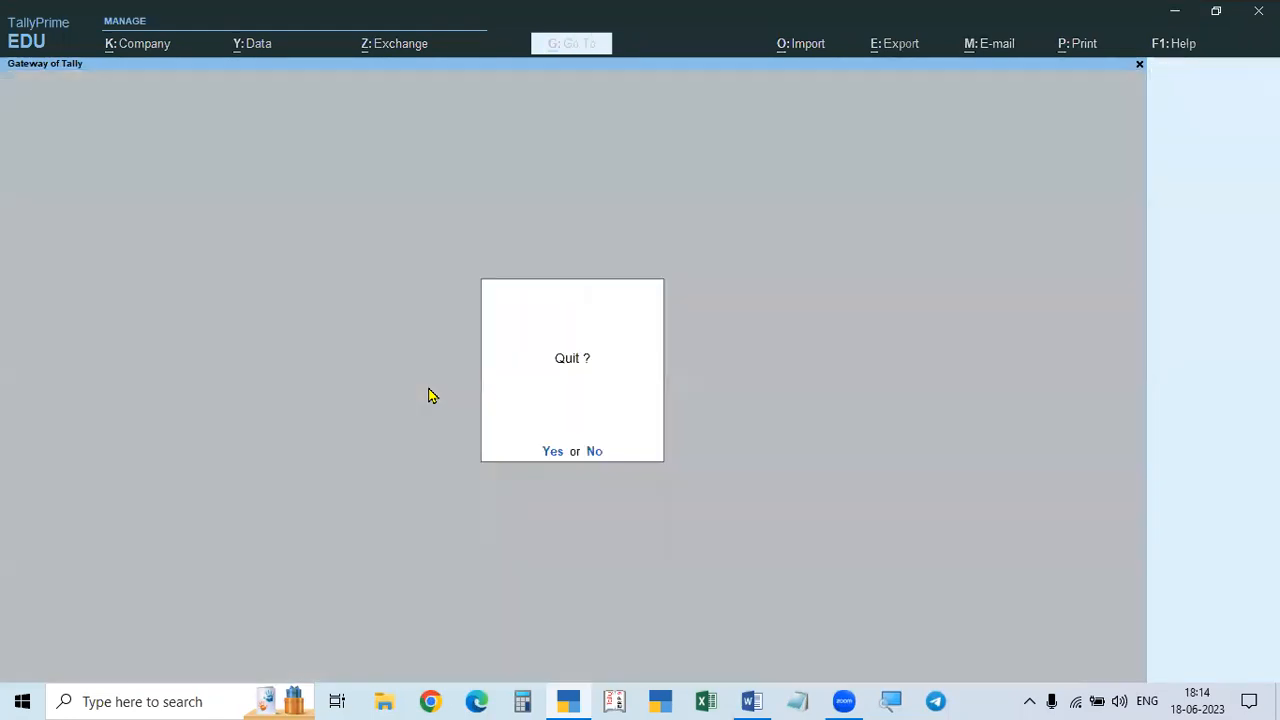
pyautogui.press('n')
pyautogui.press('v')
pyautogui.press('F9')
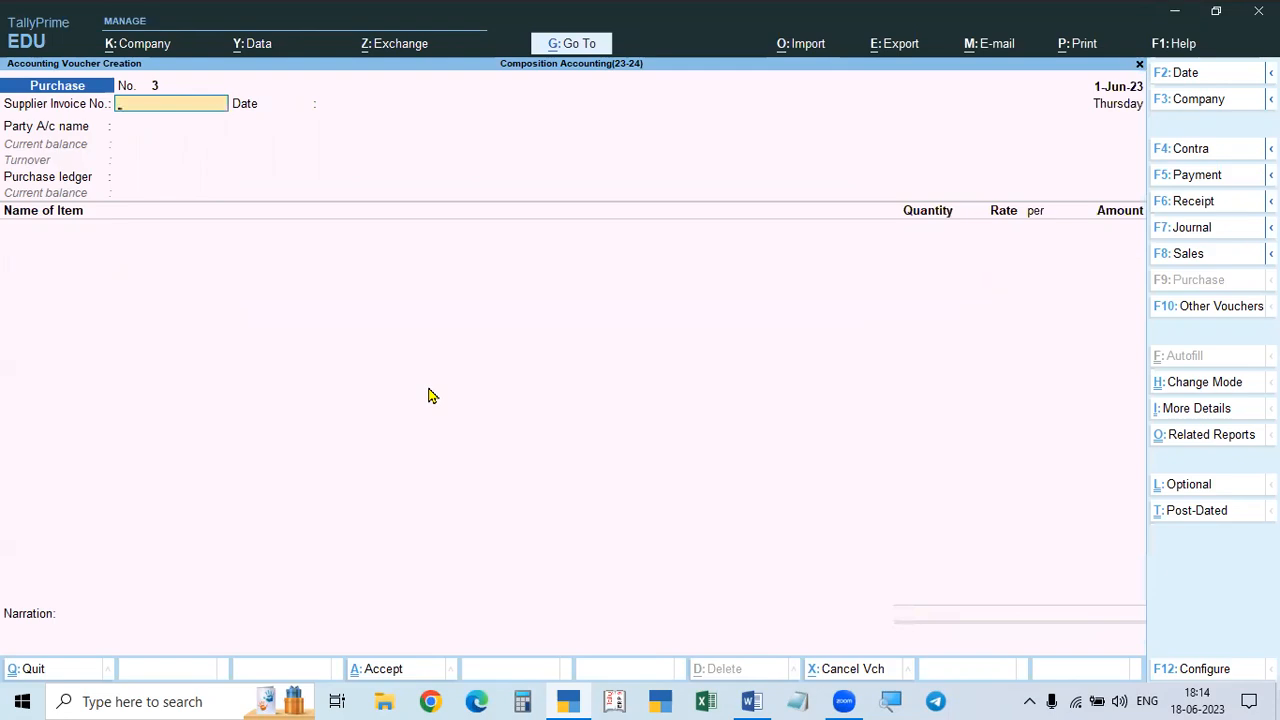
pyautogui.write('546')
pyautogui.press('Return')
pyautogui.press('Return')
# Step: Choose Supplier-2(Local Comp) as the party account and accept its receipt and party details
pyautogui.press('Down')
pyautogui.press('Down')
pyautogui.press('Down')
pyautogui.press('Down')
pyautogui.press('Down')
pyautogui.press('Down')
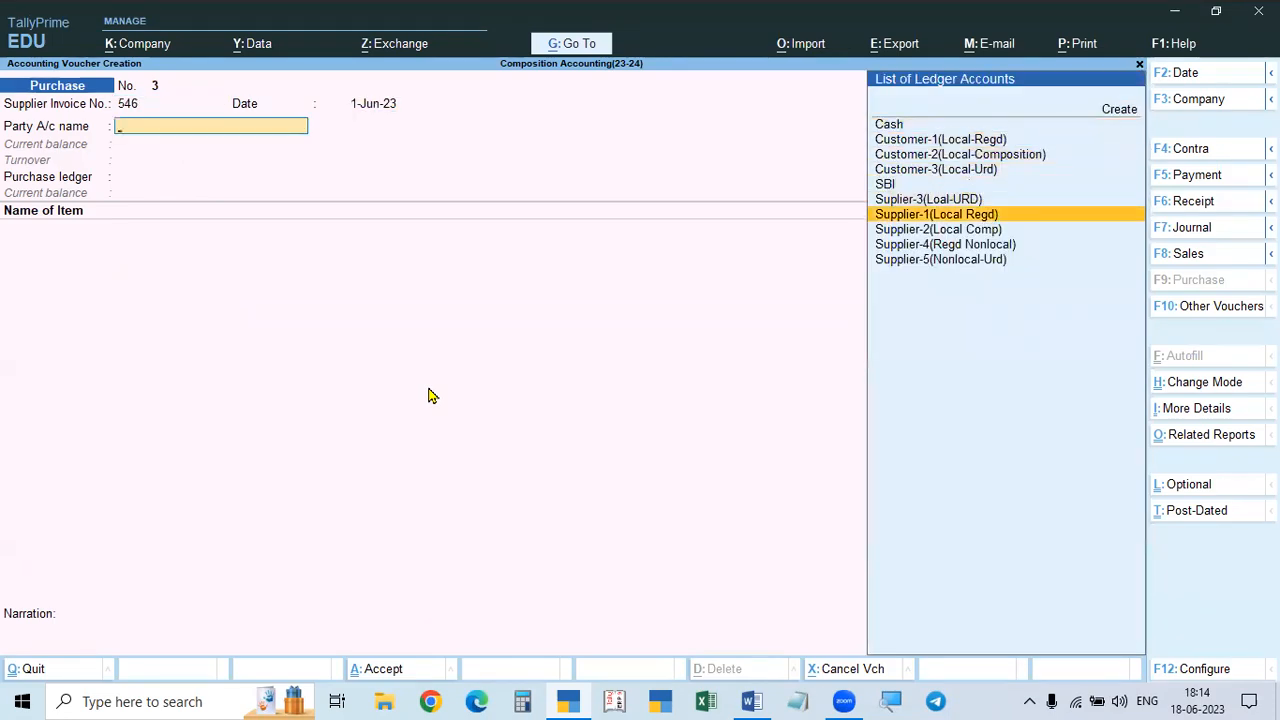
pyautogui.press('Down')
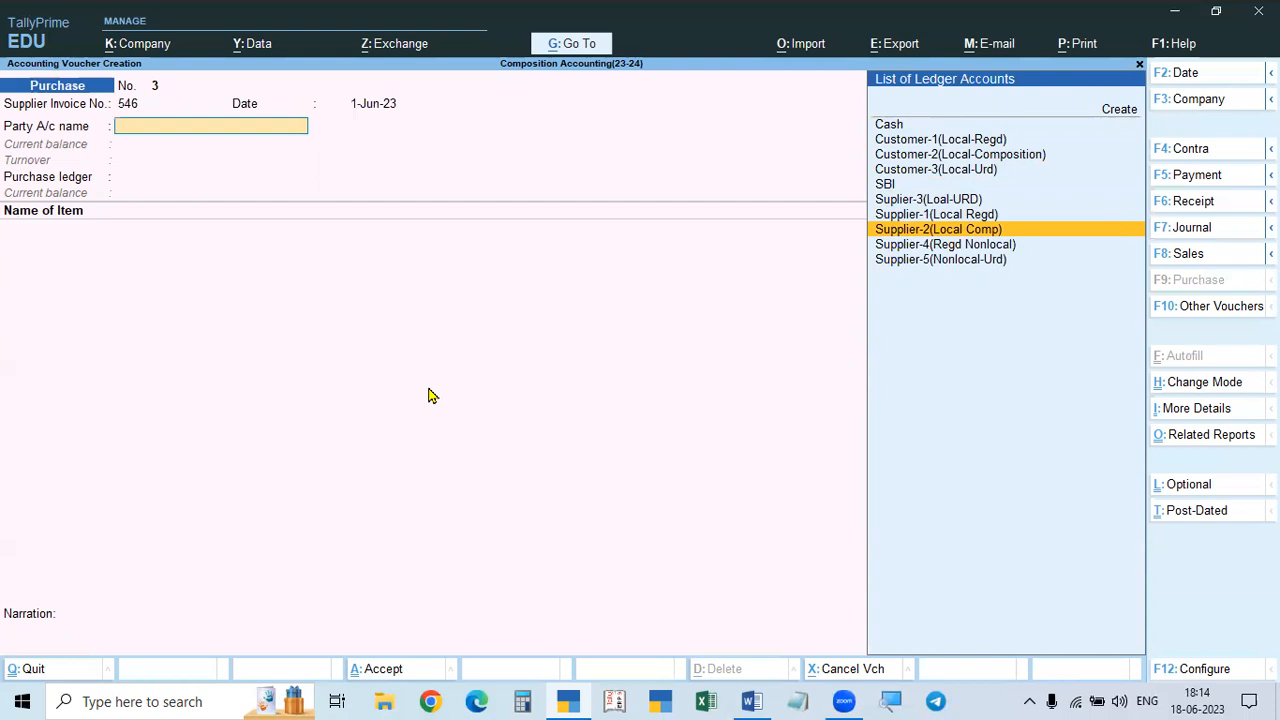
pyautogui.press('Return')
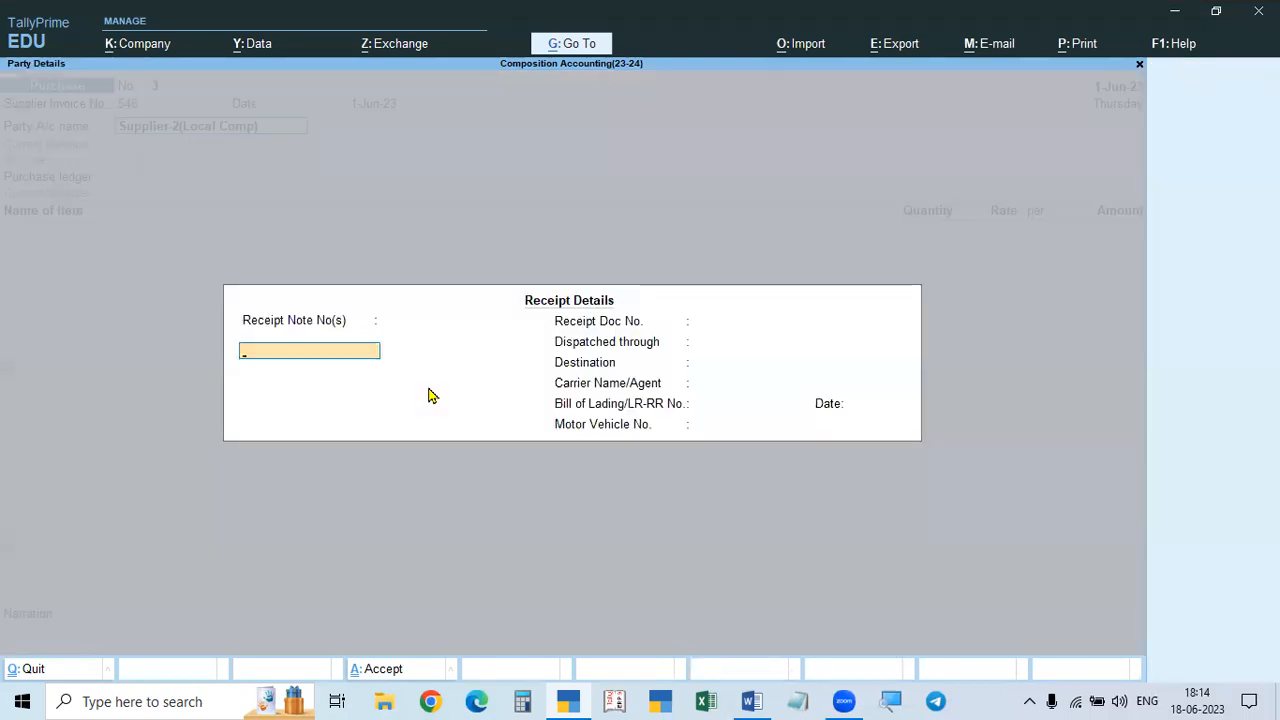
pyautogui.hotkey('ctrl', 'a')
pyautogui.hotkey('ctrl', 'a')
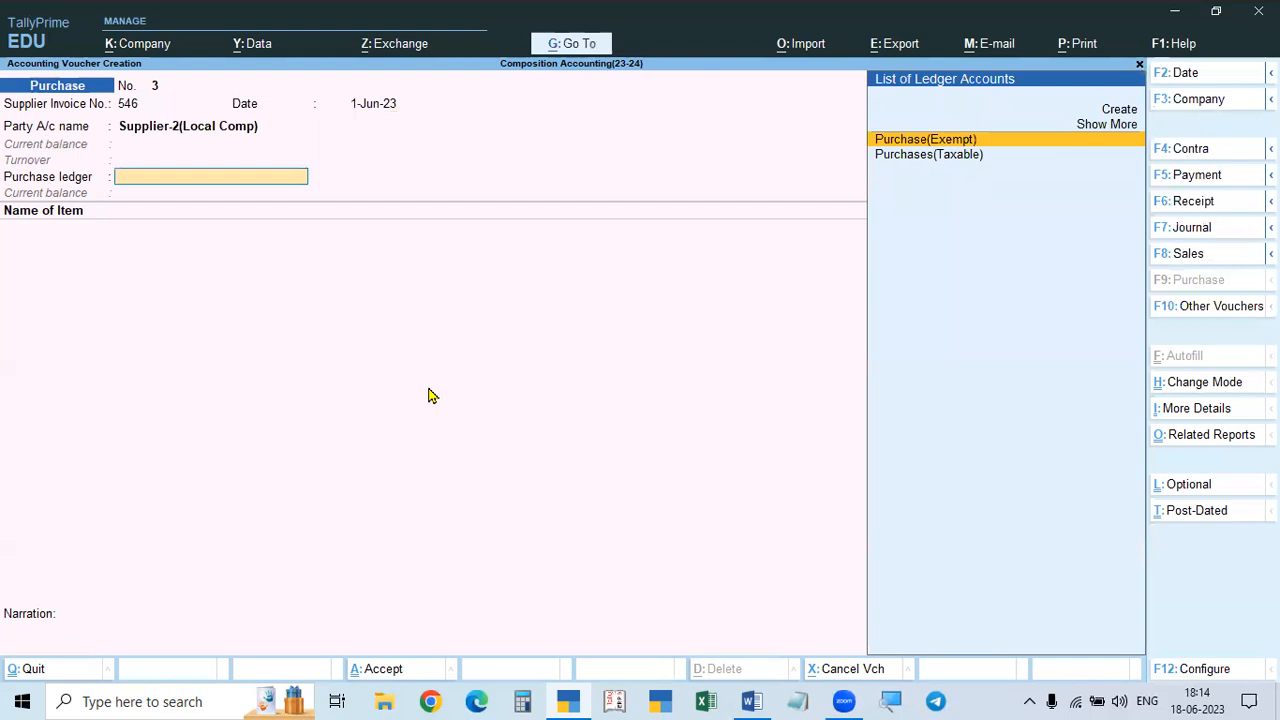
# Step: Use Purchases(Taxable) as the purchase ledger for the Supplier-2 voucher, with Taxable as the taxability
pyautogui.press('Down')
pyautogui.press('Return')
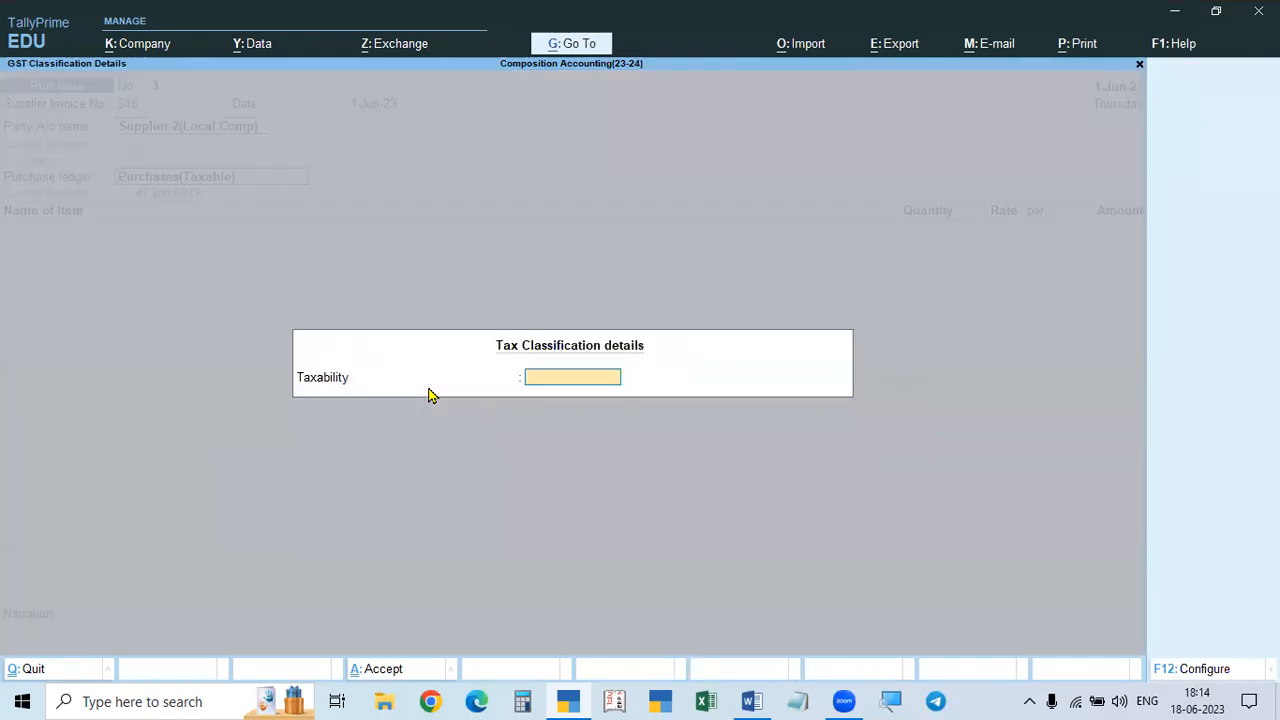
pyautogui.write('T')
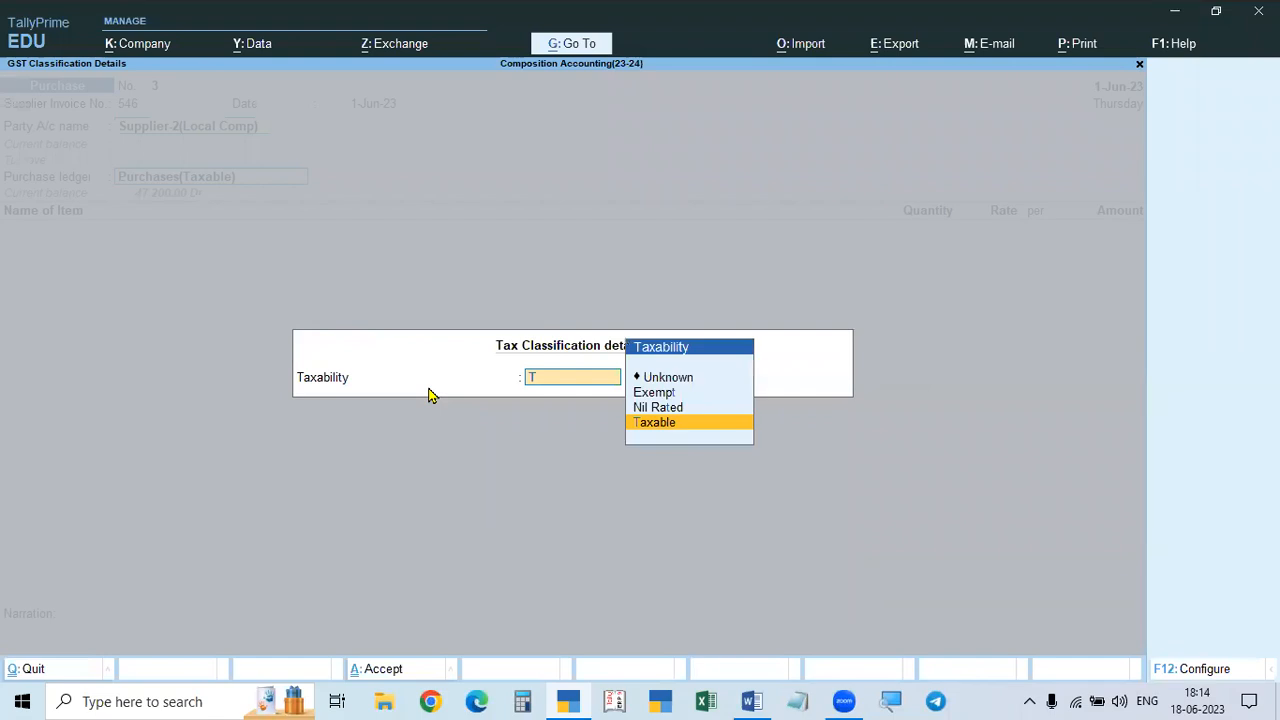
pyautogui.press('Return')
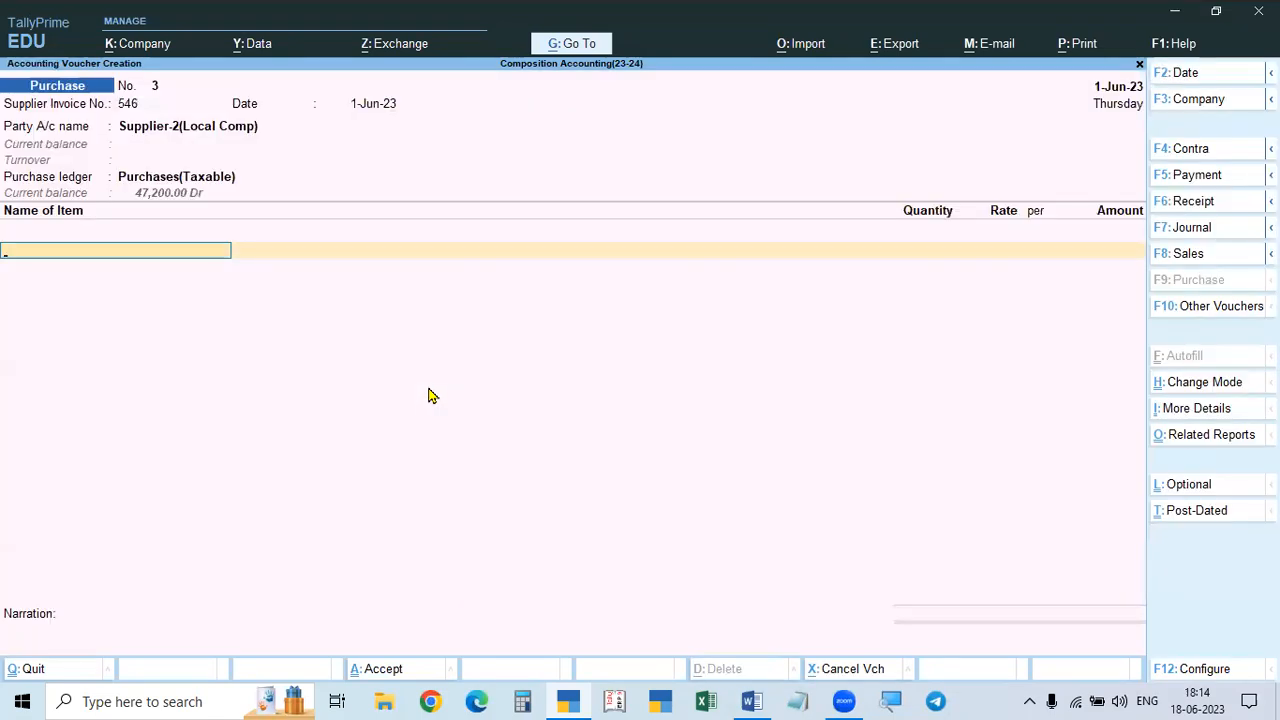
# Step: Enter 1 Nos of Goods-1(Taxable) at a rate of 15,000 in the Supplier-2 purchase voucher
pyautogui.press('Down')
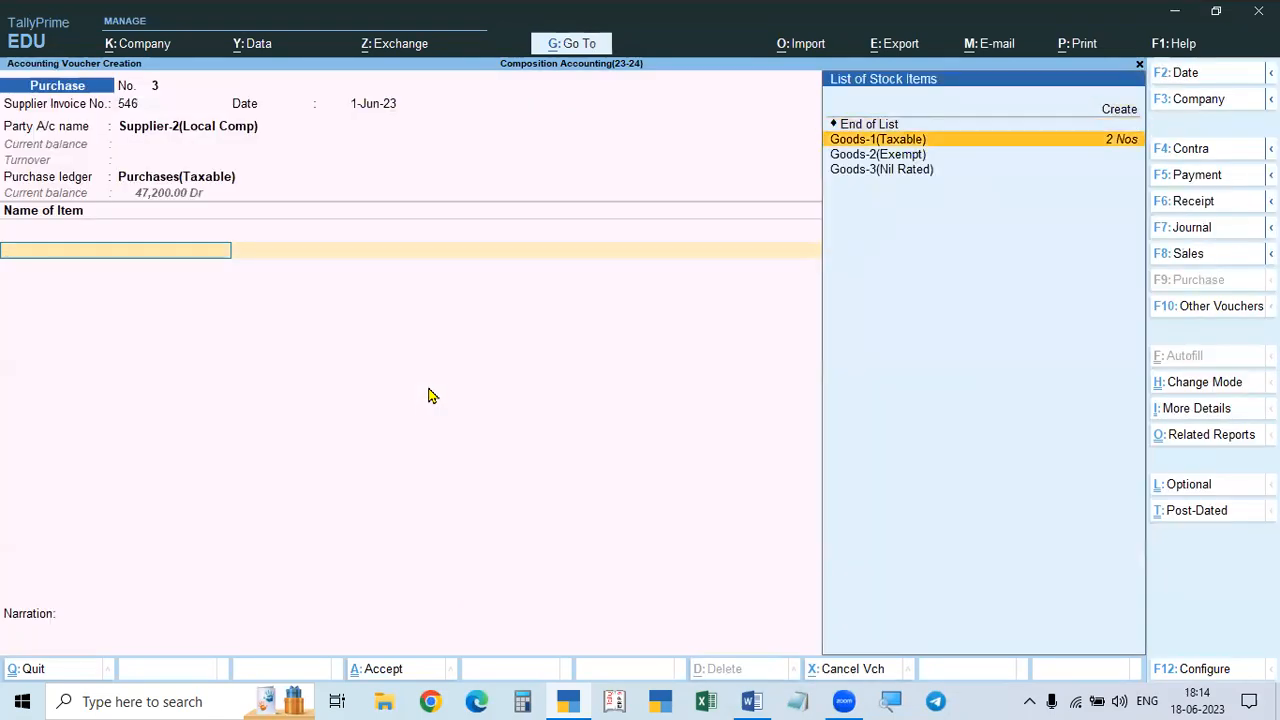
pyautogui.press('Return')
pyautogui.write('2')
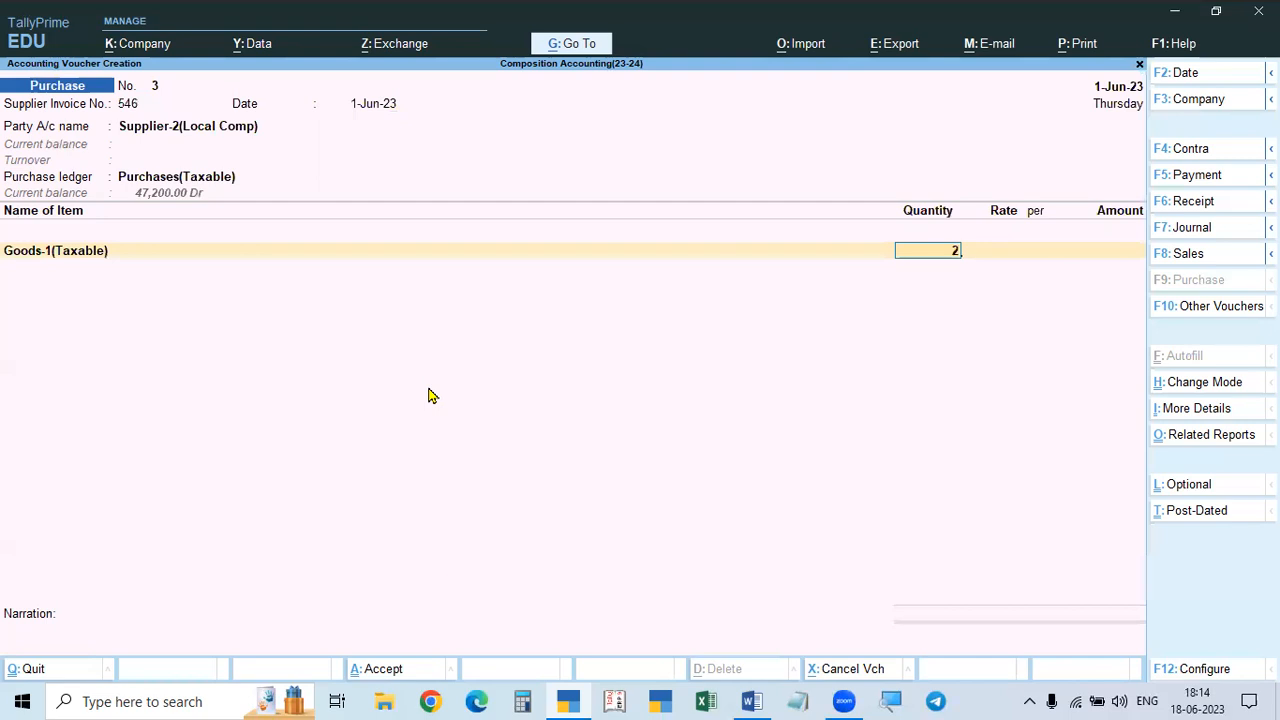
pyautogui.press('BackSpace')
pyautogui.write('1')
pyautogui.press('Return')
pyautogui.write('15,000')
pyautogui.press('Return')
pyautogui.press('Return')
pyautogui.press('Return')
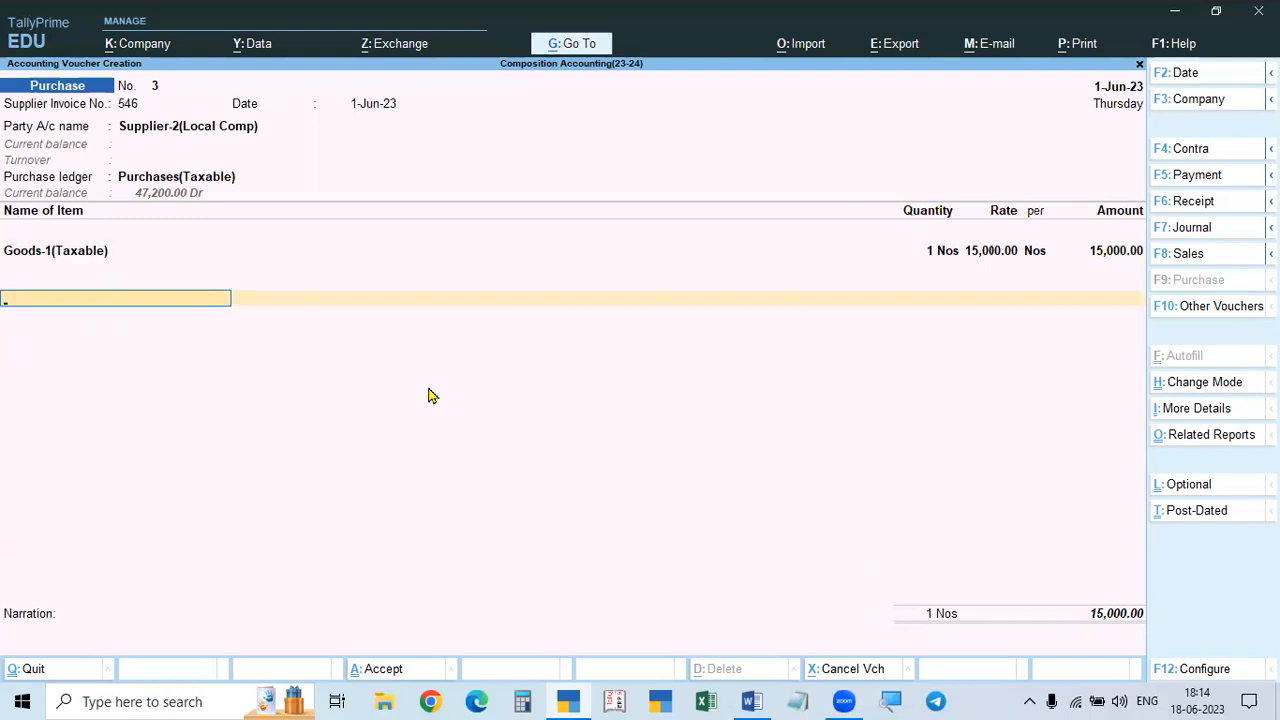
pyautogui.write('Cg')
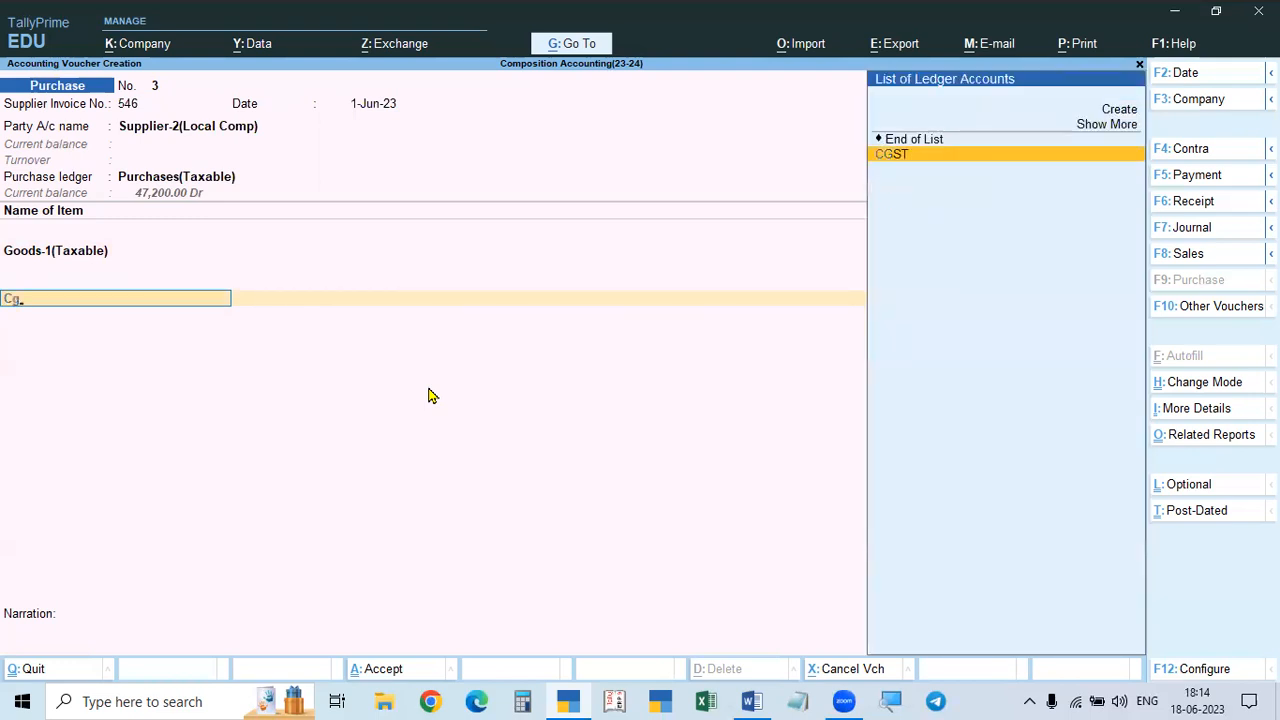
pyautogui.press('Return')
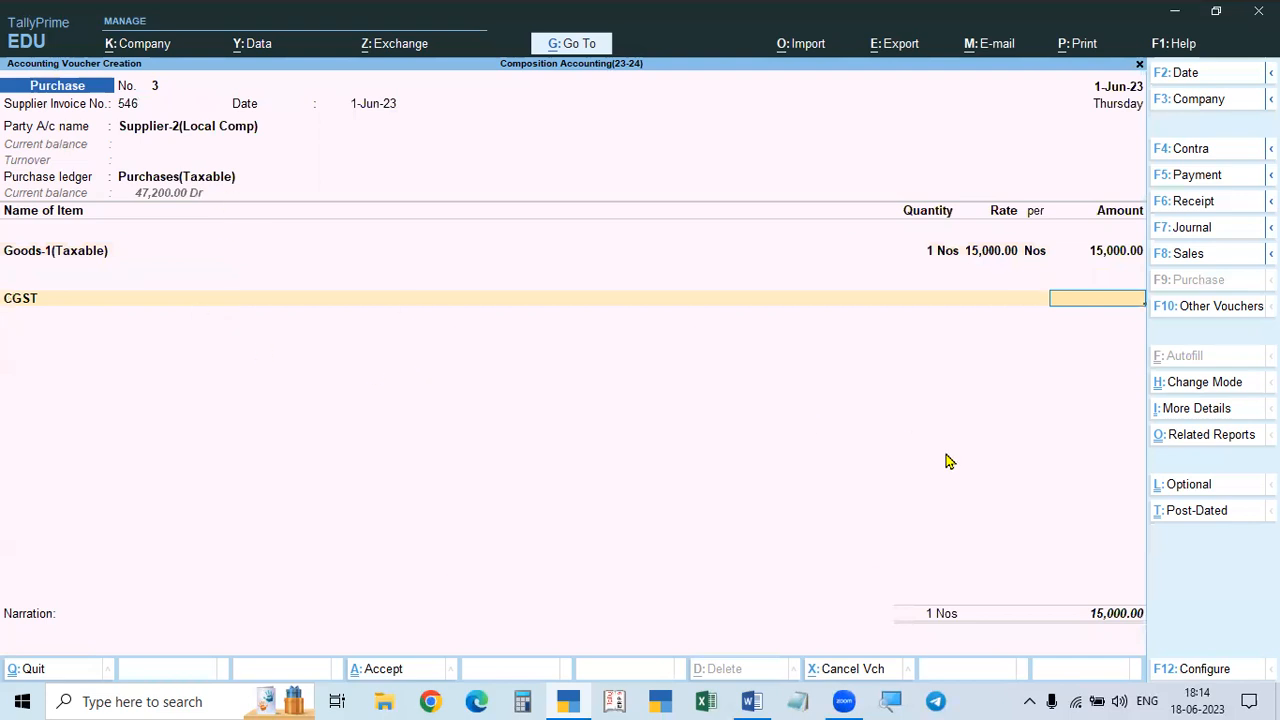
pyautogui.press('BackSpace')
# Step: End the ledger list without any tax ledger and save the Supplier-2 purchase voucher
pyautogui.press('Up')
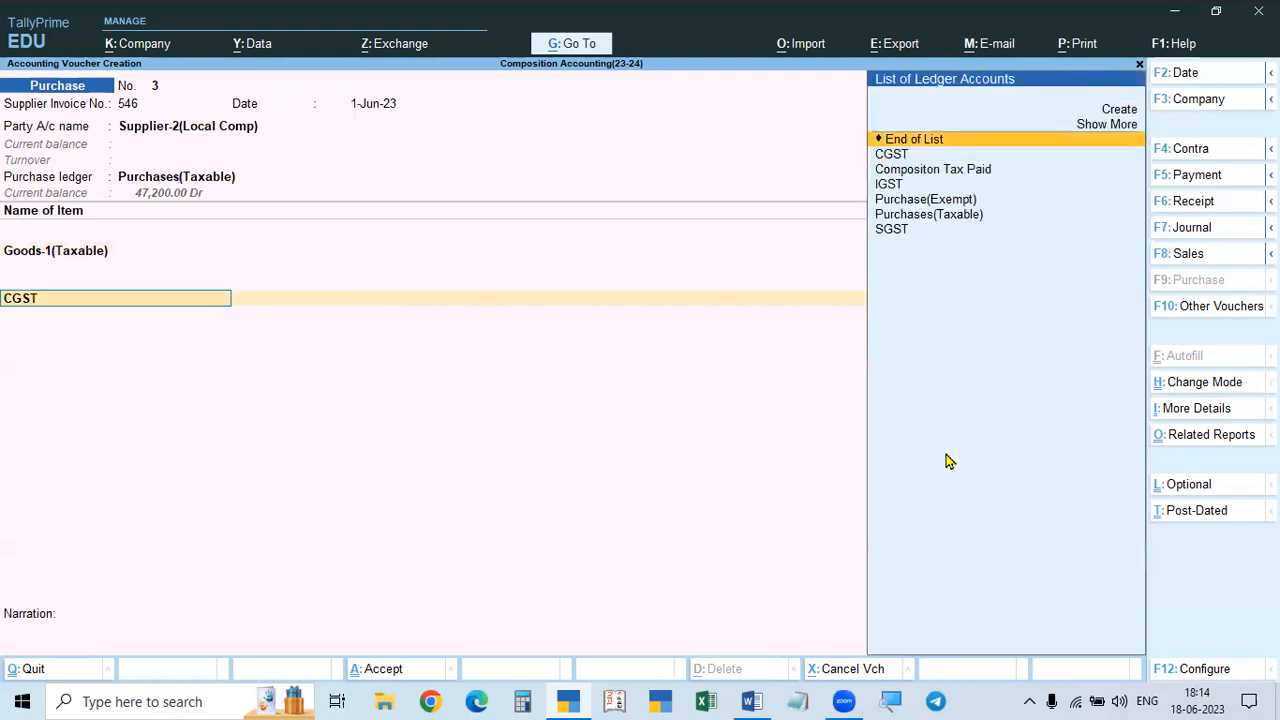
pyautogui.press('Return')
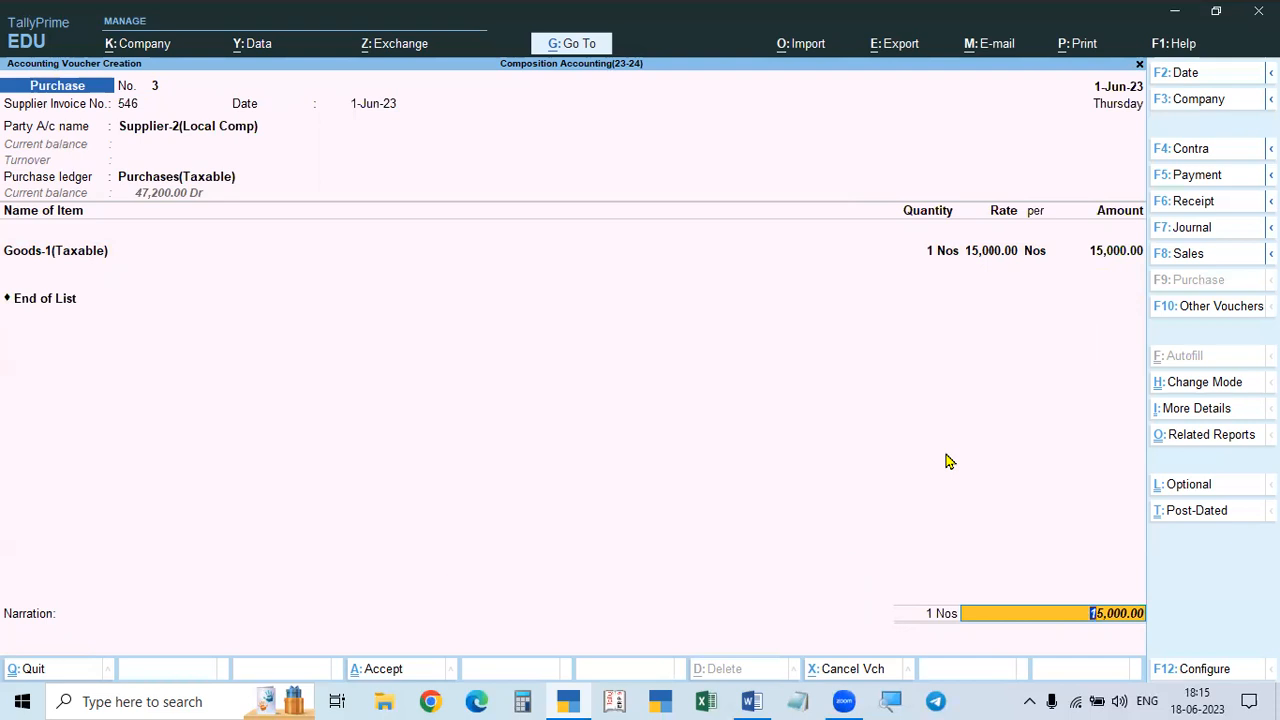
pyautogui.press('Return')
pyautogui.press('Return')
pyautogui.press('Return')
pyautogui.press('Return')
pyautogui.press('Return')
pyautogui.press('Return')
pyautogui.press('Return')
pyautogui.press('Return')
# Step: Enter supplier invoice number 554 dated 1-Jun-23 in the next Purchase voucher
pyautogui.write('554')
pyautogui.press('Return')
pyautogui.press('Return')
# Step: Choose Suplier-3(Loal-URD) as the party of the Purchase voucher and accept its receipt and party details
pyautogui.press('Down')
pyautogui.press('Down')
pyautogui.press('Down')
pyautogui.press('Down')
pyautogui.press('Down')
pyautogui.press('Down')
pyautogui.press('Down')
pyautogui.press('Down')
pyautogui.press('Down')
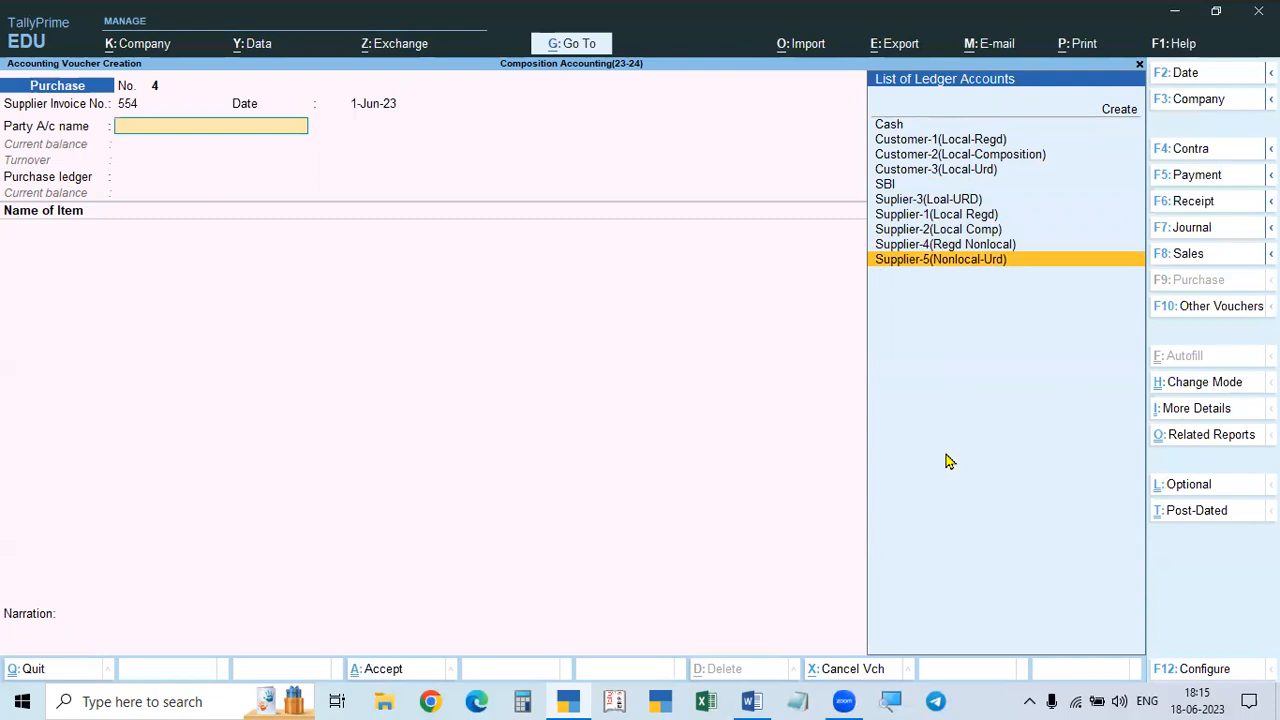
pyautogui.press('Up')
pyautogui.press('Up')
pyautogui.press('Up')
pyautogui.press('Up')
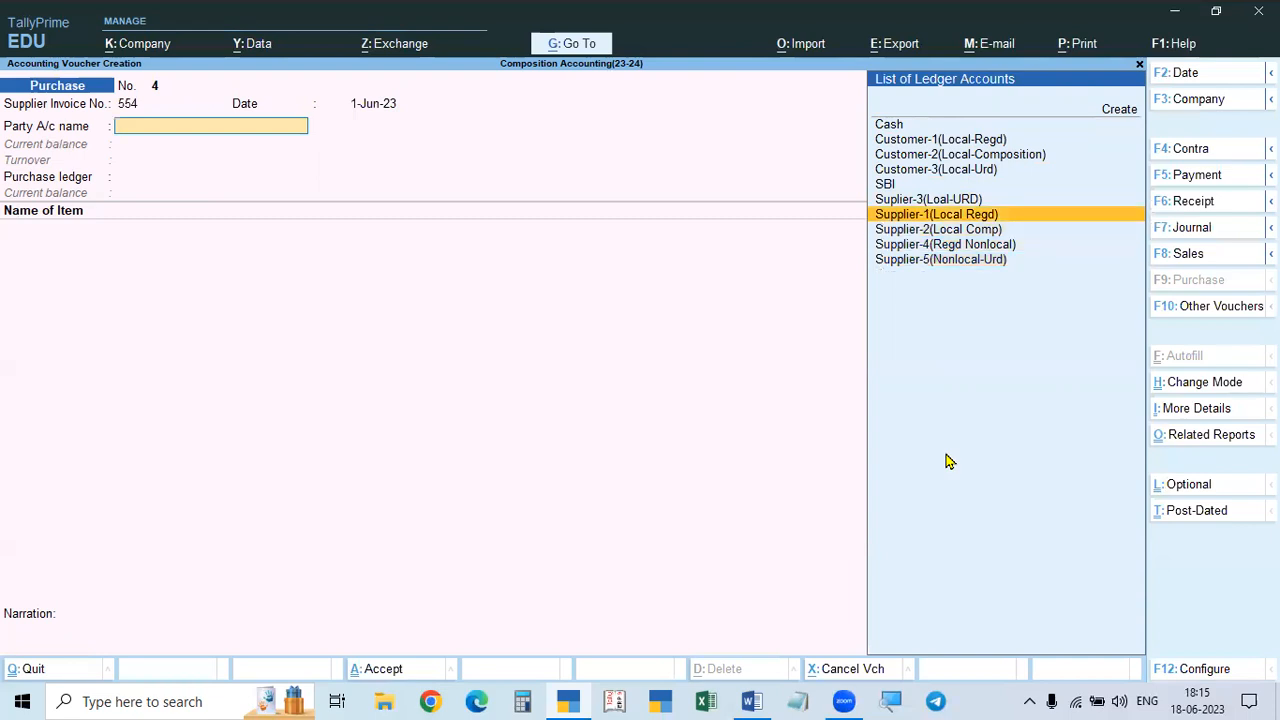
pyautogui.press('Return')
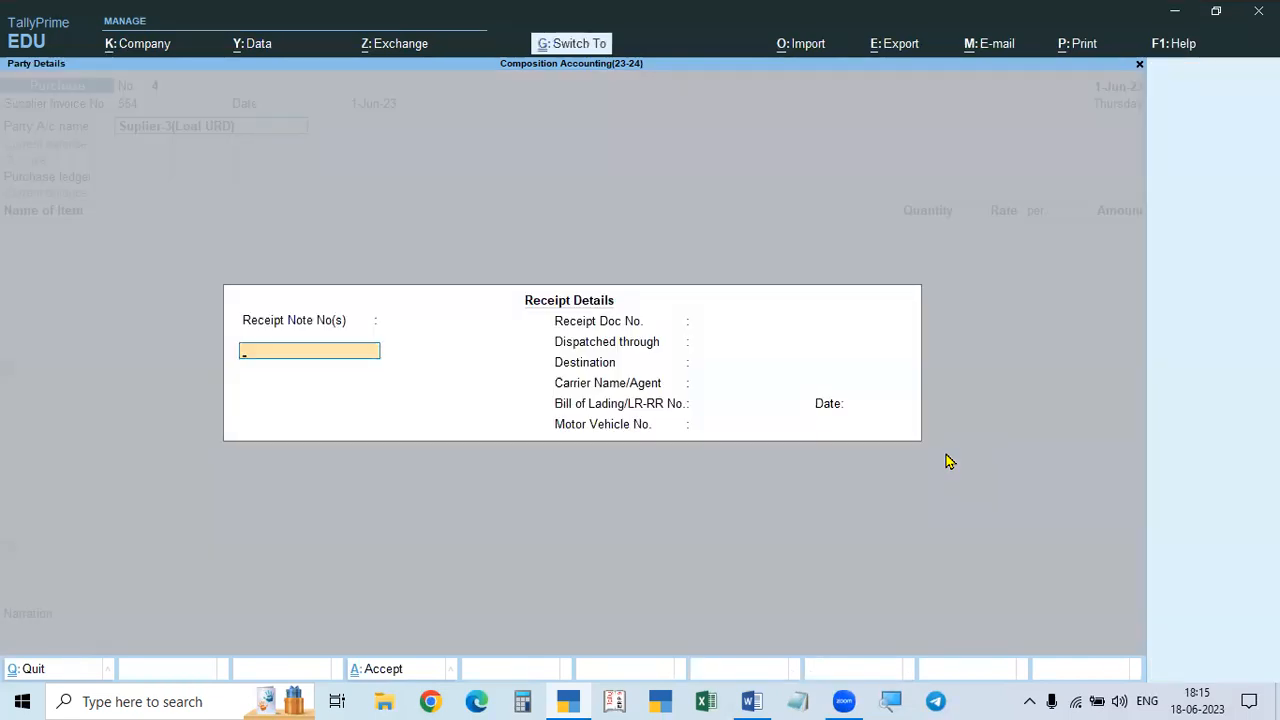
pyautogui.hotkey('ctrl', 'a')
pyautogui.hotkey('ctrl', 'a')
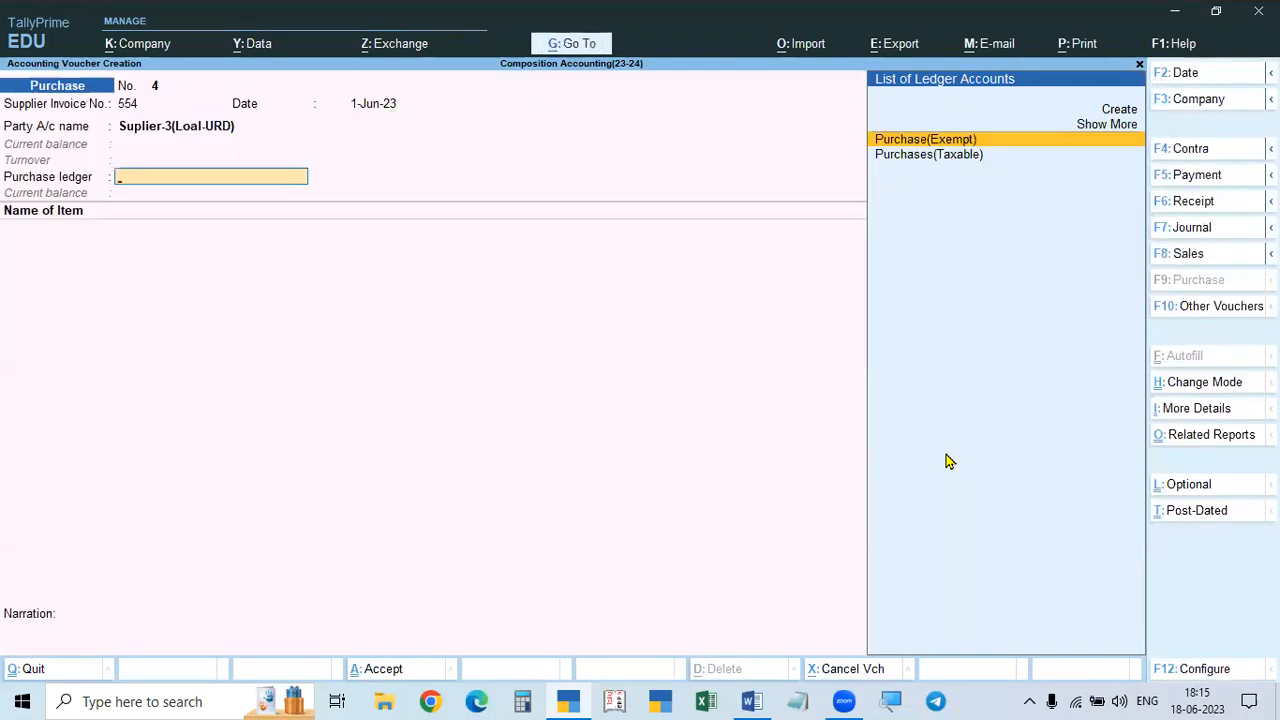
# Step: Use Purchases(Taxable) as the purchase ledger for the Suplier-3 voucher and accept its tax classification
pyautogui.press('Down')
pyautogui.press('Up')
pyautogui.press('Down')
pyautogui.press('Return')
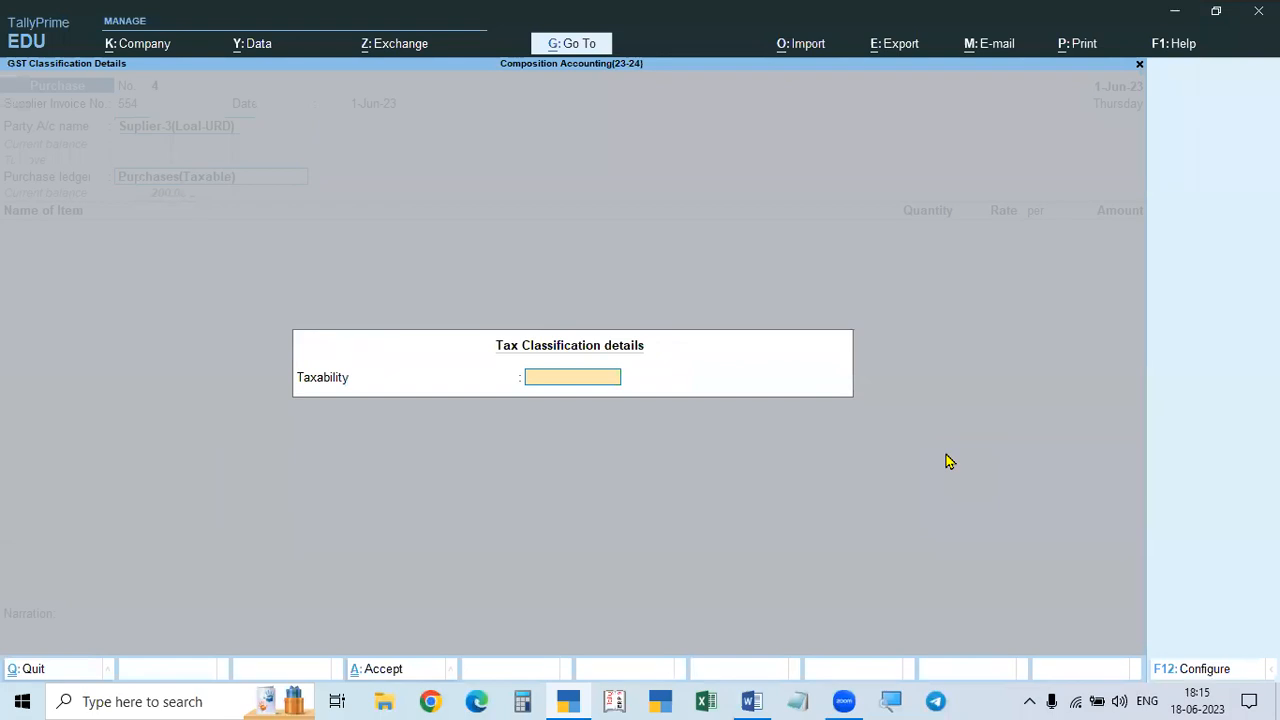
pyautogui.press('Return')
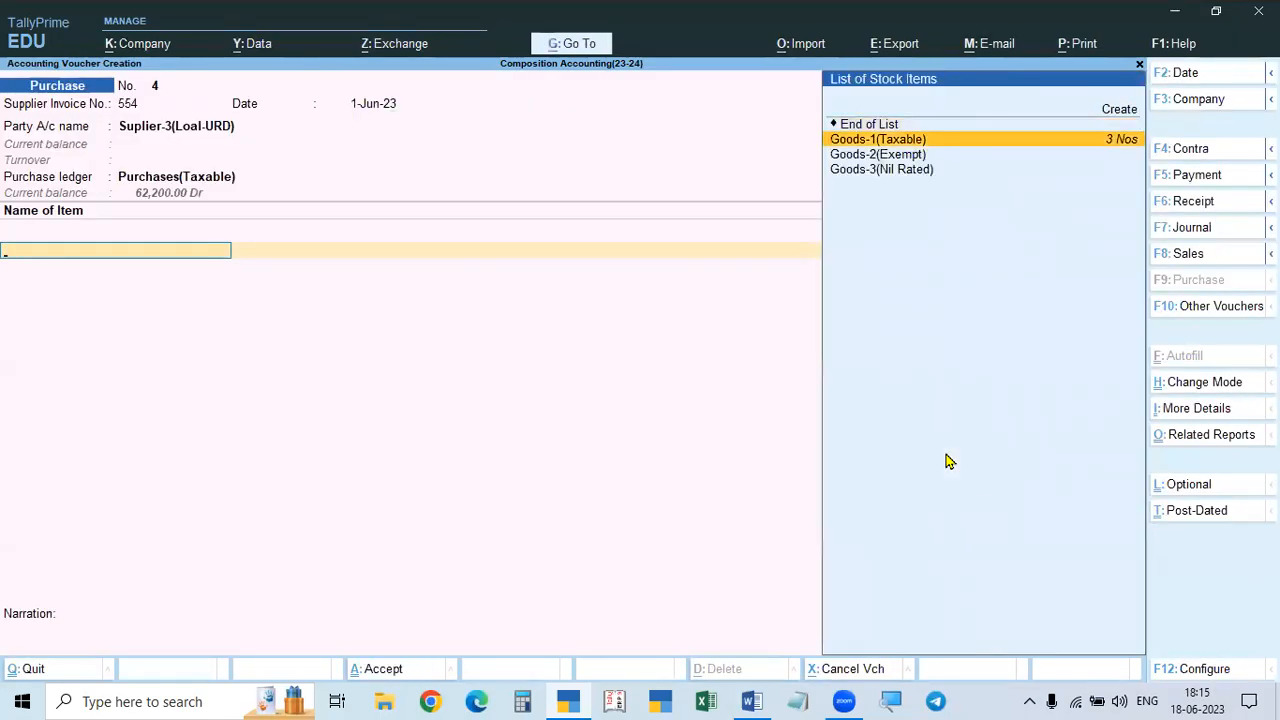
# Step: Enter 1 Nos of Goods-1(Taxable) at a rate of 15,000 in the Suplier-3 voucher and end the item list
pyautogui.press('Return')
pyautogui.write('1')
pyautogui.press('Return')
pyautogui.write('15000')
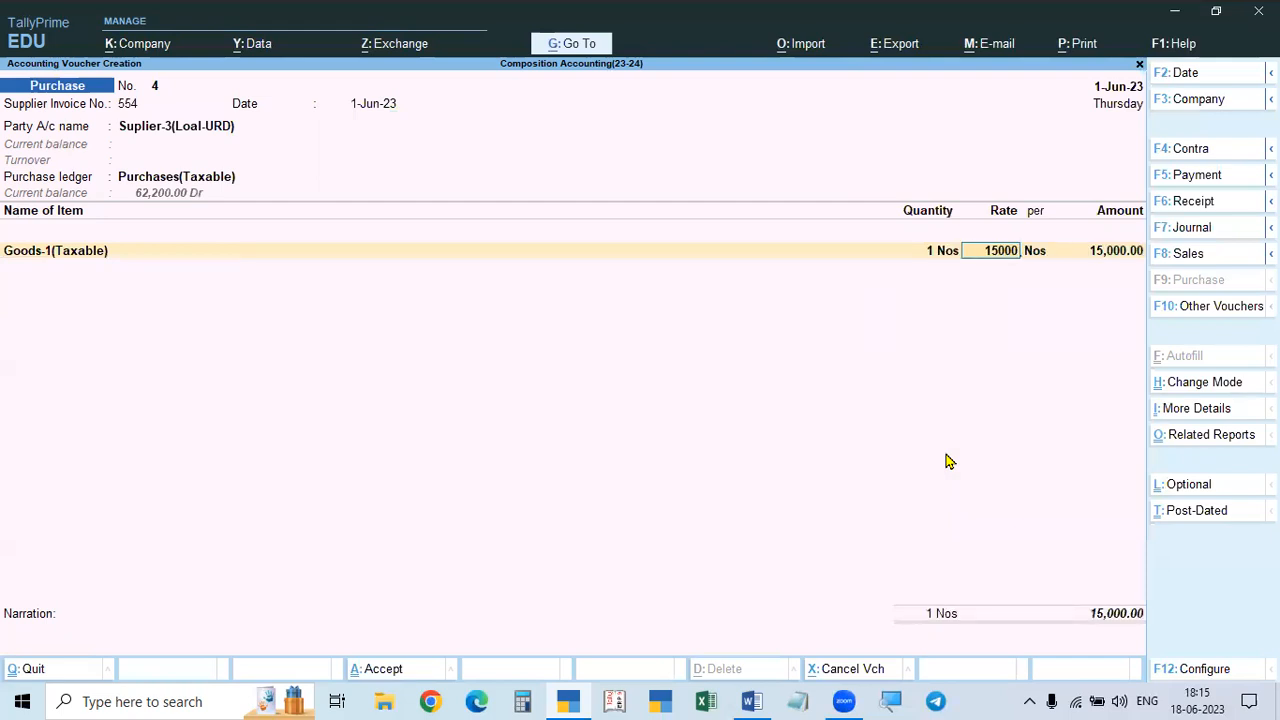
pyautogui.press('Return')
pyautogui.press('Return')
pyautogui.press('Return')
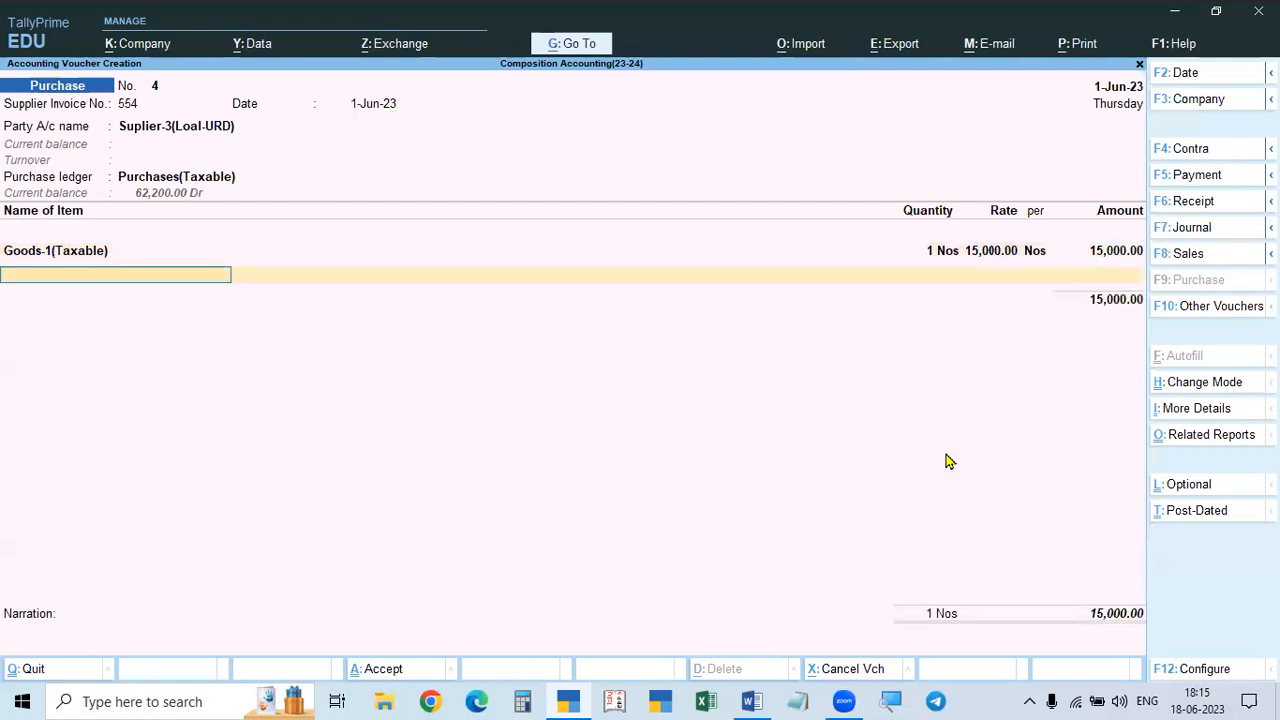
pyautogui.press('Return')
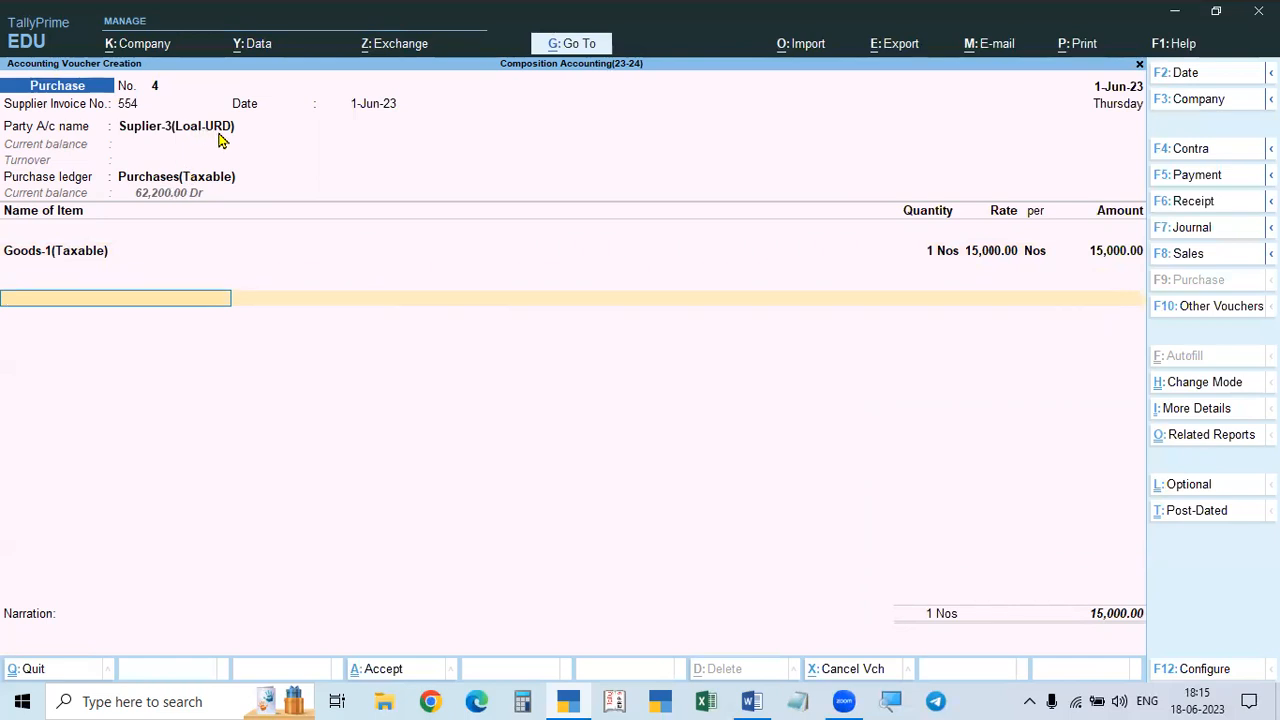
# Step: Try adding the CGST ledger below the item in the Suplier-3 purchase voucher
pyautogui.write('cgst')
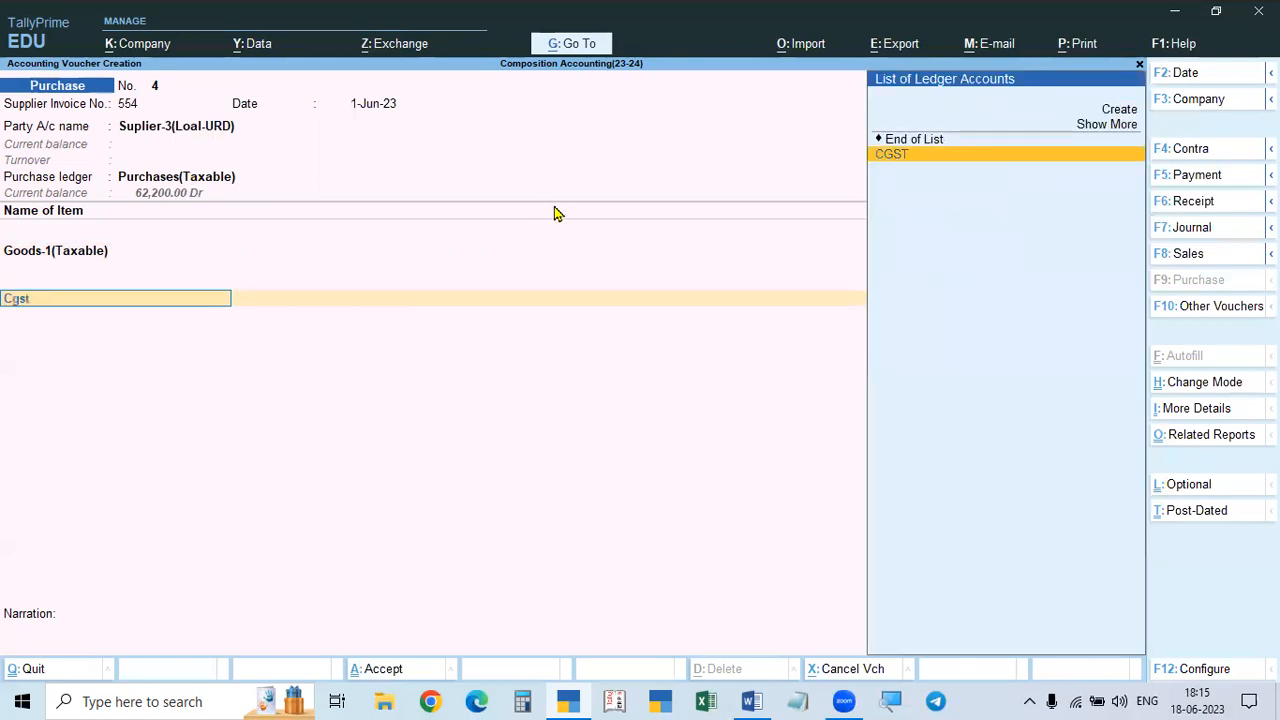
pyautogui.press('Return')
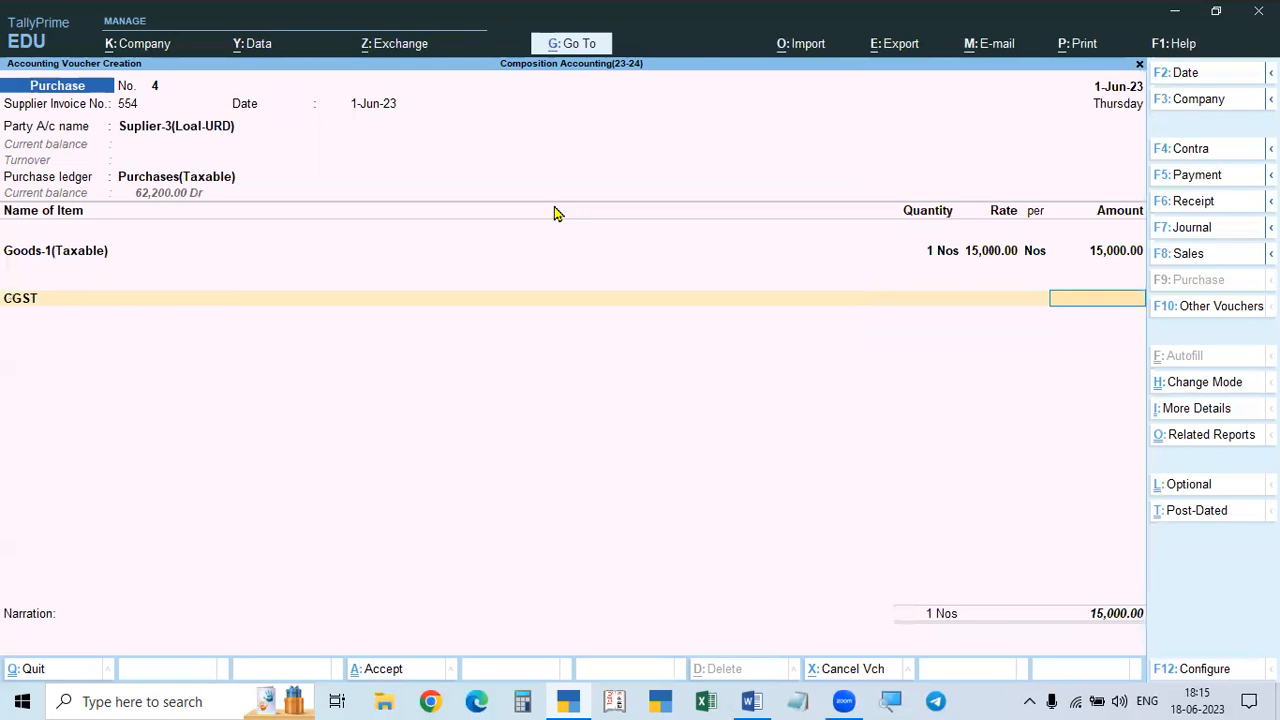
pyautogui.press('BackSpace')
# Step: End the ledger list without a tax ledger and save the Suplier-3 purchase voucher
pyautogui.press('Up')
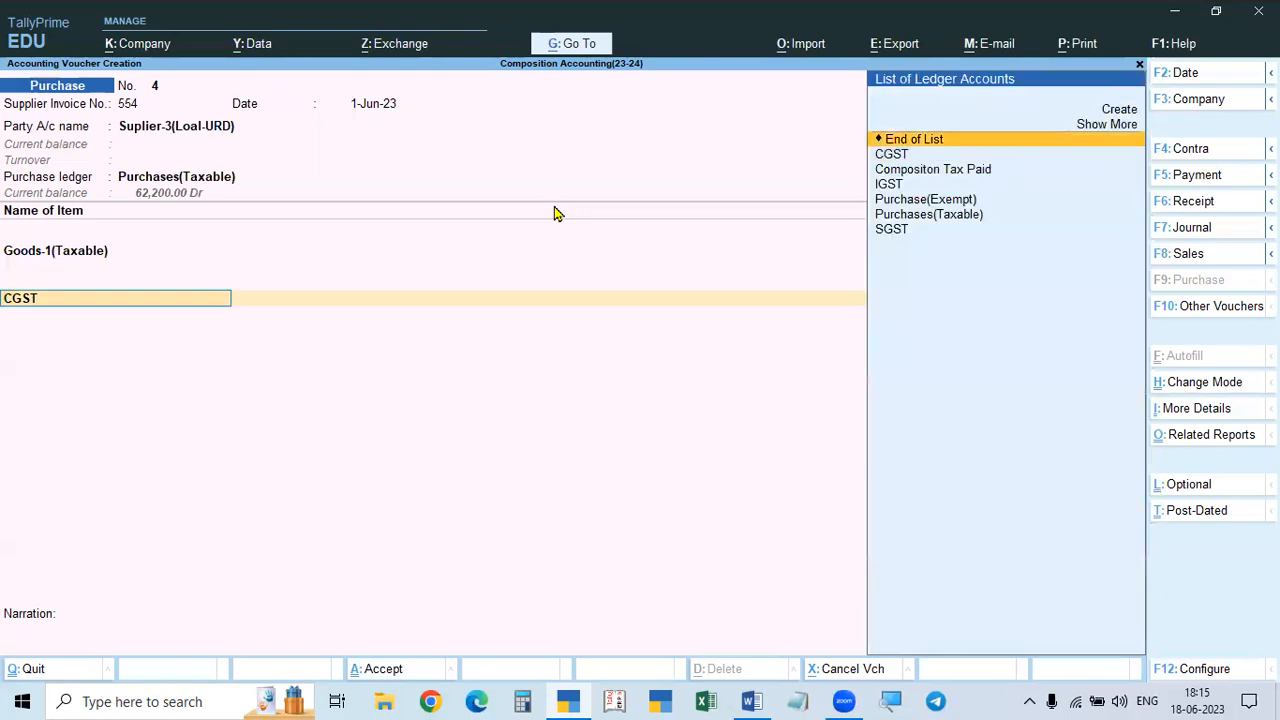
pyautogui.press('Return')
pyautogui.press('Return')
pyautogui.press('Return')
pyautogui.press('Return')
pyautogui.press('Return')
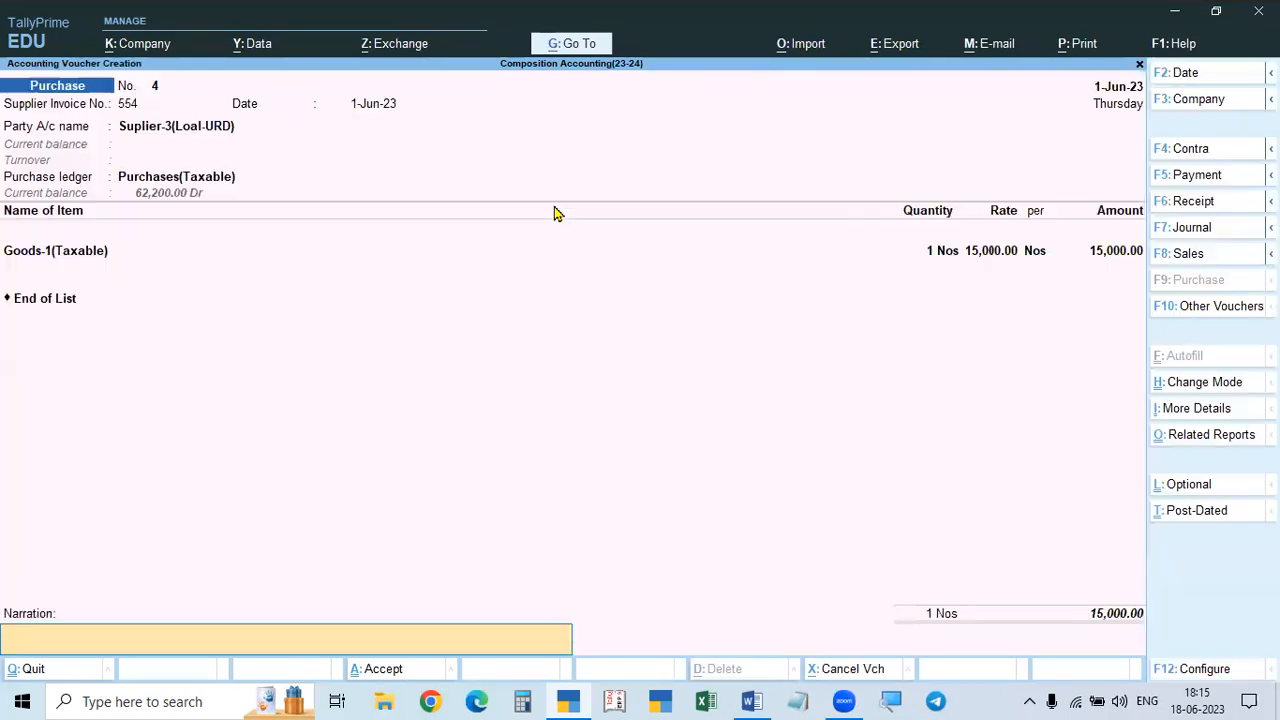
pyautogui.press('Return')
pyautogui.press('Return')
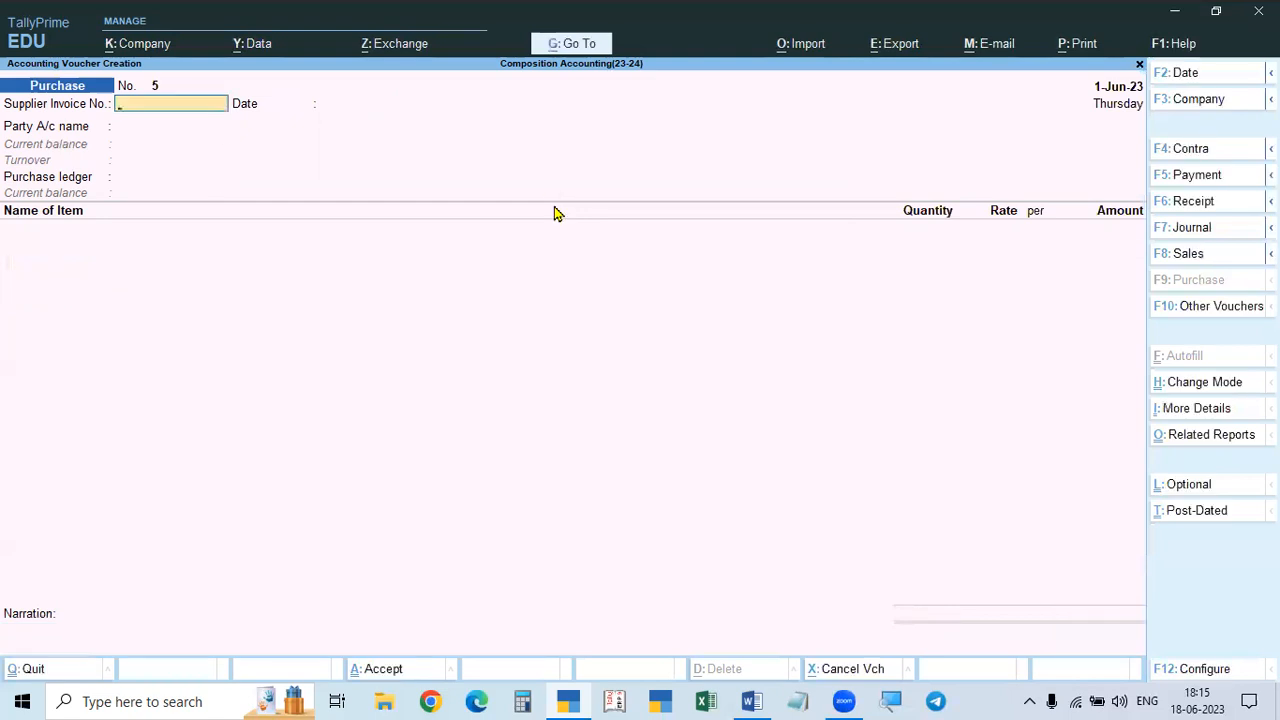
# Step: Enter supplier invoice number 88 dated 1-Jun-23 in the new Purchase voucher
pyautogui.write('88')
pyautogui.press('Return')
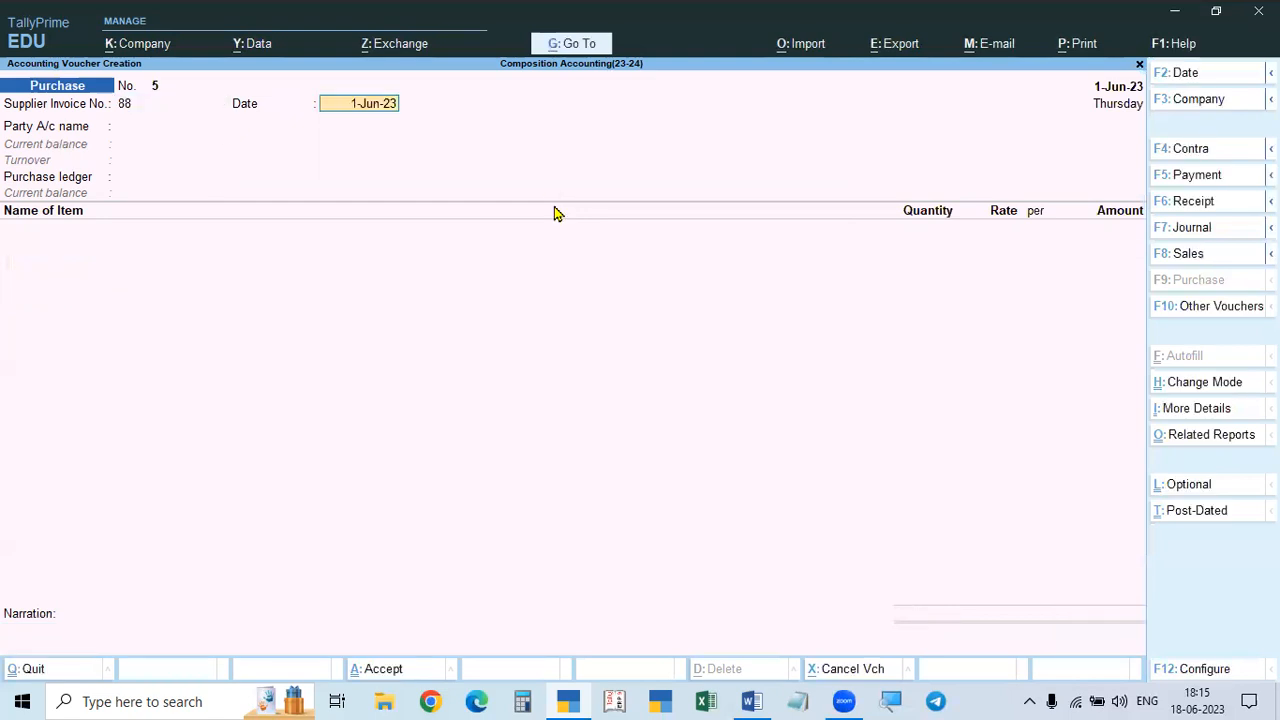
pyautogui.press('Return')
# Step: Choose Supplier-1(Local Regd) as the party of the invoice 88 voucher and accept its receipt and party details
pyautogui.press('Down')
pyautogui.press('Down')
pyautogui.press('Down')
pyautogui.press('Down')
pyautogui.press('Down')
pyautogui.press('Down')
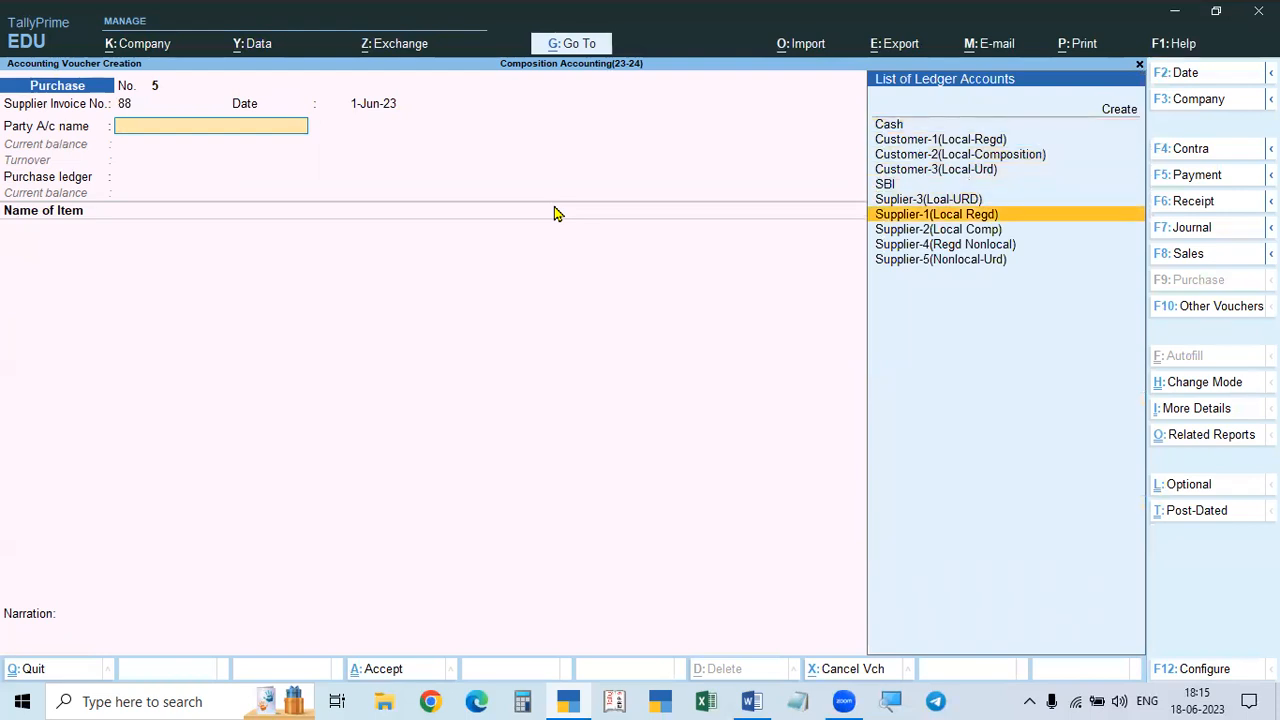
pyautogui.press('Return')
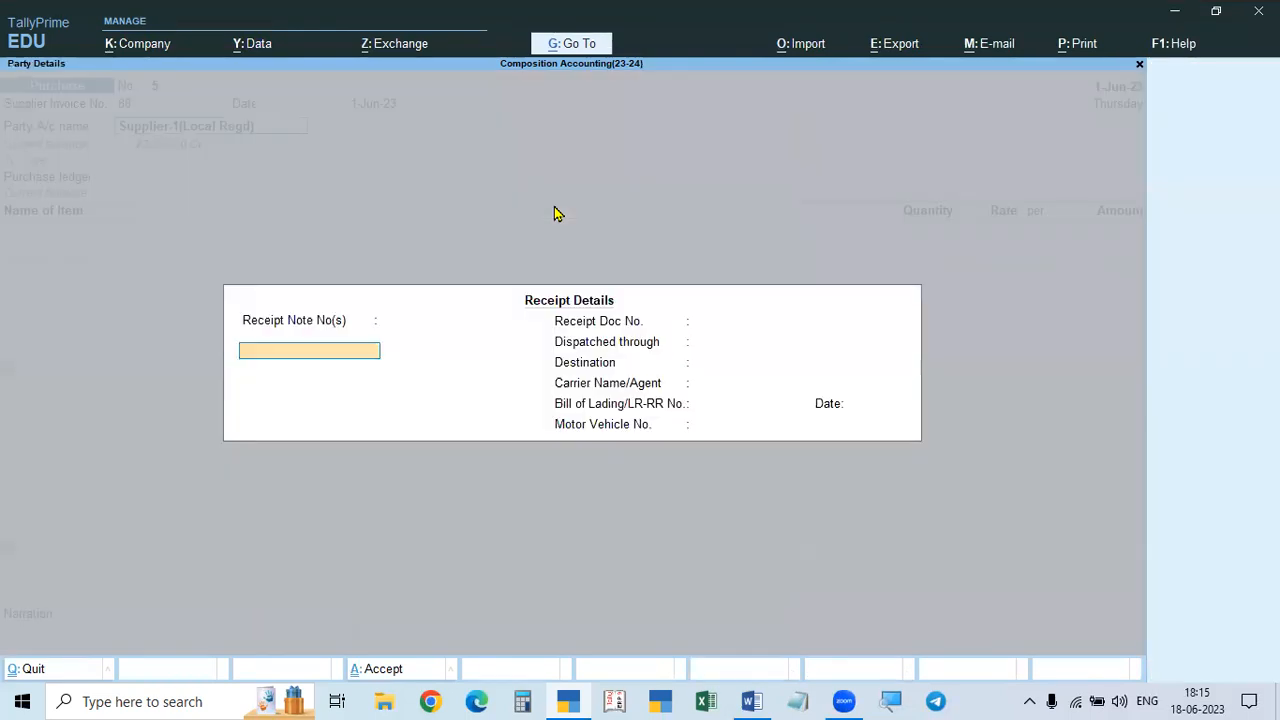
pyautogui.press('Return')
pyautogui.press('Return')
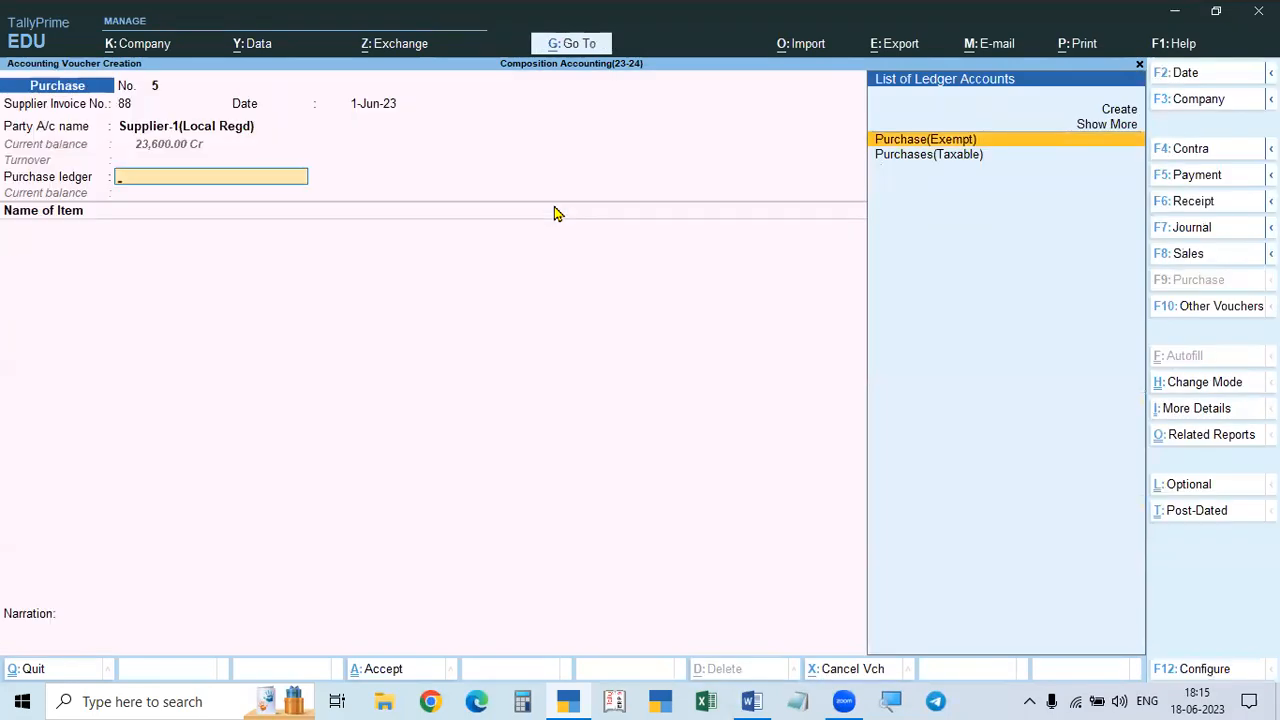
# Step: Use Purchase(Exempt) as the purchase ledger for the invoice 88 voucher, with Exempt as the taxability
pyautogui.press('Down')
pyautogui.press('Up')
pyautogui.press('Return')
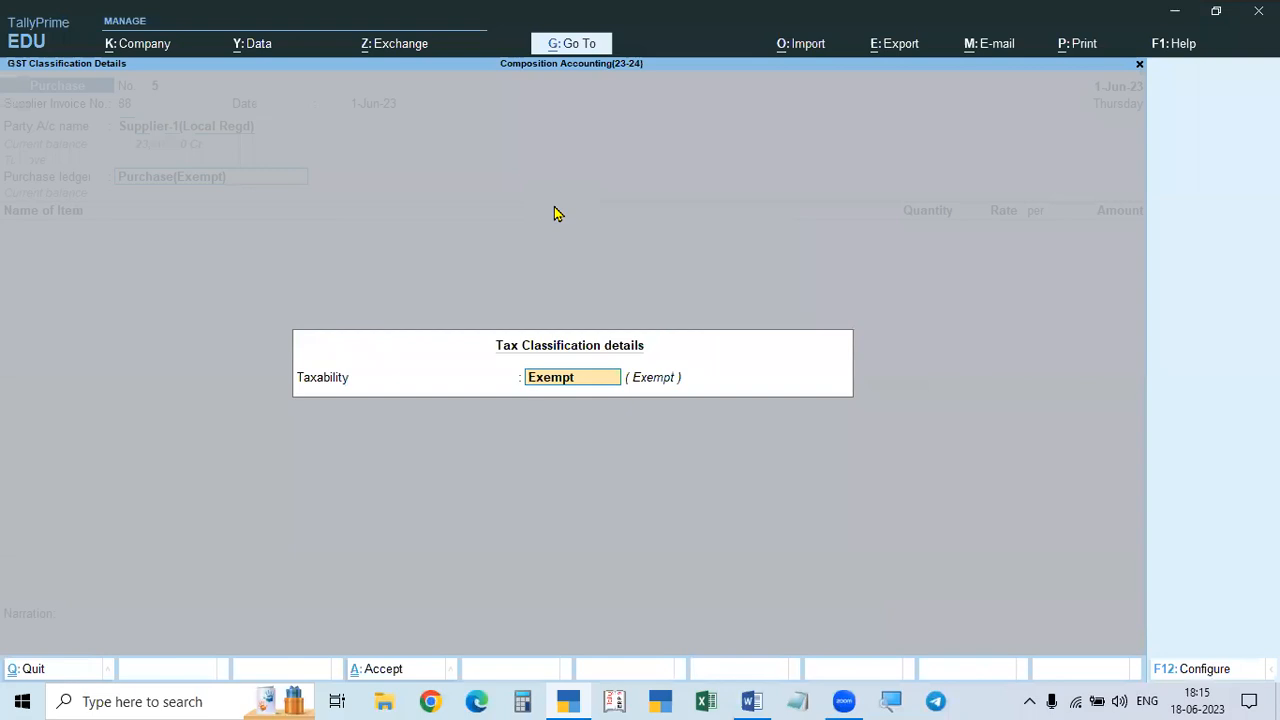
pyautogui.press('Return')
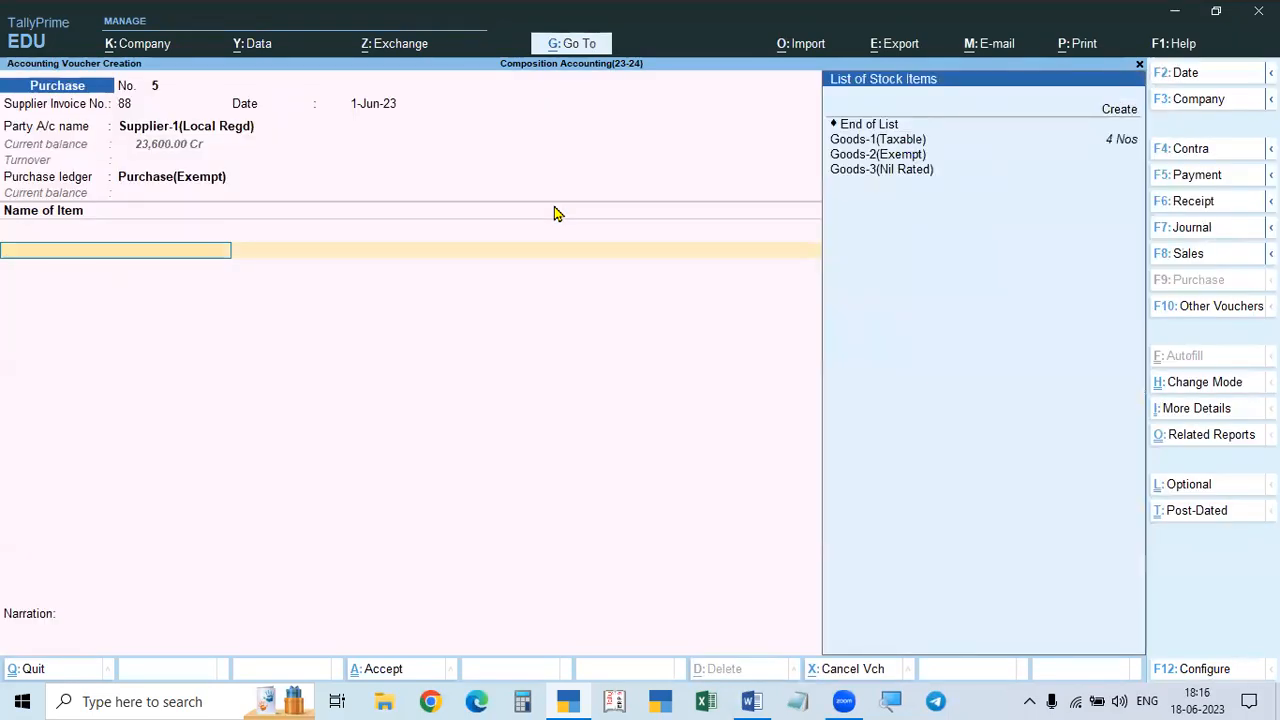
# Step: Enter 1 Nos of Goods-2(Exempt) at a rate of 15,000 in the Supplier-1 voucher and end the item list
pyautogui.press('Down')
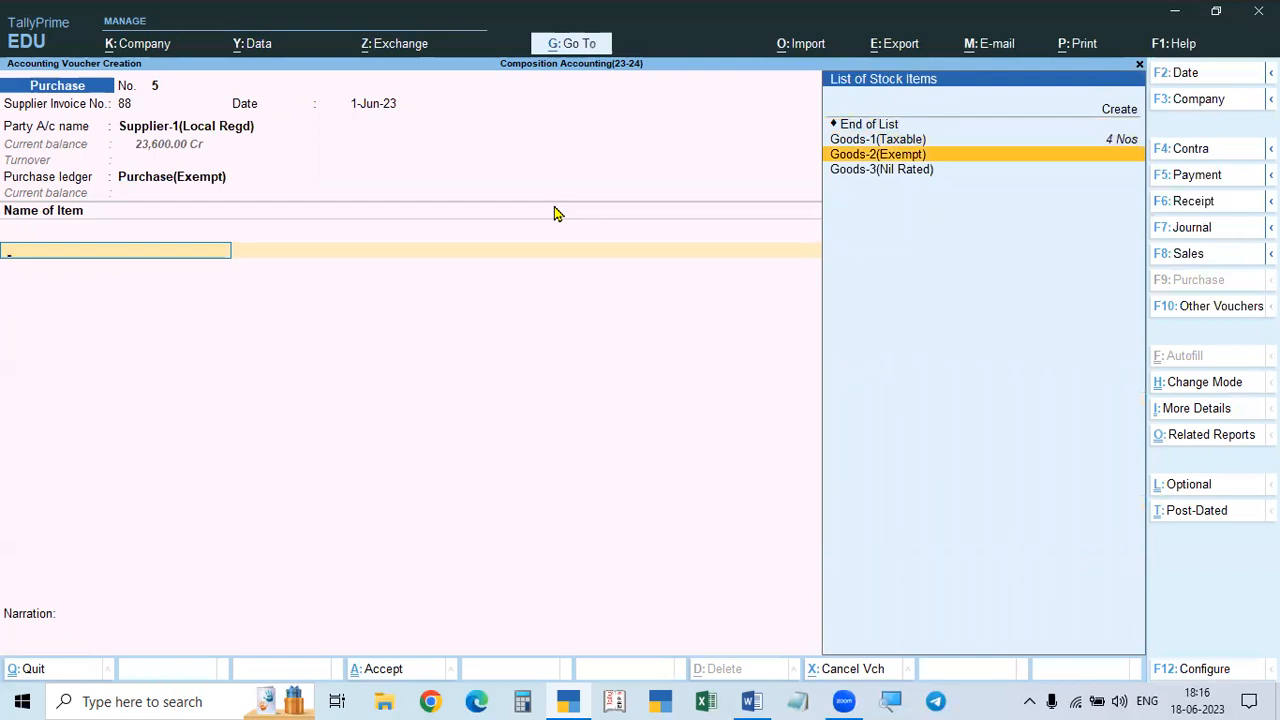
pyautogui.press('Return')
pyautogui.write('1')
pyautogui.press('Return')
pyautogui.write('15000')
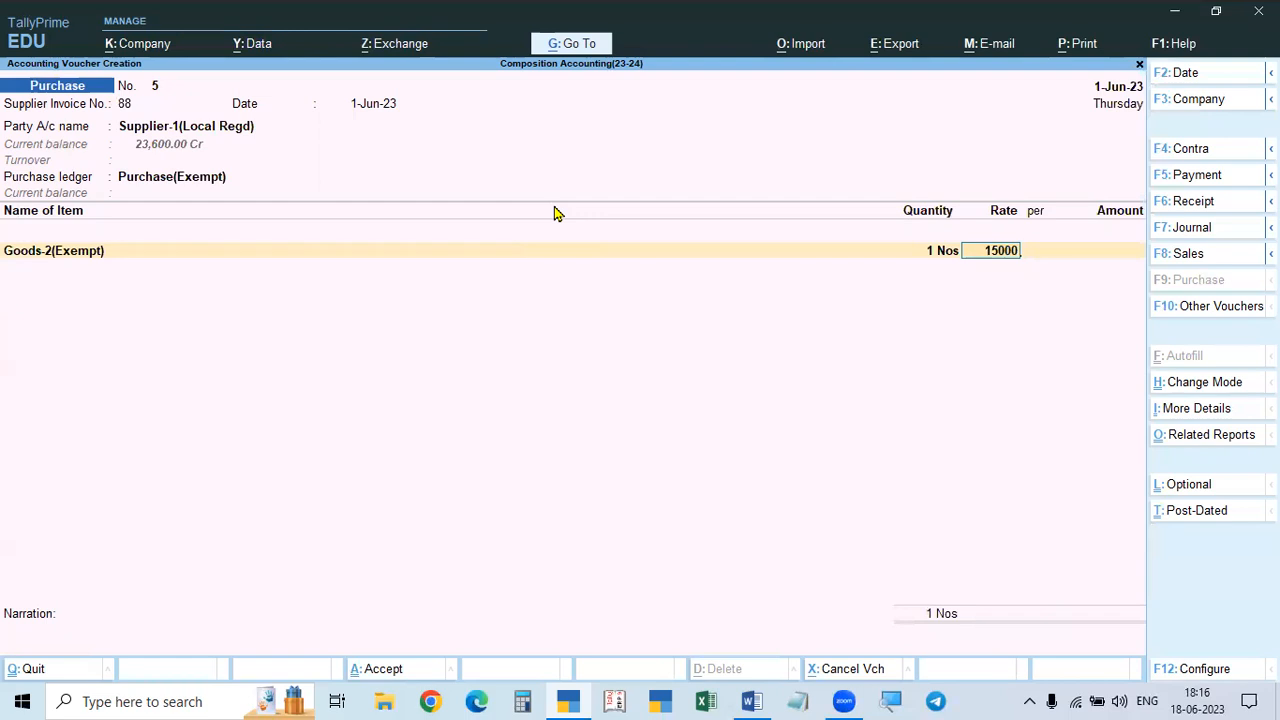
pyautogui.press('Return')
pyautogui.press('Return')
pyautogui.press('Return')
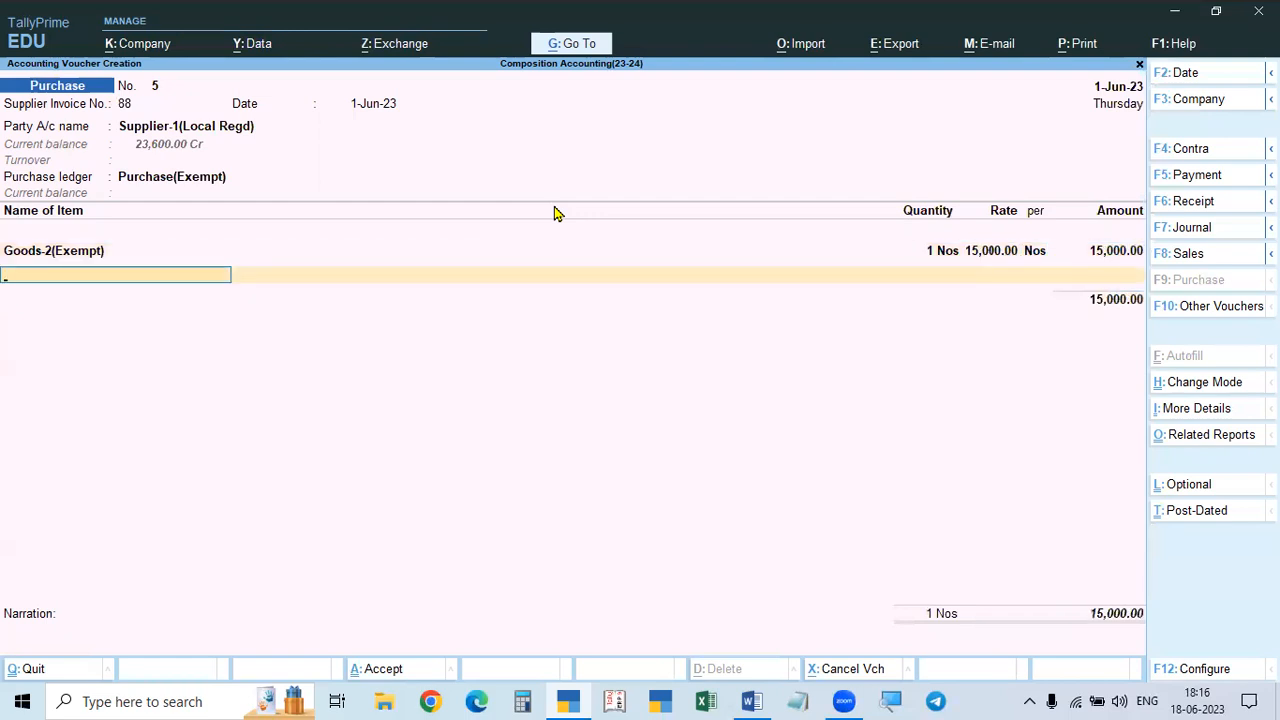
pyautogui.press('Return')
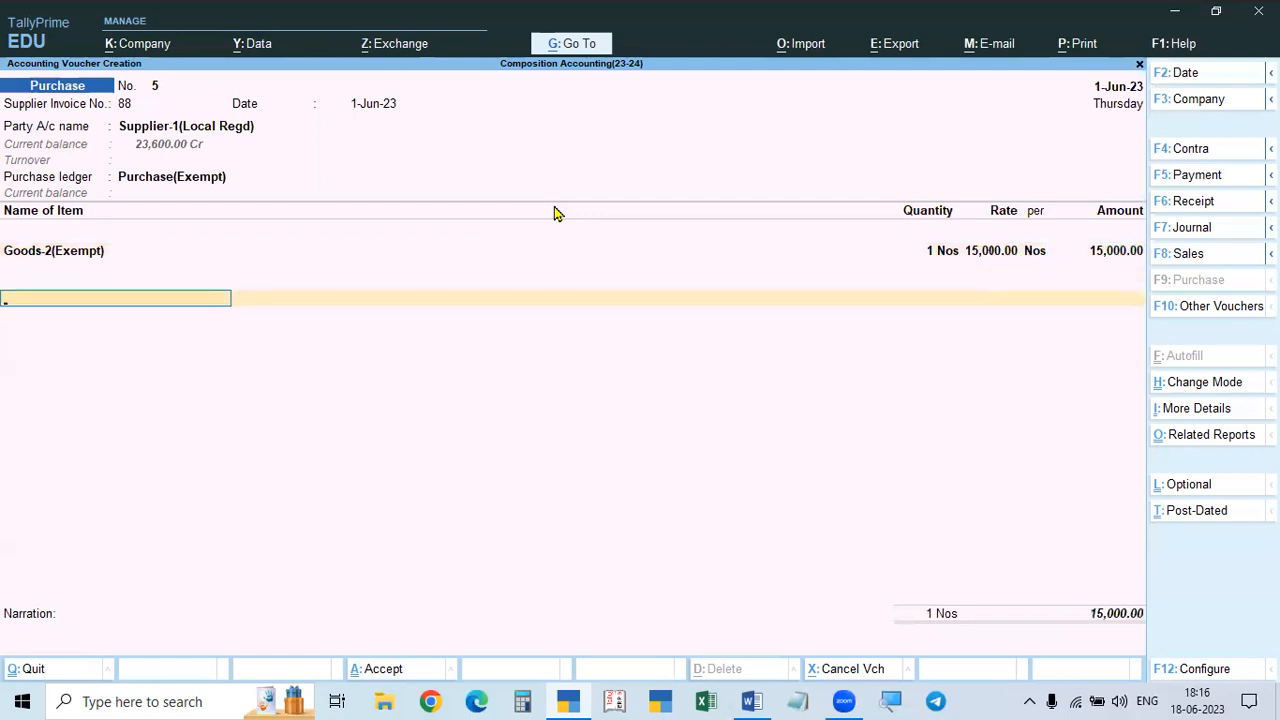
# Step: Try adding the CGST ledger below Goods-2(Exempt) in the Supplier-1 purchase voucher
pyautogui.write('Cg')
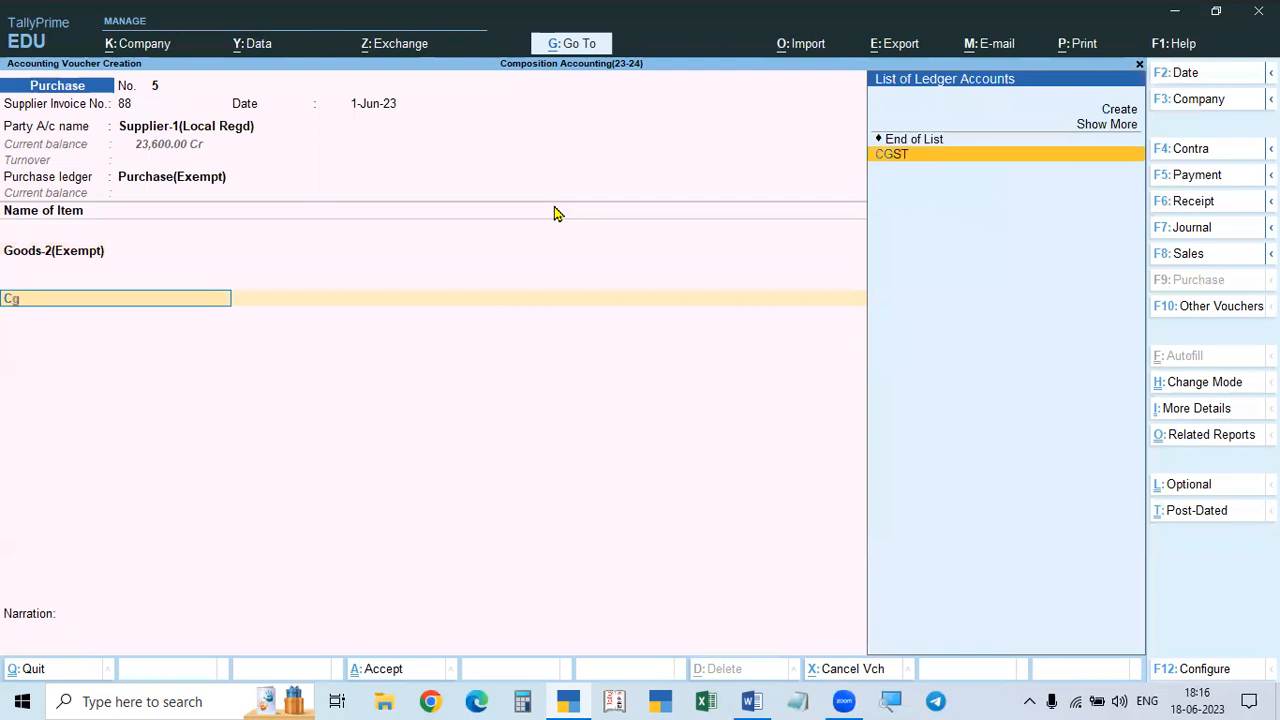
pyautogui.press('Return')
pyautogui.press('BackSpace')
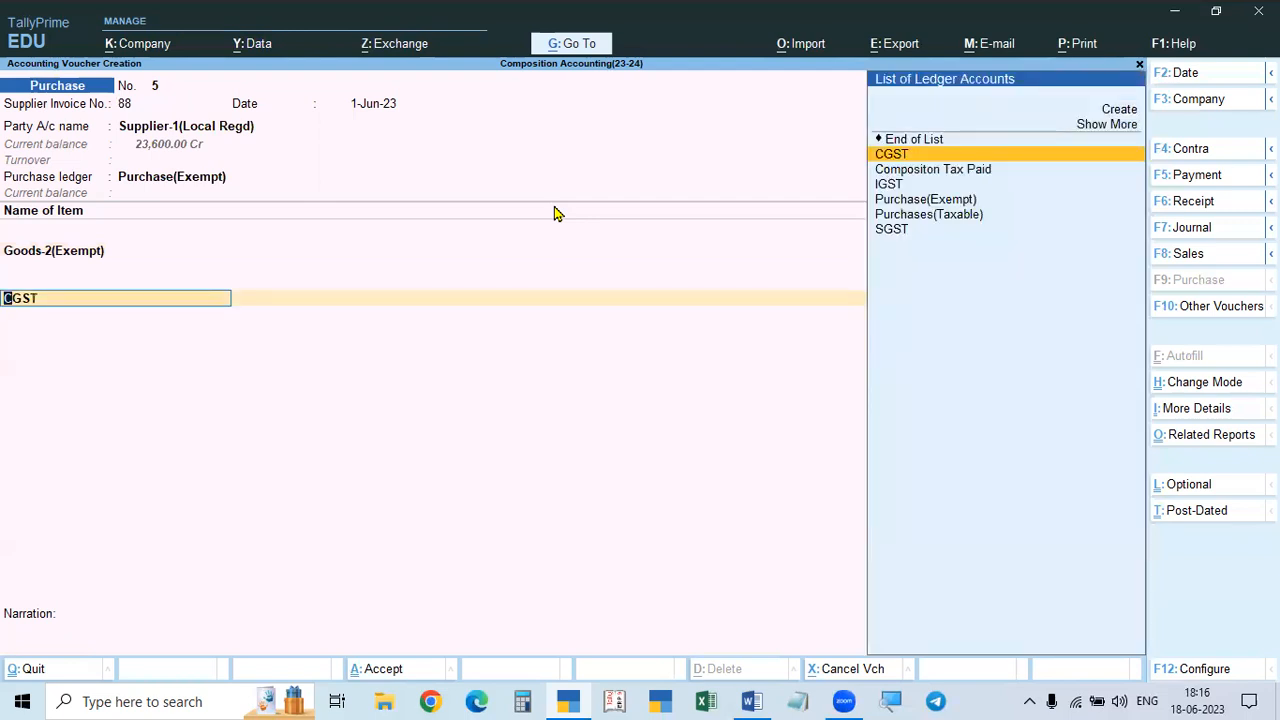
# Step: End the ledger list without a tax ledger and save the exempt purchase voucher for Supplier-1
pyautogui.press('Up')
pyautogui.press('Return')
pyautogui.press('Return')
pyautogui.press('Return')
pyautogui.press('Return')
pyautogui.press('Return')
pyautogui.press('Return')
pyautogui.press('Return')
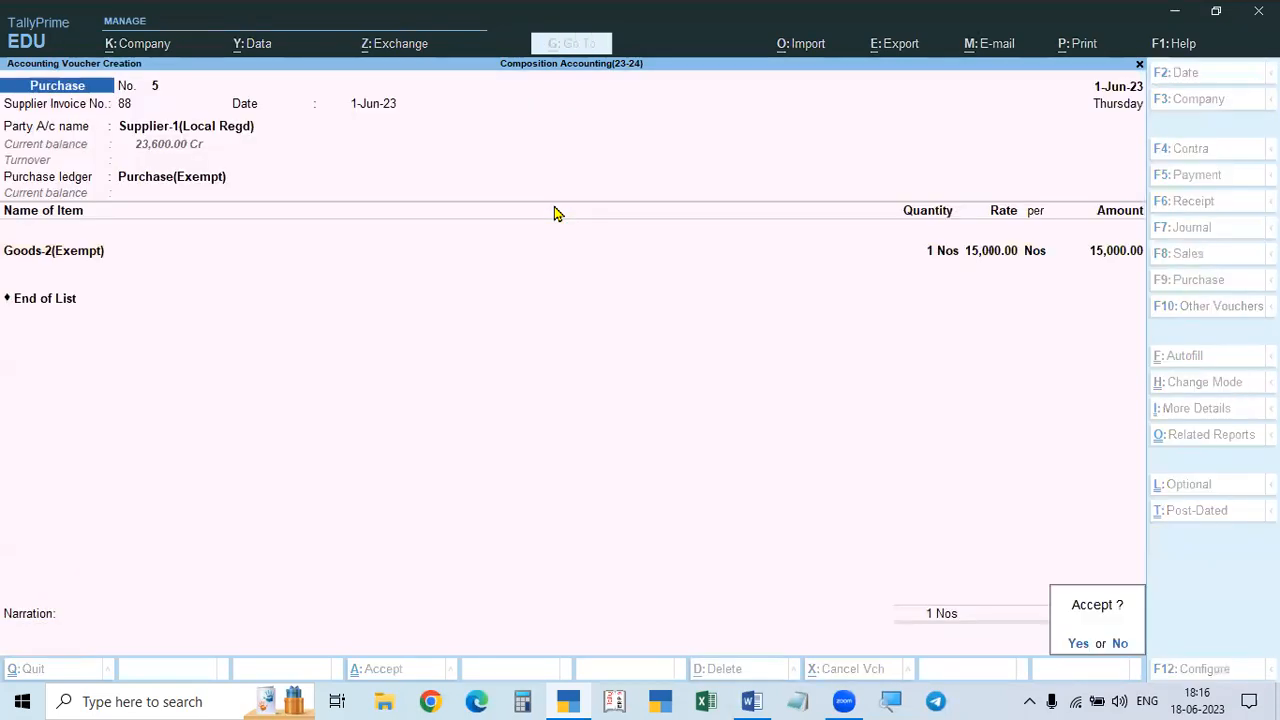
pyautogui.press('Return')
# Step: Leave voucher entry and check the CGST ledger in the account books for postings
pyautogui.press('Escape')
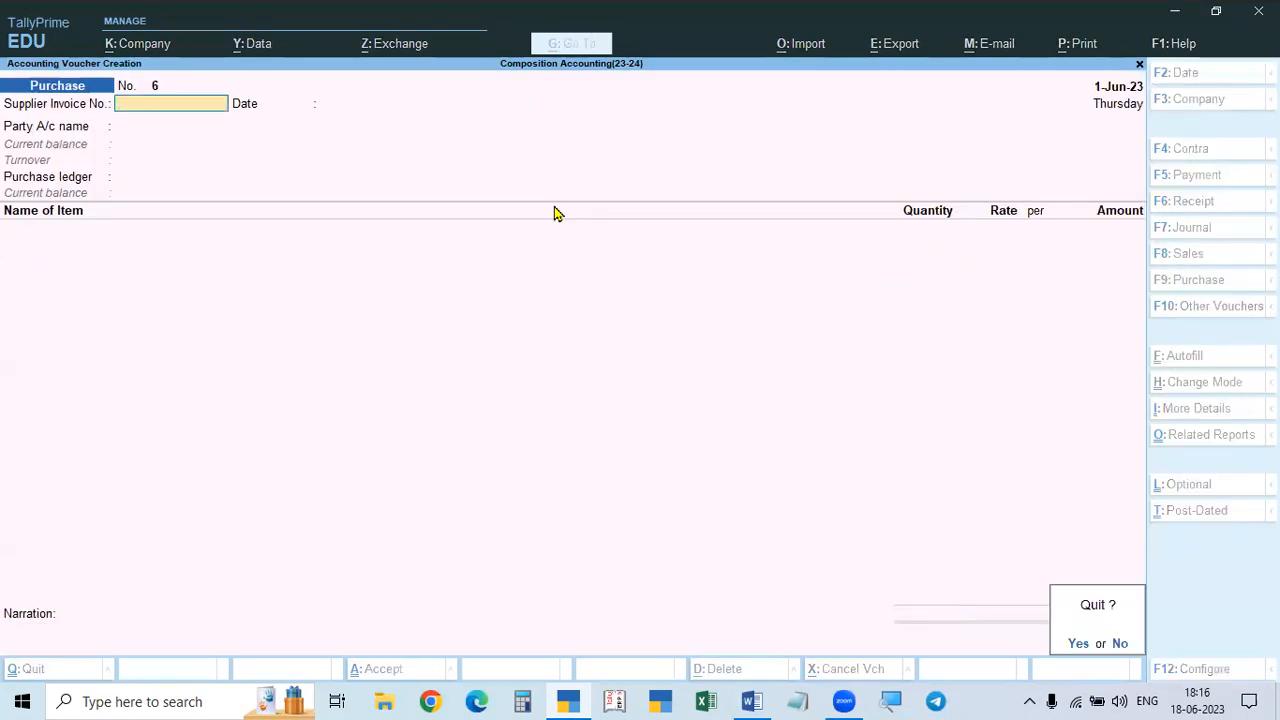
pyautogui.press('Return')
pyautogui.press('Escape')
pyautogui.press('Escape')
pyautogui.write('dalCg')
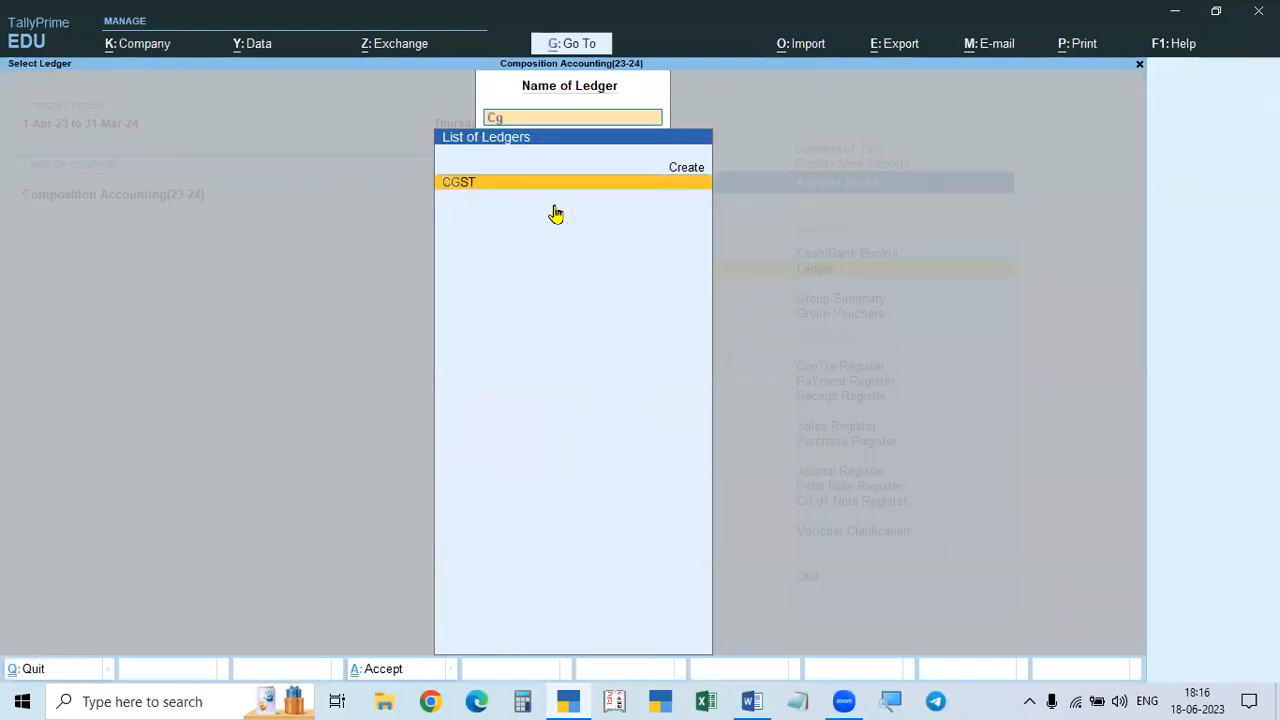
pyautogui.press('Return')
pyautogui.press('Escape')
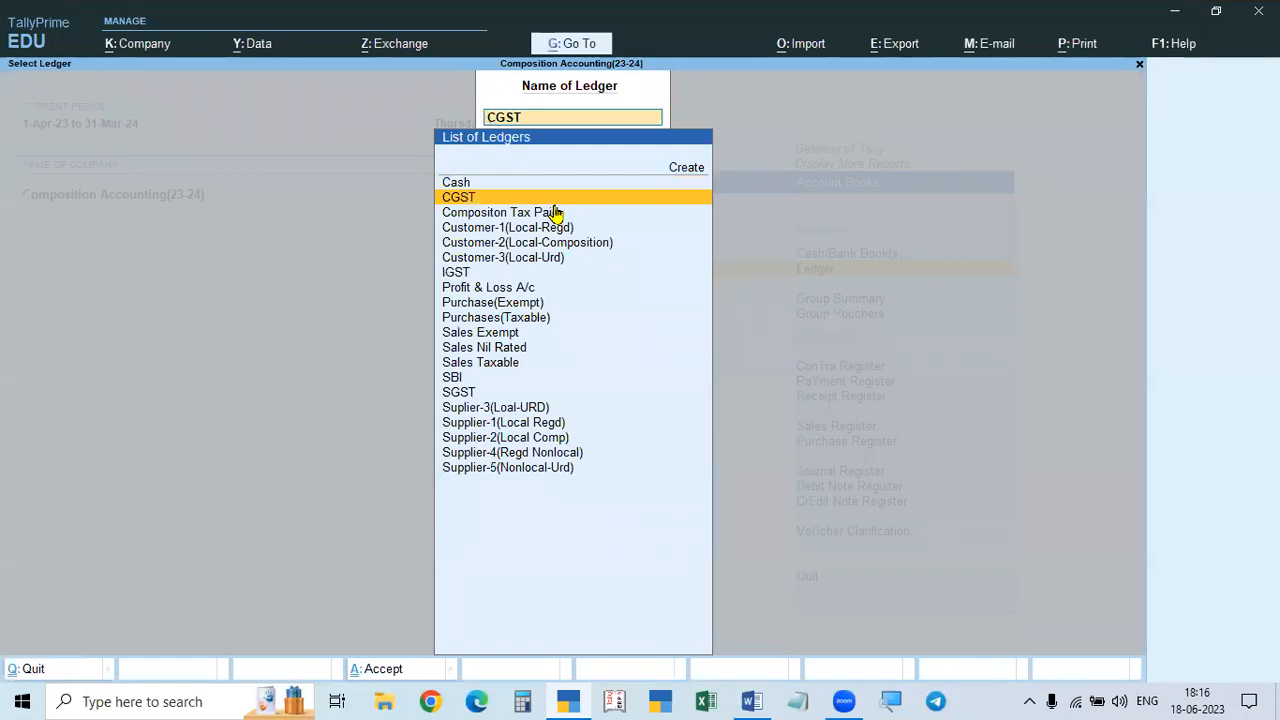
# Step: View the Purchase(Exempt) ledger and look at its Supplier-1(Local Regd) purchase voucher
pyautogui.write('Pur')
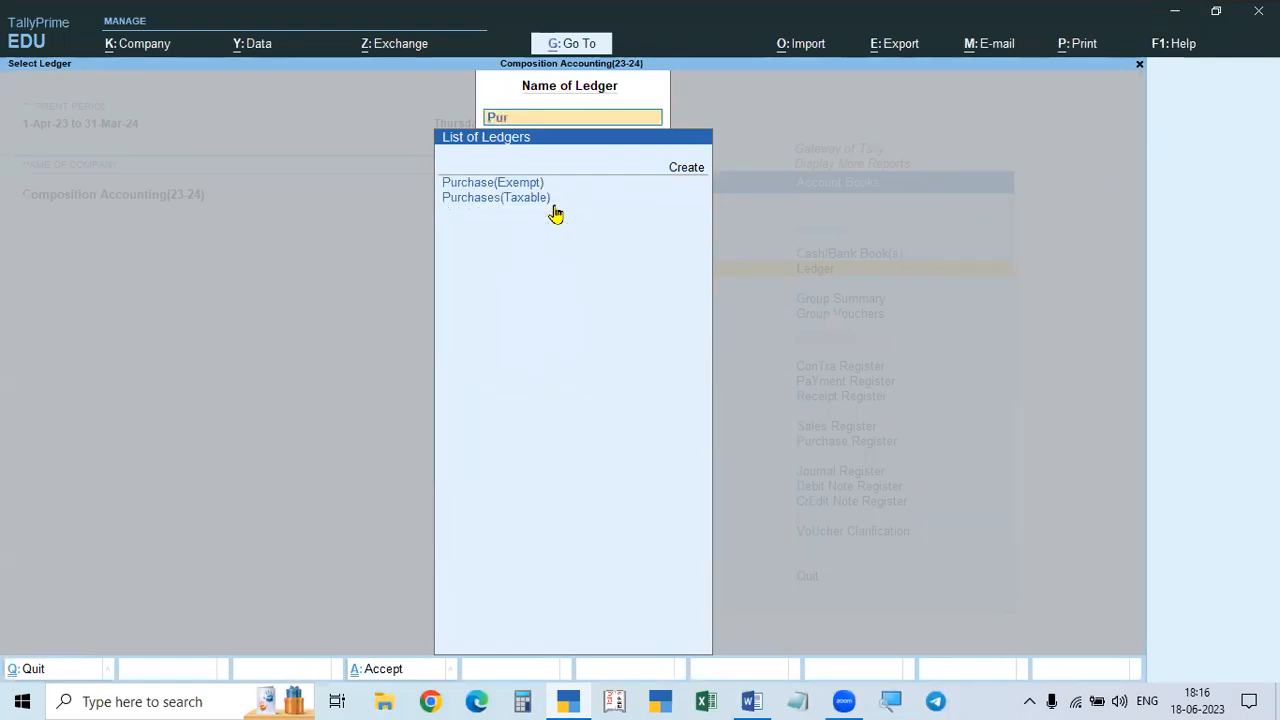
pyautogui.press('Return')
pyautogui.press('Return')
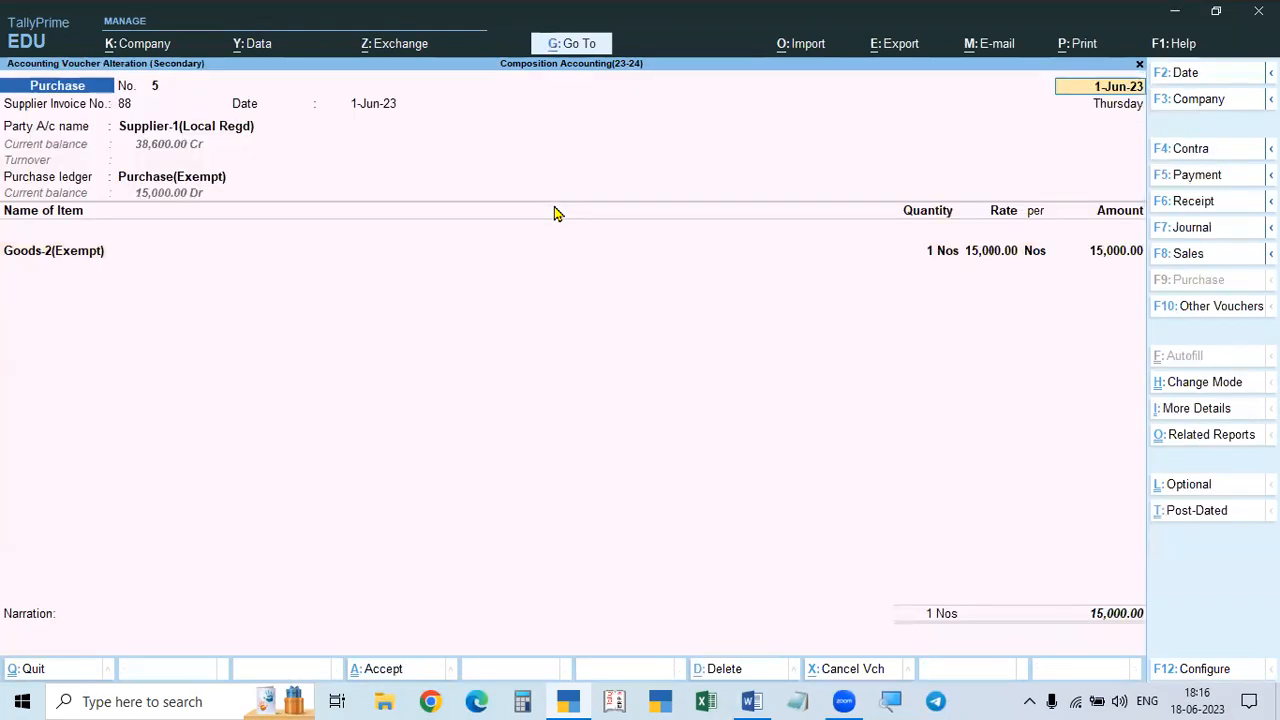
pyautogui.press('Escape')
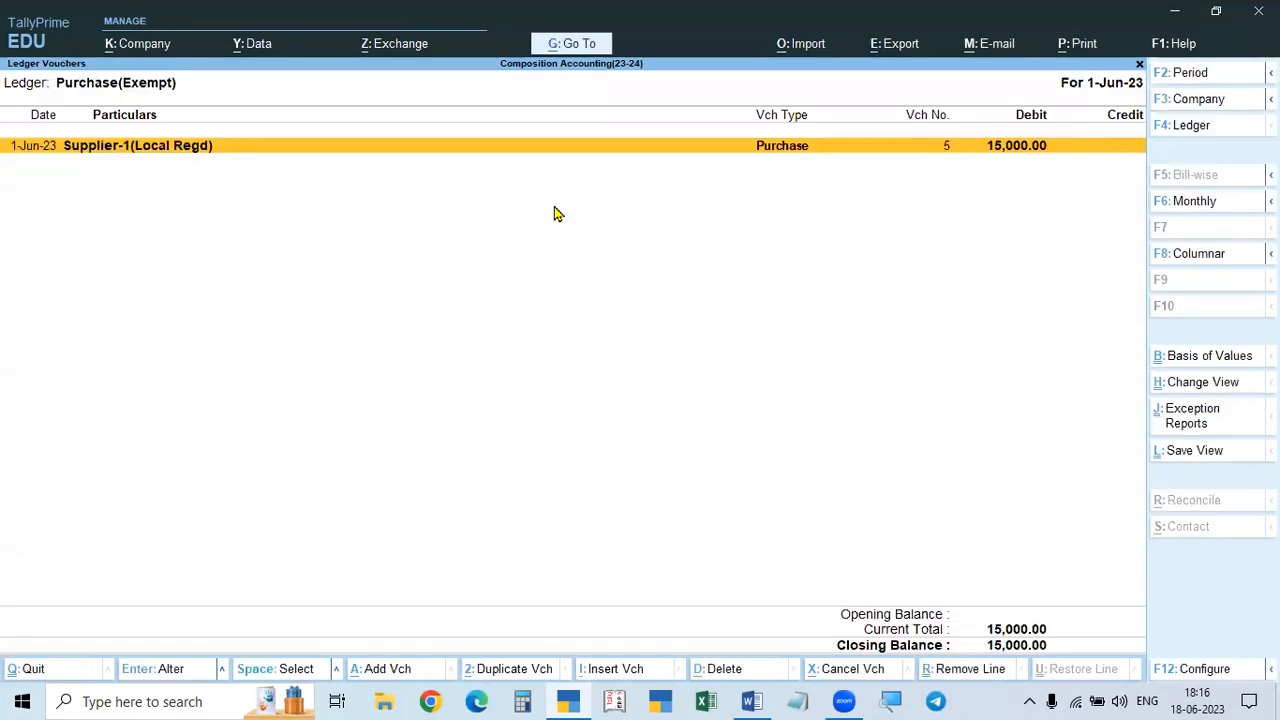
# Step: Switch the ledger report to Purchases(Taxable) to examine its purchase vouchers
pyautogui.press('F4')
pyautogui.press('Down')
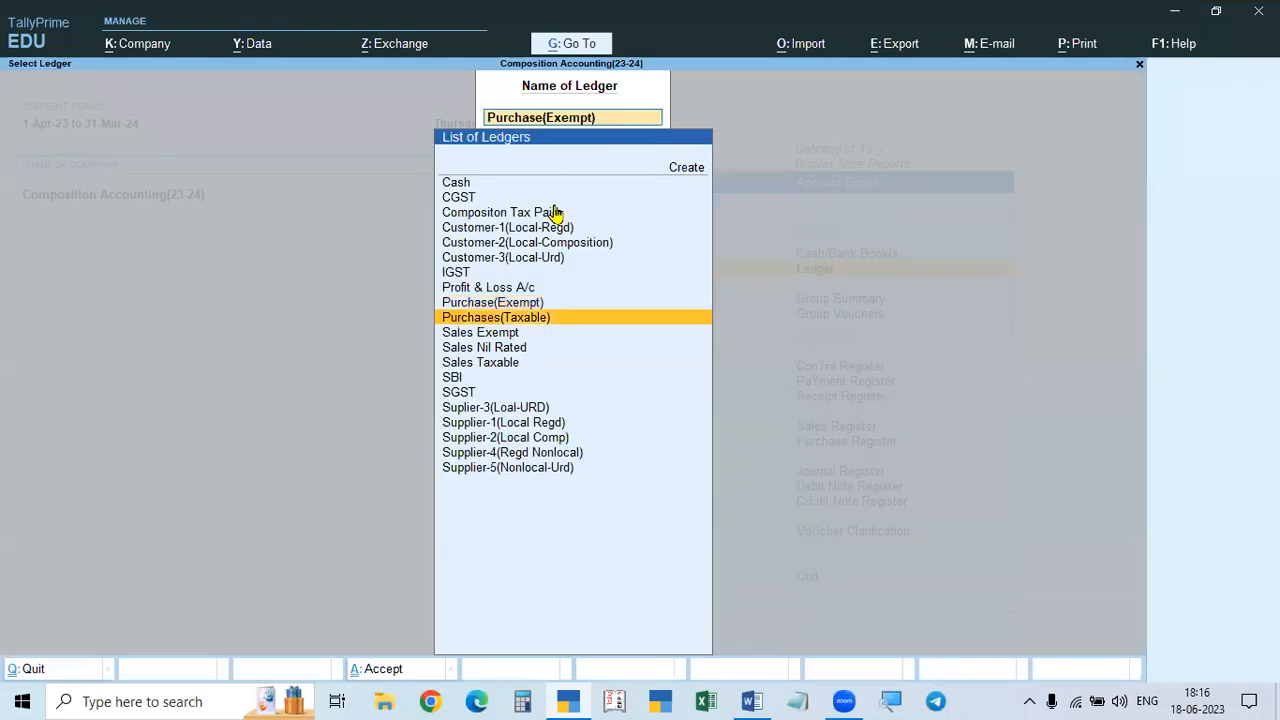
pyautogui.press('Return')
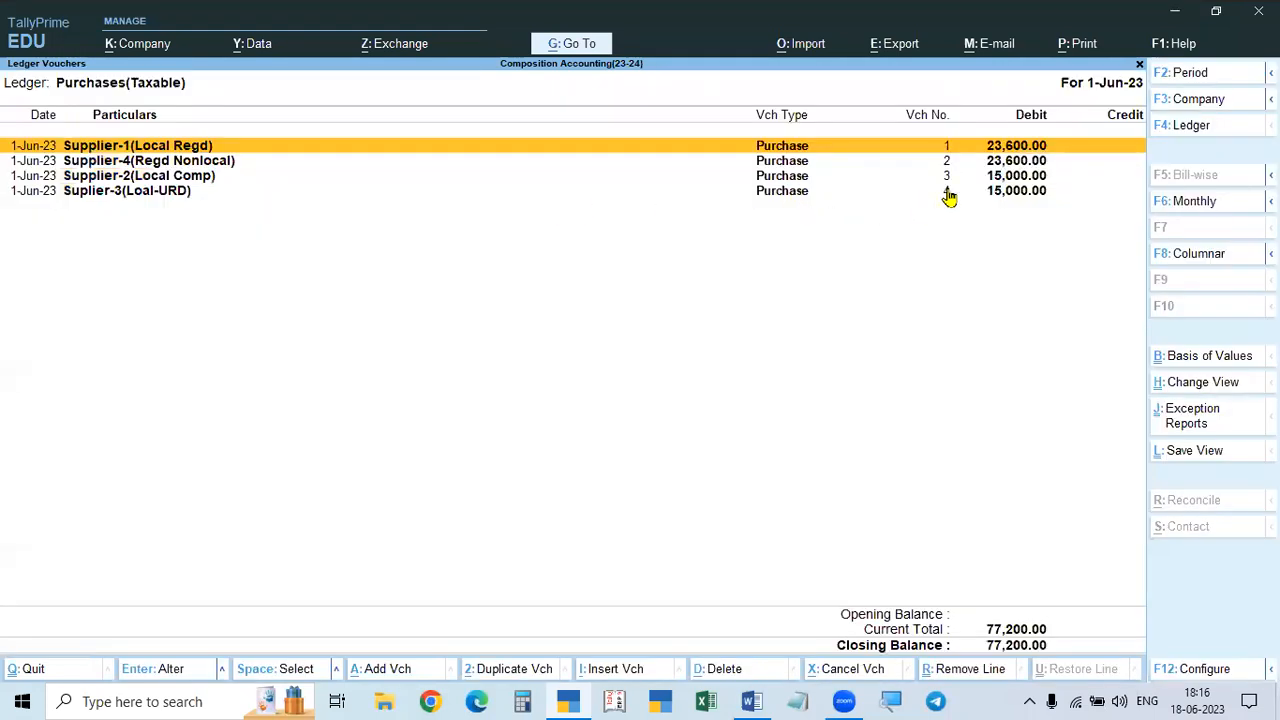
# Step: Look at the Supplier-2(Local Comp) and Suplier-3(Loal-URD) purchase vouchers in the Purchases(Taxable) ledger
pyautogui.press('Down')
pyautogui.press('Down')
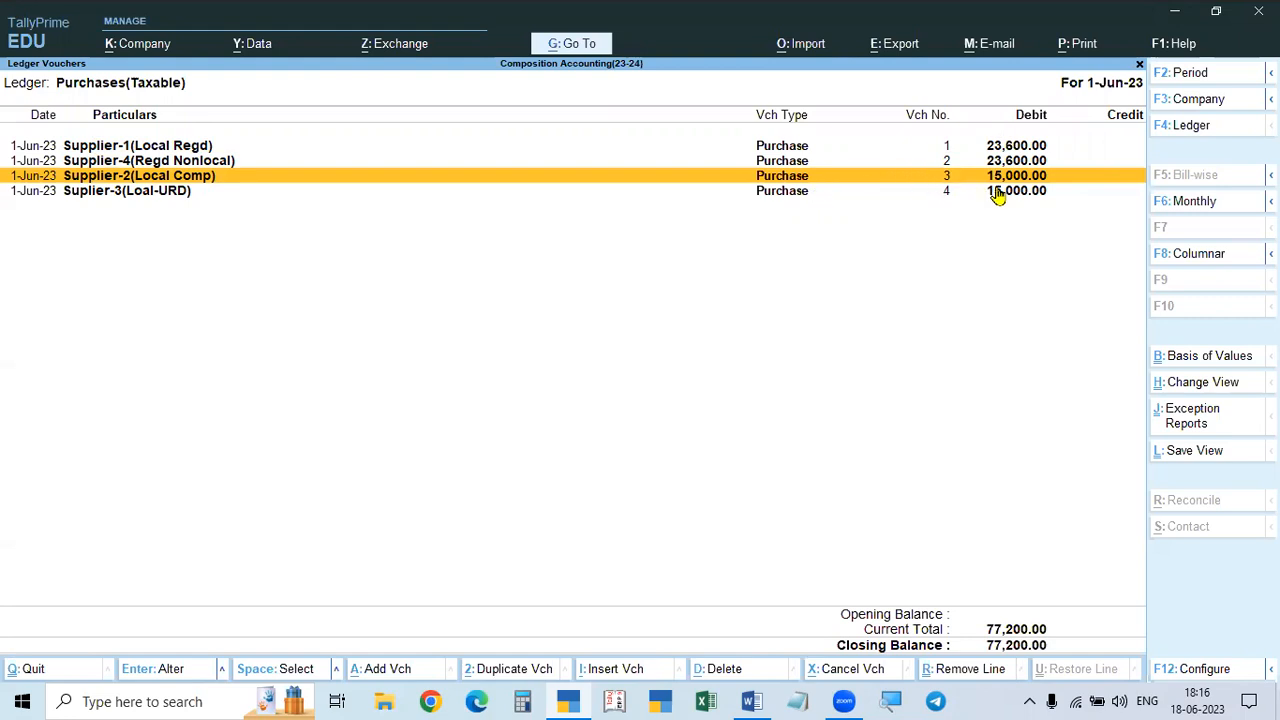
pyautogui.press('Return')
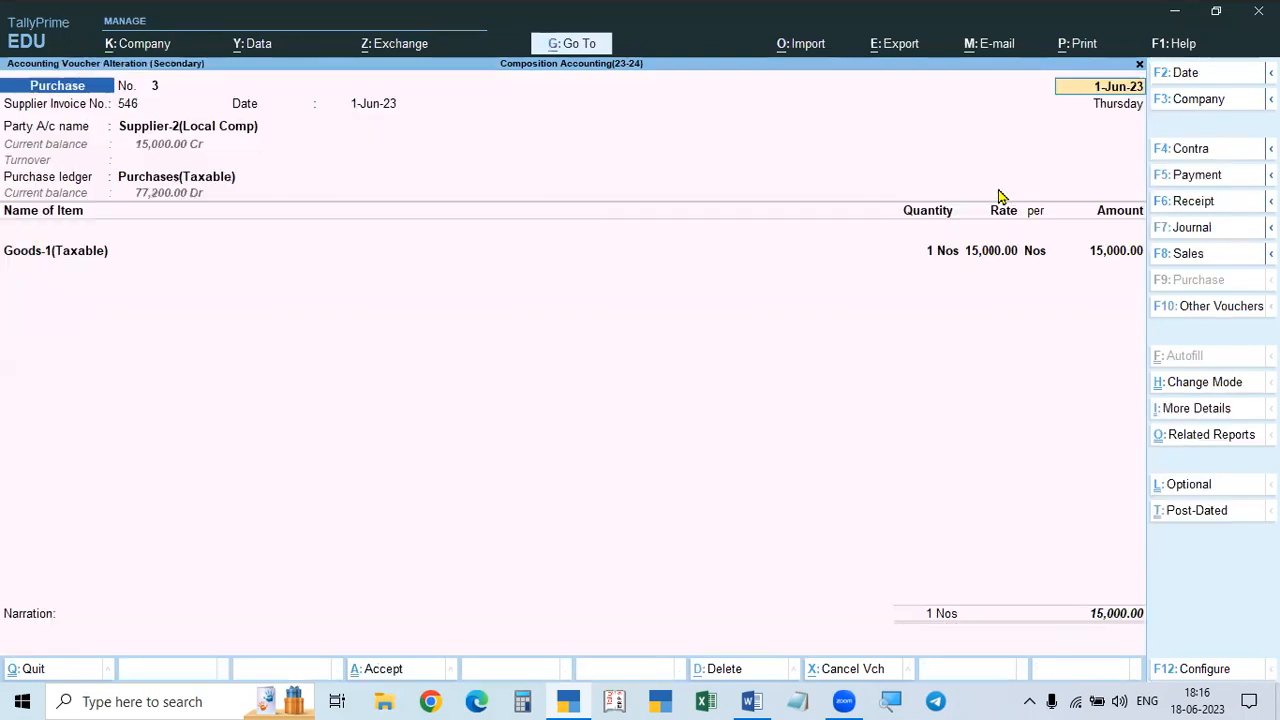
pyautogui.press('Escape')
pyautogui.press('Down')
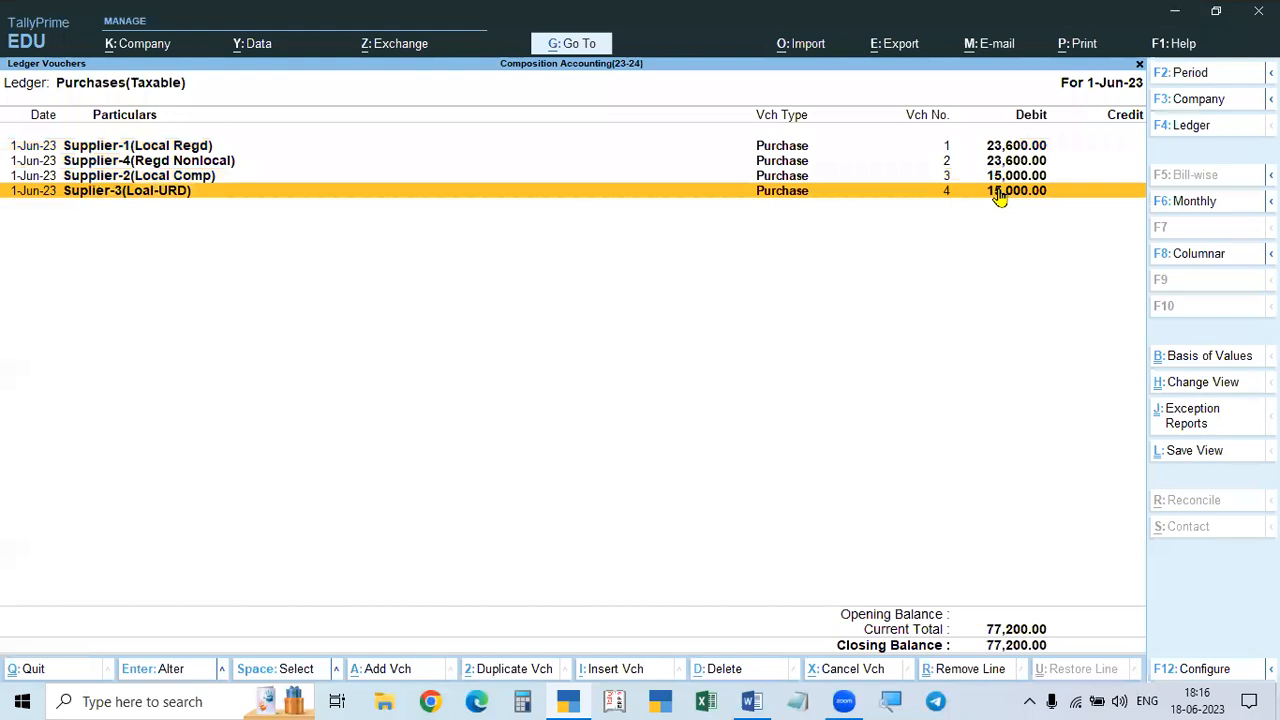
pyautogui.press('Return')
pyautogui.press('Escape')
# Step: Look at the Supplier-1(Local Regd) purchase voucher and its CGST and SGST lines, and return to the Gateway of Tally
pyautogui.press('Up')
pyautogui.press('Up')
pyautogui.press('Up')
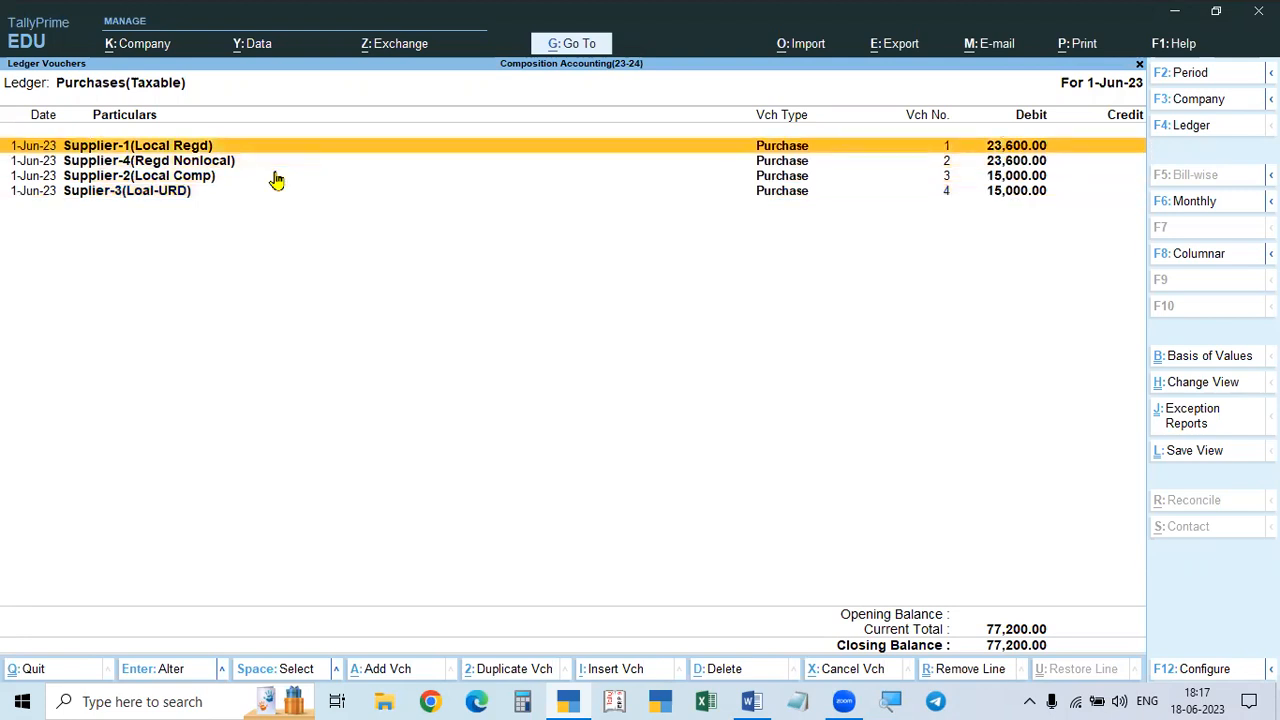
pyautogui.press('Return')
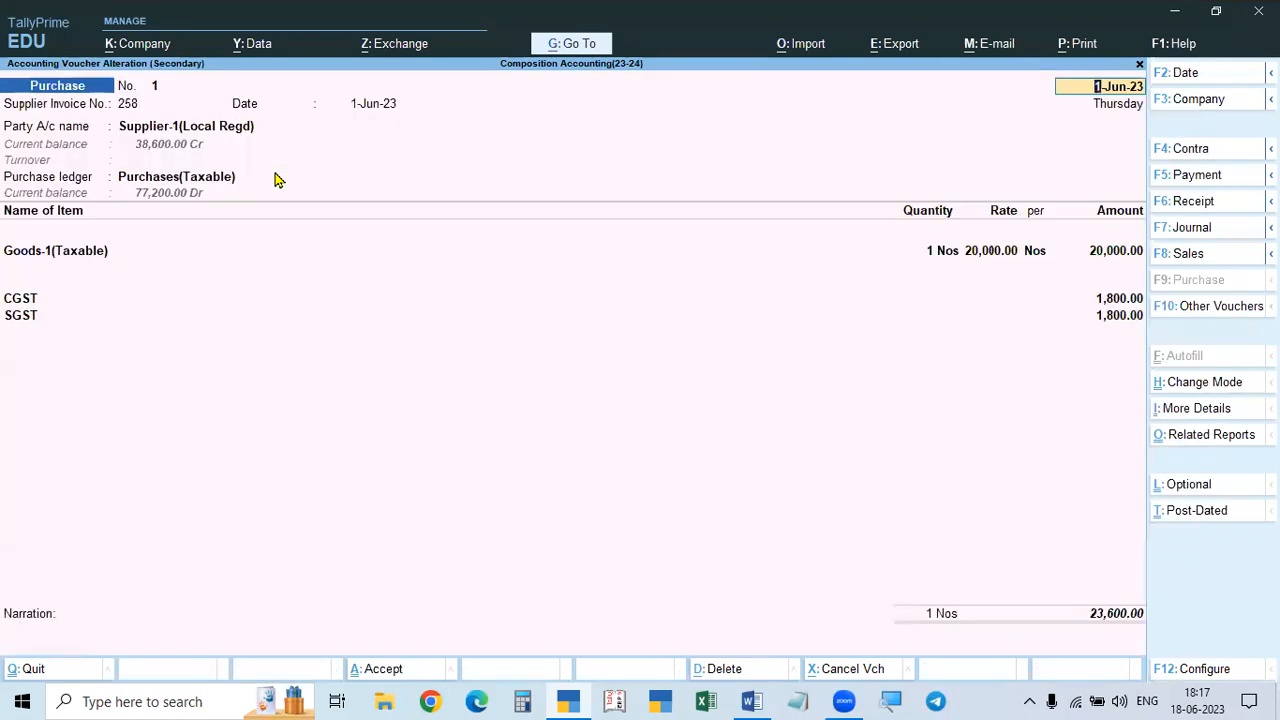
pyautogui.press('BackSpace')
pyautogui.press('Escape')
pyautogui.press('Escape')
pyautogui.press('Escape')
pyautogui.press('Escape')
pyautogui.press('Escape')
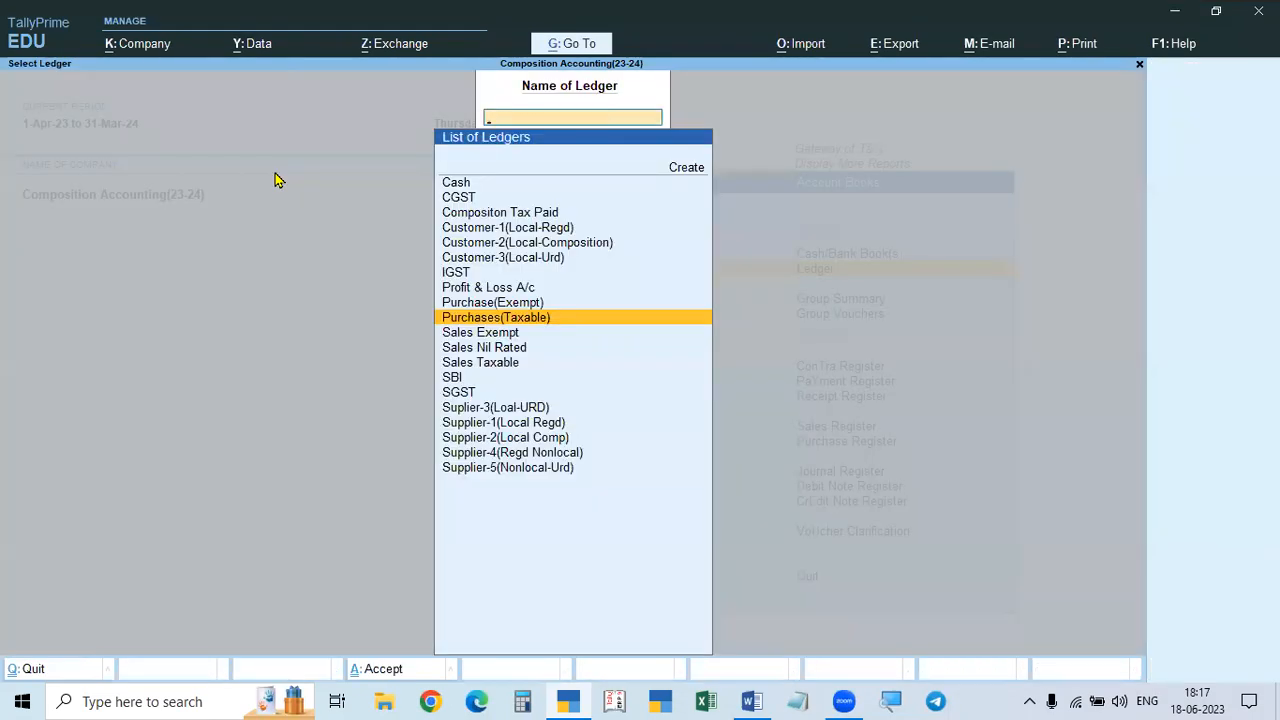
pyautogui.press('Escape')
pyautogui.press('Escape')
pyautogui.press('n')
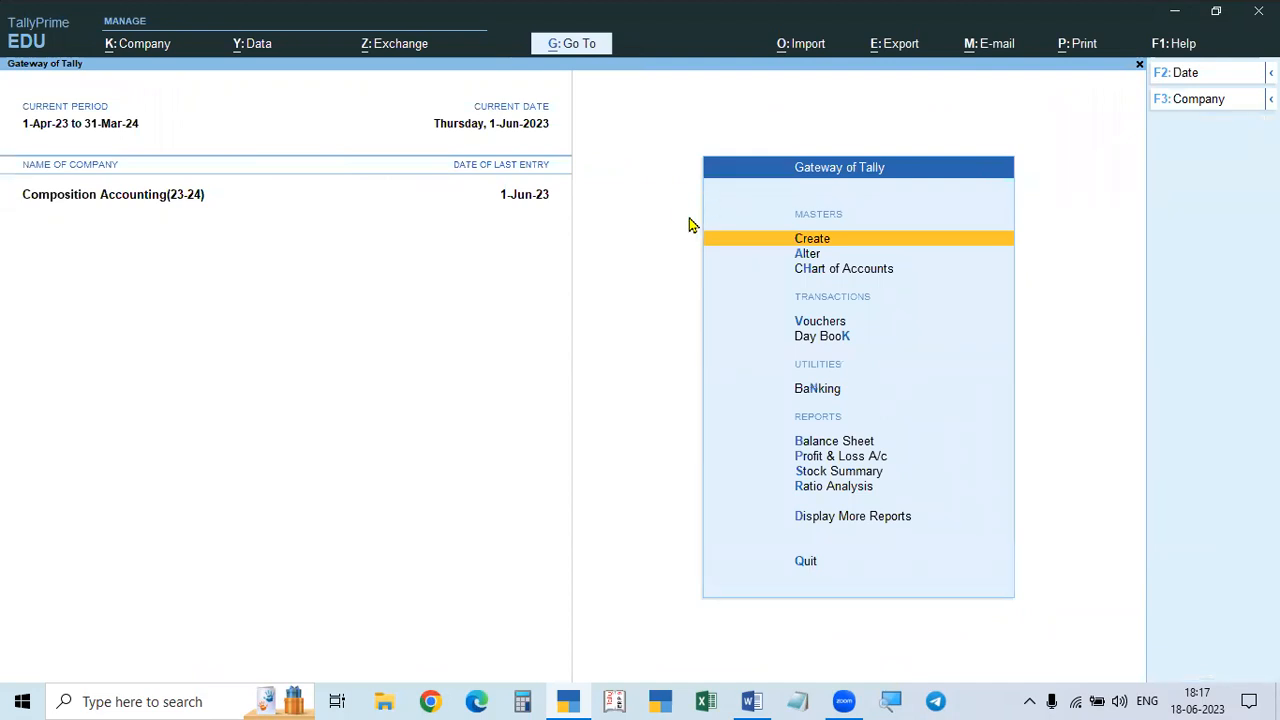
# Step: From voucher entry, set Enable tax rate for purchase to No in the company's GST details and save the company features
pyautogui.press('v')
pyautogui.press('F12')
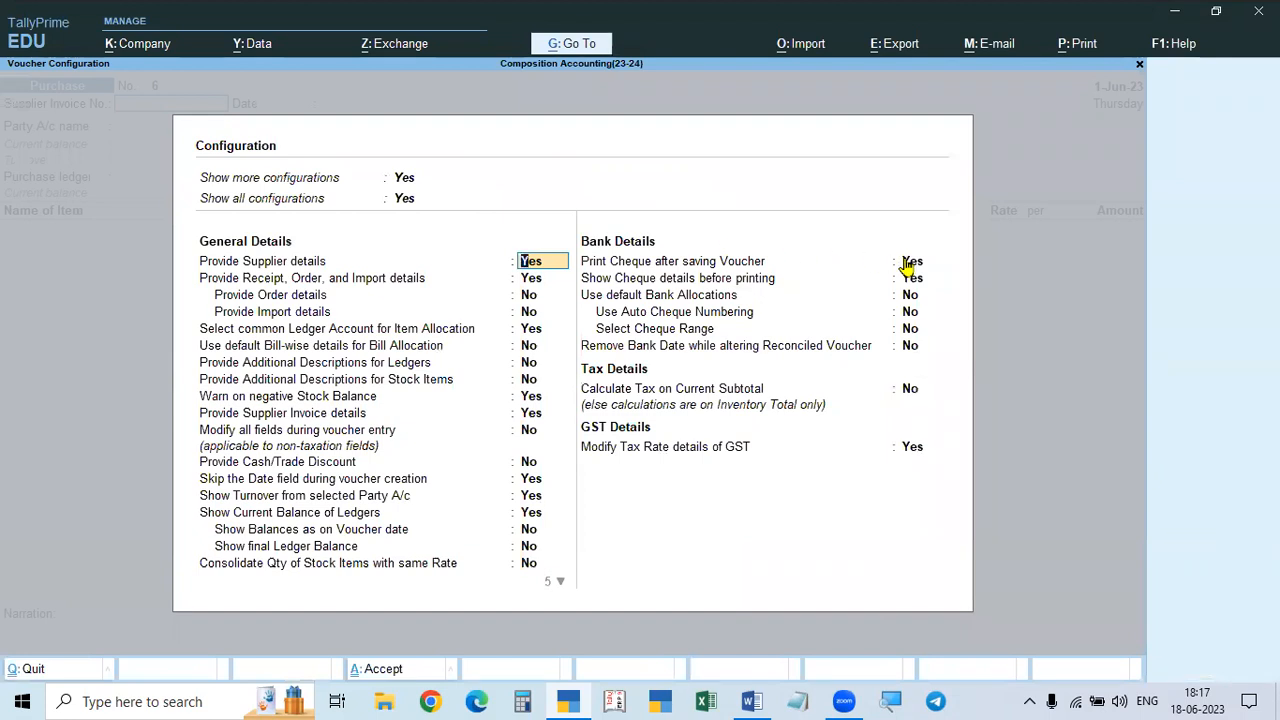
pyautogui.press('Escape')
pyautogui.press('F11')
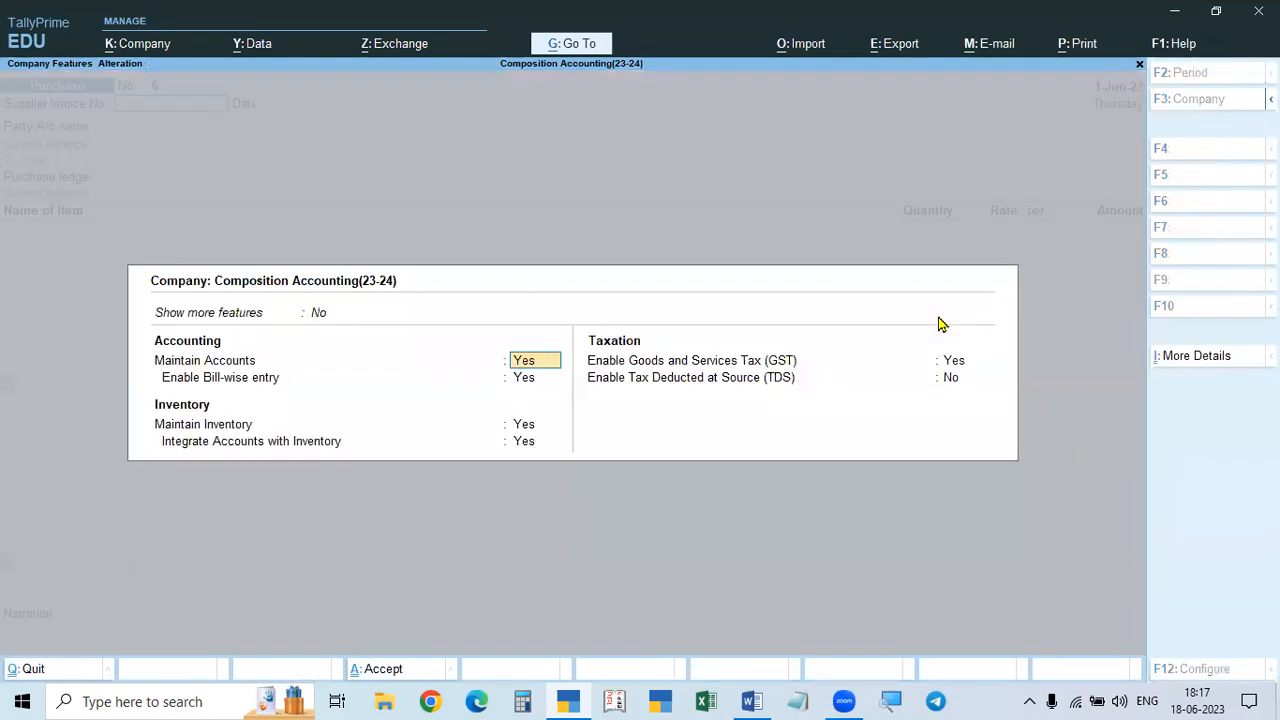
pyautogui.click(952, 362)
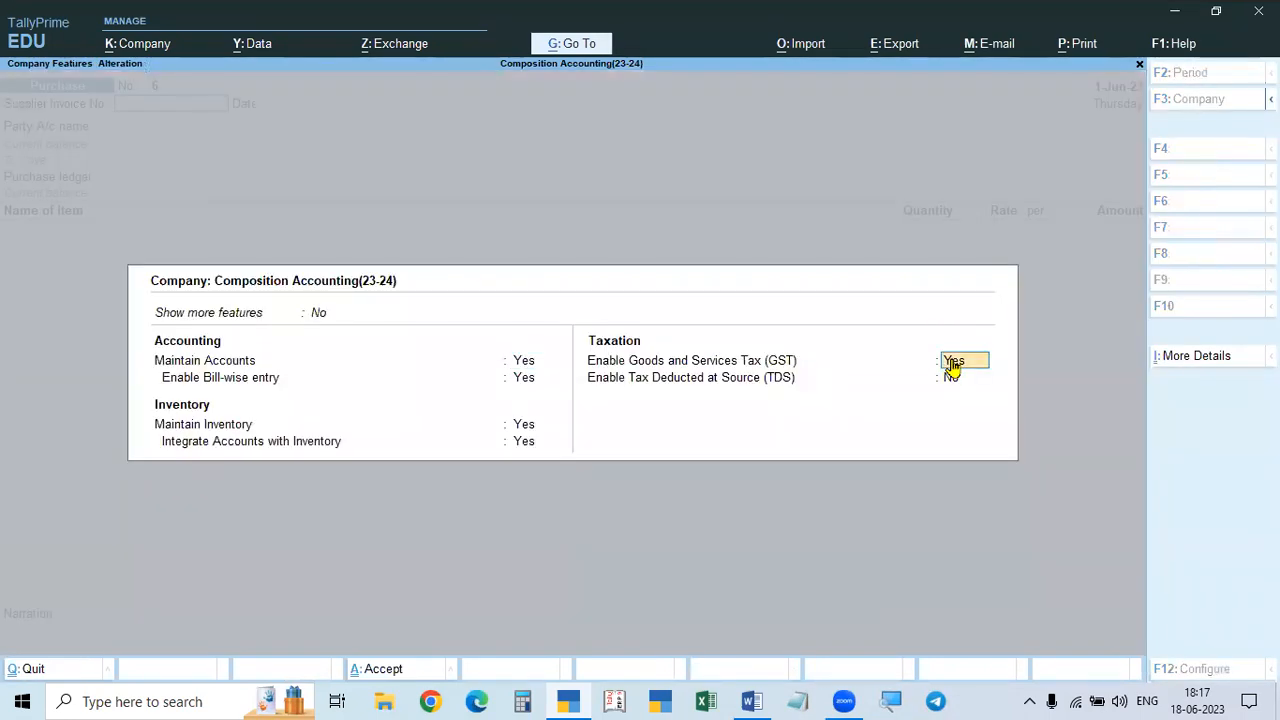
pyautogui.click(952, 362)
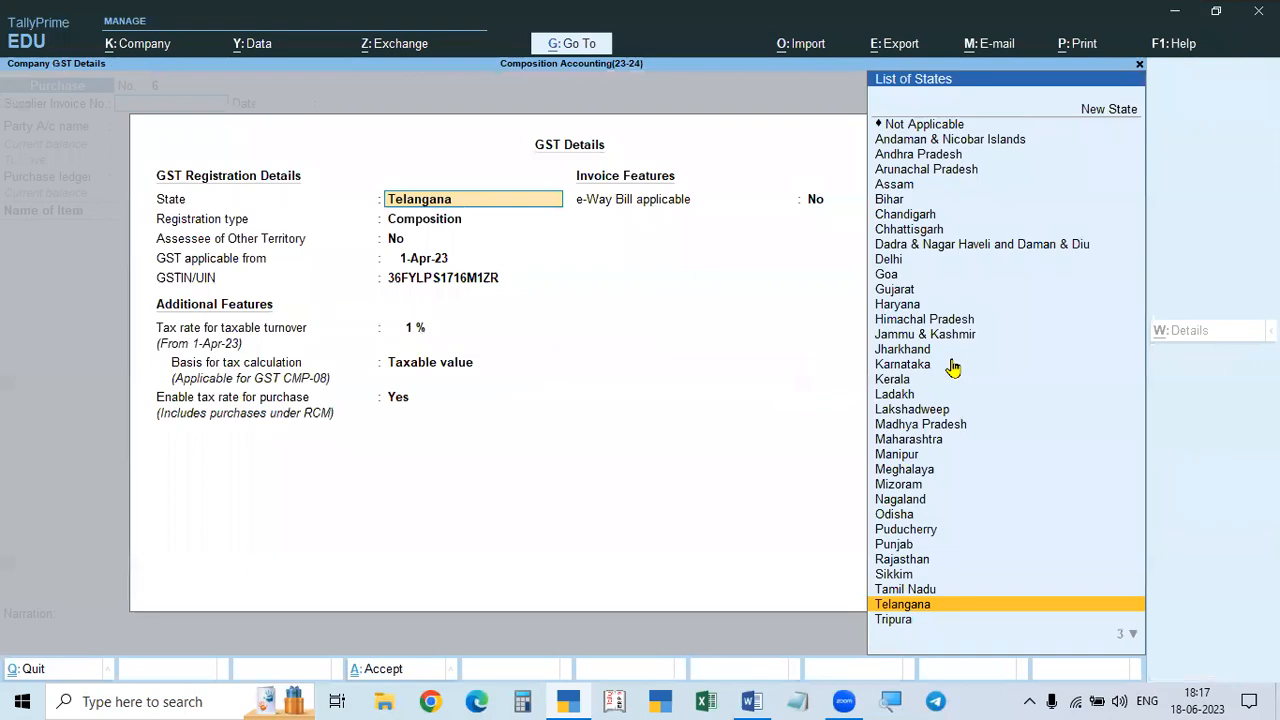
pyautogui.click(394, 399)
pyautogui.press('n')
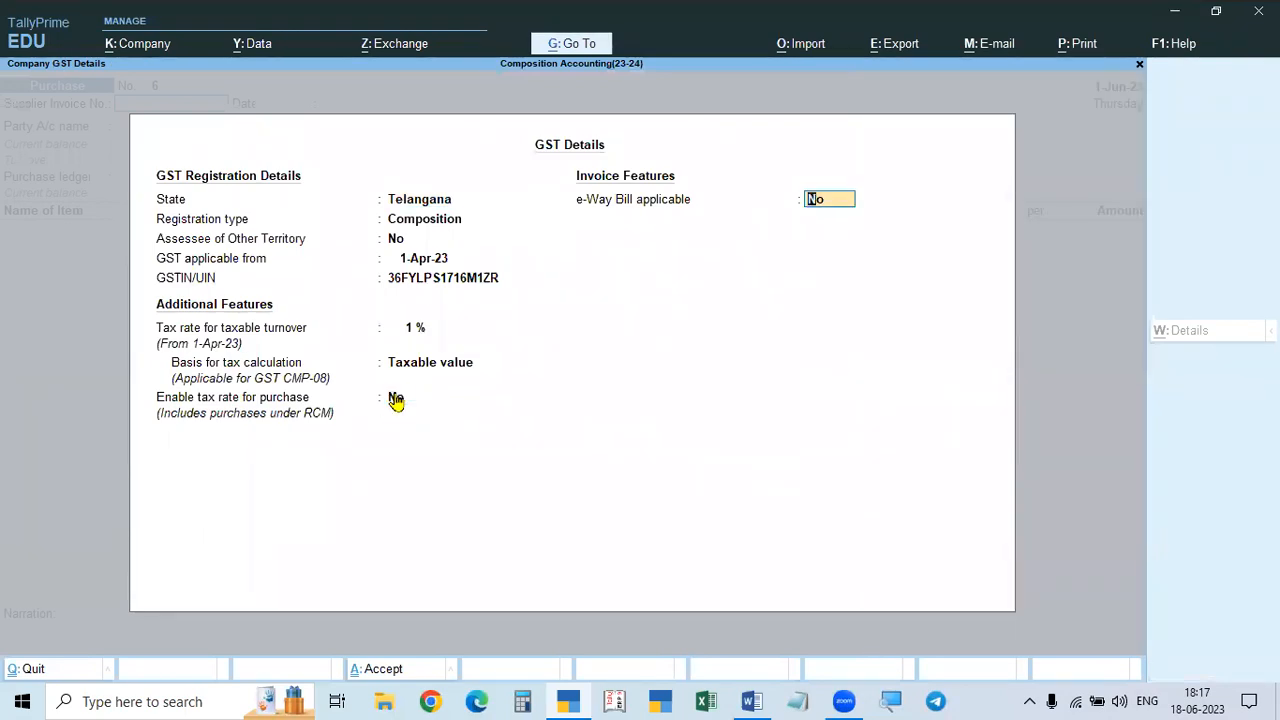
pyautogui.hotkey('ctrl', 'a')
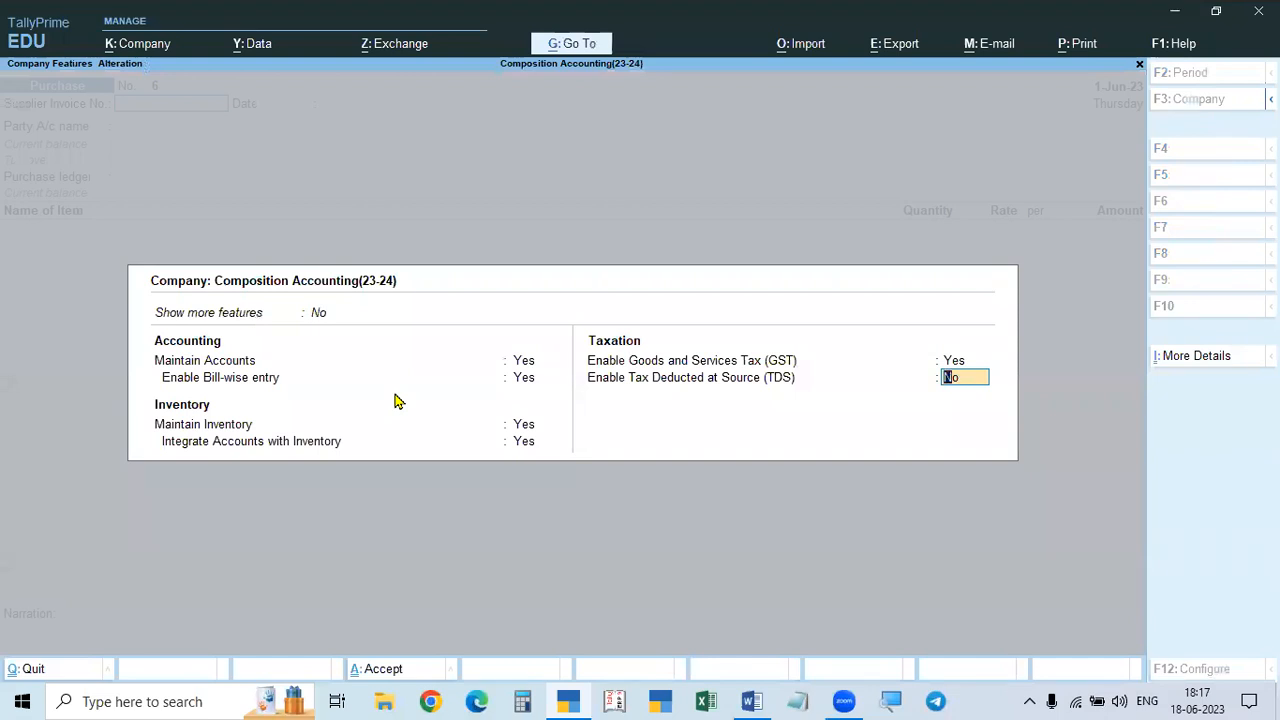
pyautogui.hotkey('ctrl', 'a')
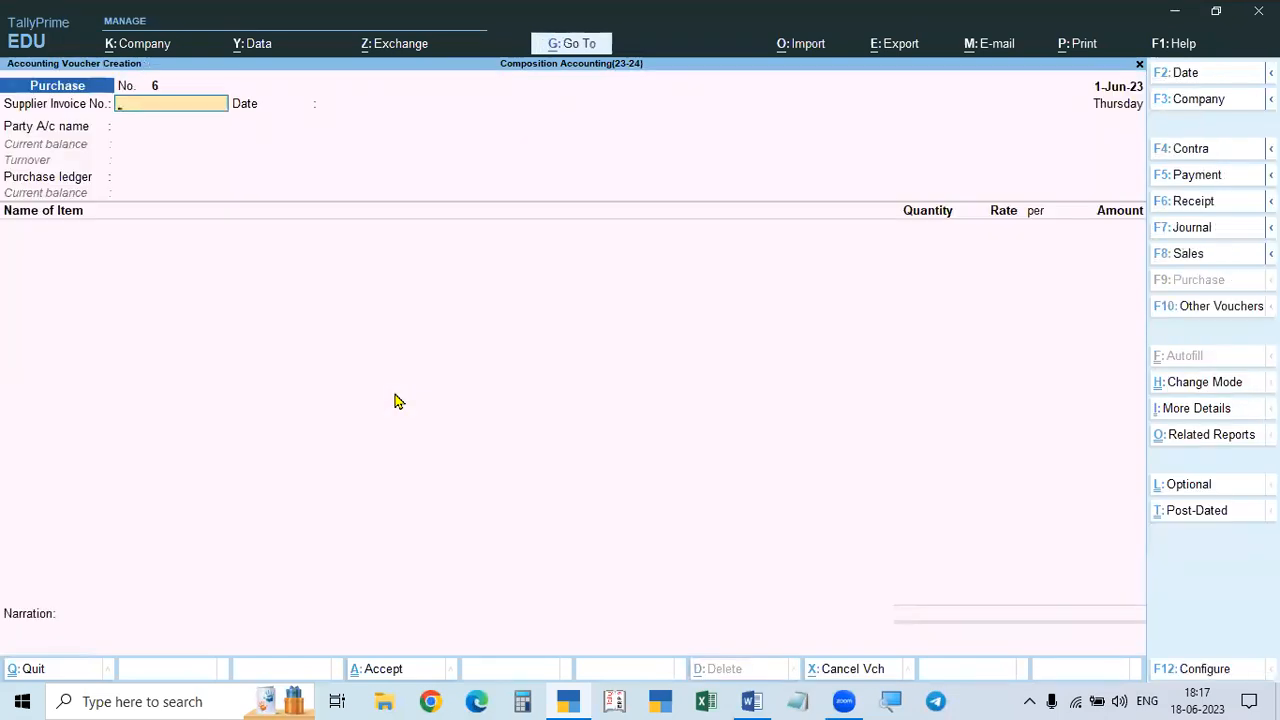
pyautogui.write('222')
pyautogui.press('Return')
pyautogui.press('Return')
pyautogui.press('Down')
pyautogui.press('Down')
pyautogui.press('Down')
pyautogui.press('Down')
pyautogui.press('Down')
pyautogui.press('Down')
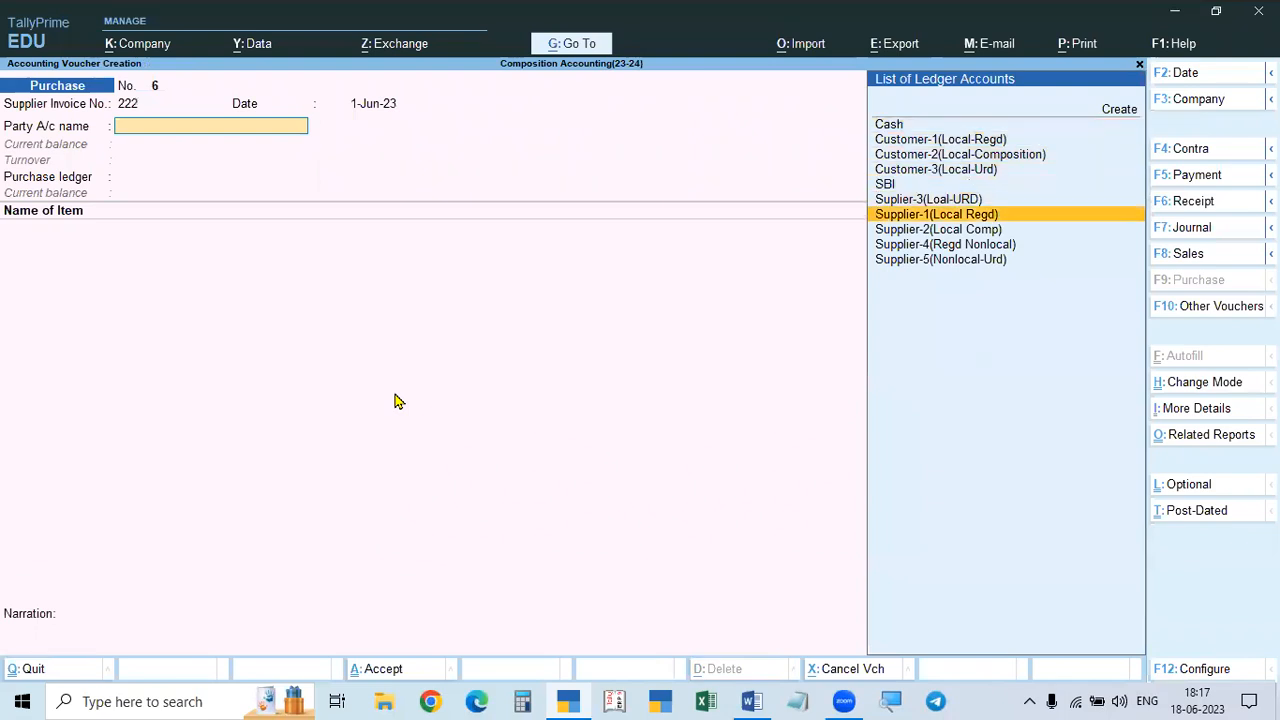
pyautogui.press('Down')
pyautogui.press('Up')
pyautogui.press('Return')
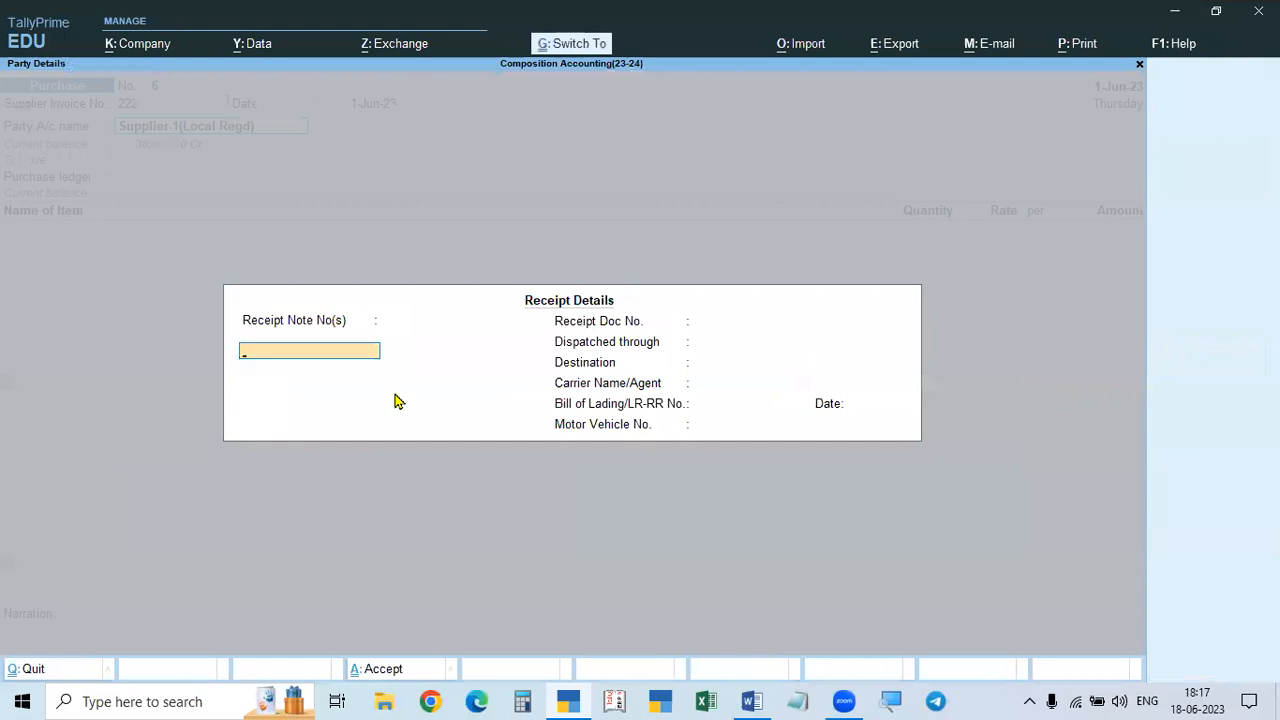
pyautogui.hotkey('ctrl', 'a')
pyautogui.hotkey('ctrl', 'a')
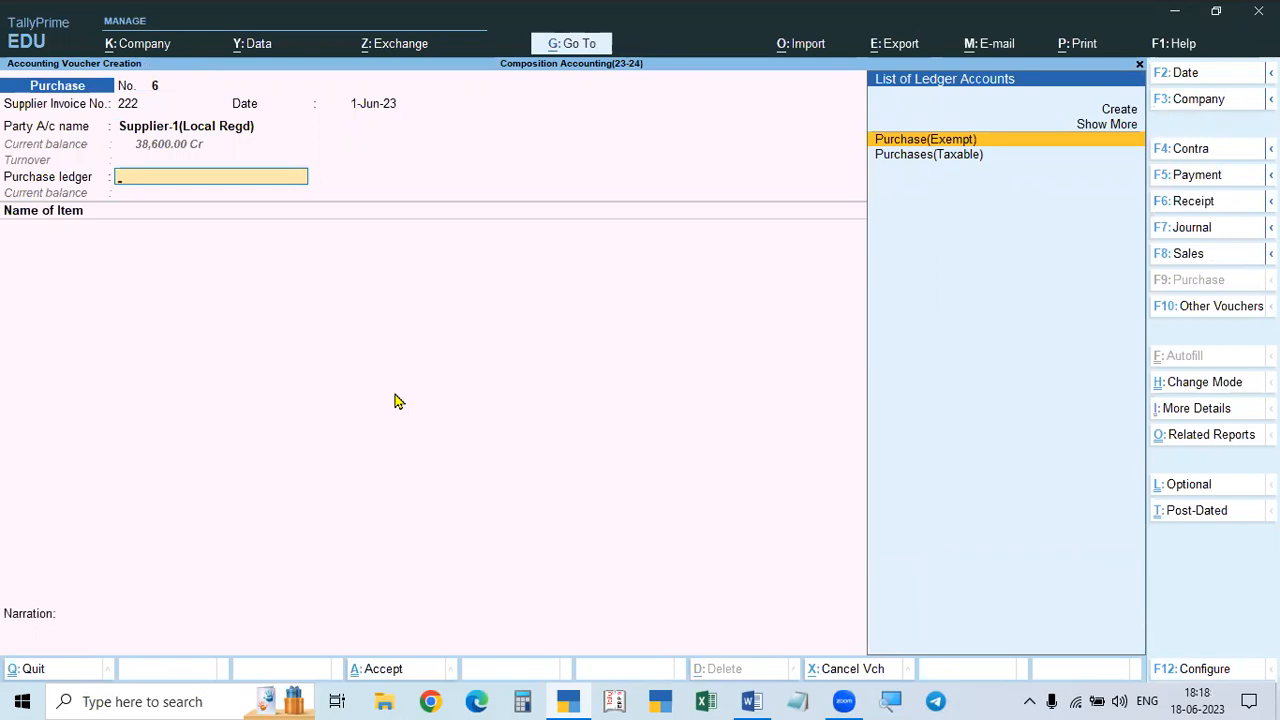
pyautogui.press('Down')
pyautogui.press('Up')
pyautogui.press('Down')
pyautogui.press('Up')
pyautogui.press('Down')
pyautogui.press('Escape')
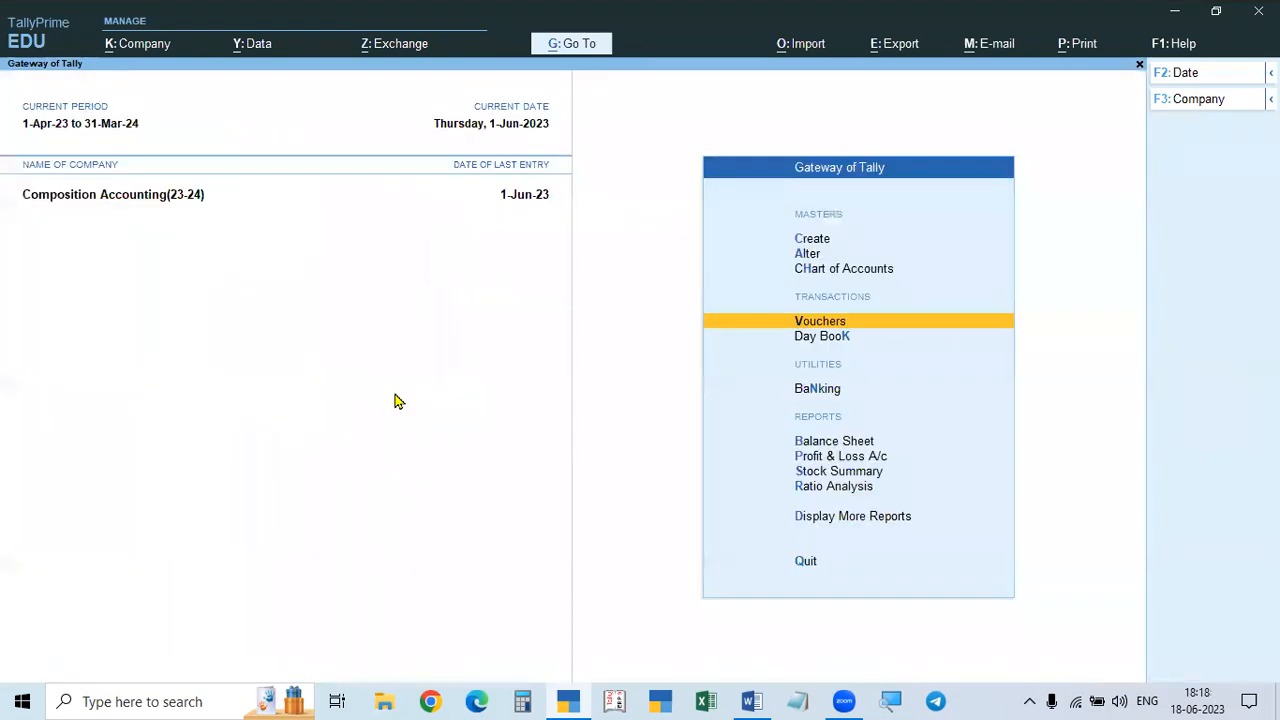
pyautogui.press('Escape')
pyautogui.press('n')
pyautogui.press('Escape')
pyautogui.press('n')
pyautogui.write('dal')
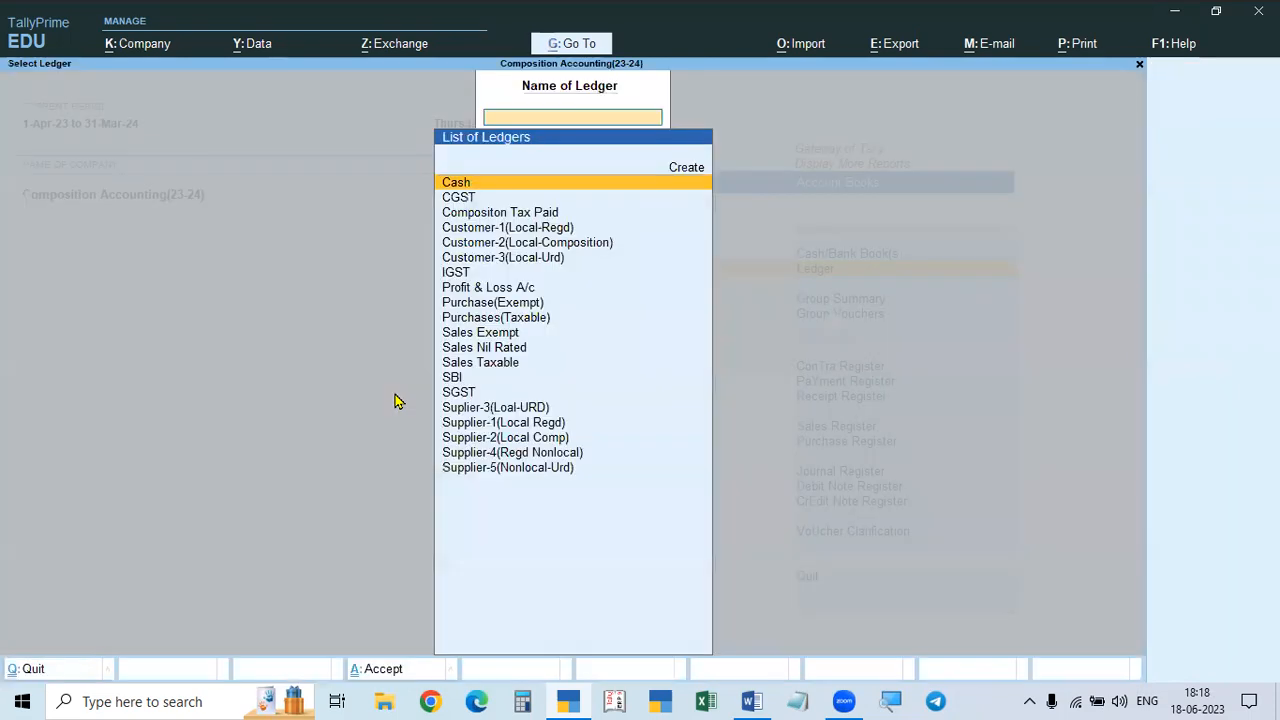
pyautogui.write('Pu')
pyautogui.press('Escape')
pyautogui.press('Escape')
pyautogui.press('Escape')
pyautogui.press('Escape')
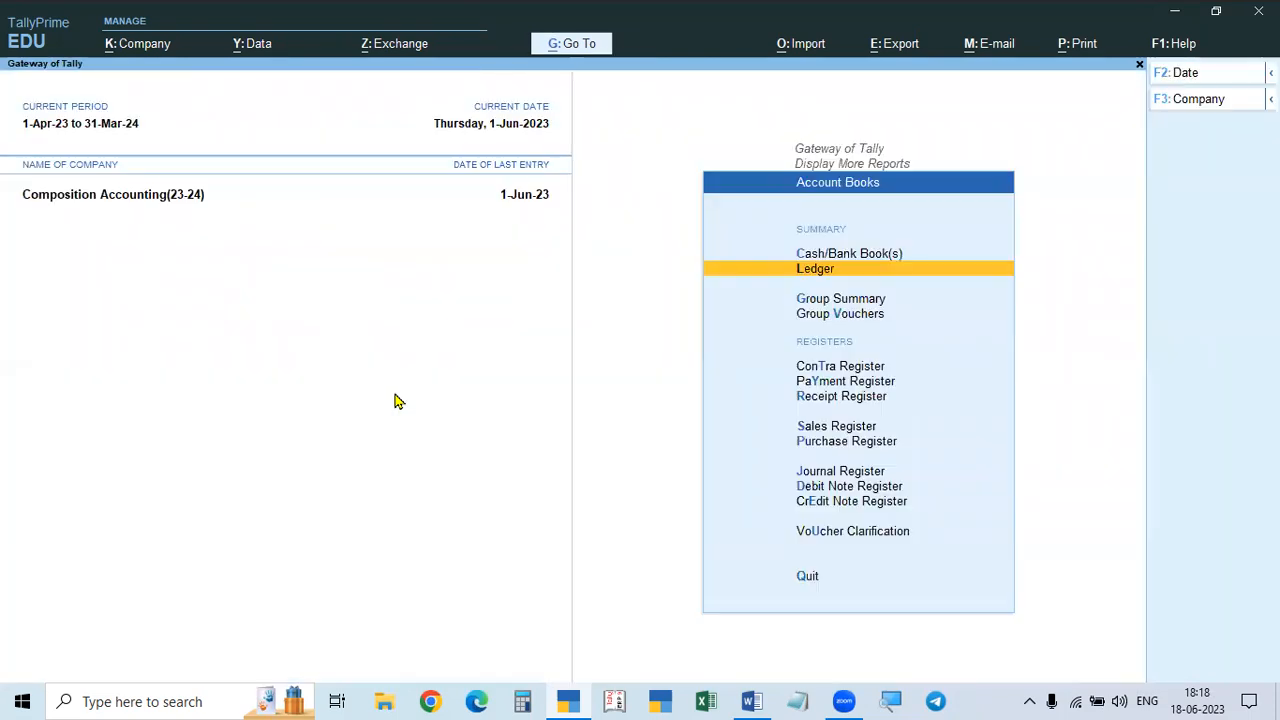
pyautogui.press('n')
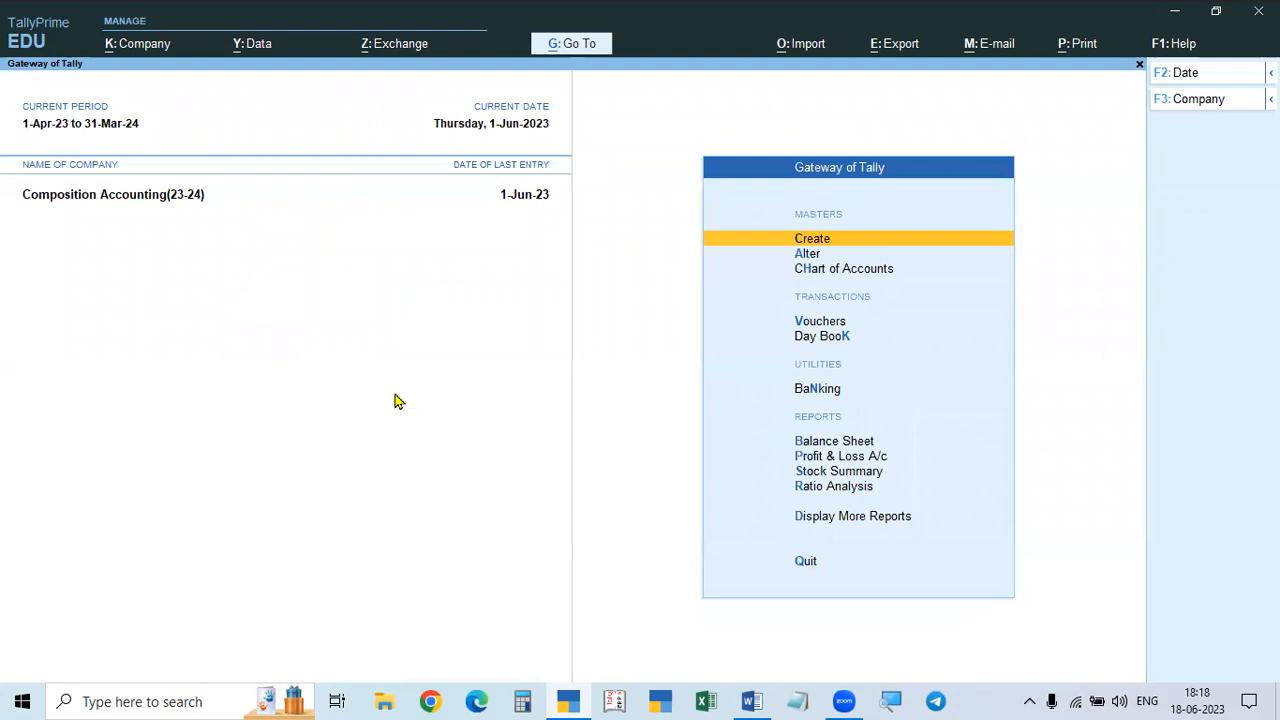
# Step: Start a purchase voucher with supplier invoice number 22 and party Supplier-1(Local Regd), accepting the default receipt and party details
pyautogui.write('v22')
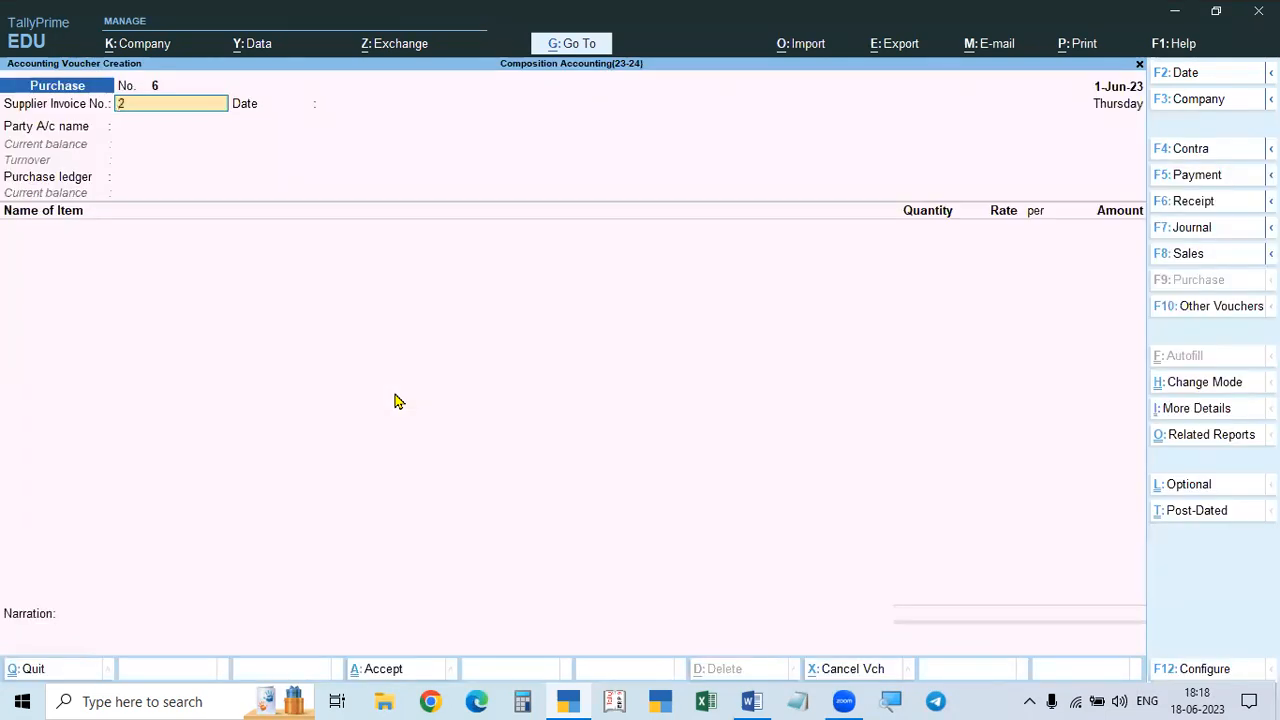
pyautogui.press('Return')
pyautogui.press('Return')
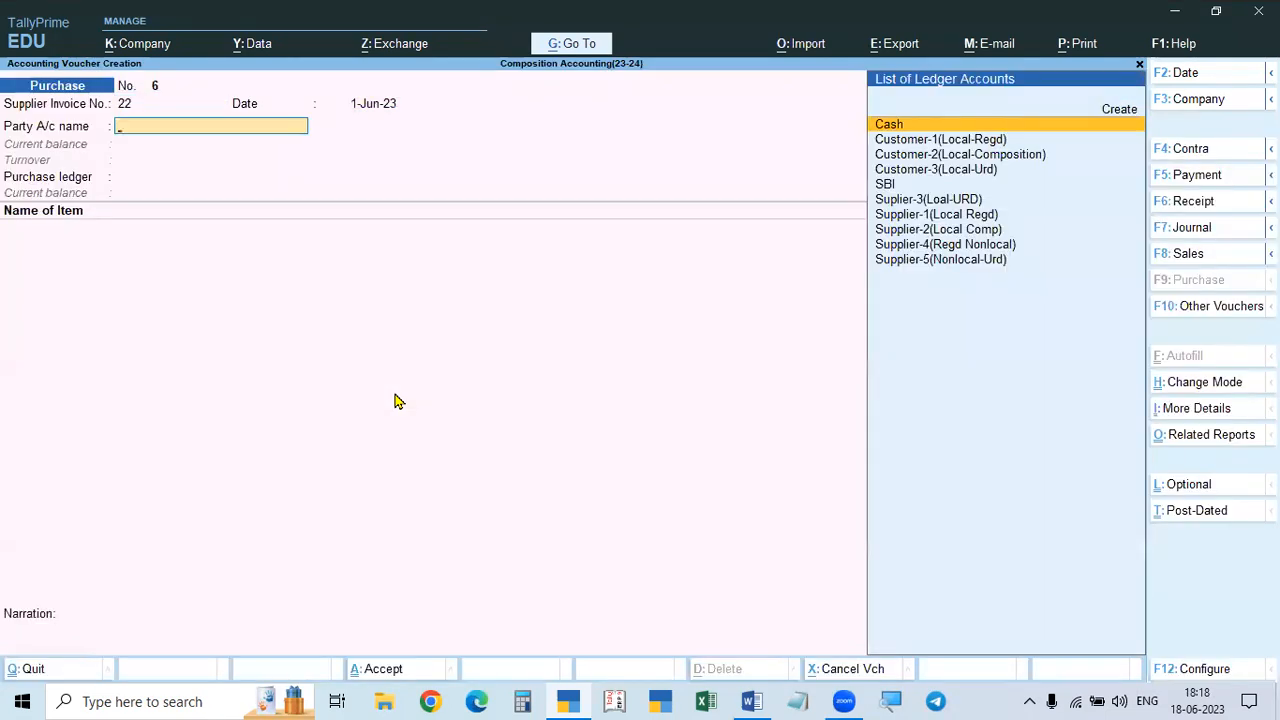
pyautogui.press('Down')
pyautogui.press('Down')
pyautogui.press('Down')
pyautogui.press('Down')
pyautogui.press('Down')
pyautogui.press('Down')
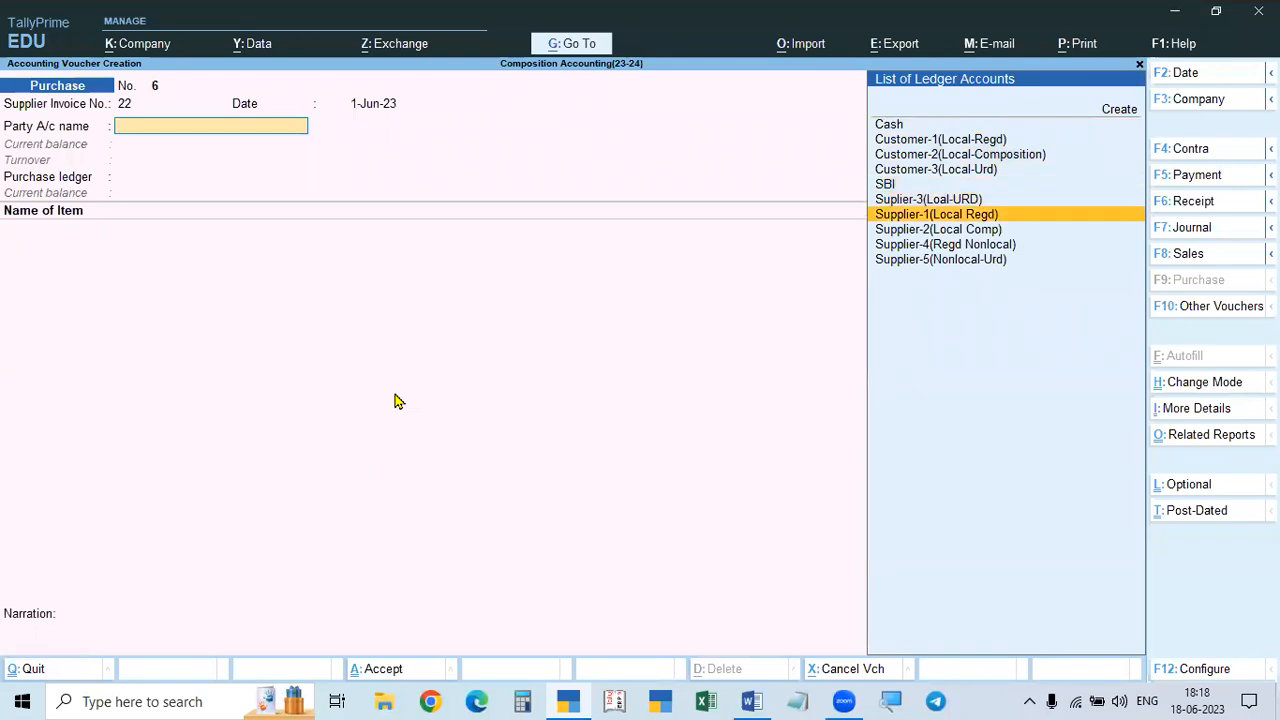
pyautogui.press('Return')
pyautogui.hotkey('ctrl', 'a')
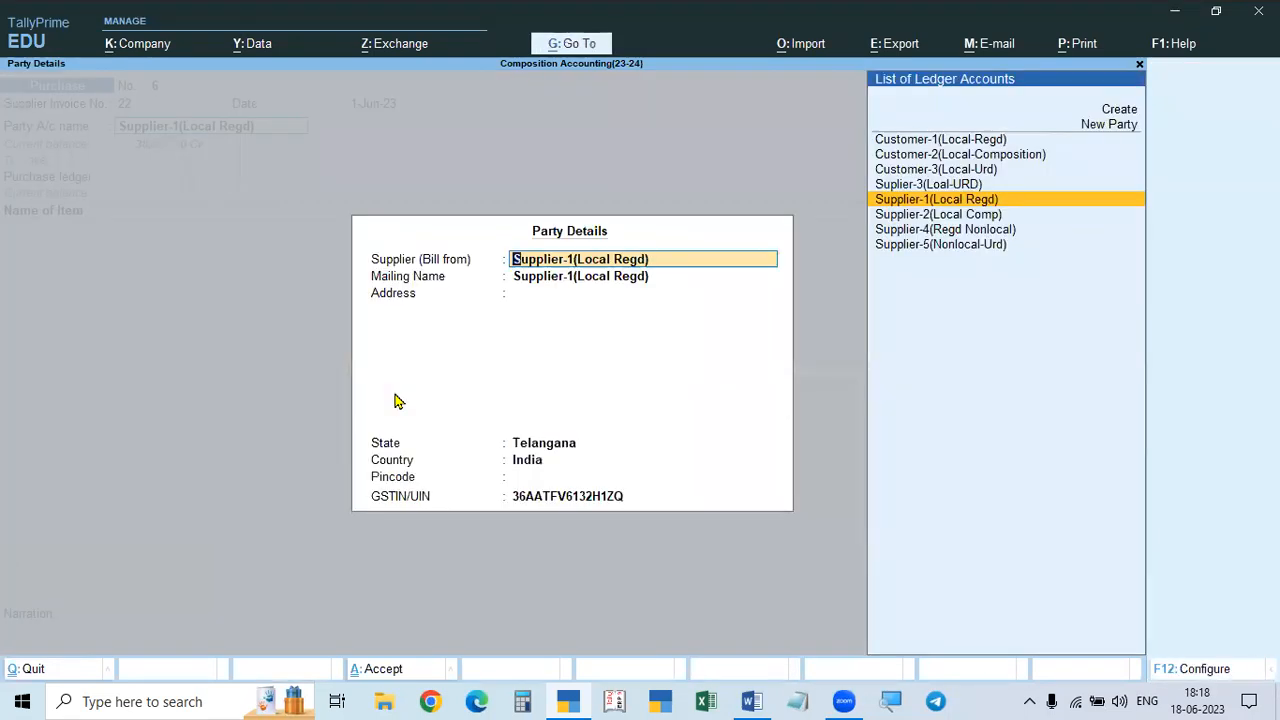
pyautogui.hotkey('ctrl', 'a')
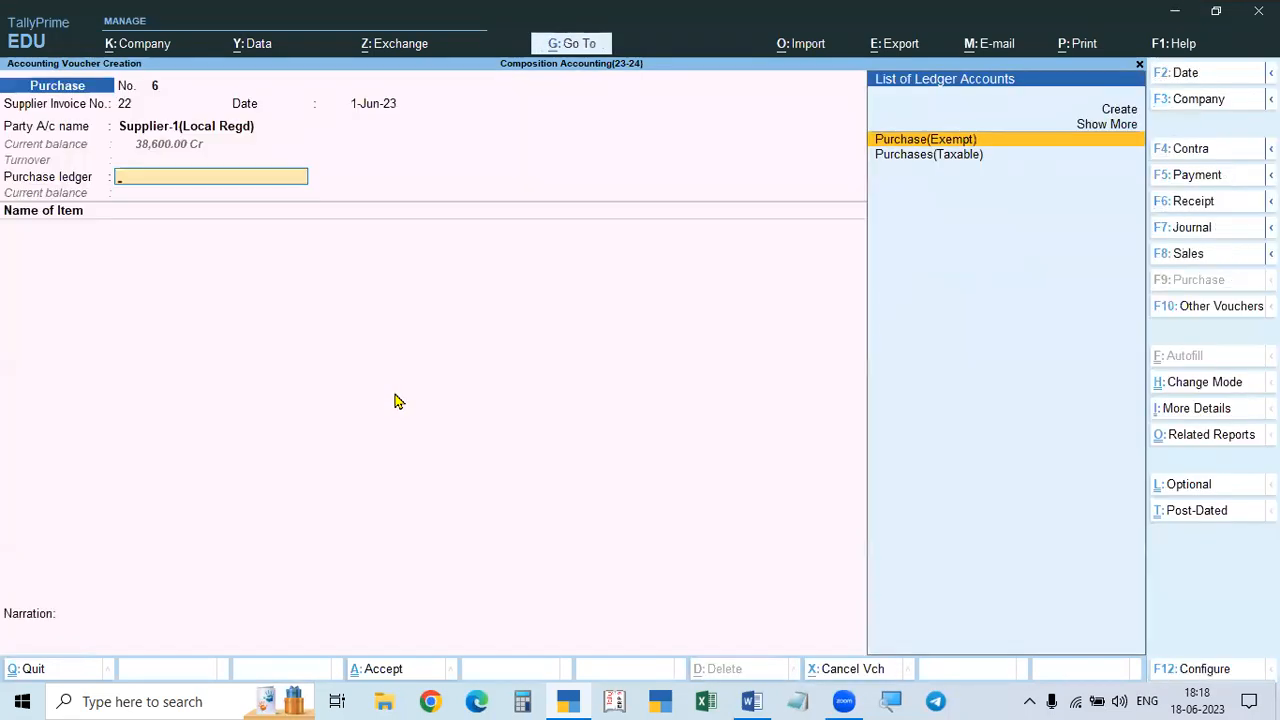
# Step: Choose Purchases(Taxable) as the voucher's purchase ledger and accept the tax classification details
pyautogui.press('Down')
pyautogui.press('Return')
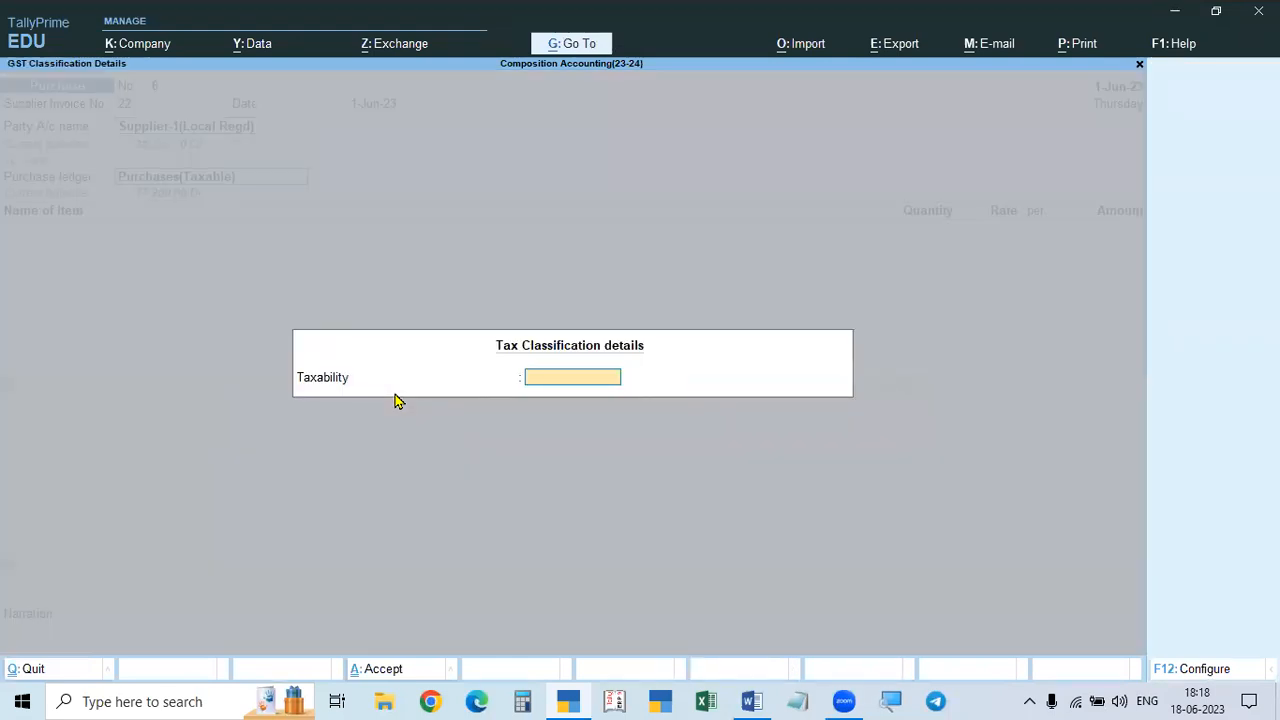
pyautogui.press('Return')
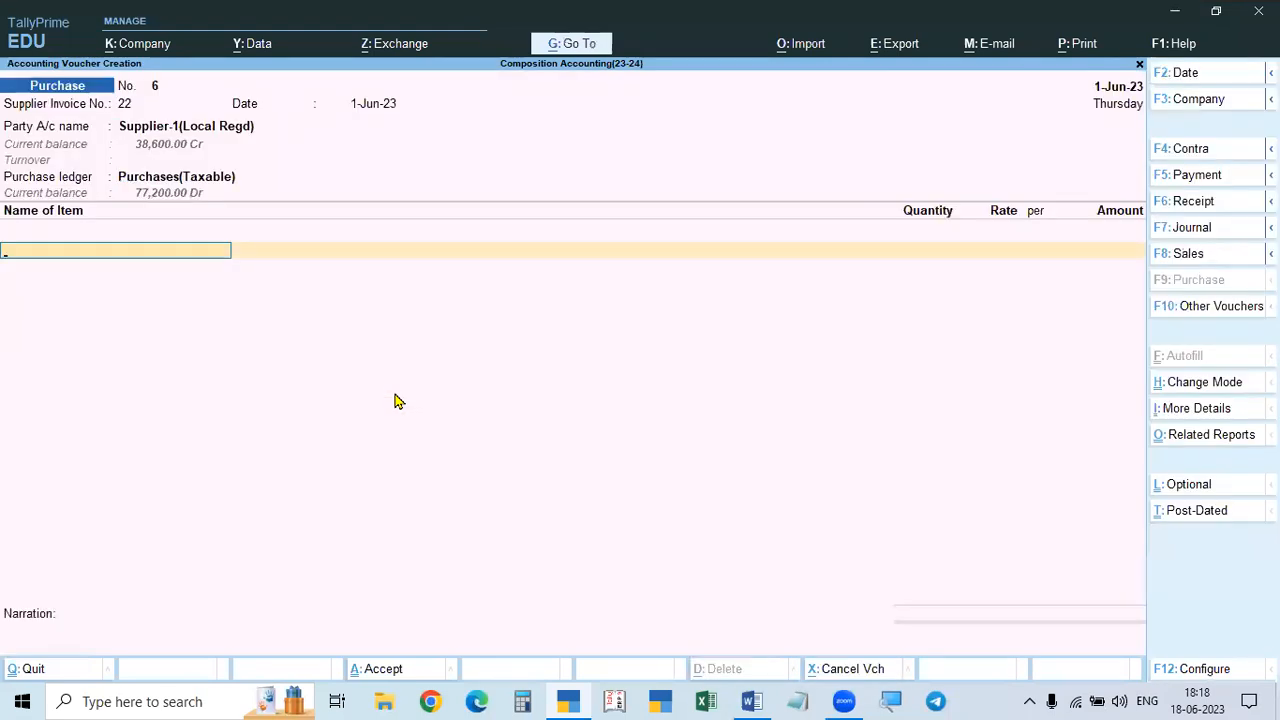
# Step: Enter 1 Nos of Goods-1(Taxable) at a rate of 25,000 and go through the item line again to confirm it
pyautogui.press('Down')
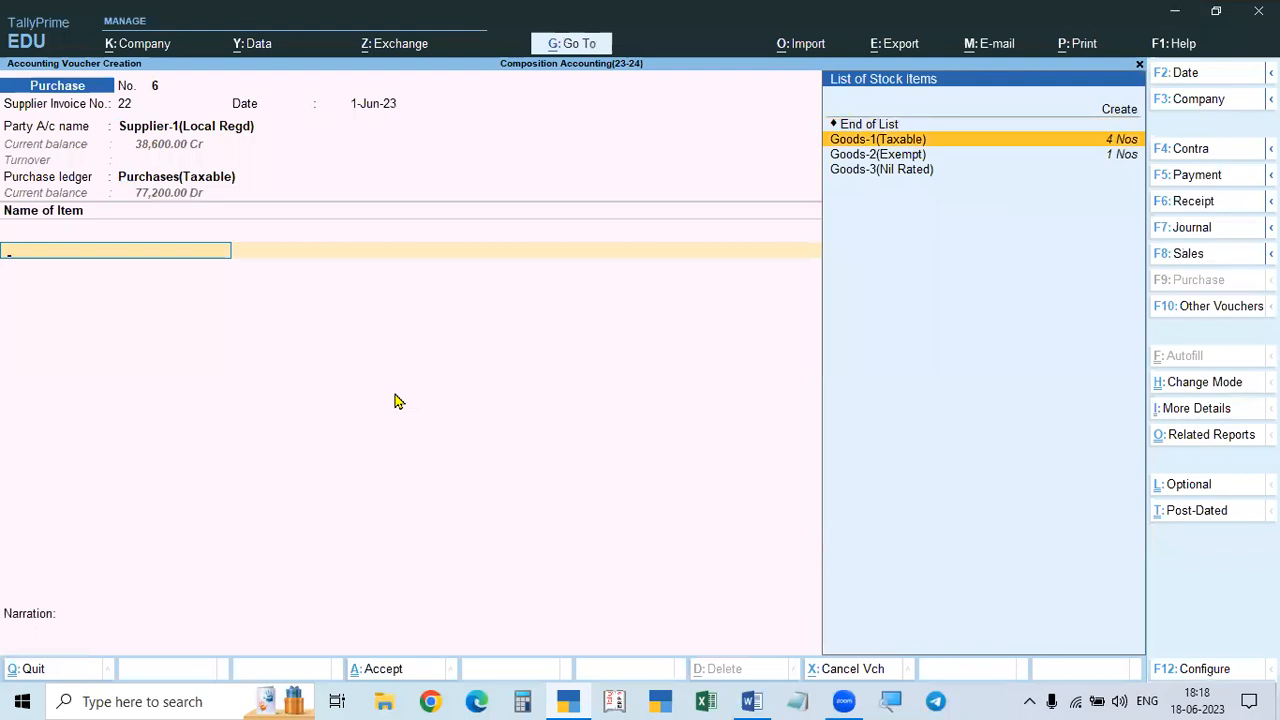
pyautogui.press('Return')
pyautogui.write('1')
pyautogui.press('Return')
pyautogui.write('25,000')
pyautogui.press('Return')
pyautogui.press('Return')
pyautogui.press('Return')
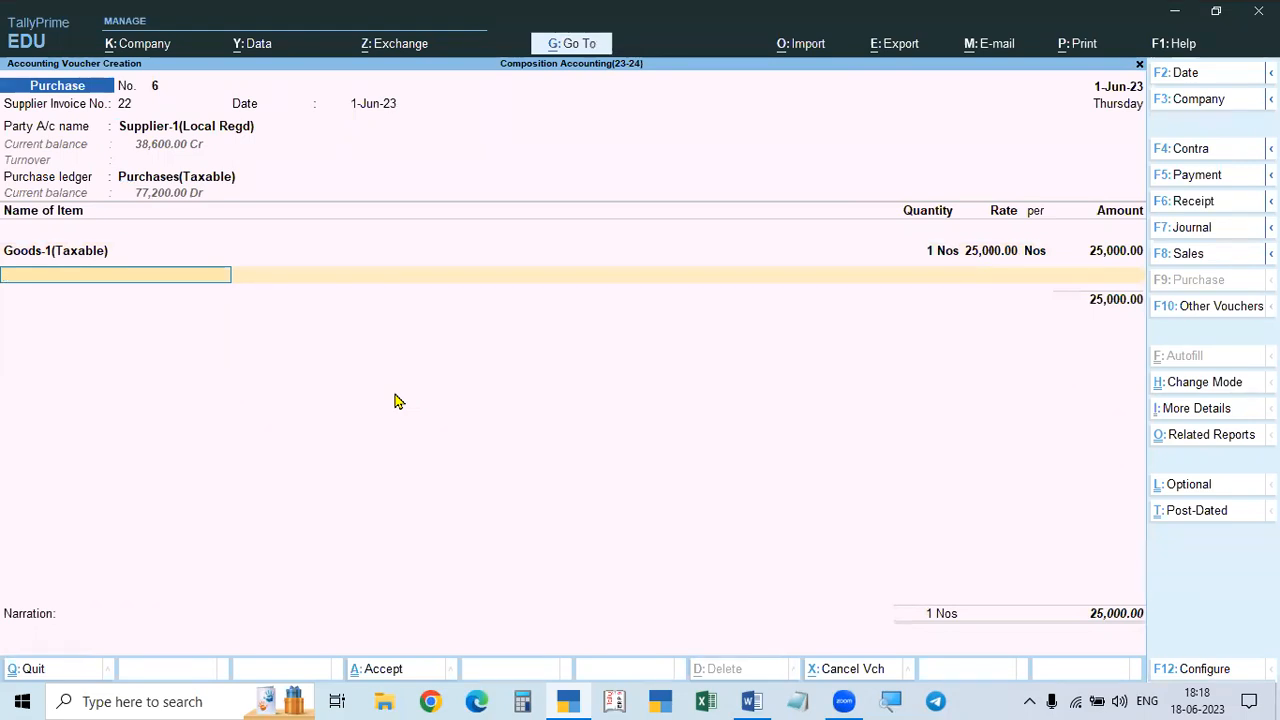
pyautogui.click(66, 254)
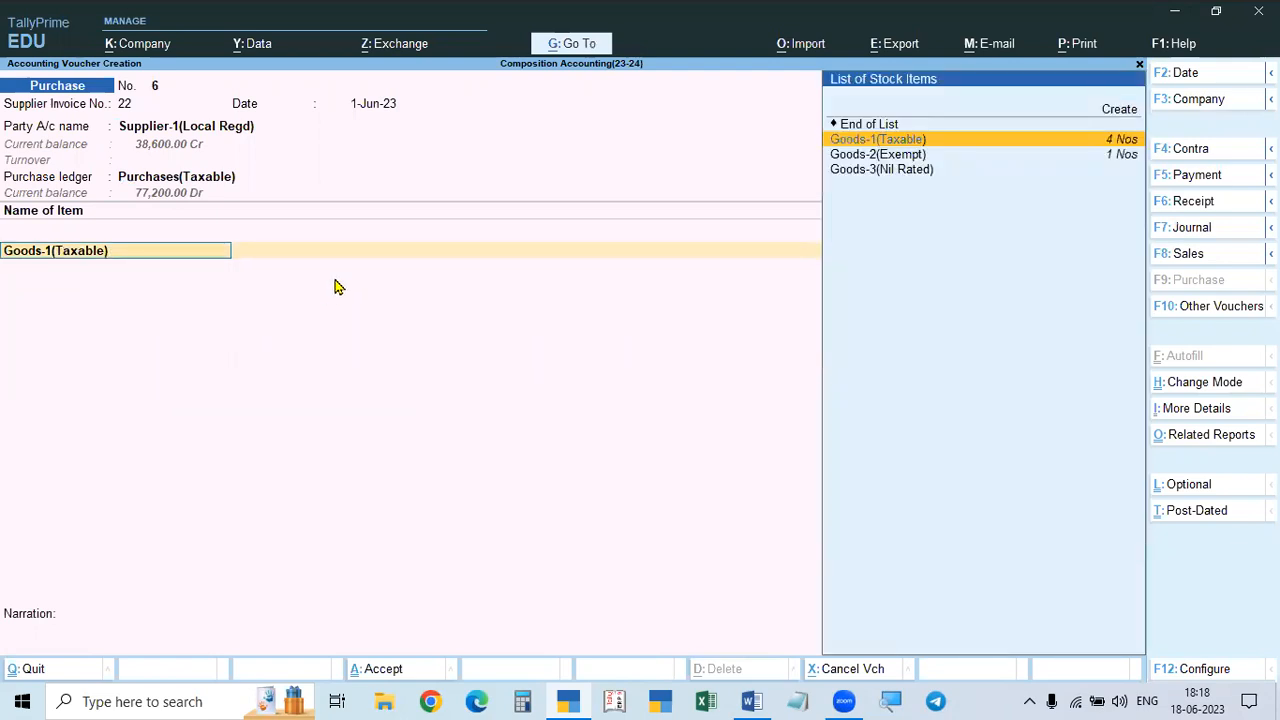
pyautogui.press('Return')
pyautogui.press('Return')
pyautogui.press('Return')
pyautogui.press('Return')
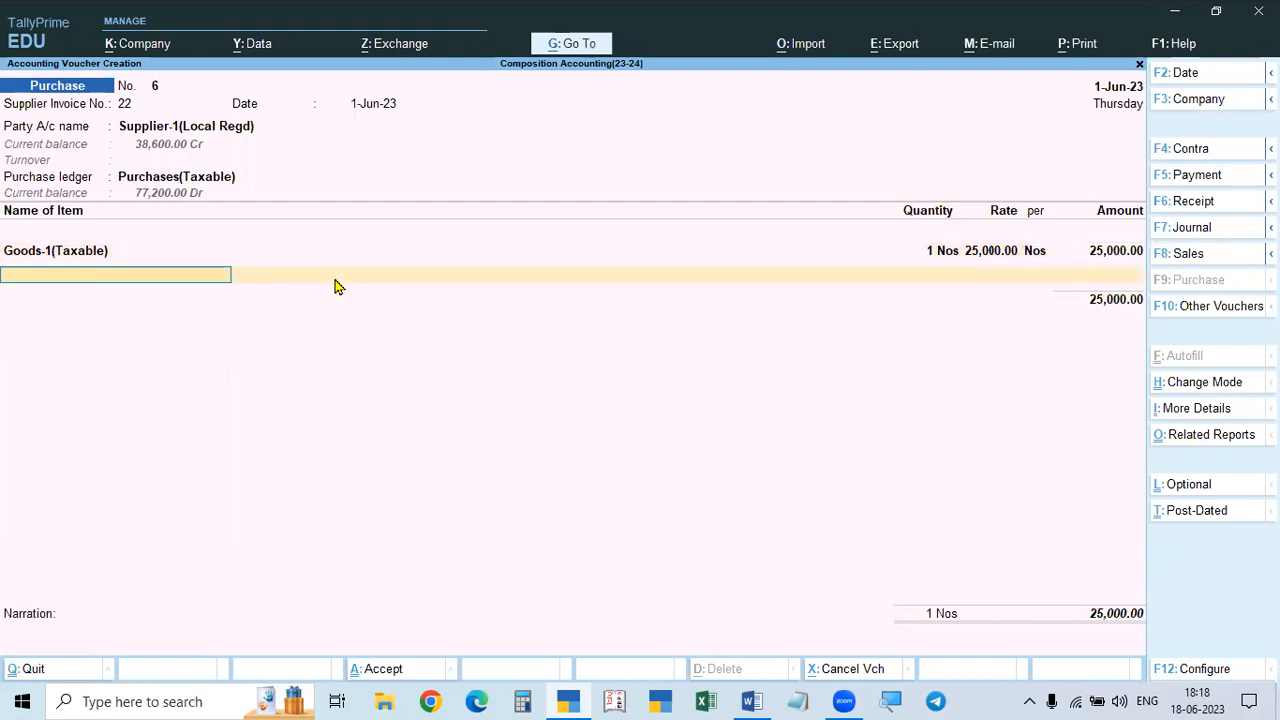
# Step: Finish the item list and add the CGST and SGST ledgers to the purchase voucher with their calculated amounts
pyautogui.press('Return')
pyautogui.write('cgst')
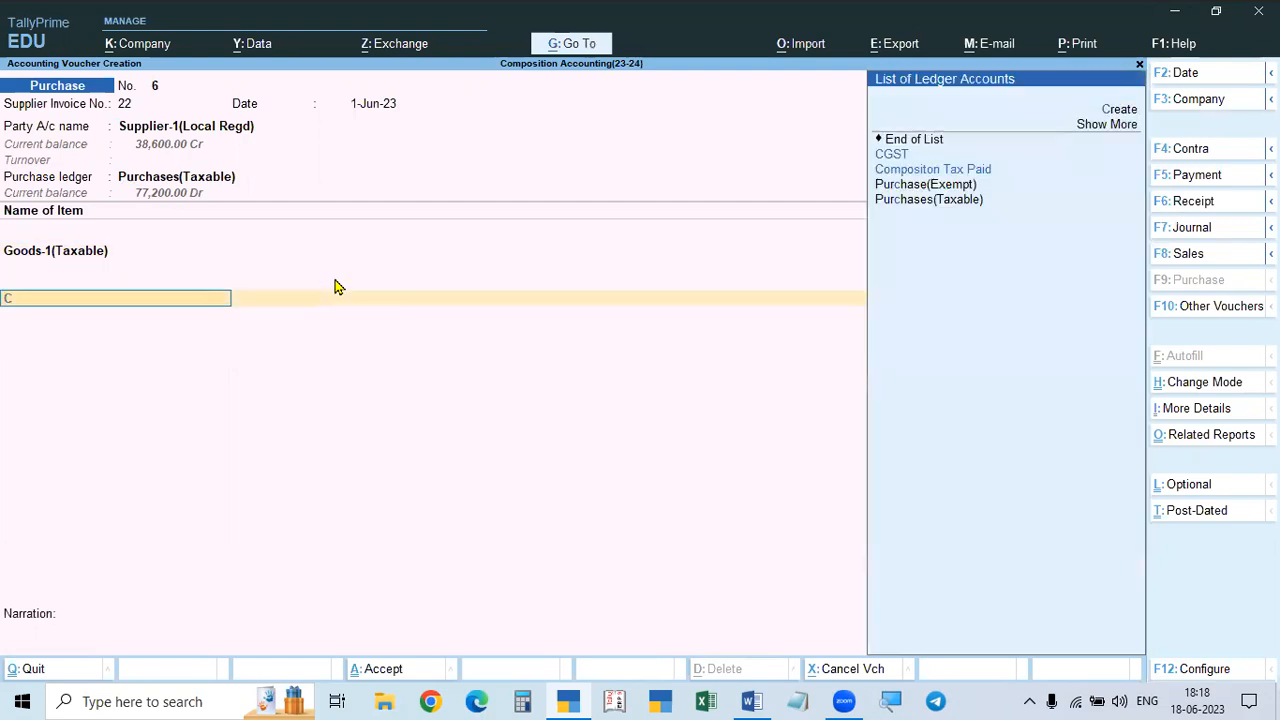
pyautogui.press('Return')
pyautogui.press('Return')
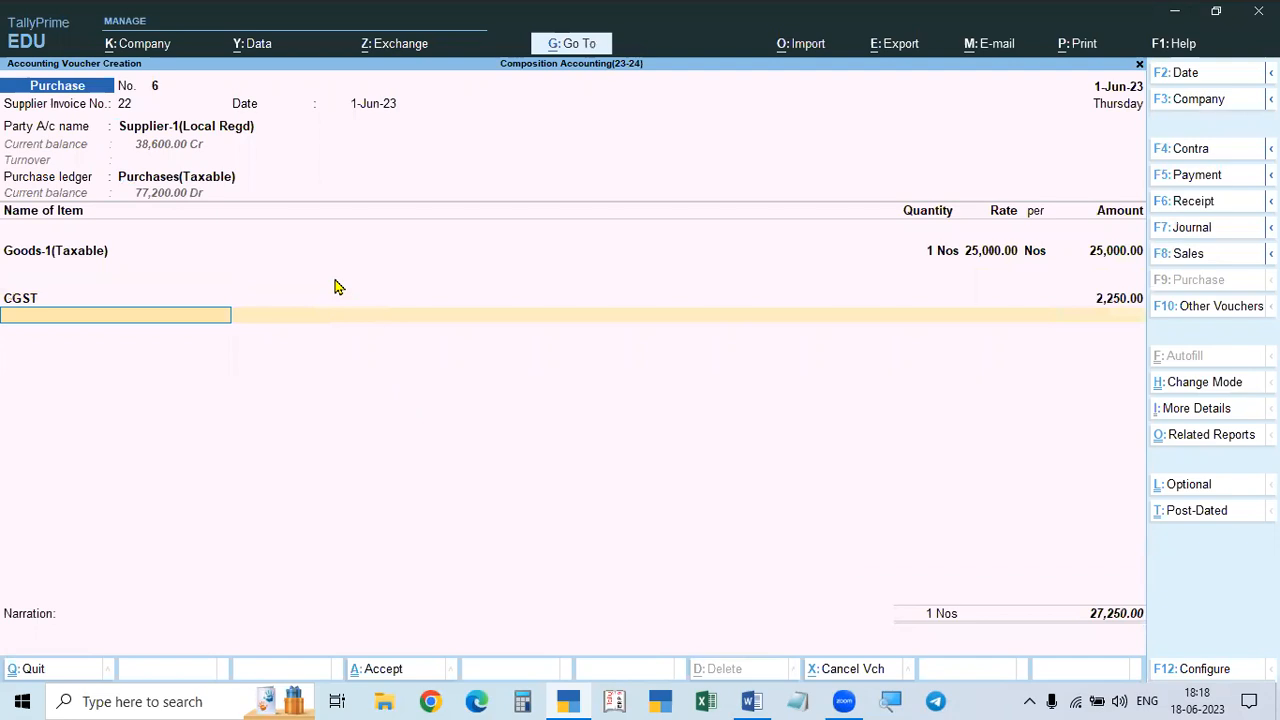
pyautogui.write('as')
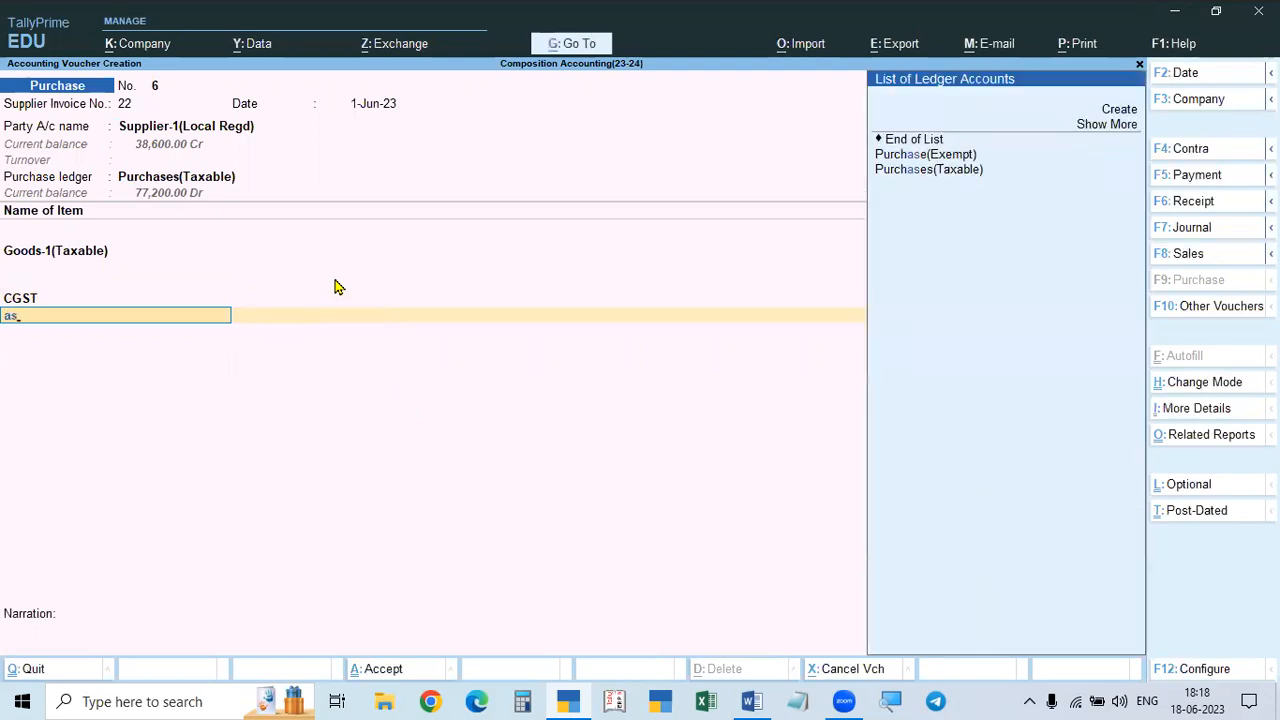
pyautogui.press('BackSpace')
pyautogui.press('BackSpace')
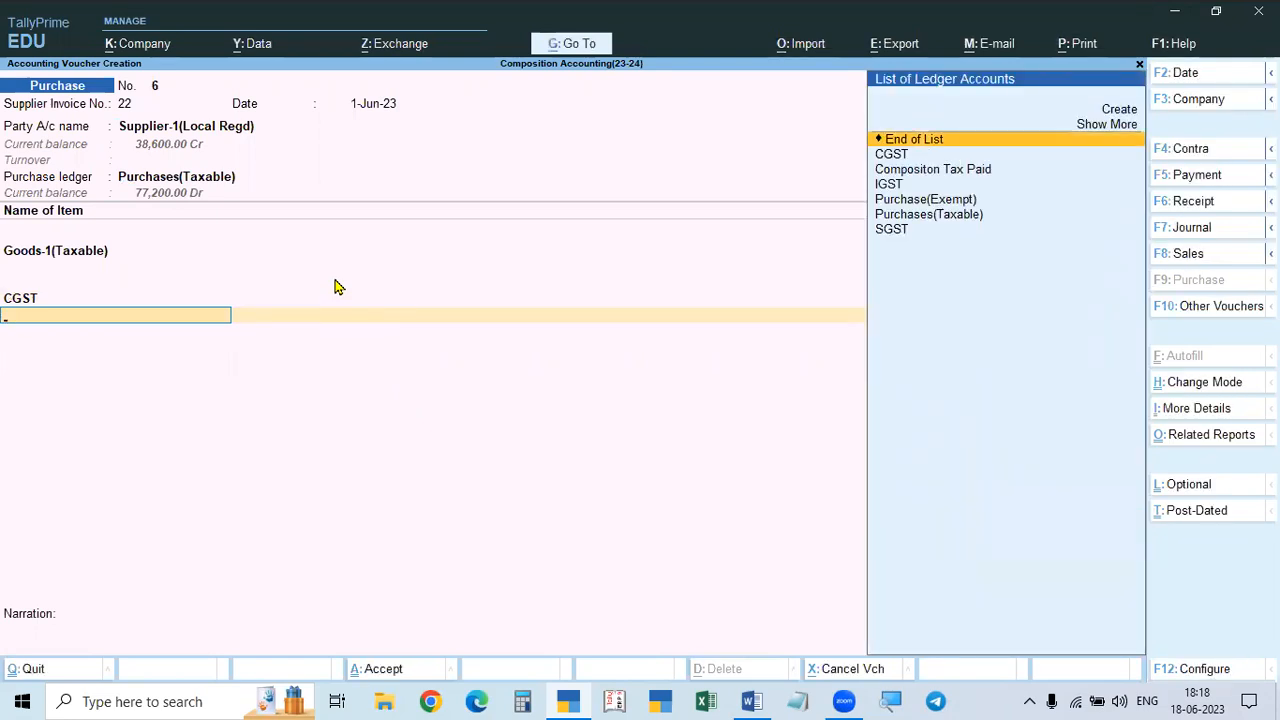
pyautogui.write('sgst')
pyautogui.press('Return')
pyautogui.press('Return')
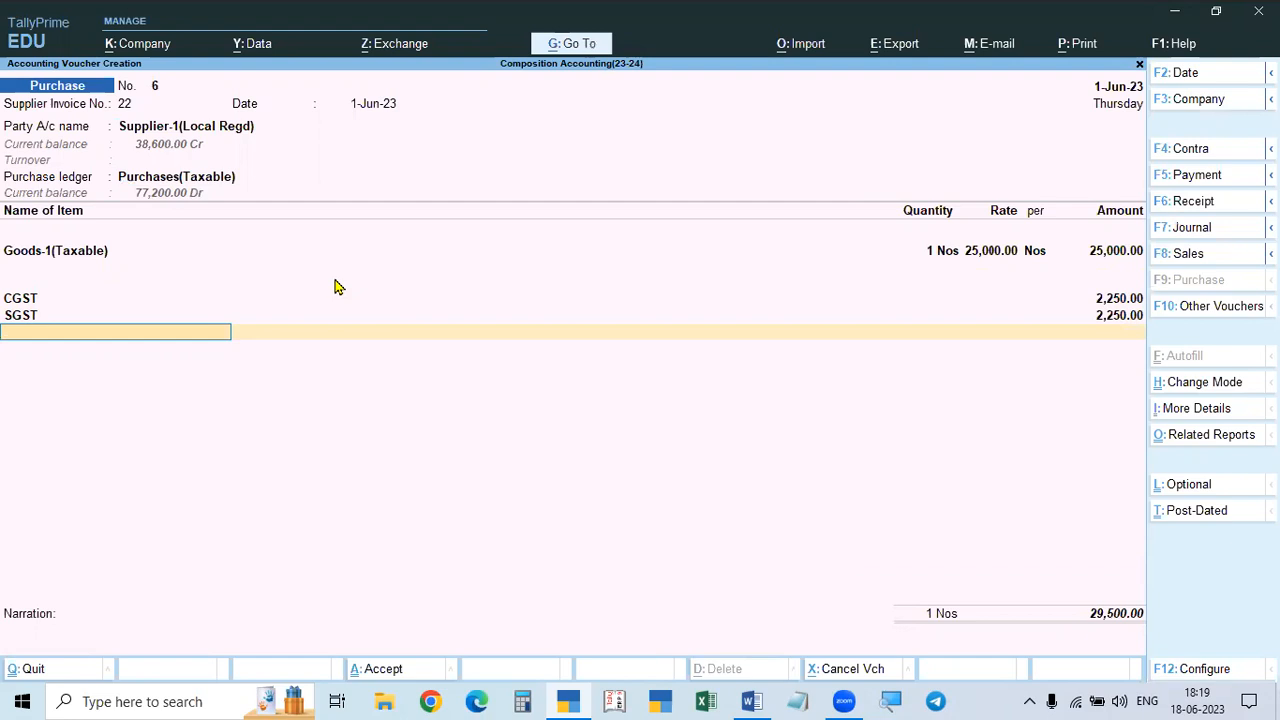
# Step: Accept the bill-wise details as New Ref 22, save the purchase voucher, and return to Gateway of Tally
pyautogui.press('Return')
pyautogui.press('Return')
pyautogui.press('Return')
pyautogui.press('Return')
pyautogui.press('Return')
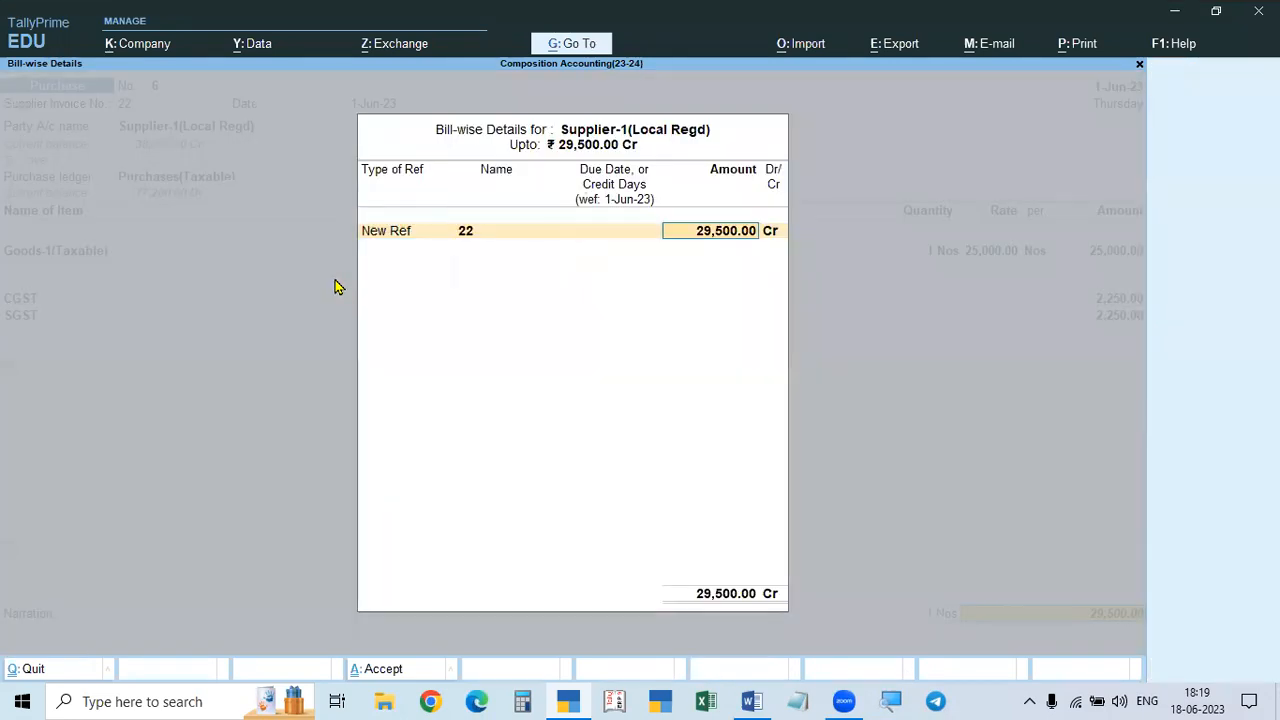
pyautogui.press('Return')
pyautogui.press('Return')
pyautogui.press('Return')
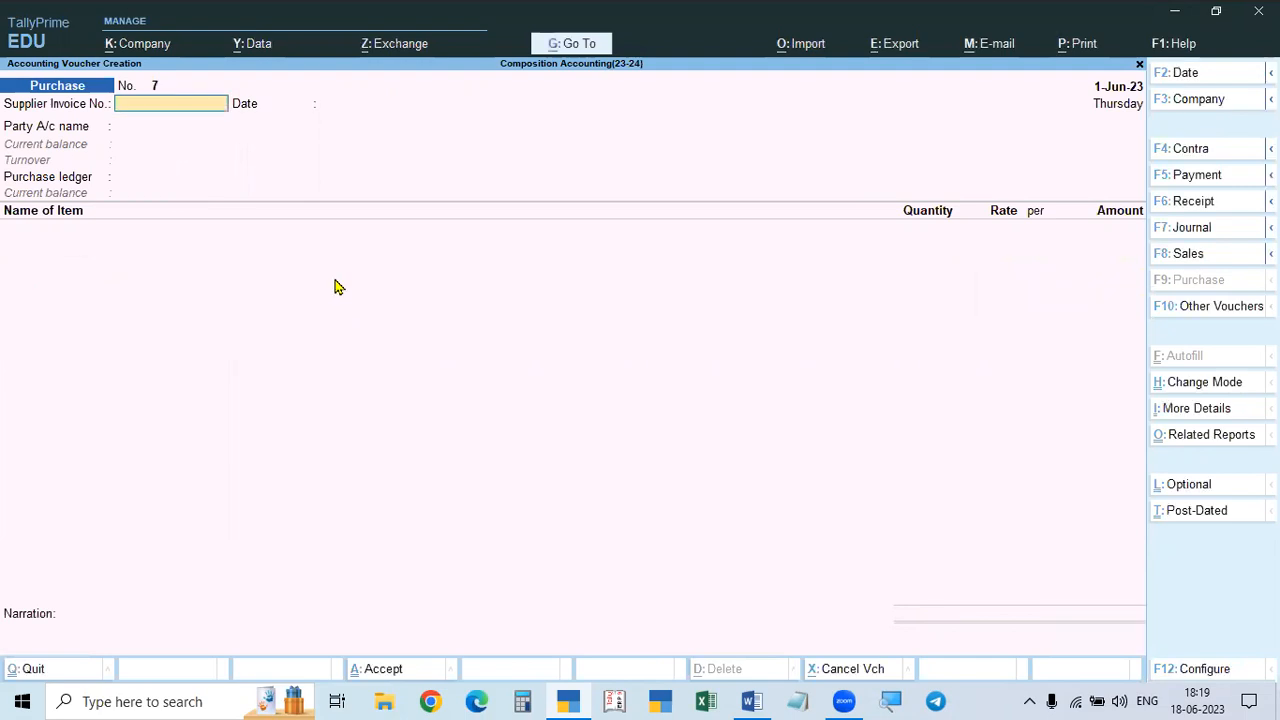
pyautogui.press('Escape')
pyautogui.press('Escape')
pyautogui.press('Escape')
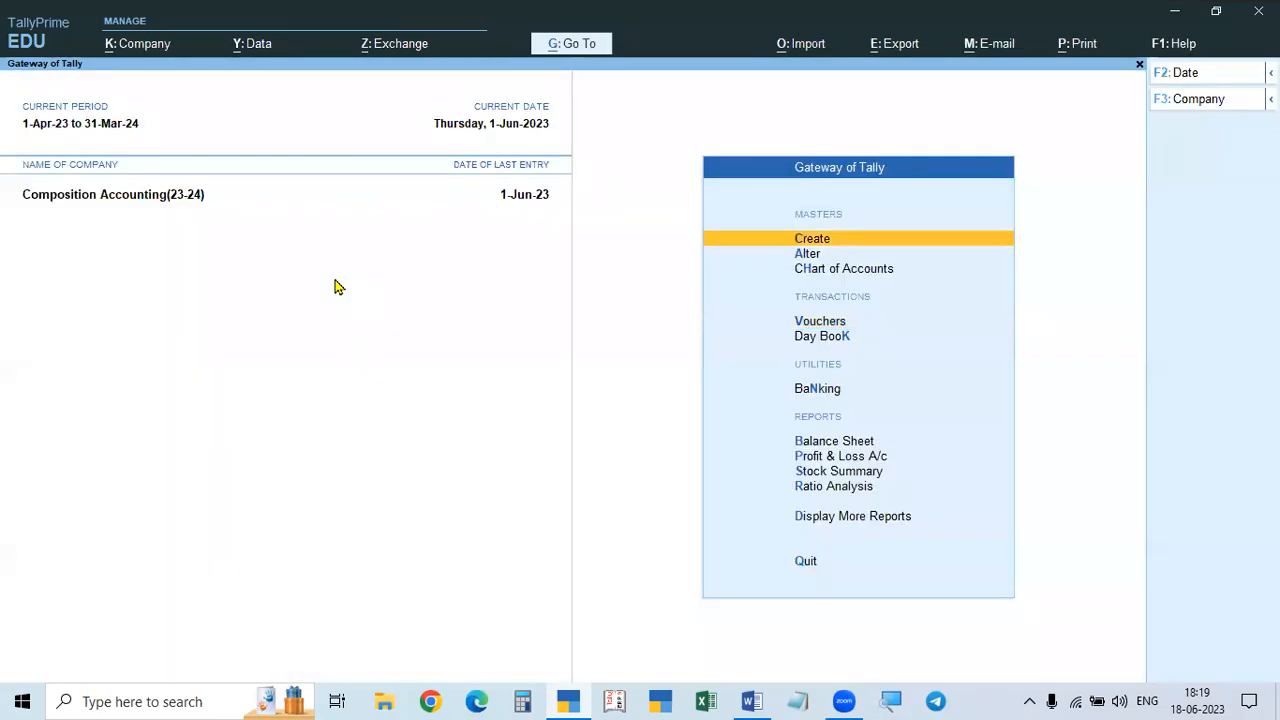
# Step: Display the Purchases(Taxable) ledger vouchers and drill into purchase voucher 6 of Supplier-1(Local Regd) to compare it with the ledger entry
pyautogui.write('dalPur')
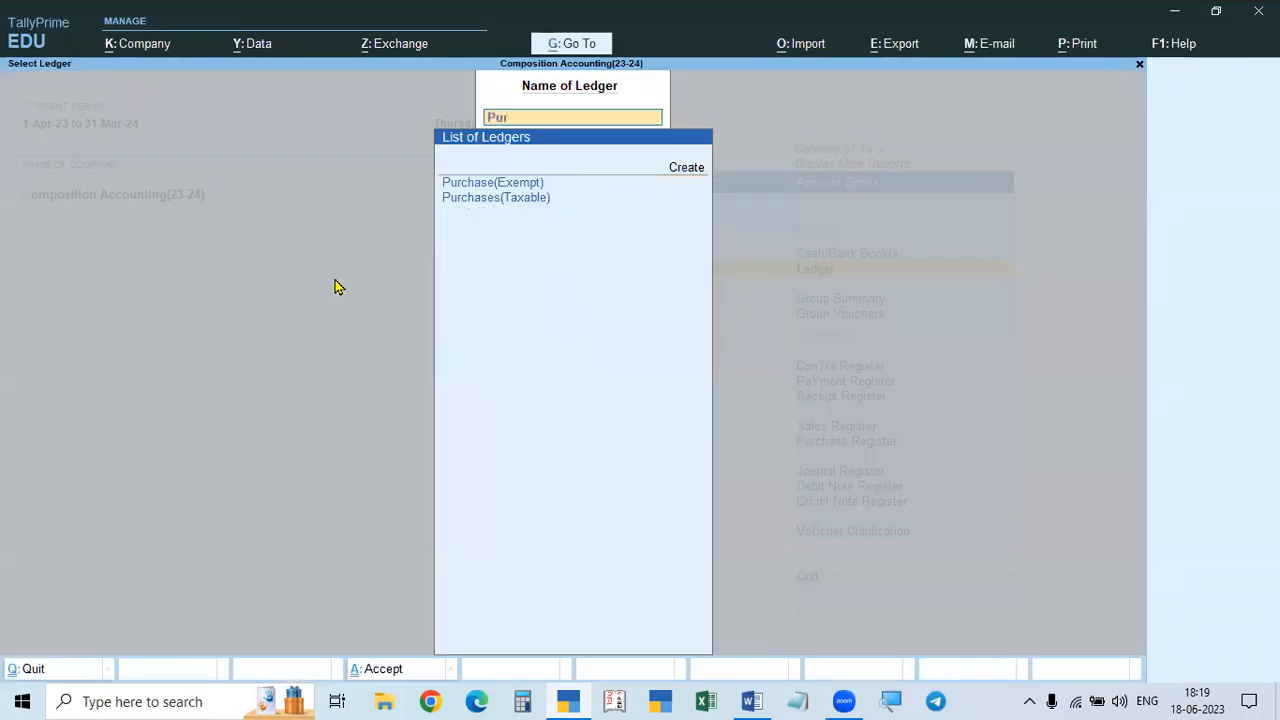
pyautogui.press('Down')
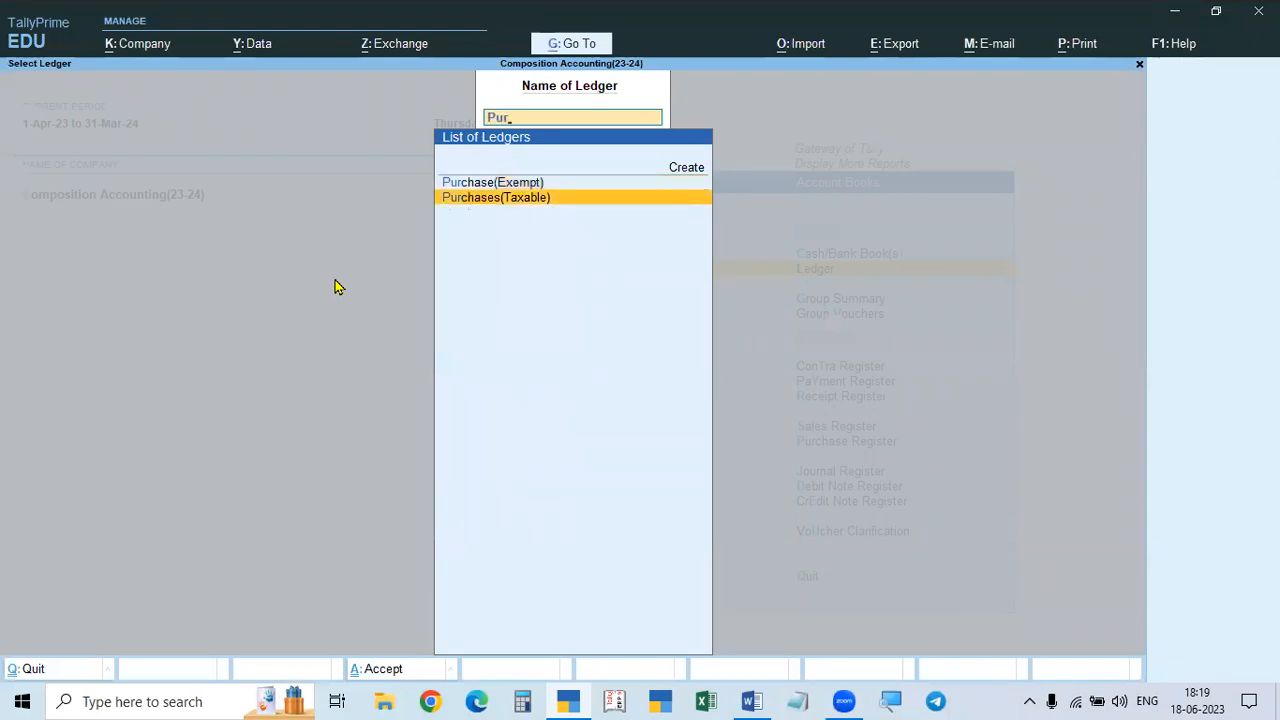
pyautogui.press('Return')
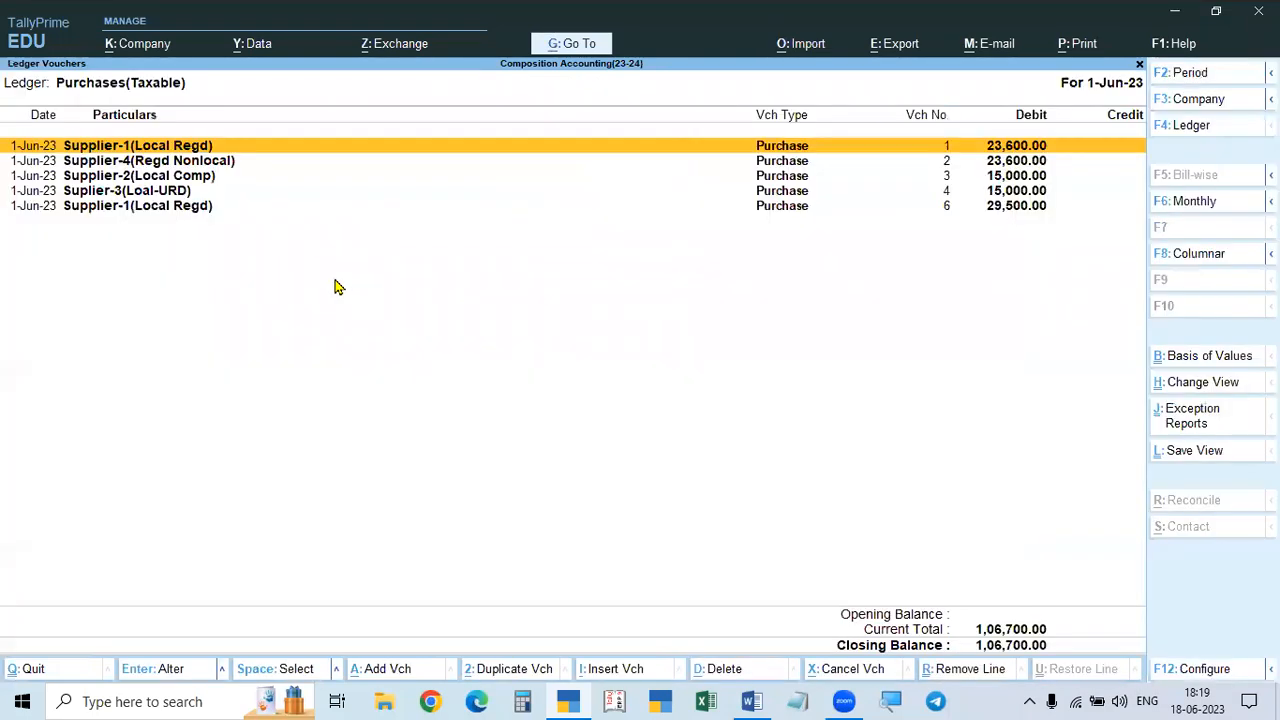
pyautogui.click(1036, 214)
pyautogui.click(1036, 214)
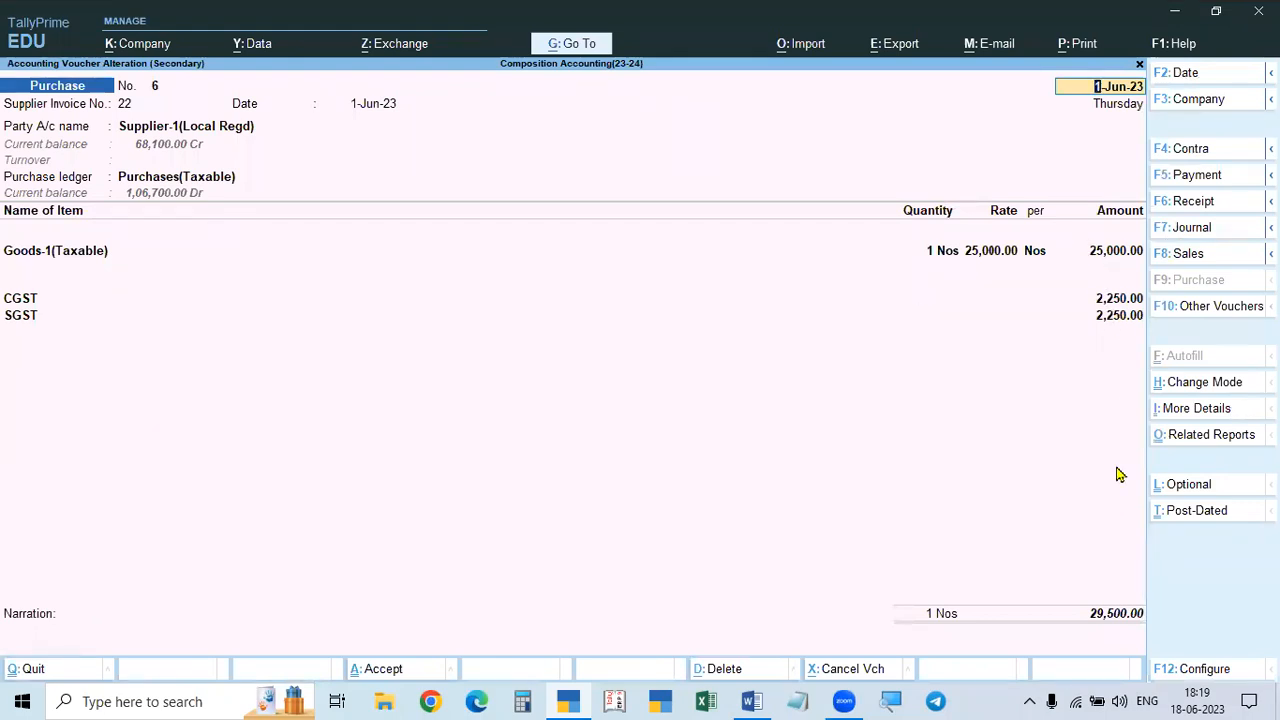
pyautogui.press('Escape')
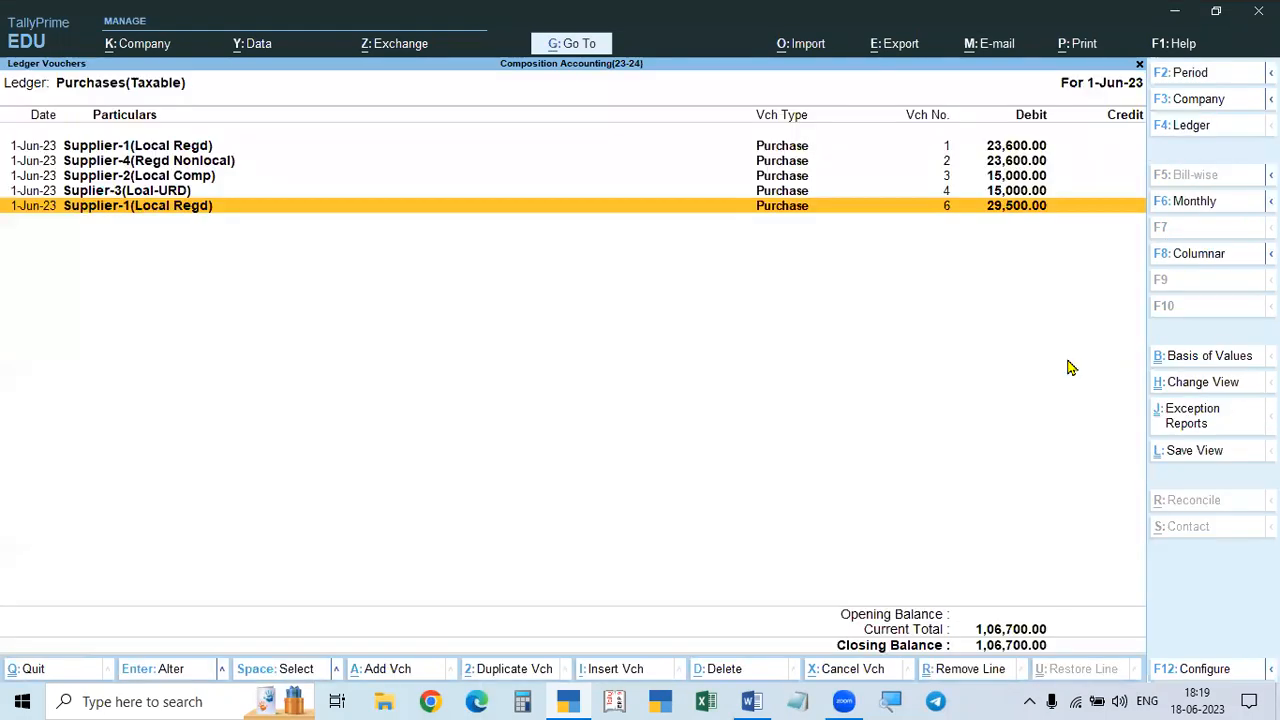
# Step: Display the CGST ledger's vouchers to check its postings and return to Gateway of Tally
pyautogui.press('Escape')
pyautogui.press('Up')
pyautogui.press('Up')
pyautogui.press('Up')
pyautogui.press('Up')
pyautogui.press('Up')
pyautogui.press('Up')
pyautogui.press('Up')
pyautogui.press('Up')
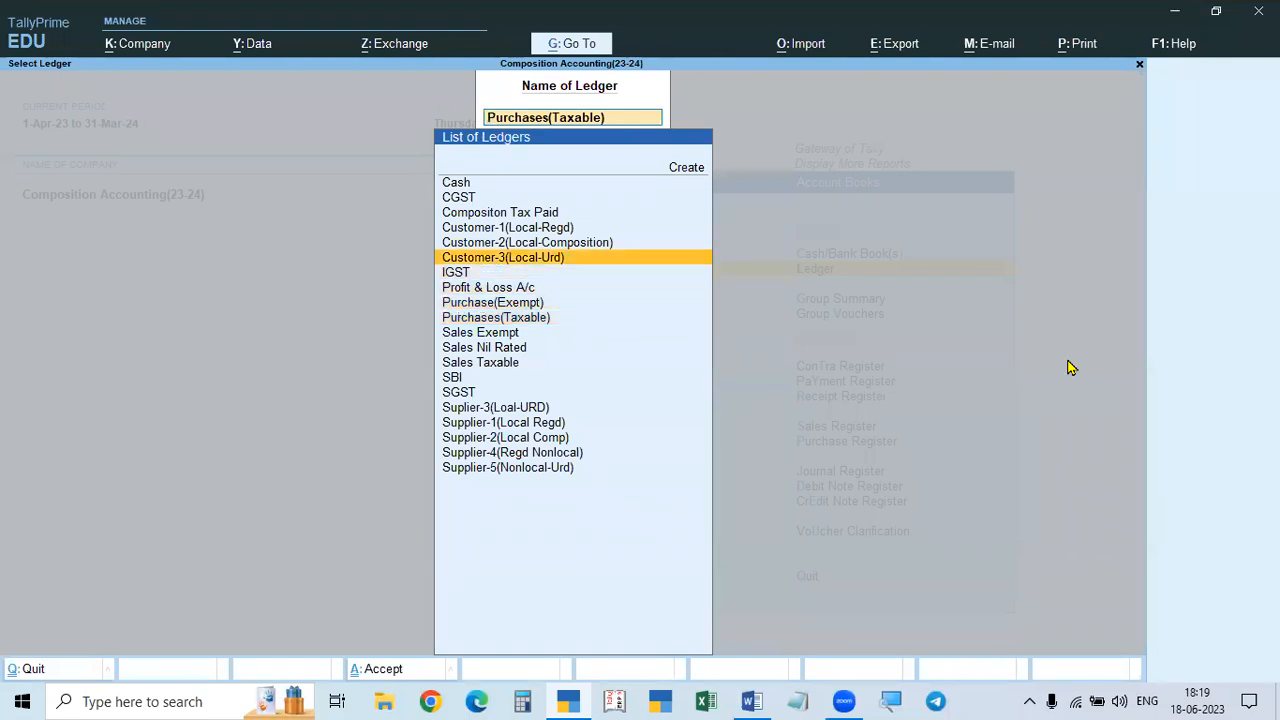
pyautogui.press('Return')
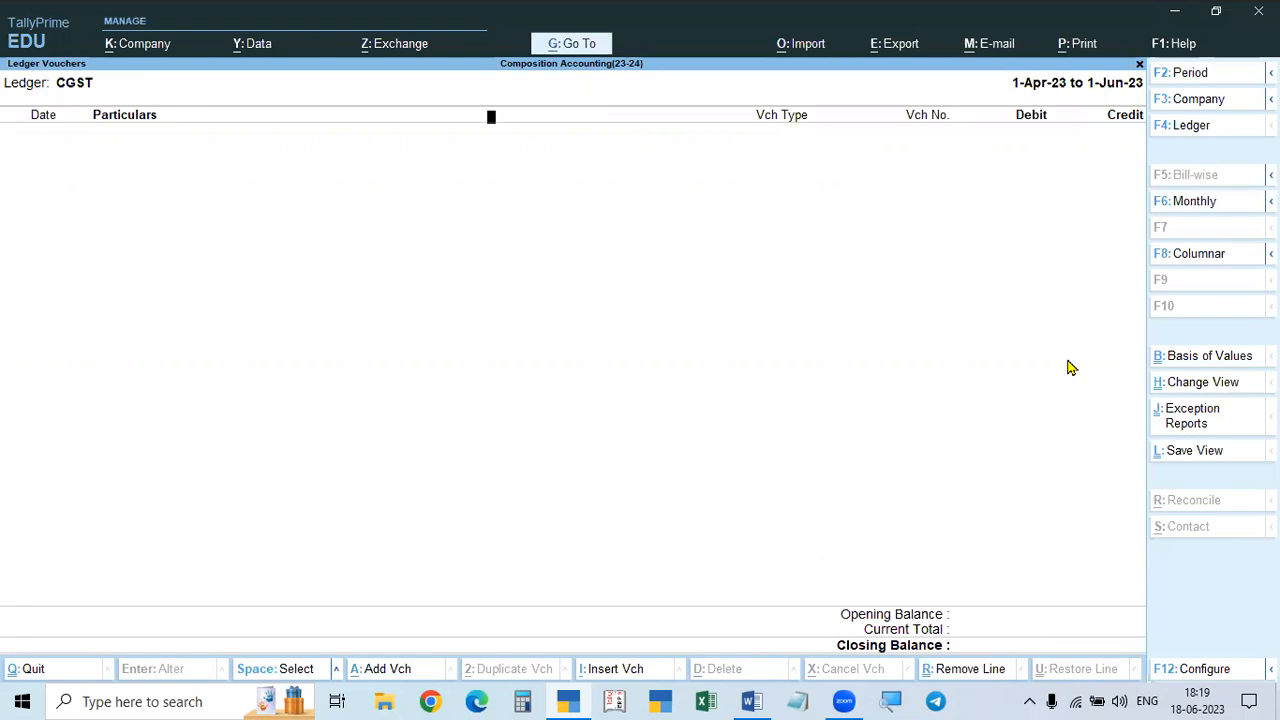
pyautogui.press('Escape')
pyautogui.press('Escape')
pyautogui.press('Escape')
pyautogui.press('Escape')
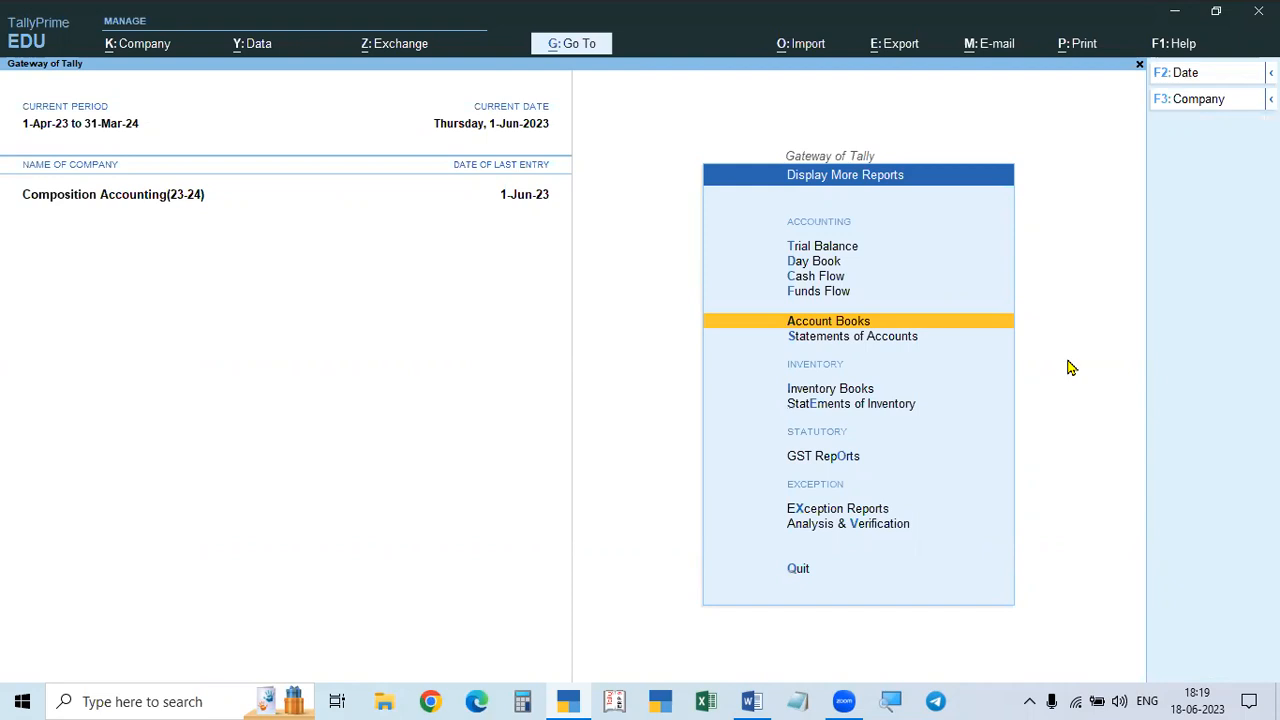
pyautogui.press('Escape')
pyautogui.press('Escape')
pyautogui.press('Escape')
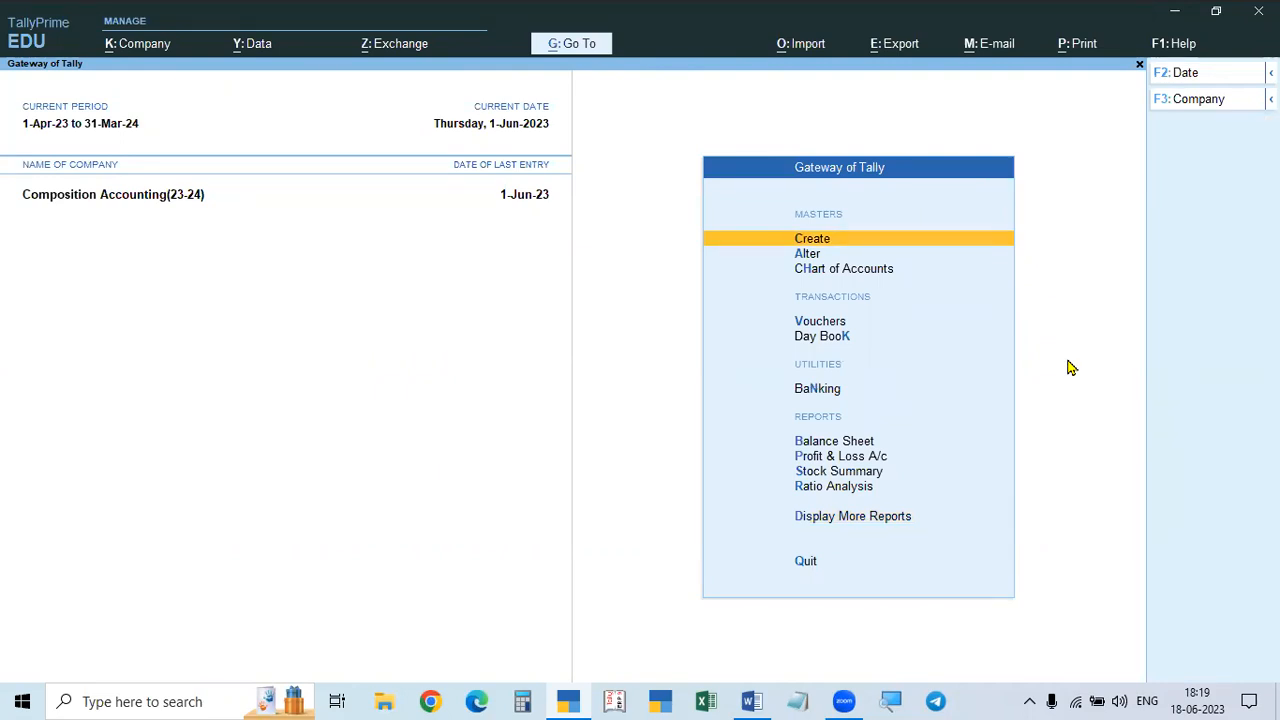
# Step: Examine the Profit & Loss A/c in detailed view, checking the Purchases(Taxable) line, and close the report
pyautogui.press('p')
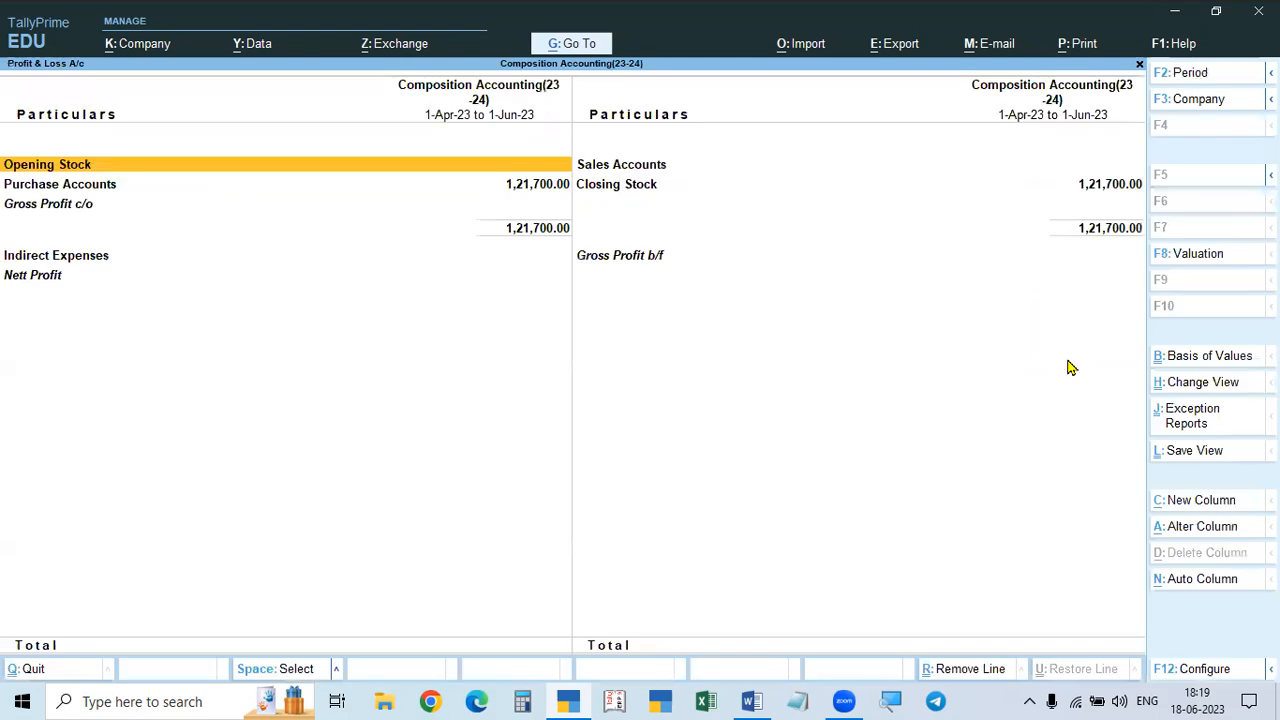
pyautogui.press('alt')
pyautogui.hotkey('alt', 'F5')
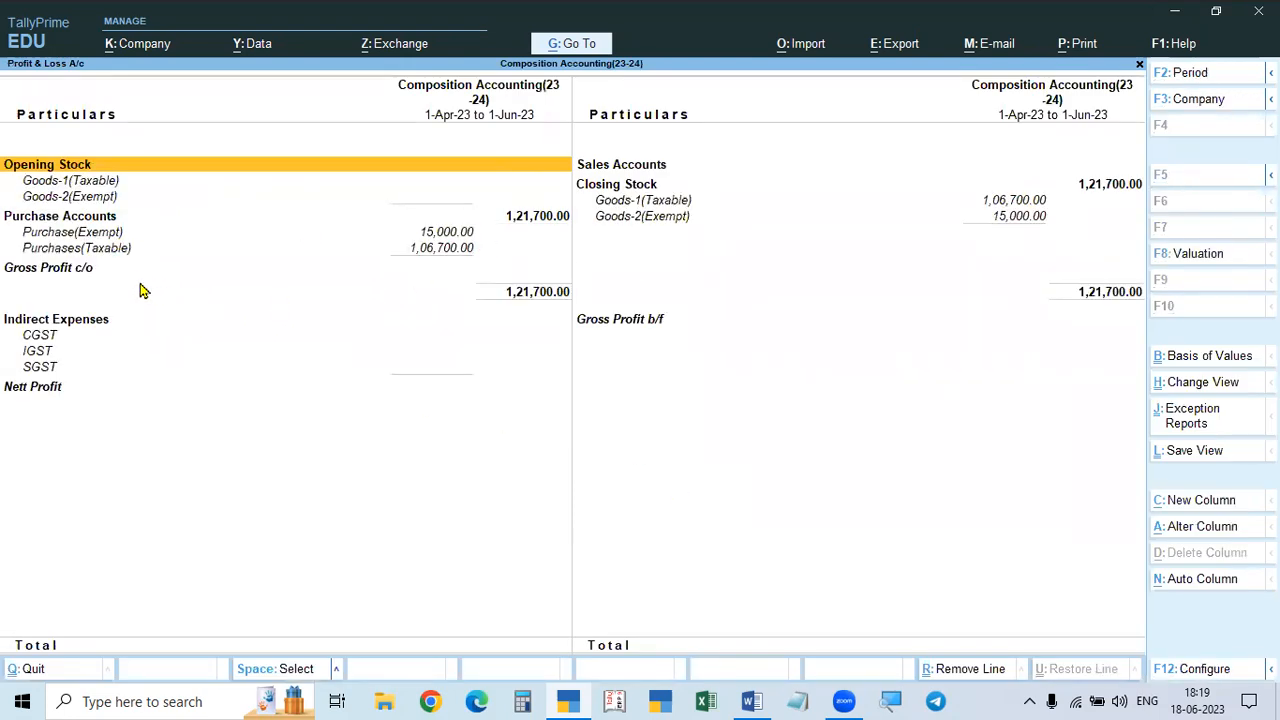
pyautogui.click(436, 255)
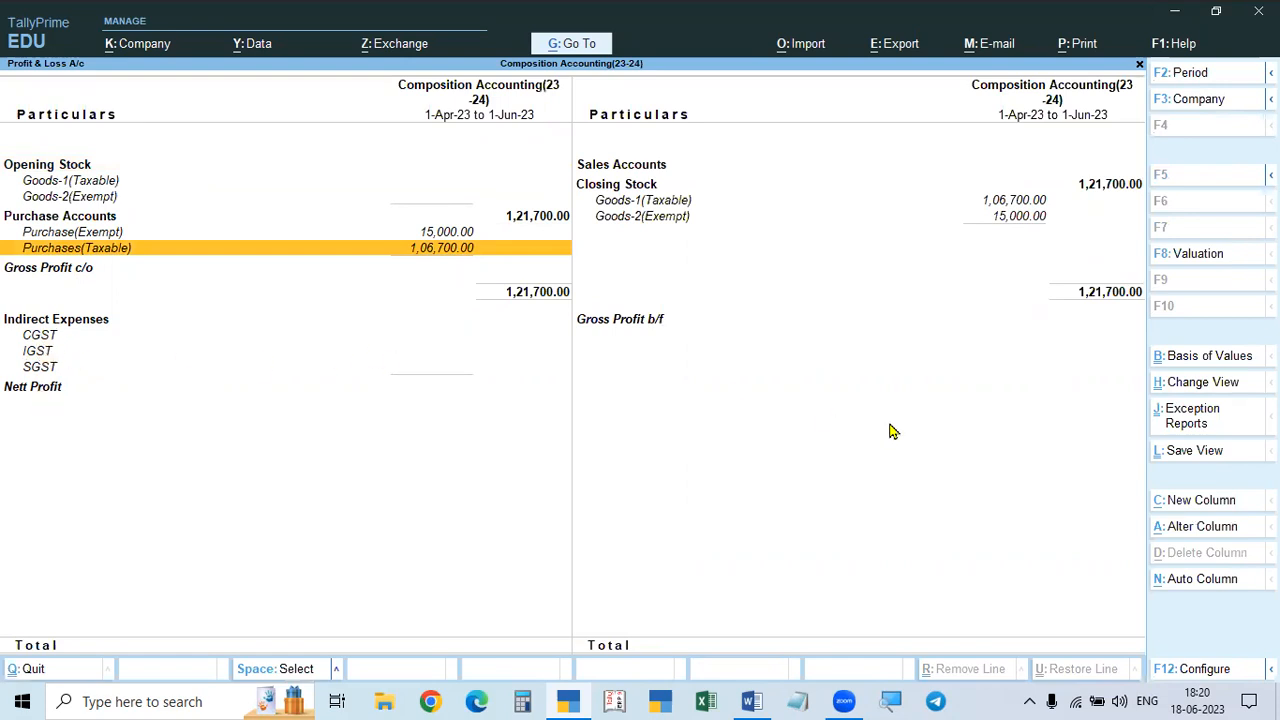
pyautogui.press('Escape')
pyautogui.press('Escape')
pyautogui.press('Escape')
# Step: Find the GST reports among the additional reports and open the GST CMP-08 return
pyautogui.press('Down')
pyautogui.press('Down')
pyautogui.press('Down')
pyautogui.press('Down')
pyautogui.press('Down')
pyautogui.press('Down')
pyautogui.press('Down')
pyautogui.press('Down')
pyautogui.press('Down')
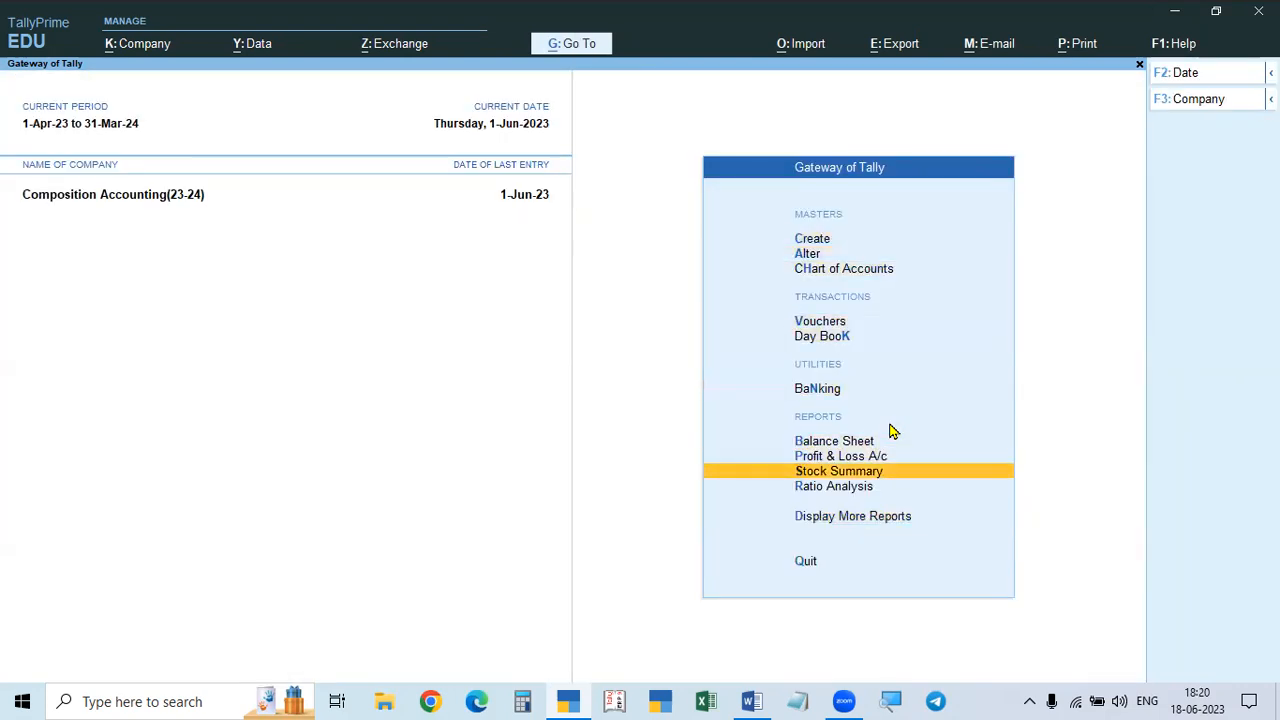
pyautogui.press('Down')
pyautogui.press('Return')
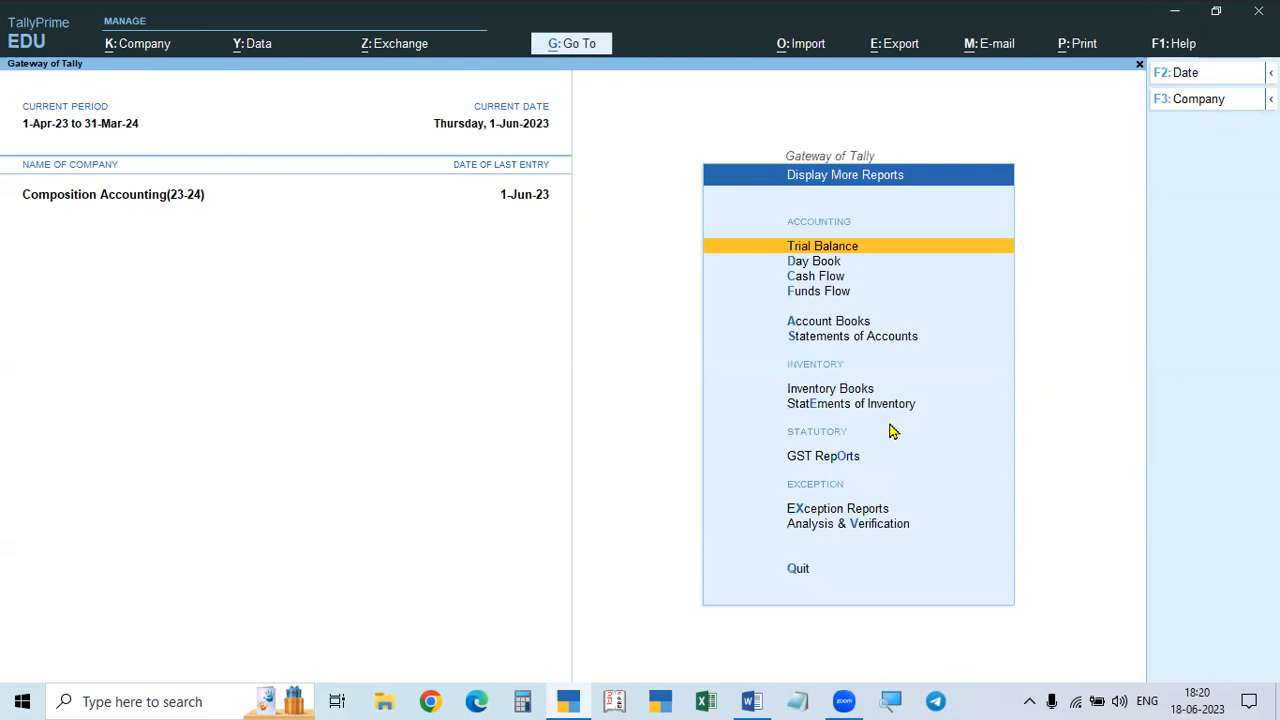
pyautogui.press('Down')
pyautogui.press('Down')
pyautogui.press('Down')
pyautogui.press('Down')
pyautogui.press('Down')
pyautogui.press('Down')
pyautogui.press('Down')
pyautogui.press('Down')
pyautogui.press('Down')
pyautogui.press('Down')
pyautogui.press('Up')
pyautogui.press('Up')
pyautogui.press('Up')
pyautogui.press('Down')
pyautogui.press('Return')
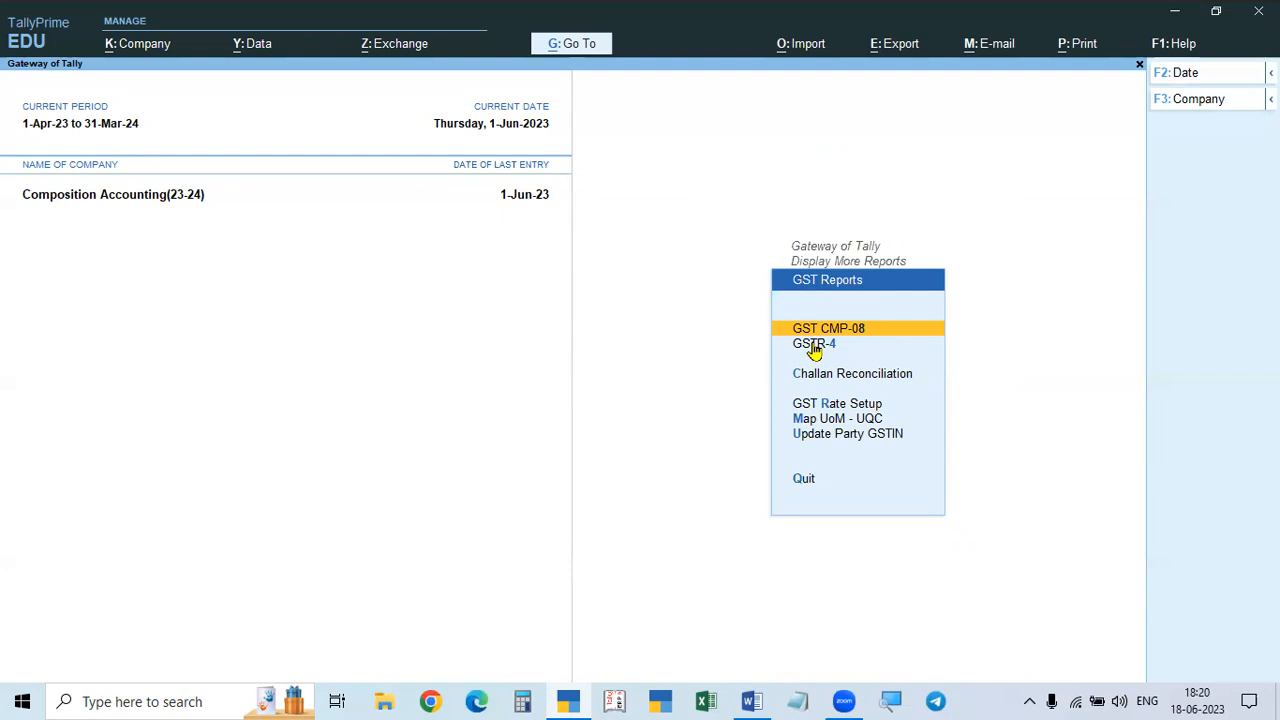
pyautogui.click(872, 340)
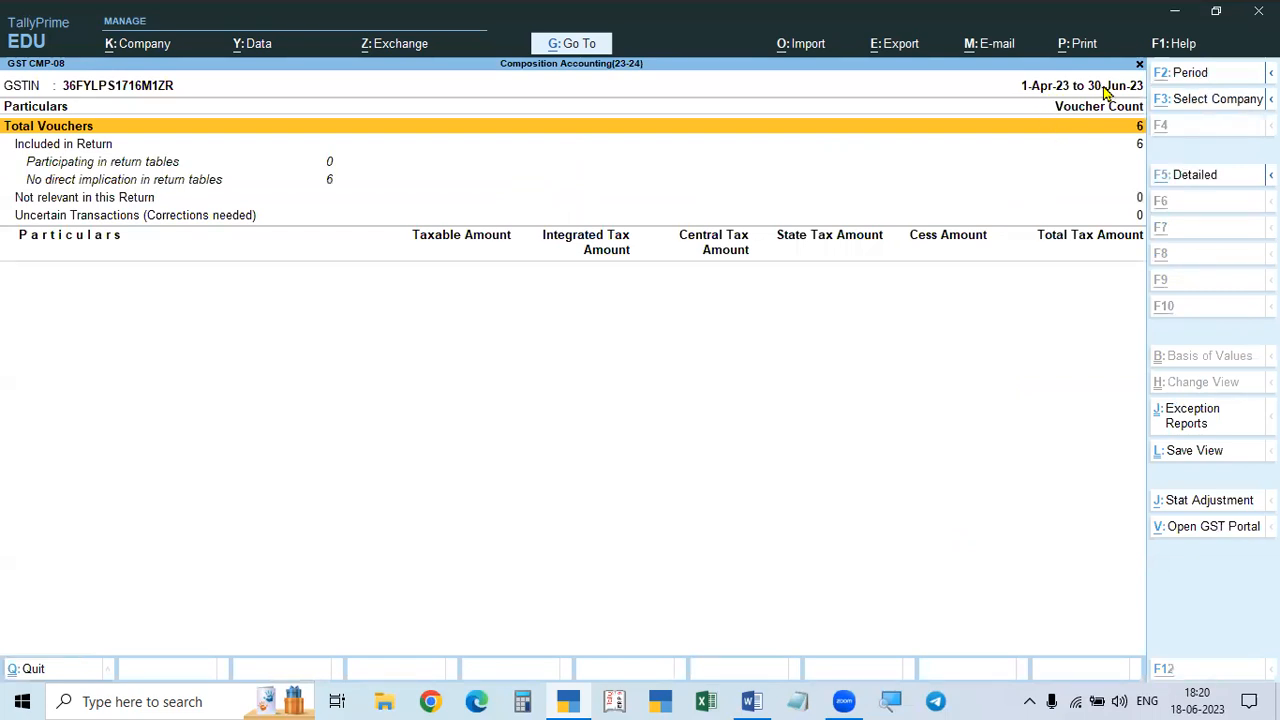
# Step: Glance at the course outline in Word and return to TallyPrime to review the purchase vouchers in the Day Book
pyautogui.hotkey('alt', 'Tab')
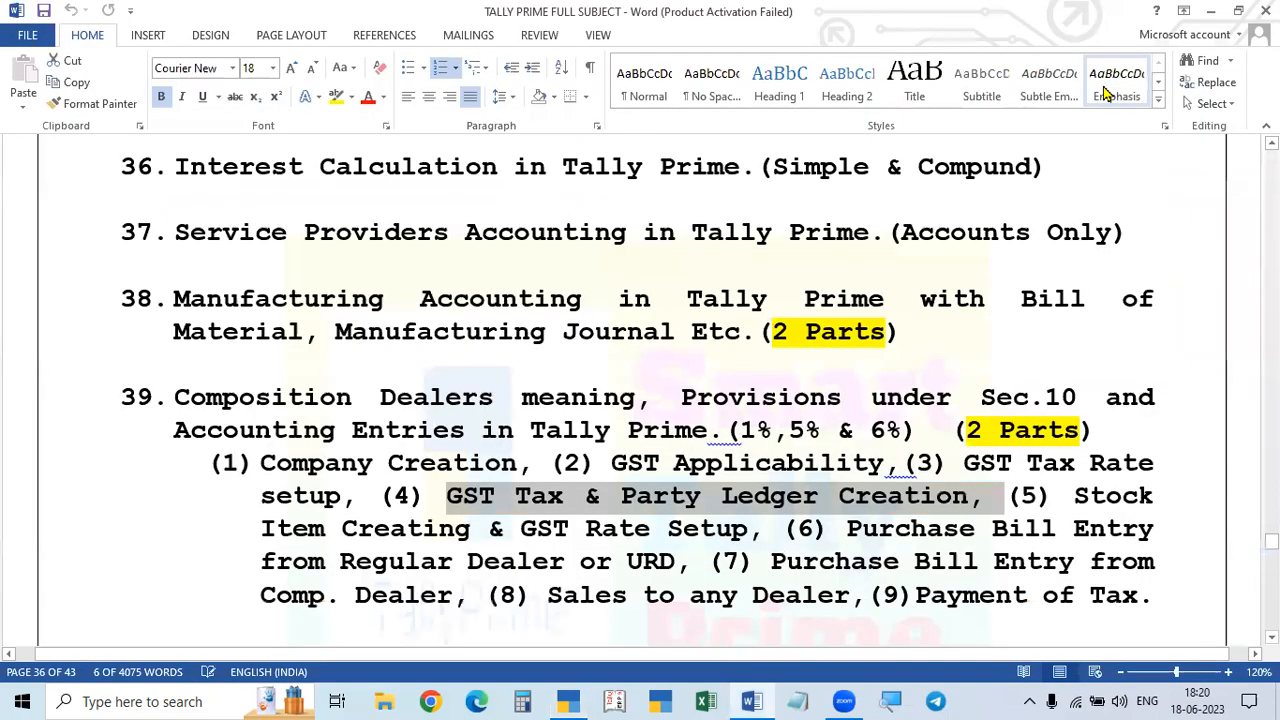
pyautogui.hotkey('alt', 'Tab')
pyautogui.press('Escape')
pyautogui.press('Escape')
pyautogui.press('Escape')
pyautogui.press('Escape')
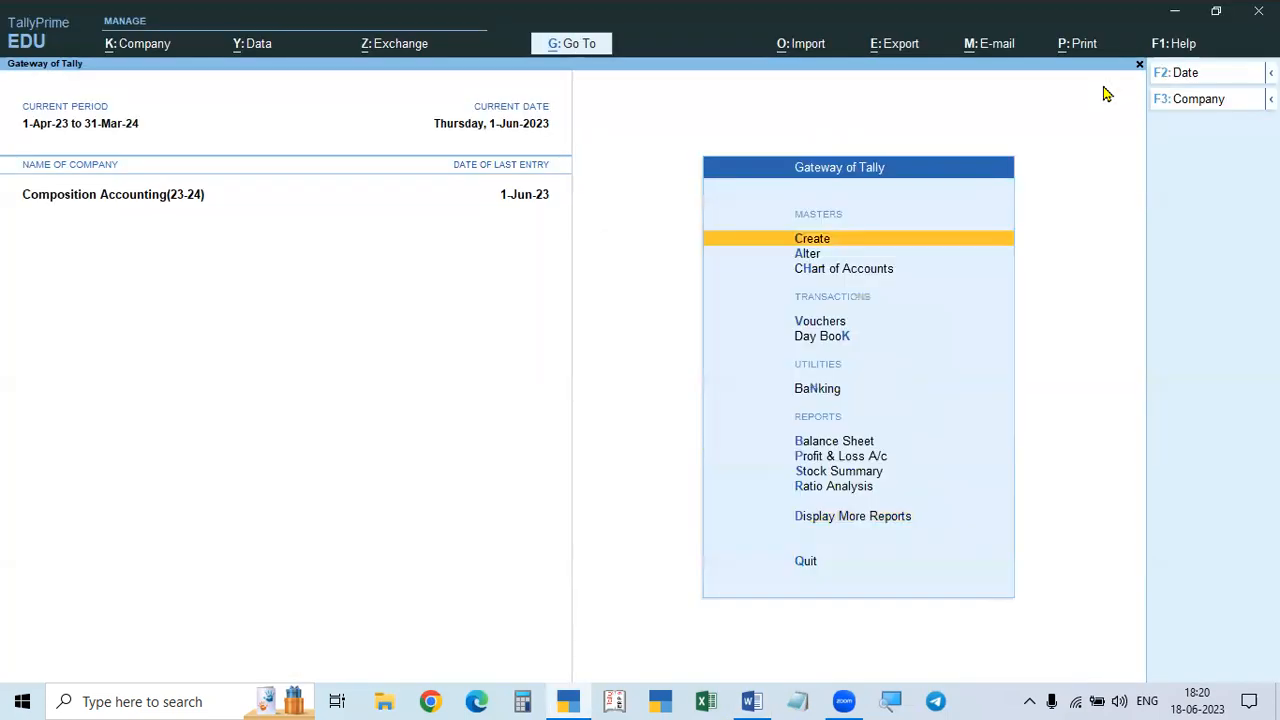
pyautogui.press('k')
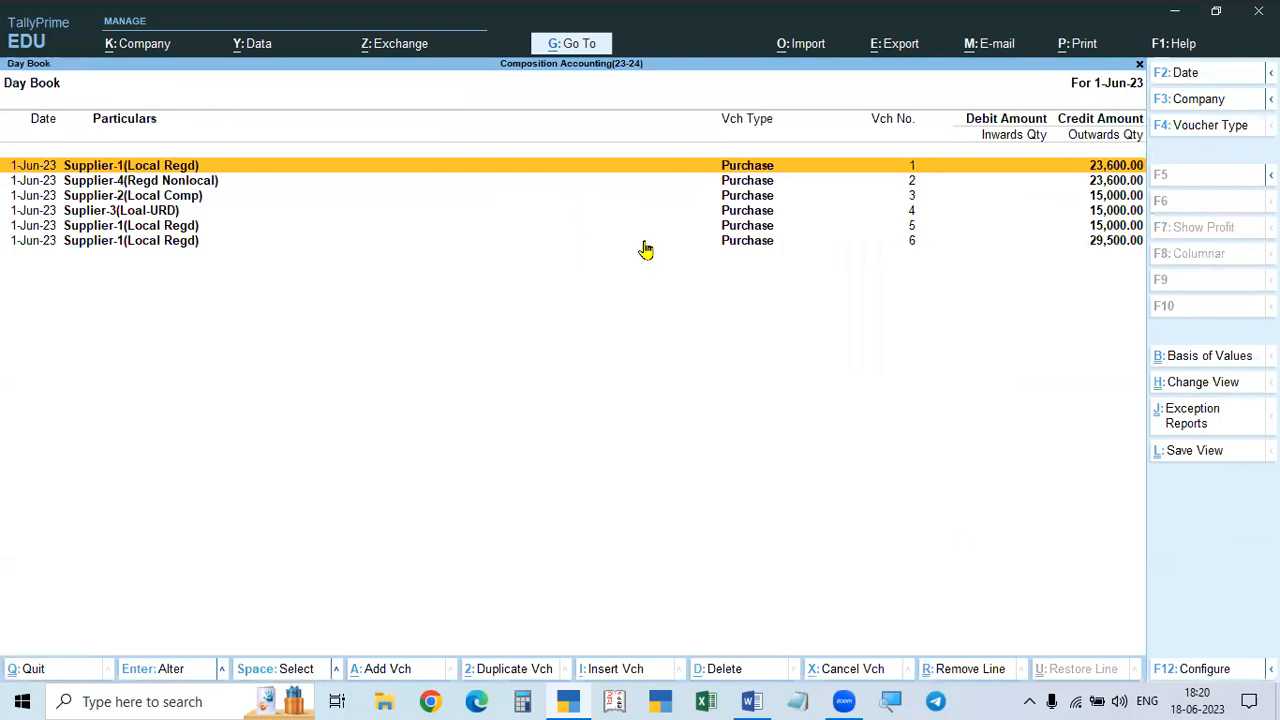
pyautogui.press('Escape')
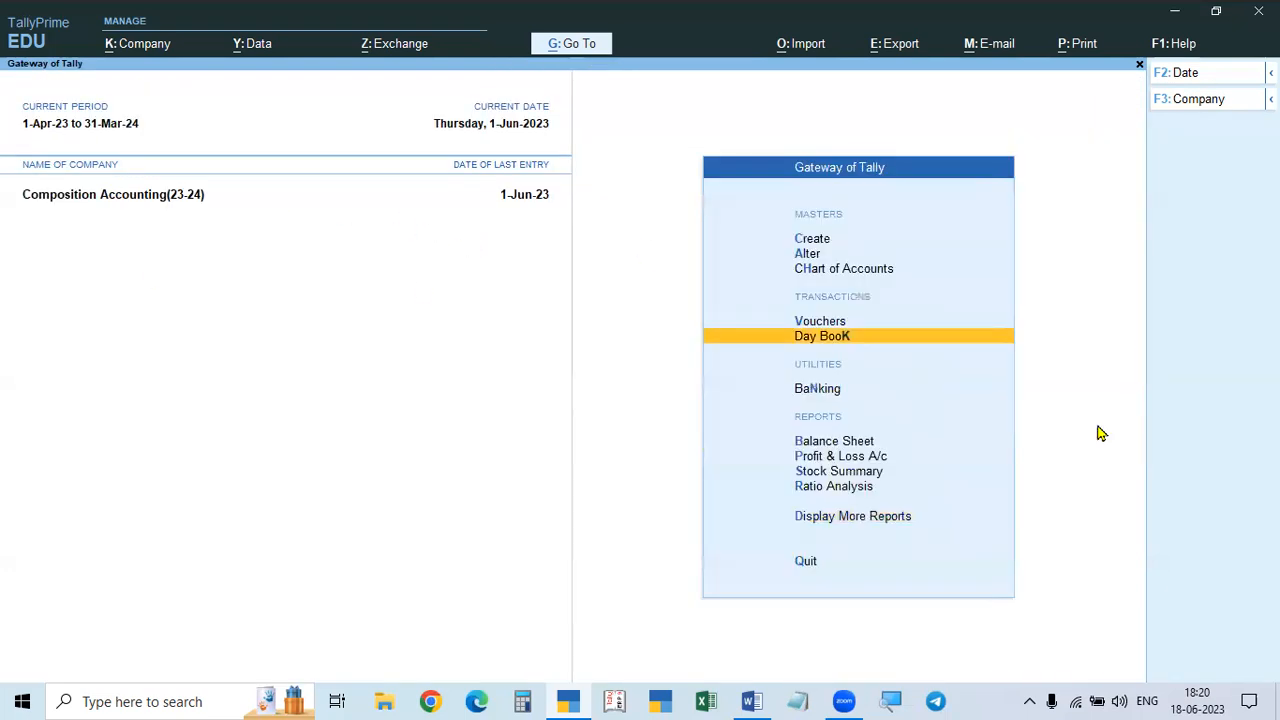
# Step: Return to the GST reports and reopen the GST CMP-08 return to examine its voucher summary
pyautogui.click(866, 520)
pyautogui.press('Up')
pyautogui.press('Up')
pyautogui.press('Up')
pyautogui.press('Up')
pyautogui.press('Return')
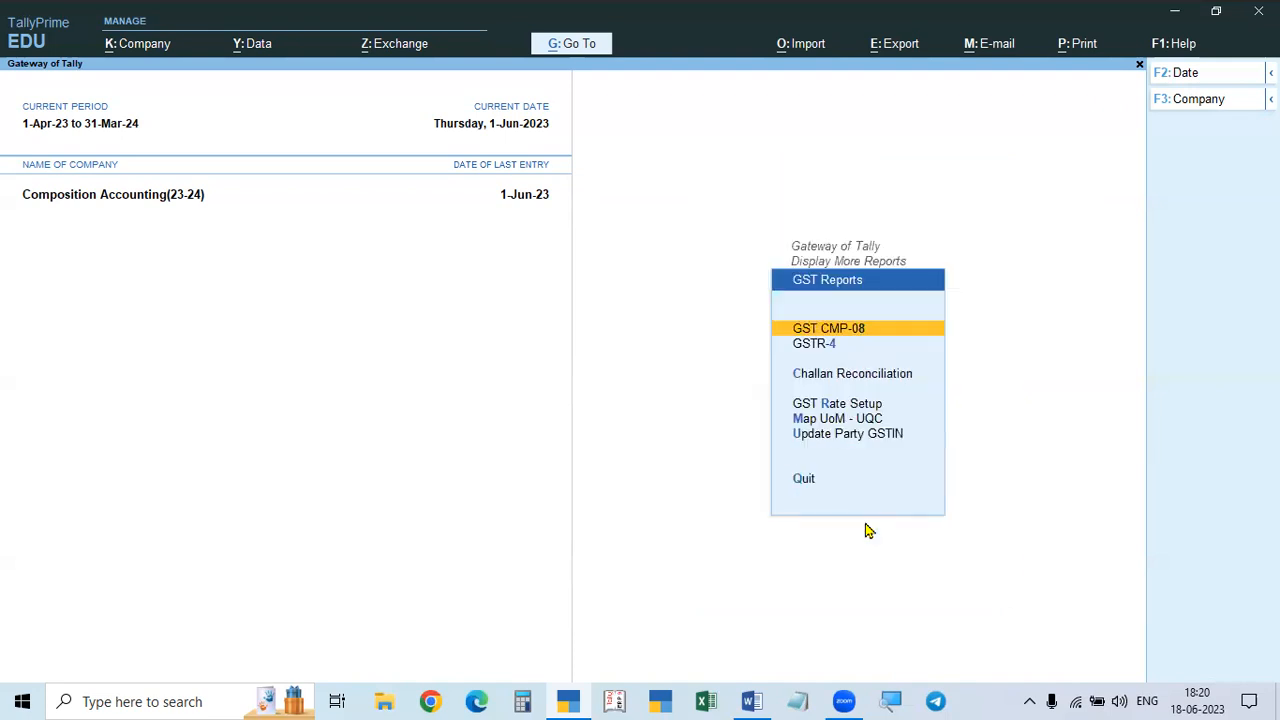
pyautogui.press('Return')
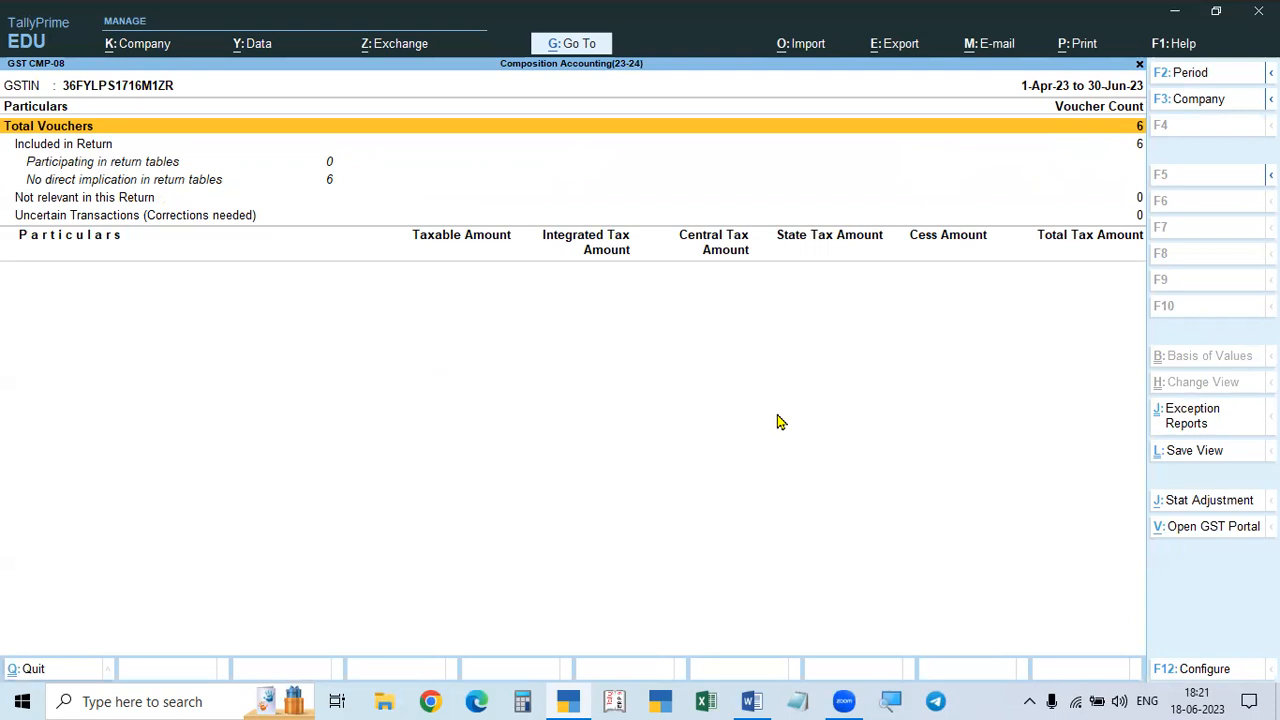
# Step: Close GST CMP-08 and examine the GSTR-4 return summary, returning to the GST reports list
pyautogui.press('Escape')
pyautogui.press('Down')
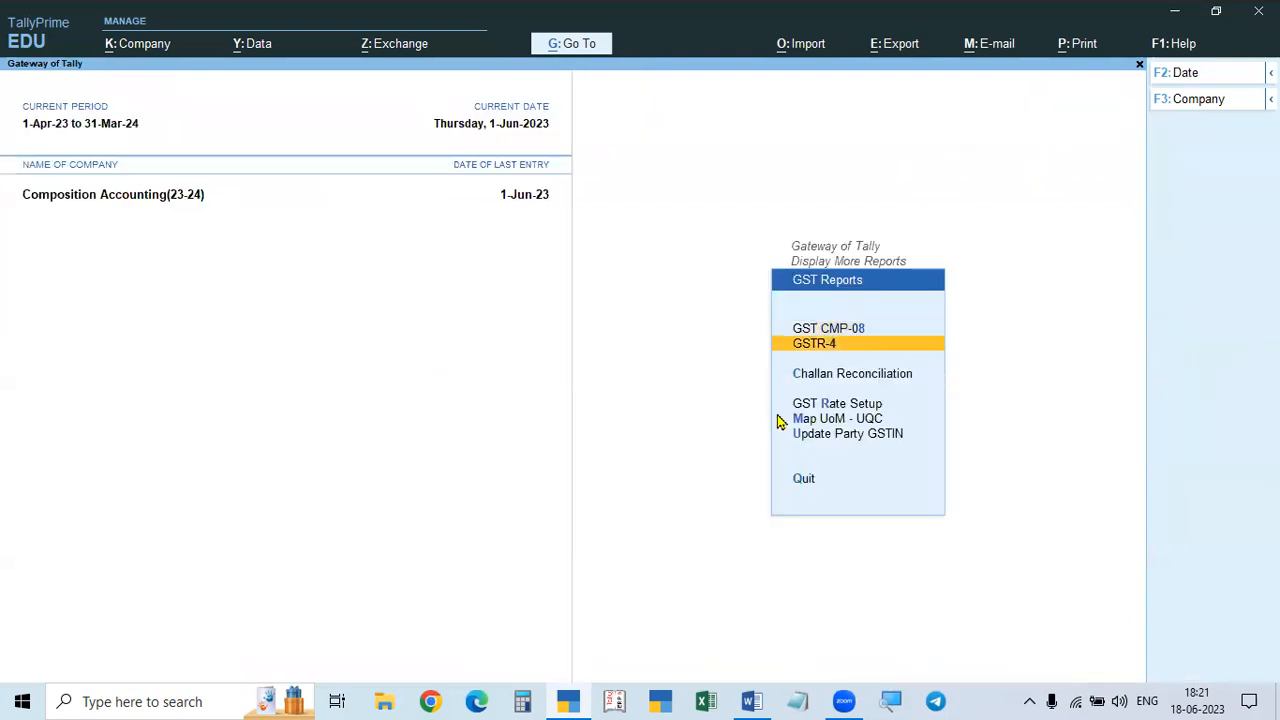
pyautogui.press('Return')
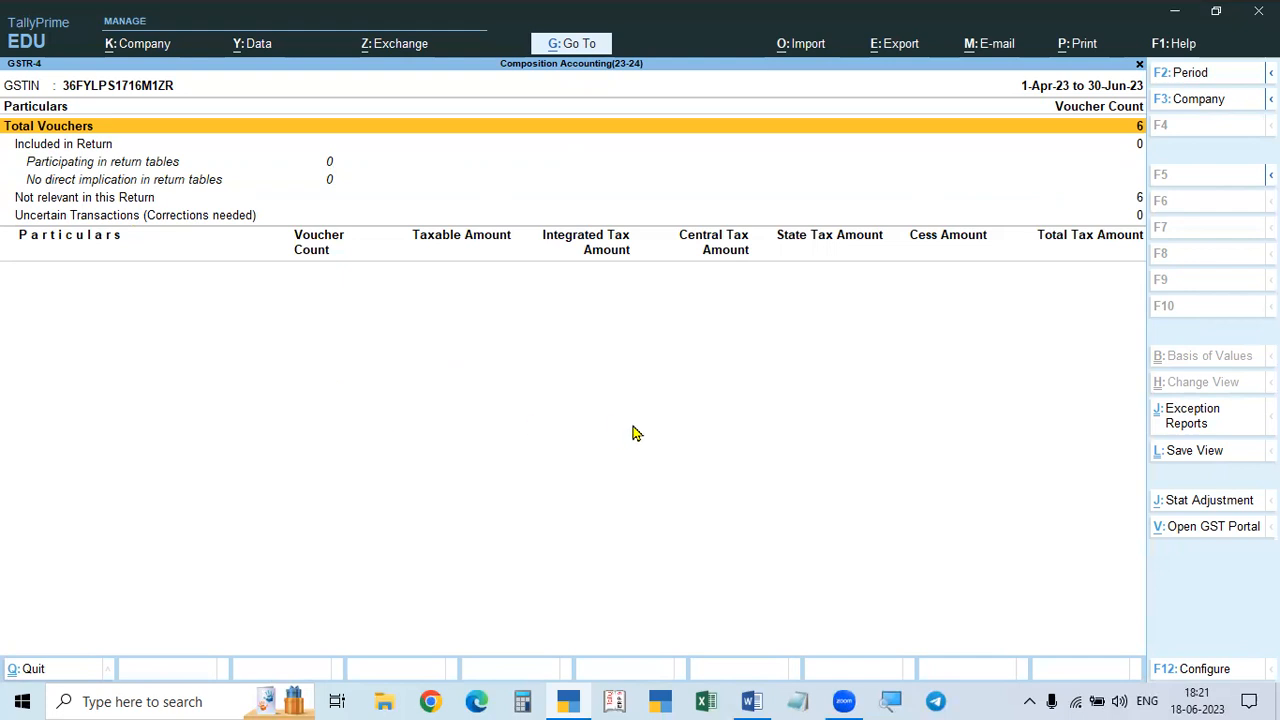
pyautogui.press('Escape')
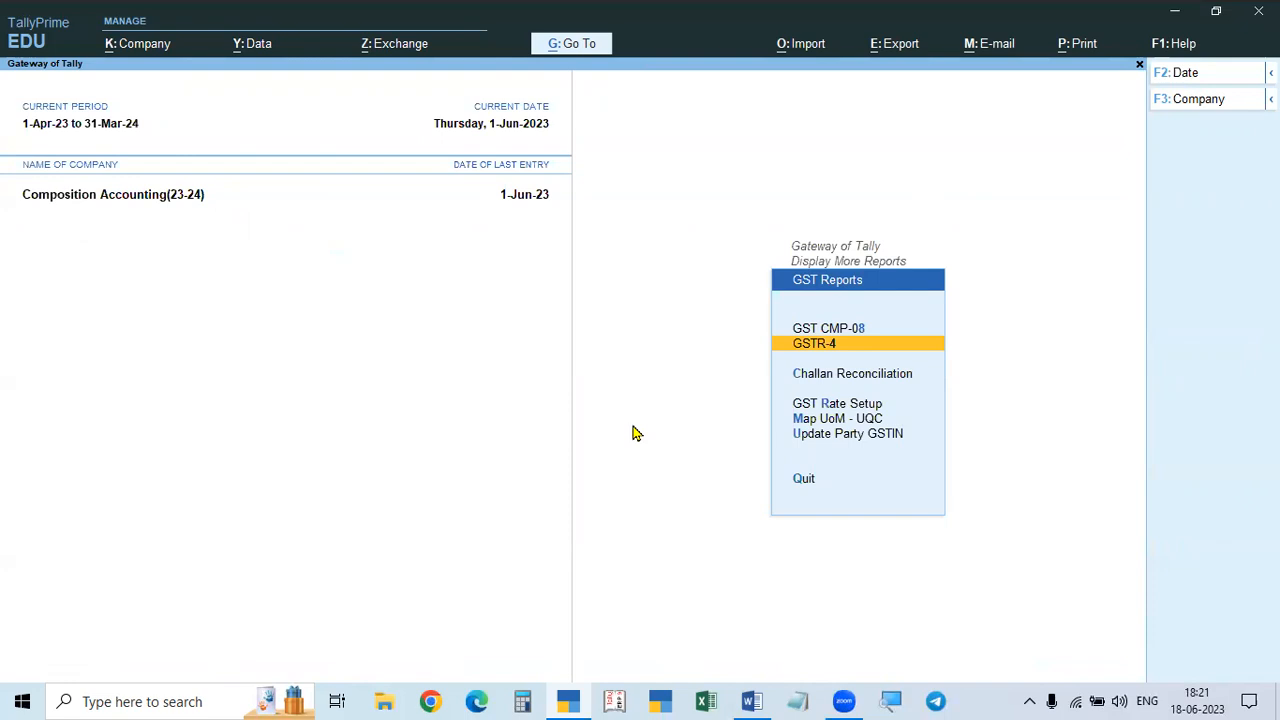
pyautogui.press('Up')
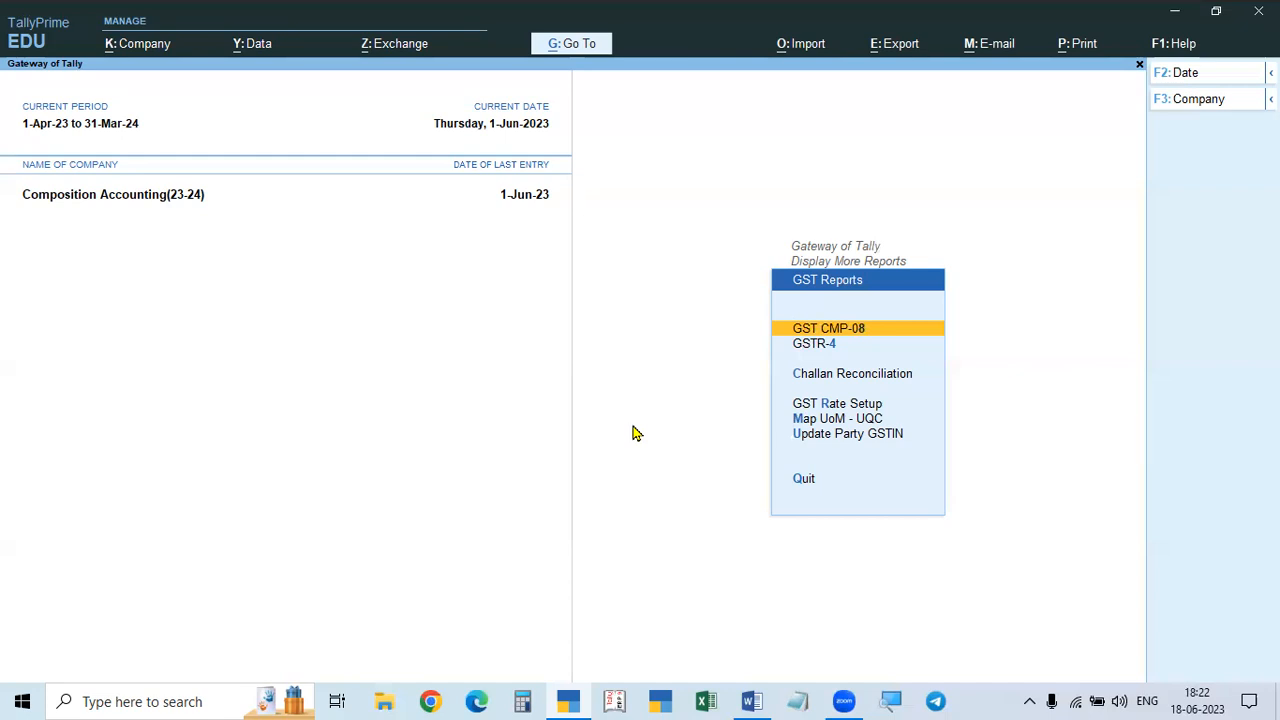
# Step: View GSTR-4 and GST CMP-08 once more for comparison and leave the GST reports list
pyautogui.click(814, 345)
pyautogui.press('Escape')
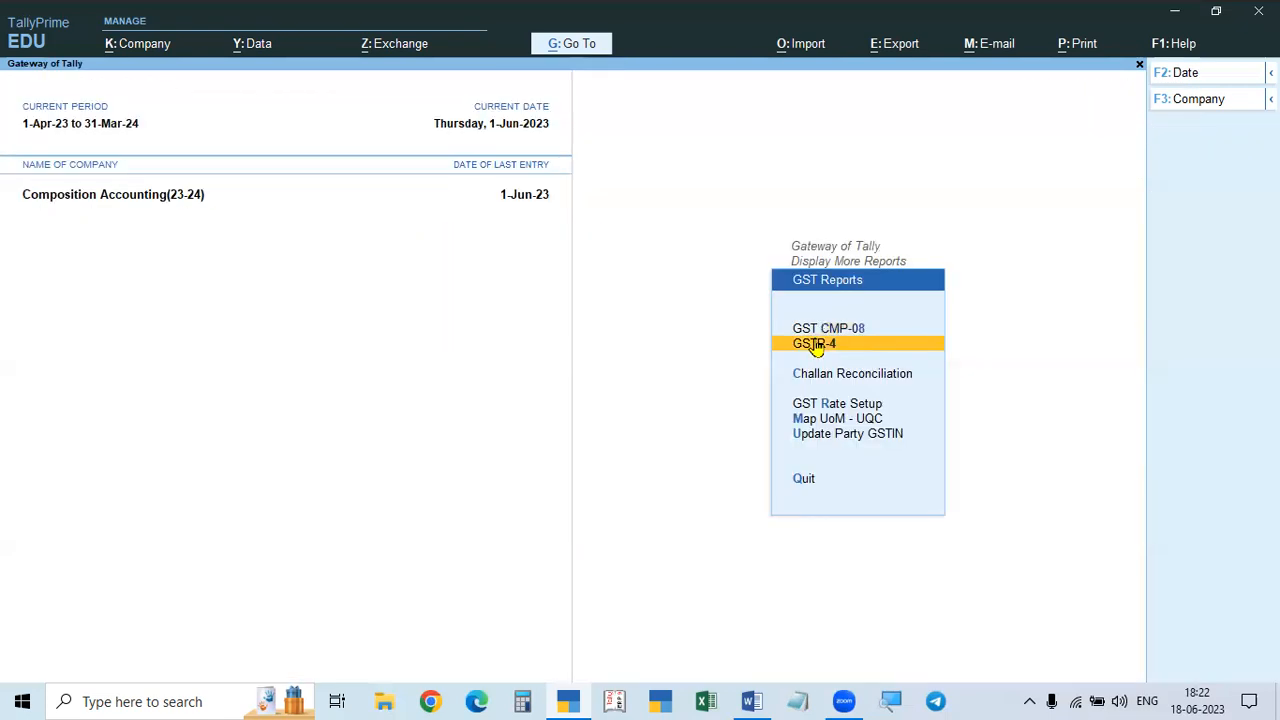
pyautogui.click(848, 335)
pyautogui.press('Escape')
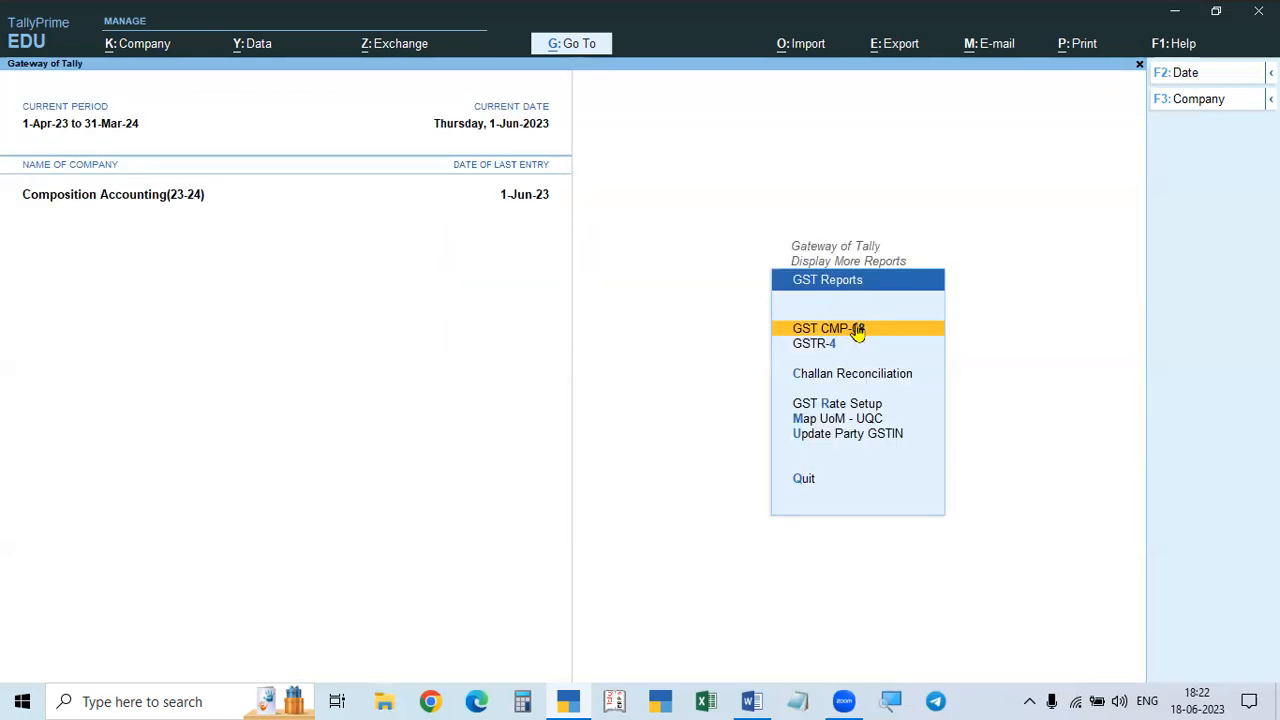
pyautogui.click(854, 330)
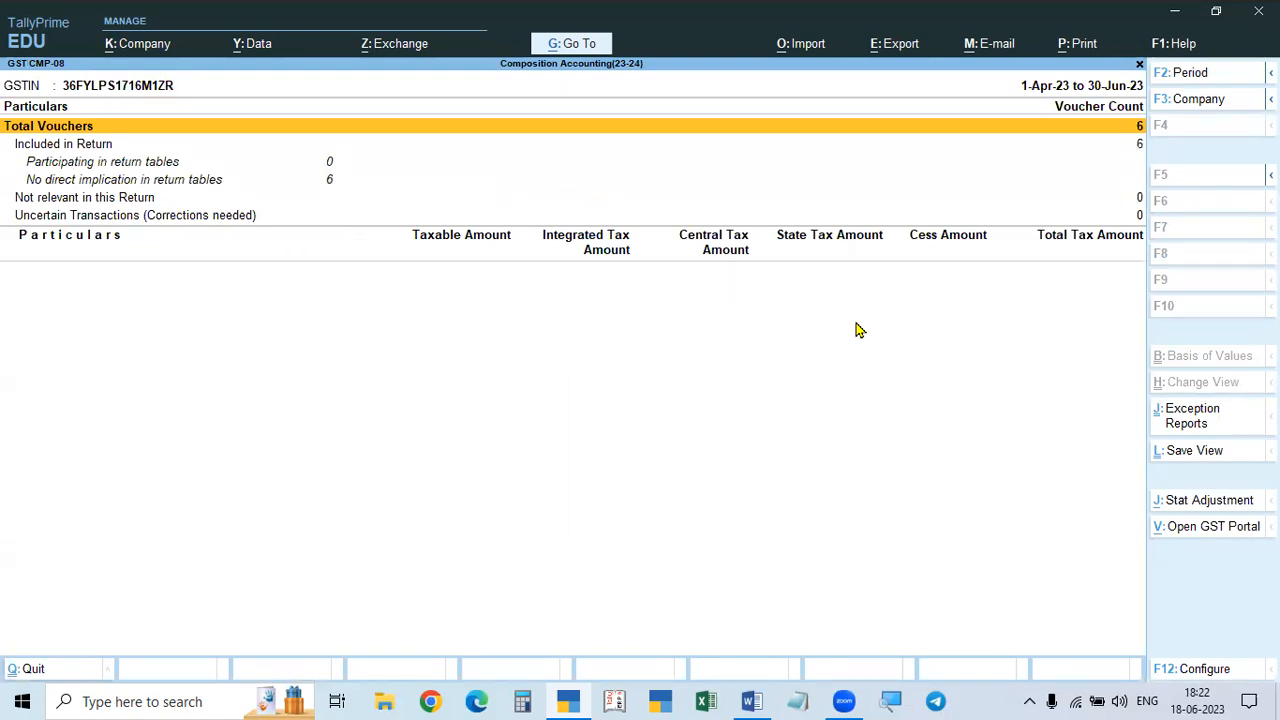
pyautogui.press('Escape')
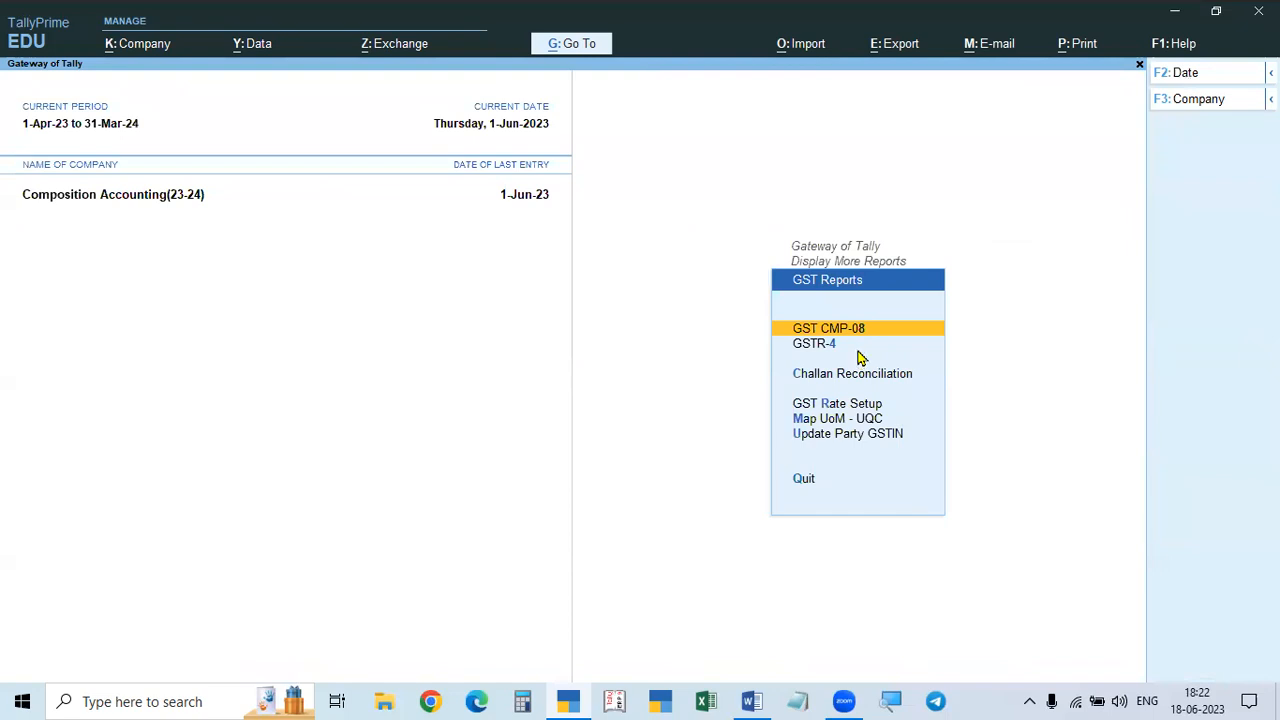
pyautogui.press('Escape')
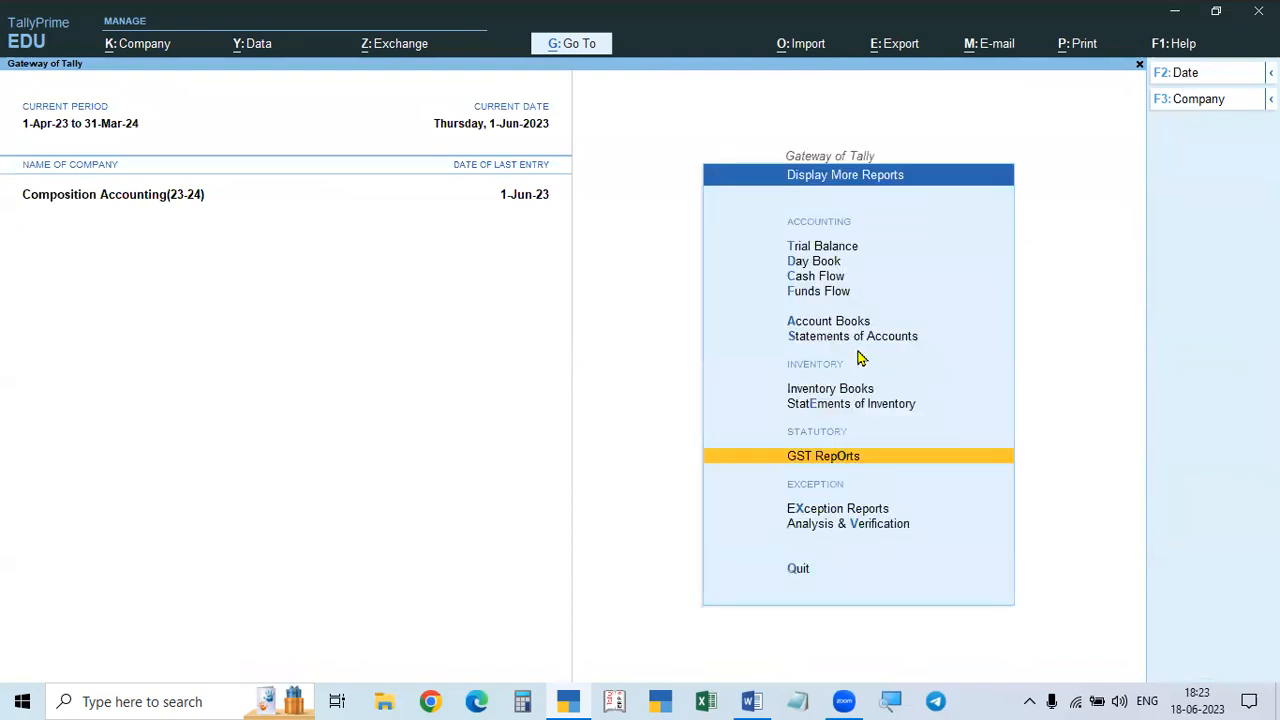